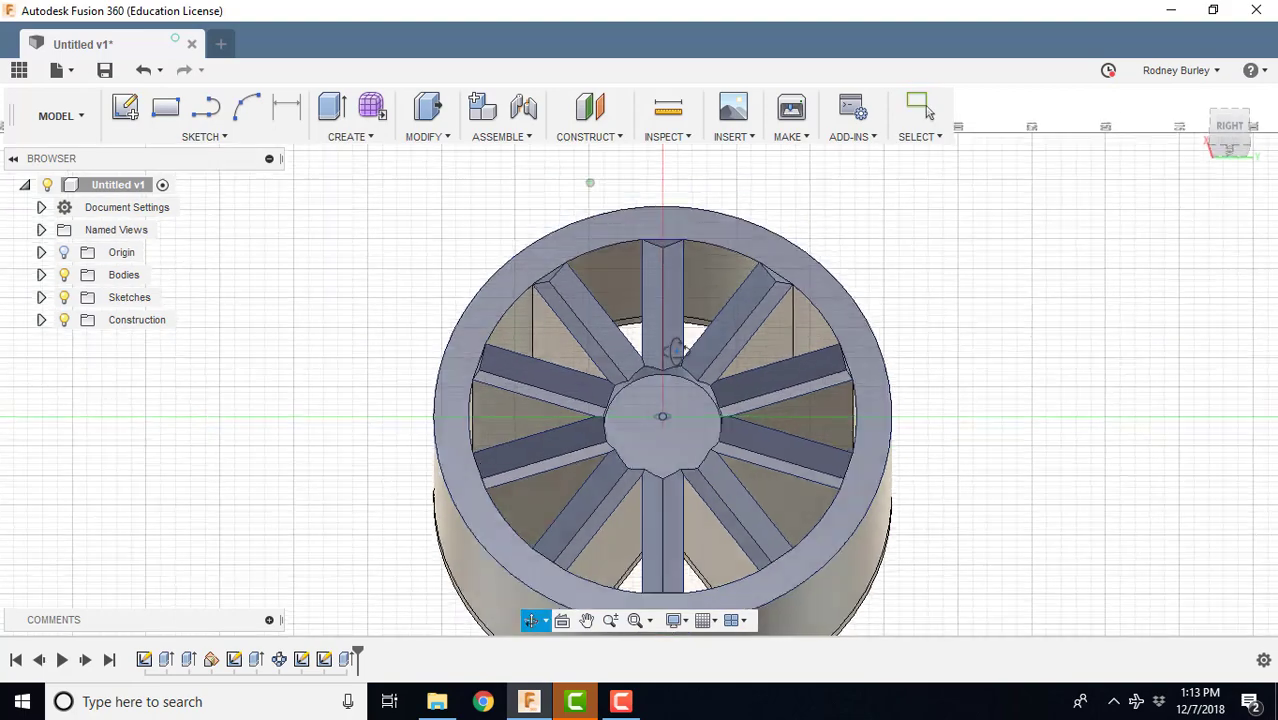
scroll(682, 320, "up", 2)
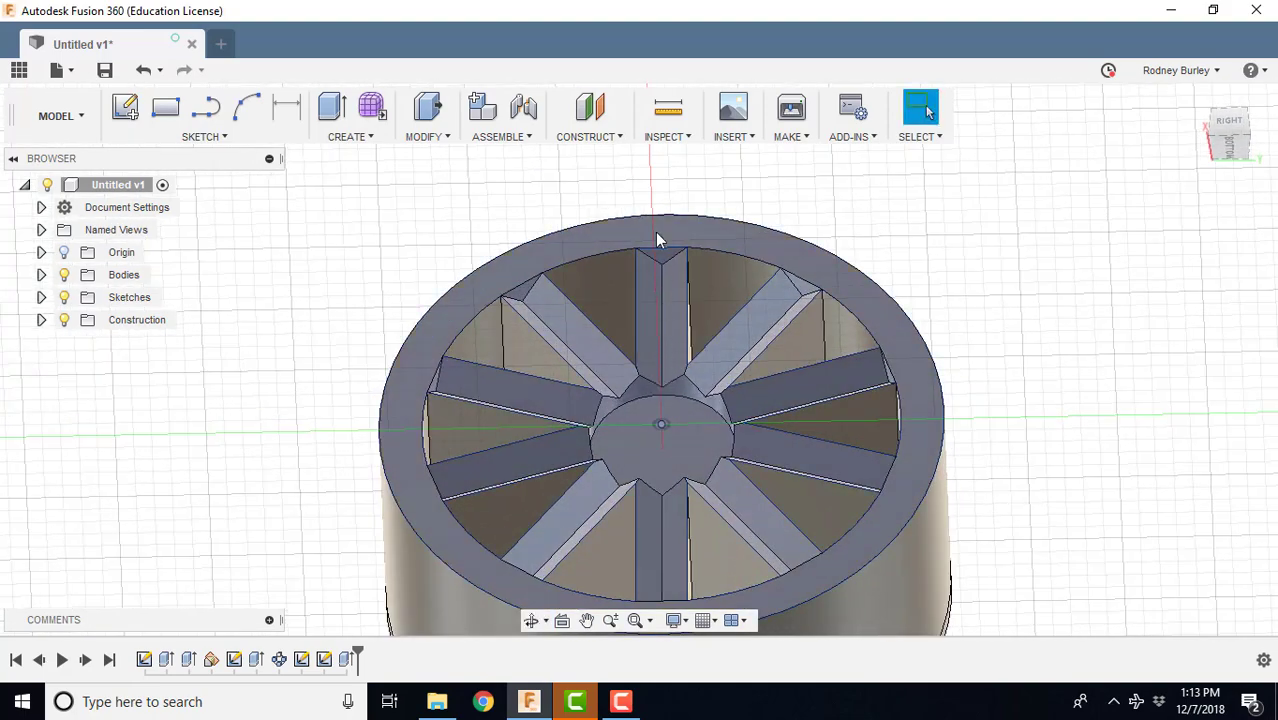
scroll(645, 370, "down", 2)
middle_click_drag(637, 396, 616, 357, "shift")
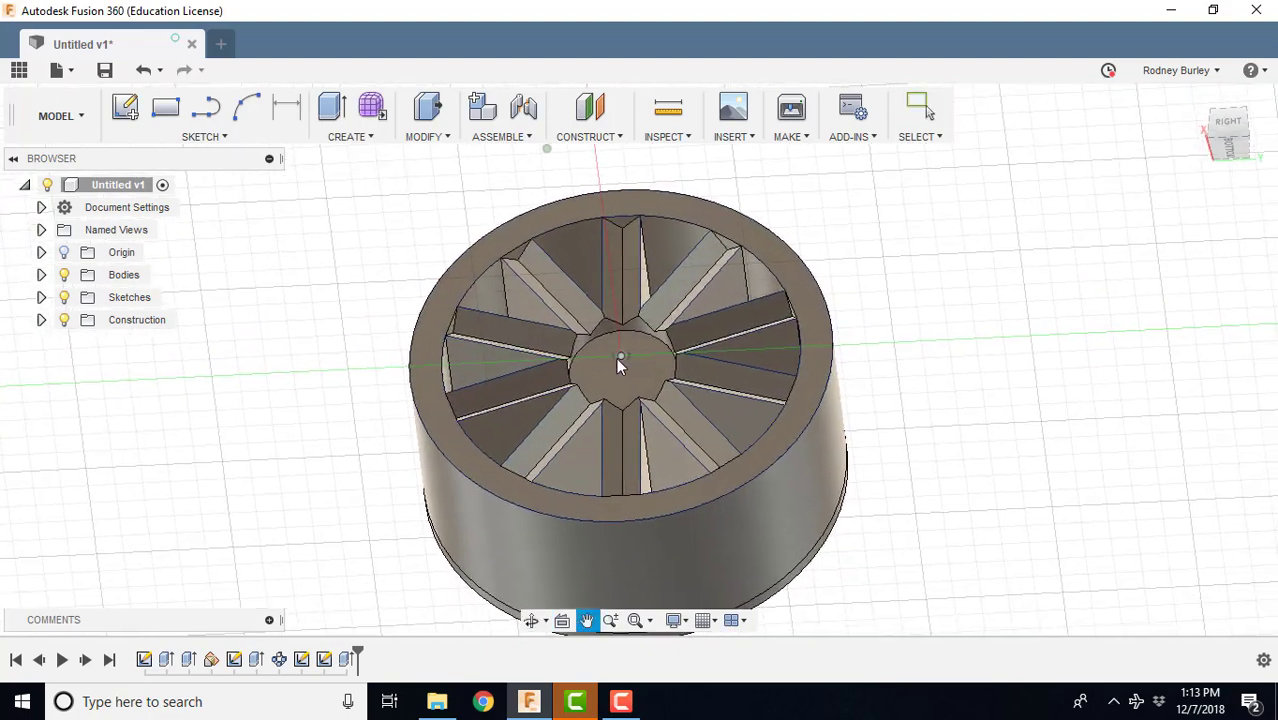
Create a new design and start a sketch on the YZ plane, viewed face-on.
left_click(221, 44)
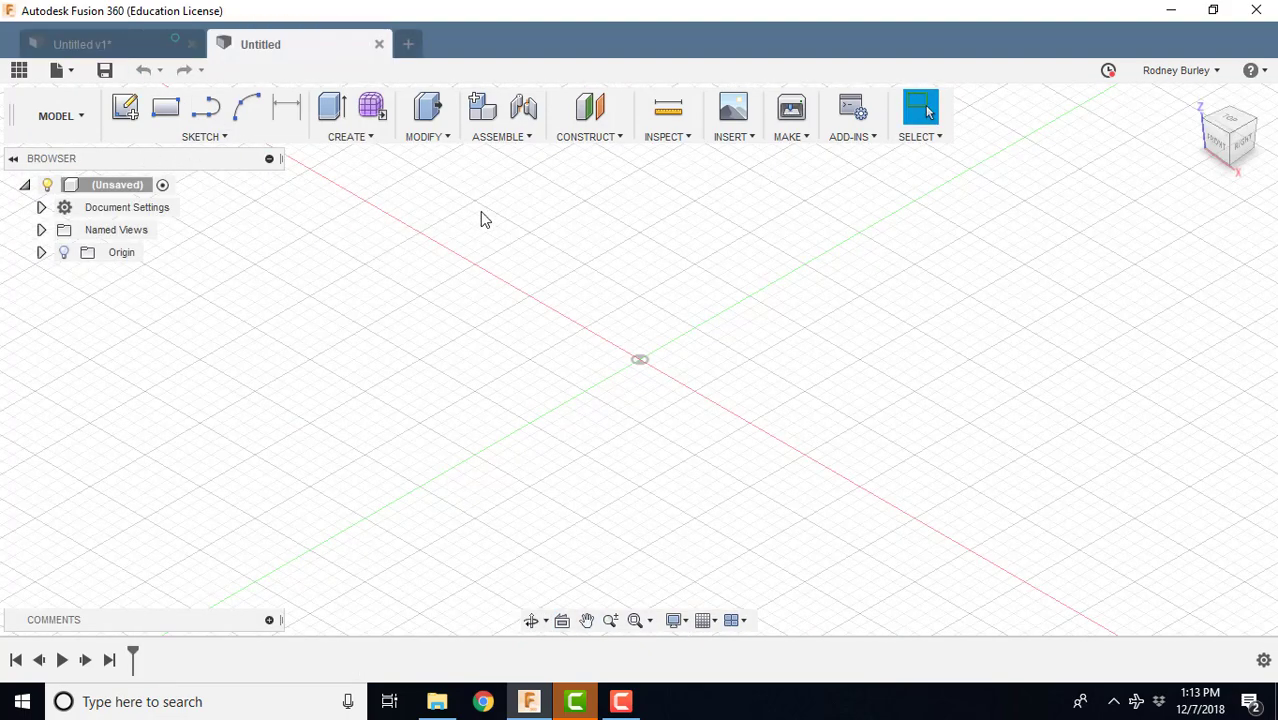
left_click(127, 110)
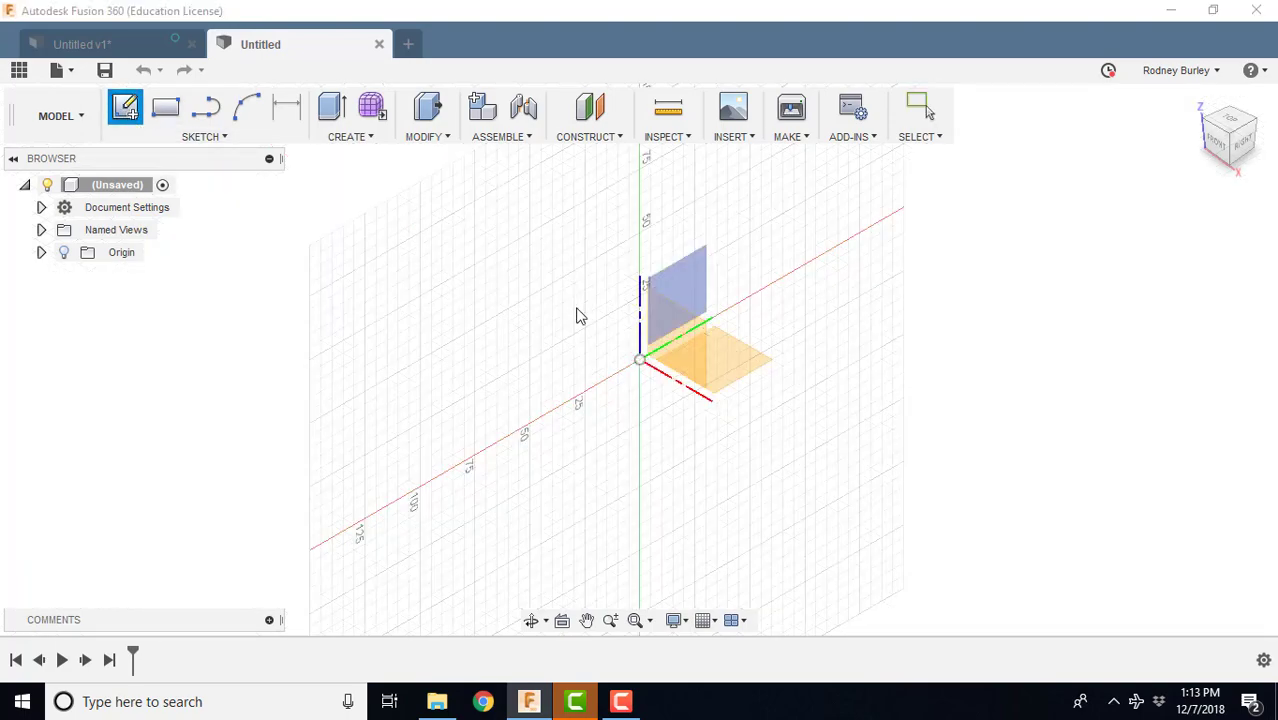
left_click(695, 282)
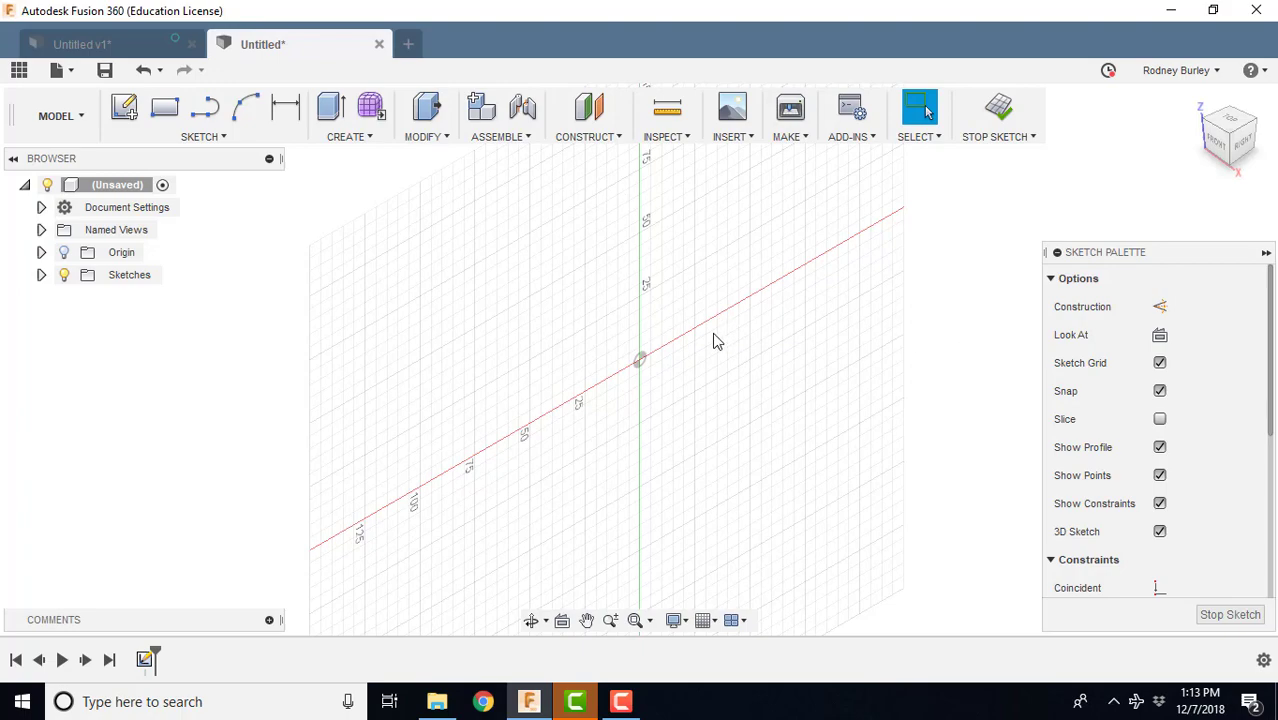
left_click(1160, 336)
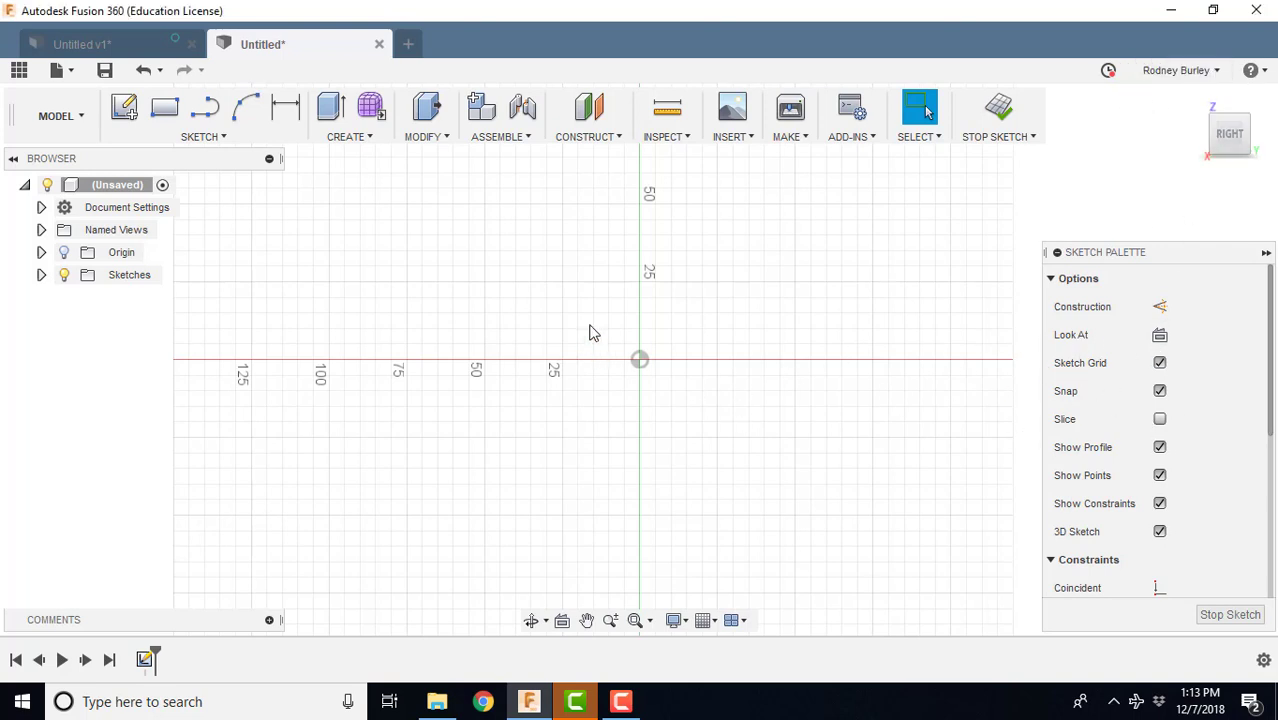
Draw two concentric circles centred on the origin, the inner one slightly smaller to form the wheel's rim.
scroll(592, 315, "down", 2)
middle_click_drag(583, 322, 520, 354)
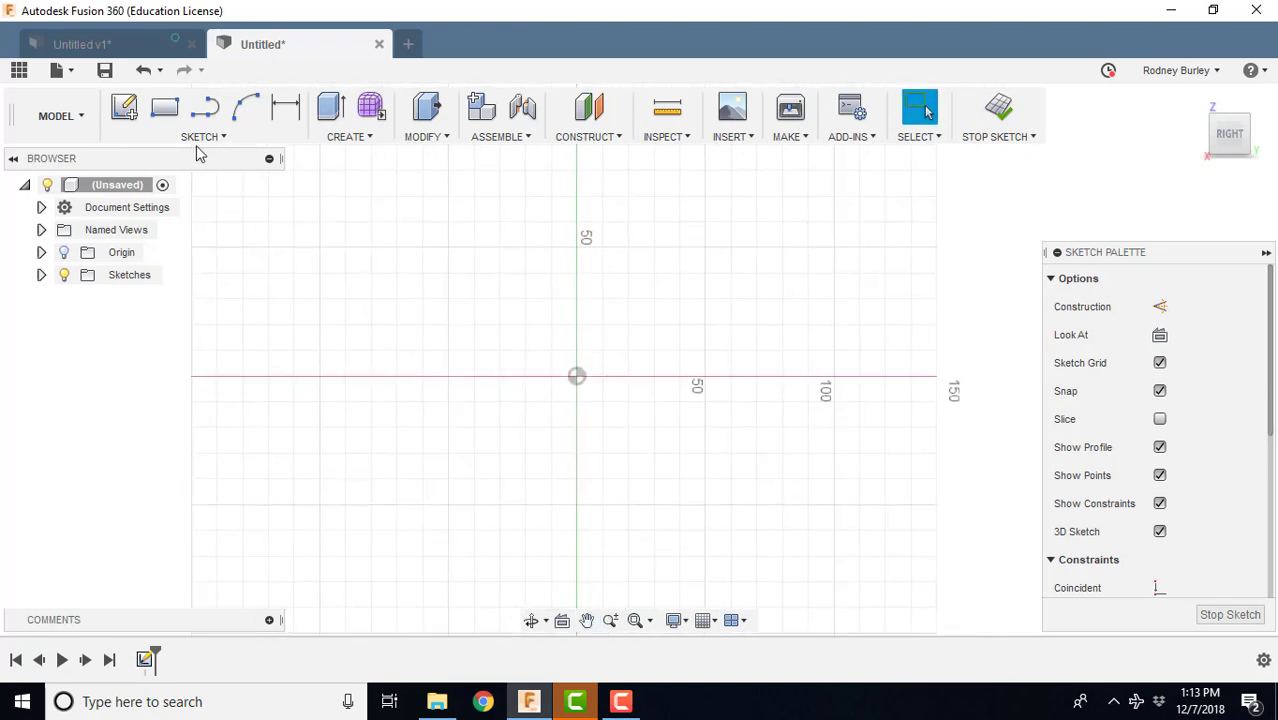
left_click(202, 137)
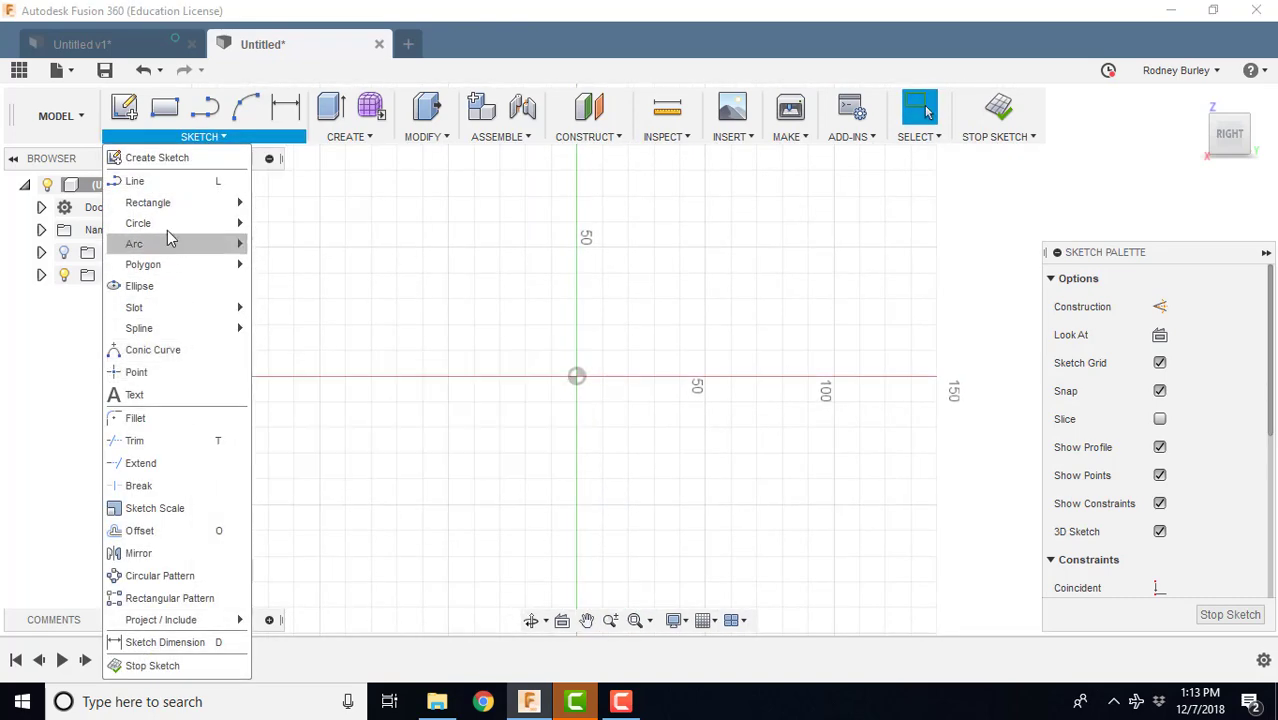
mouse_move(168, 223)
left_click(302, 228)
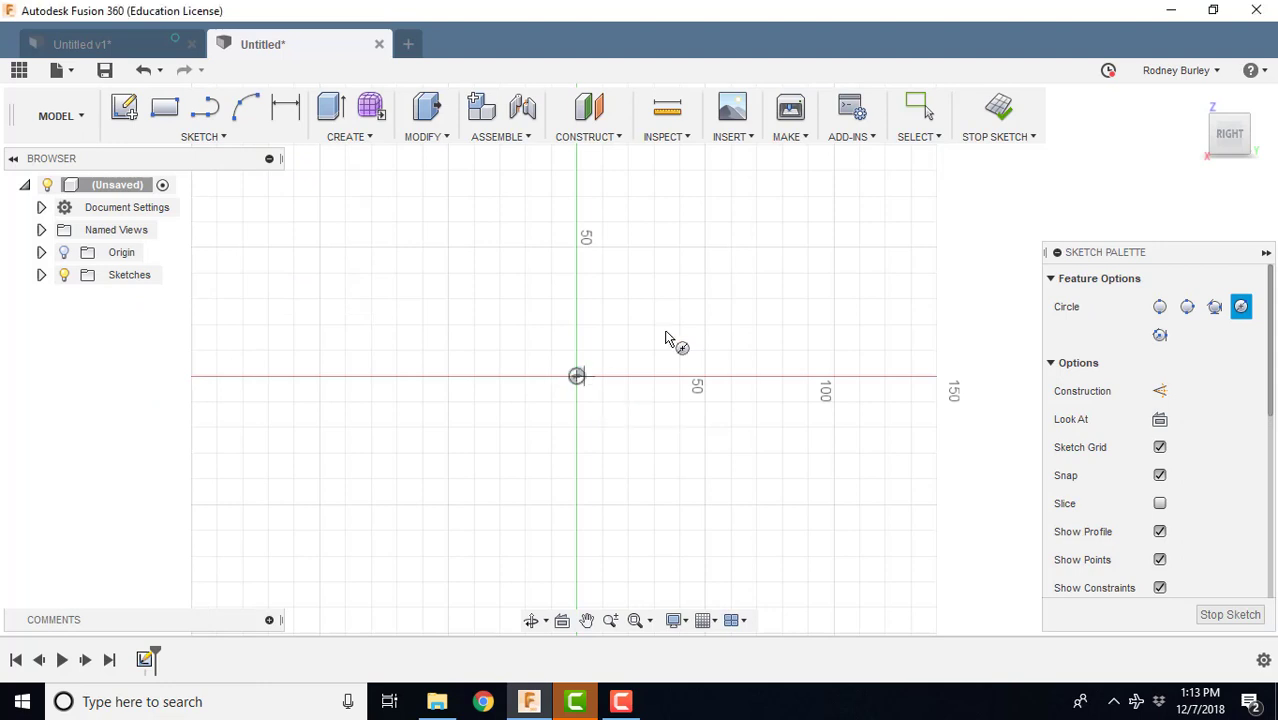
left_click(577, 376)
left_click(772, 294)
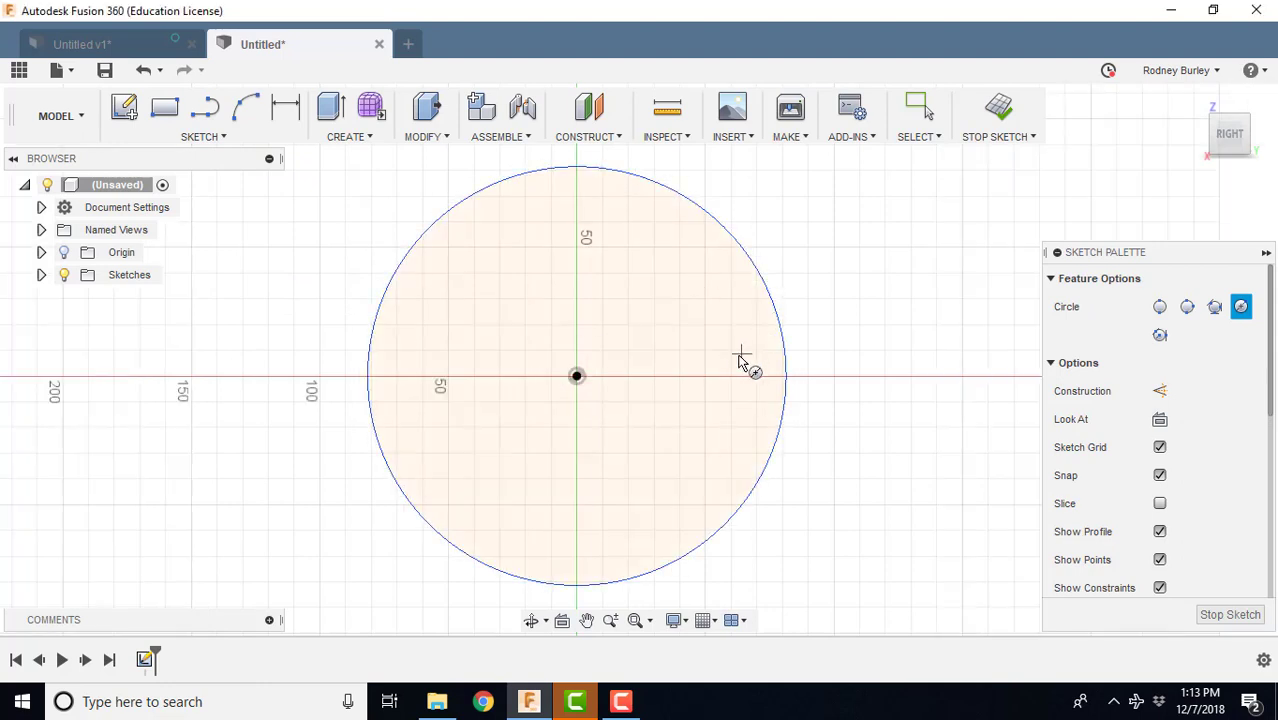
left_click(577, 376)
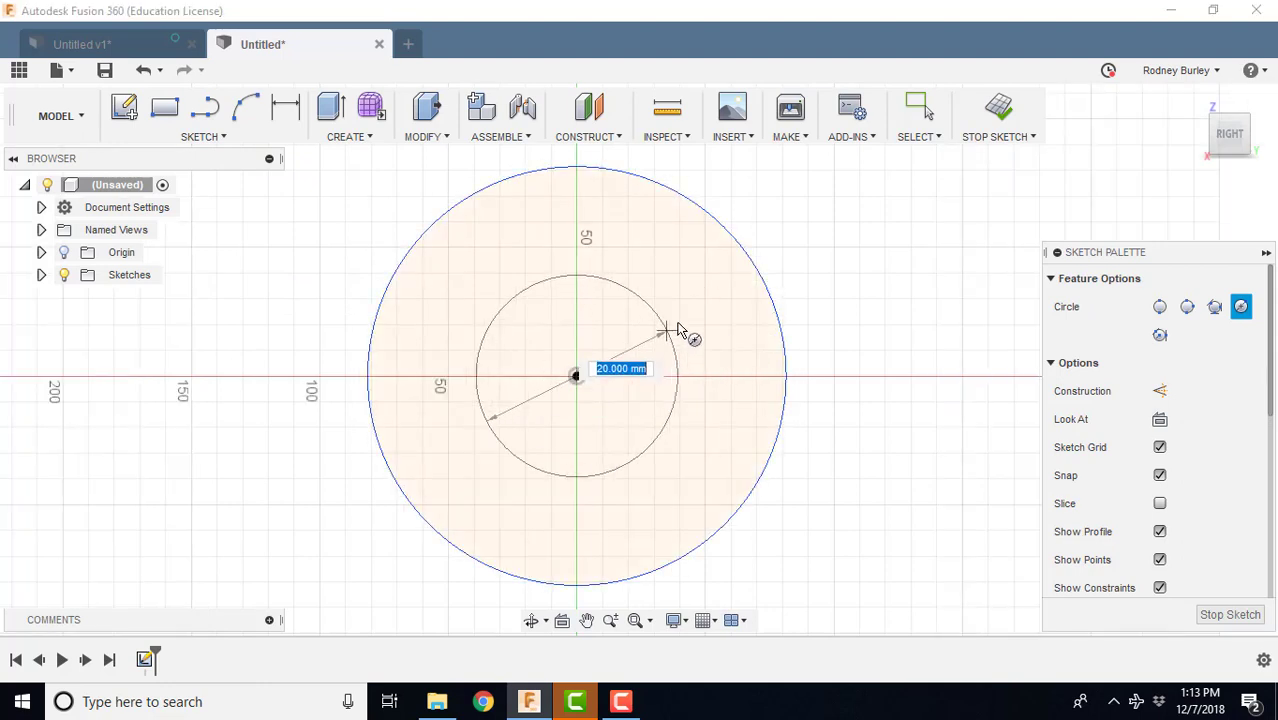
left_click(733, 299)
scroll(655, 331, "up", 2)
scroll(655, 331, "down", 2)
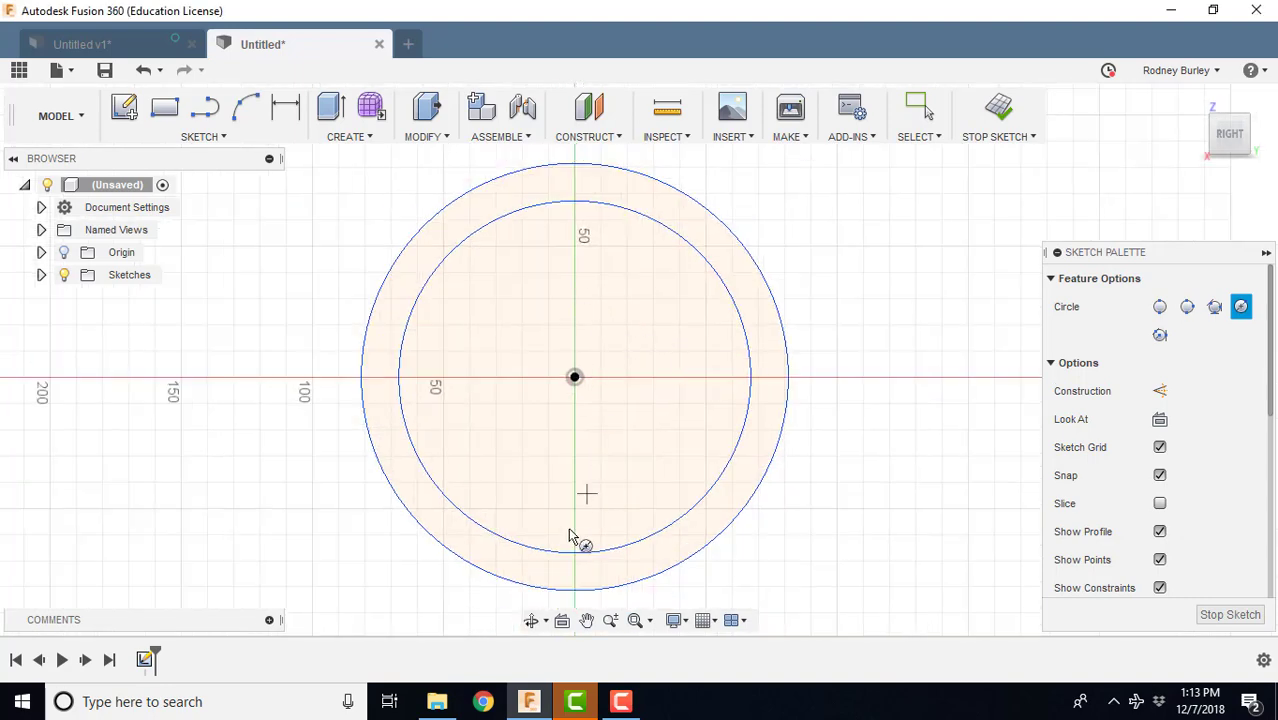
Switch to the finished wheel design and examine the layout of its spokes face-on from the right side.
left_click(147, 50)
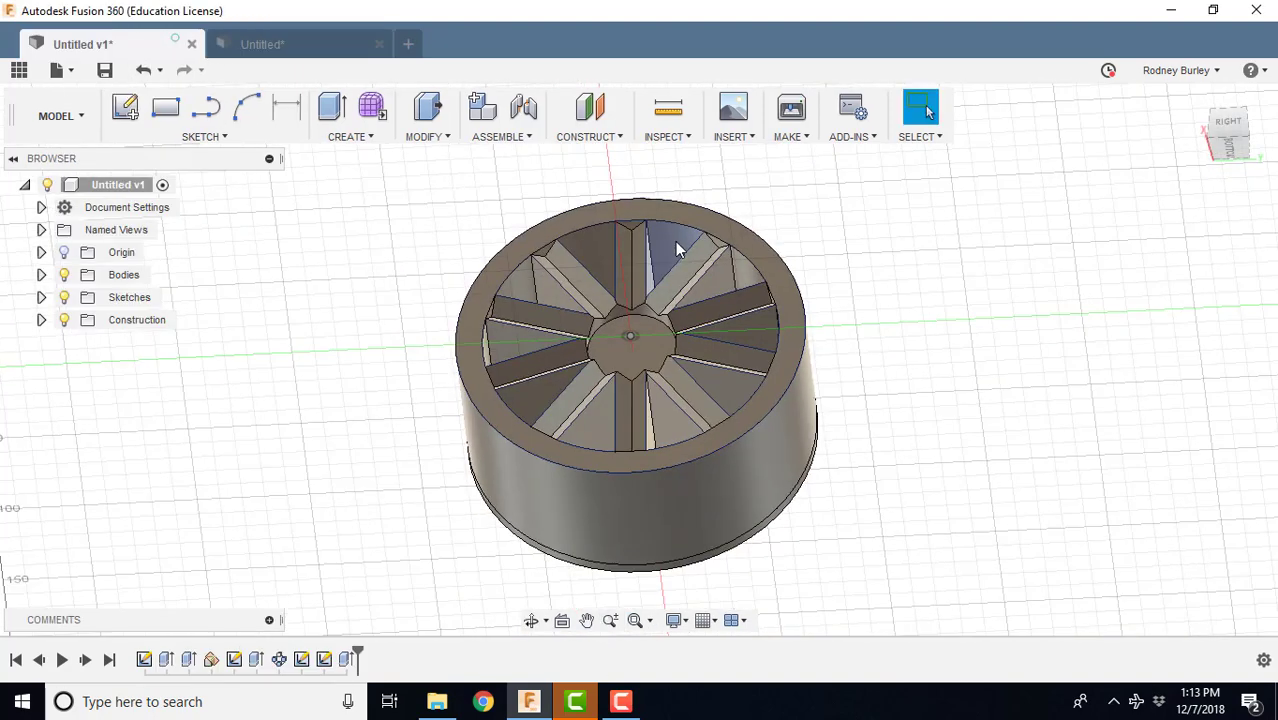
left_click(1230, 124)
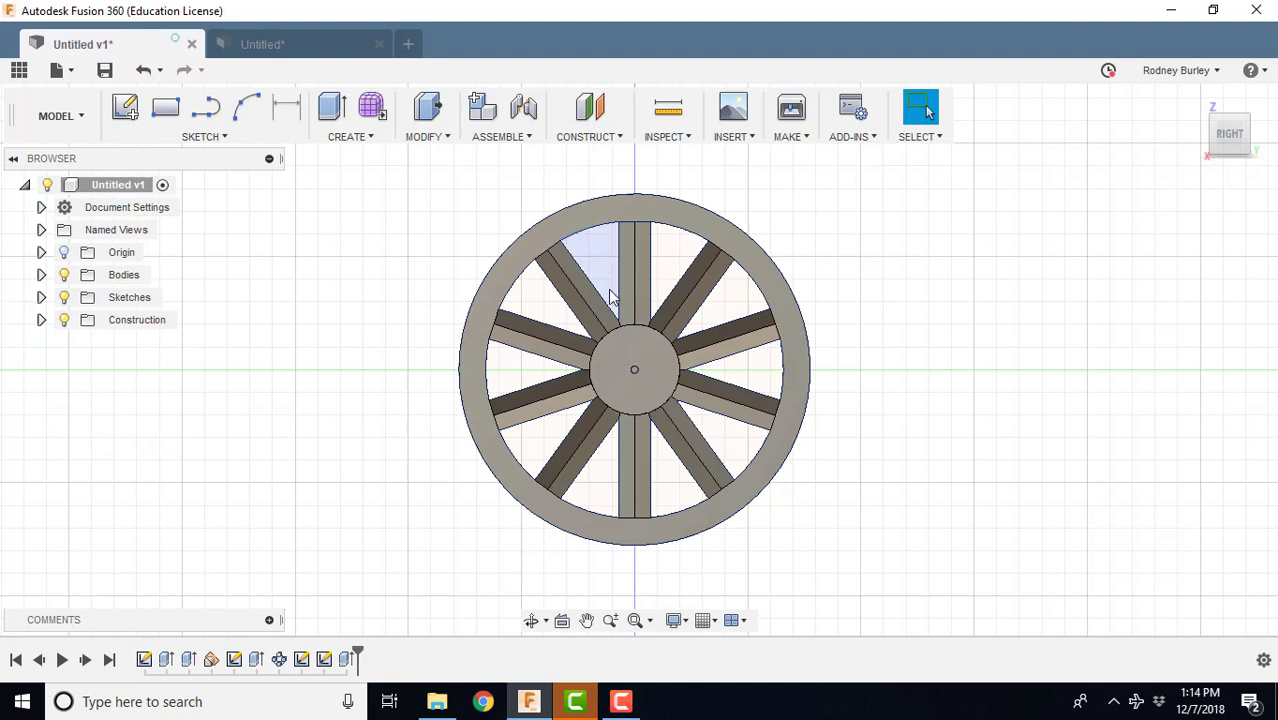
left_click(638, 236)
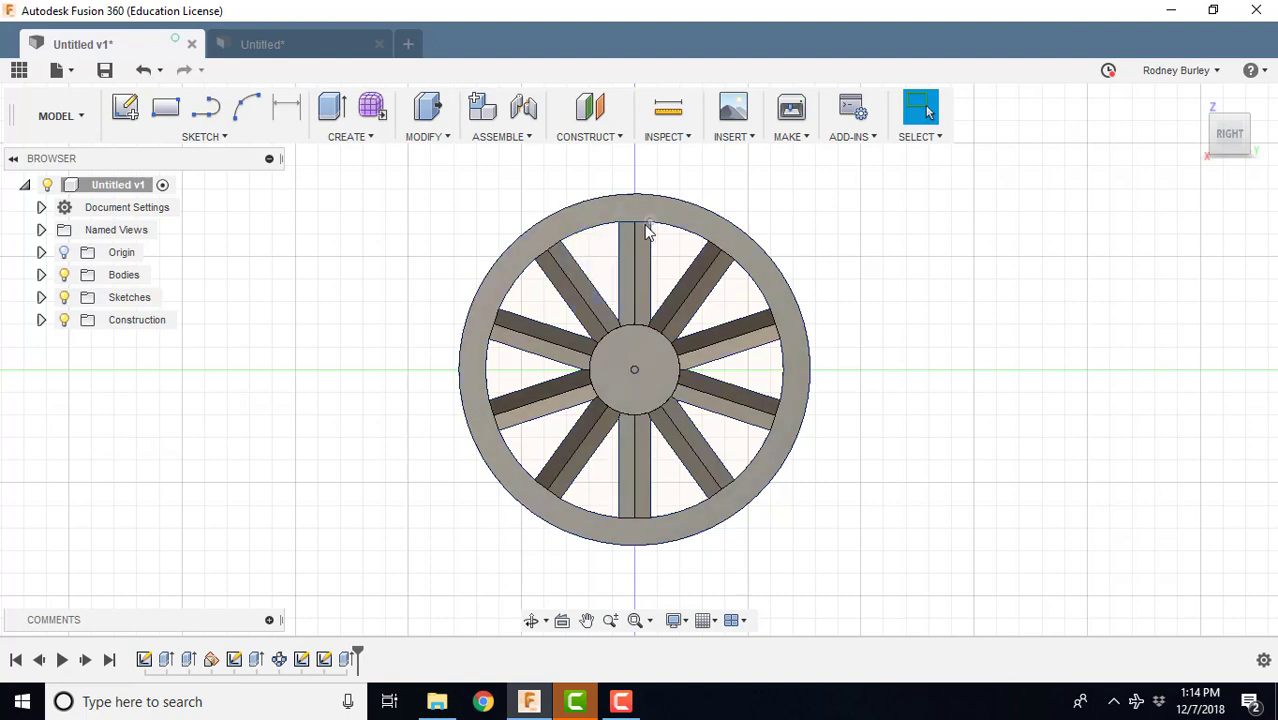
scroll(604, 266, "up", 2)
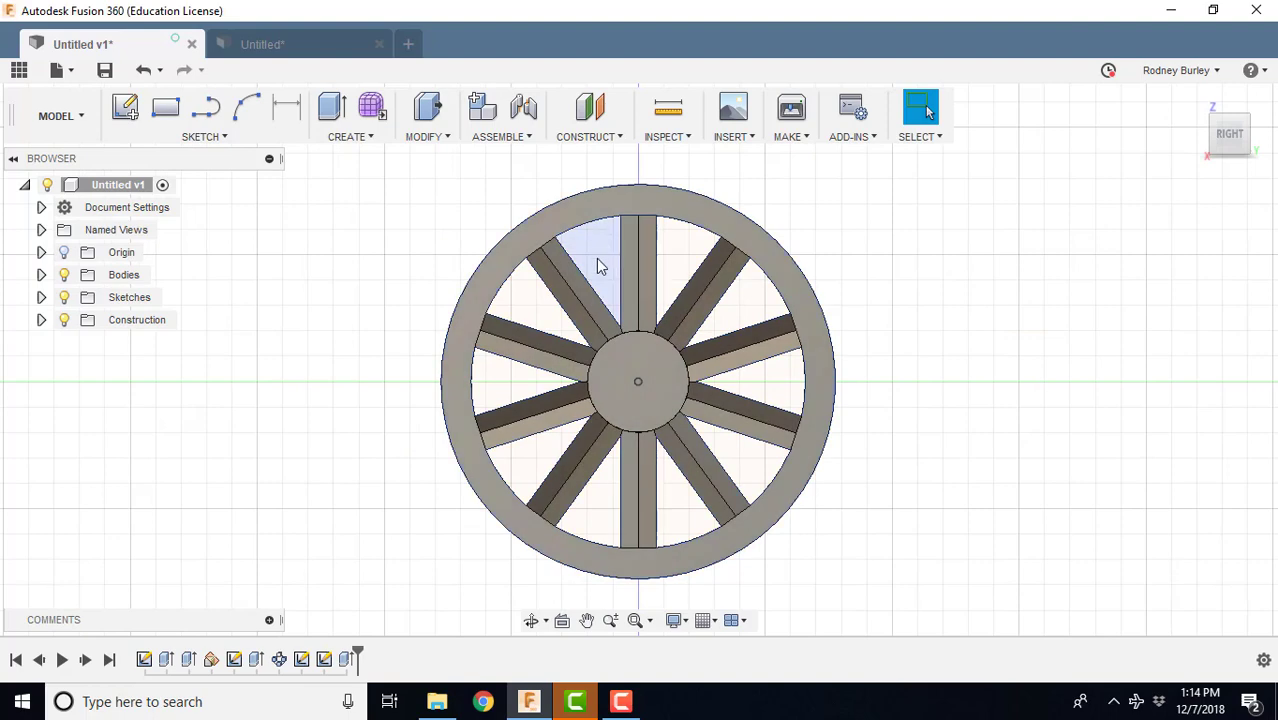
scroll(598, 265, "down", 3)
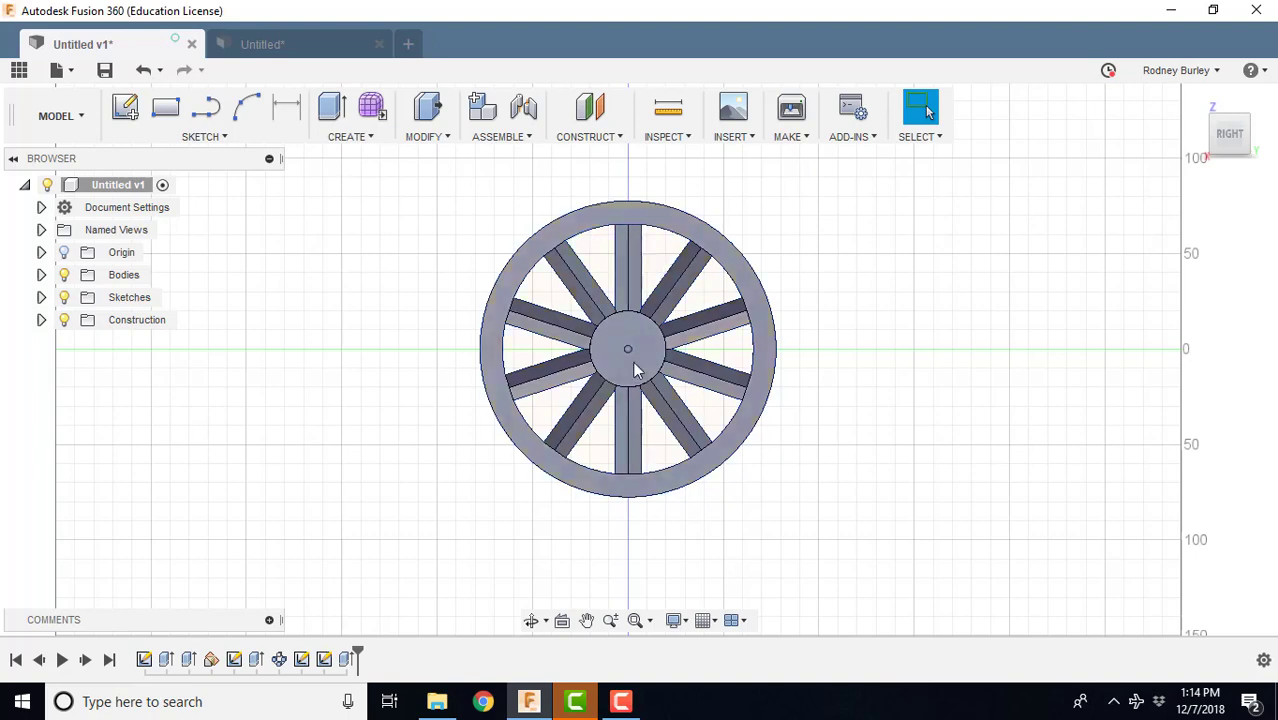
Return to the new sketch and draw a vertical line from the origin up to the inner circle.
left_click(305, 50)
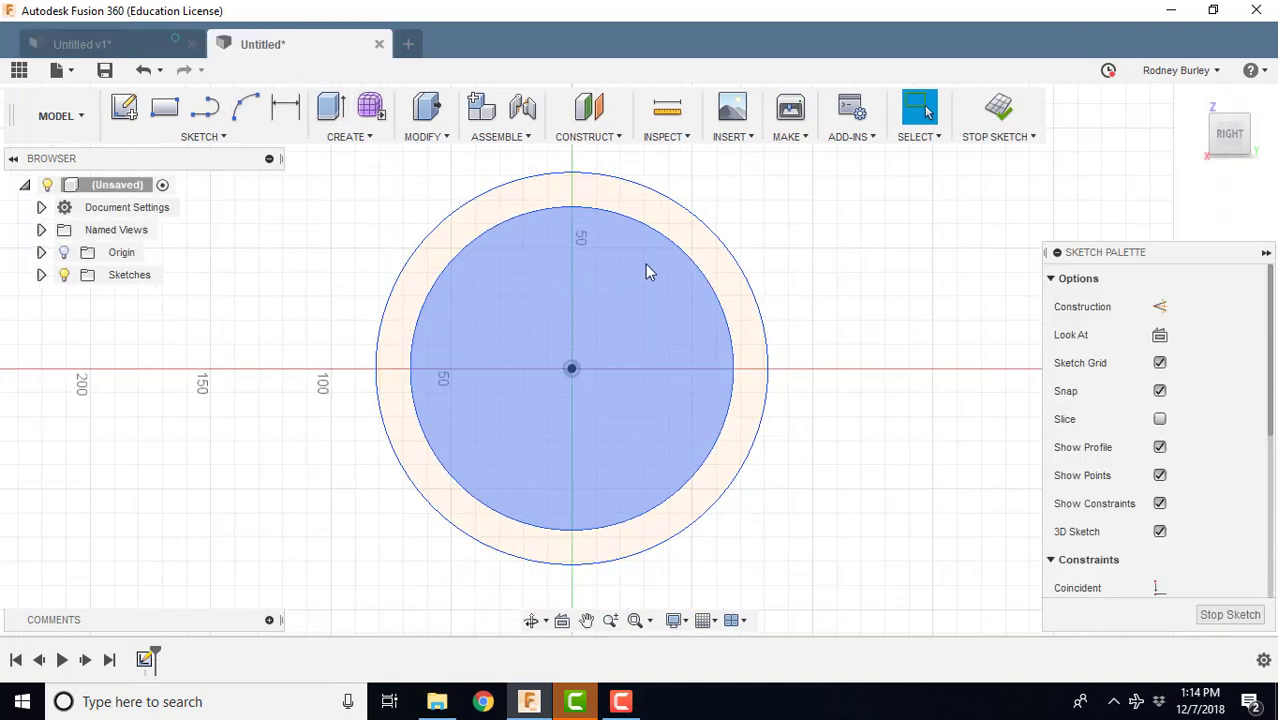
scroll(645, 264, "up", 2)
left_click(205, 108)
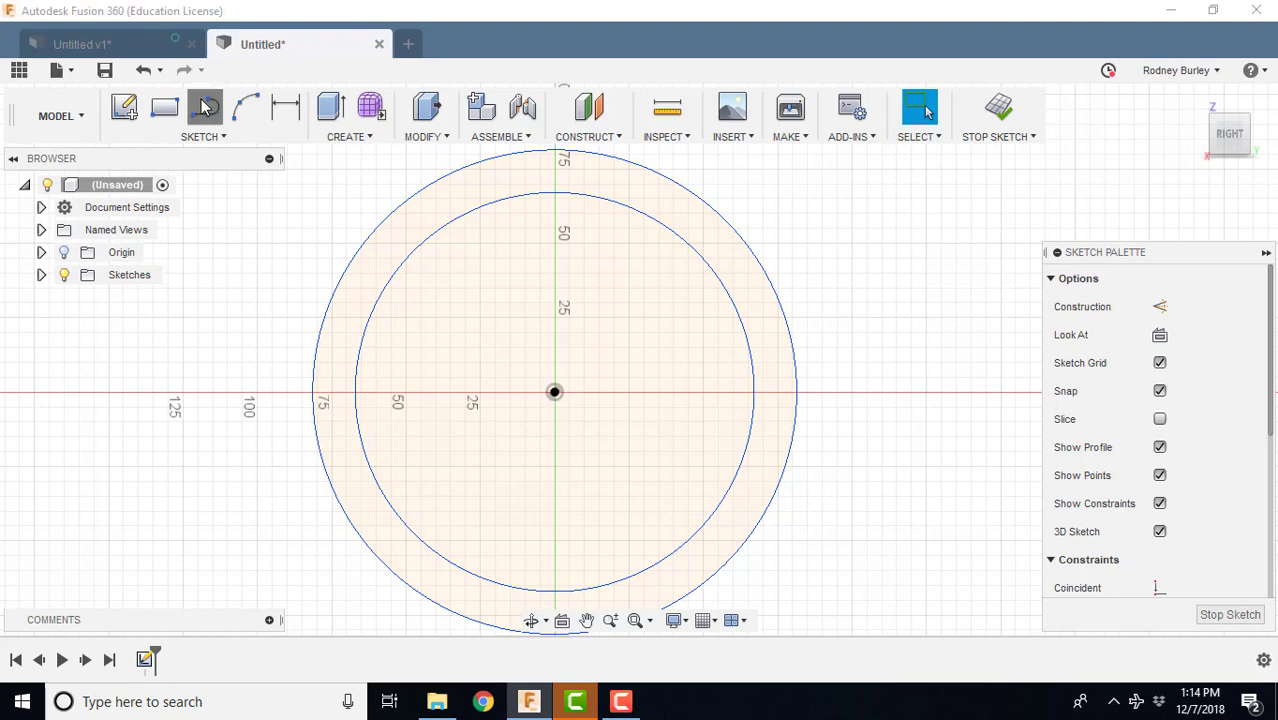
left_click(555, 393)
scroll(557, 195, "up", 3)
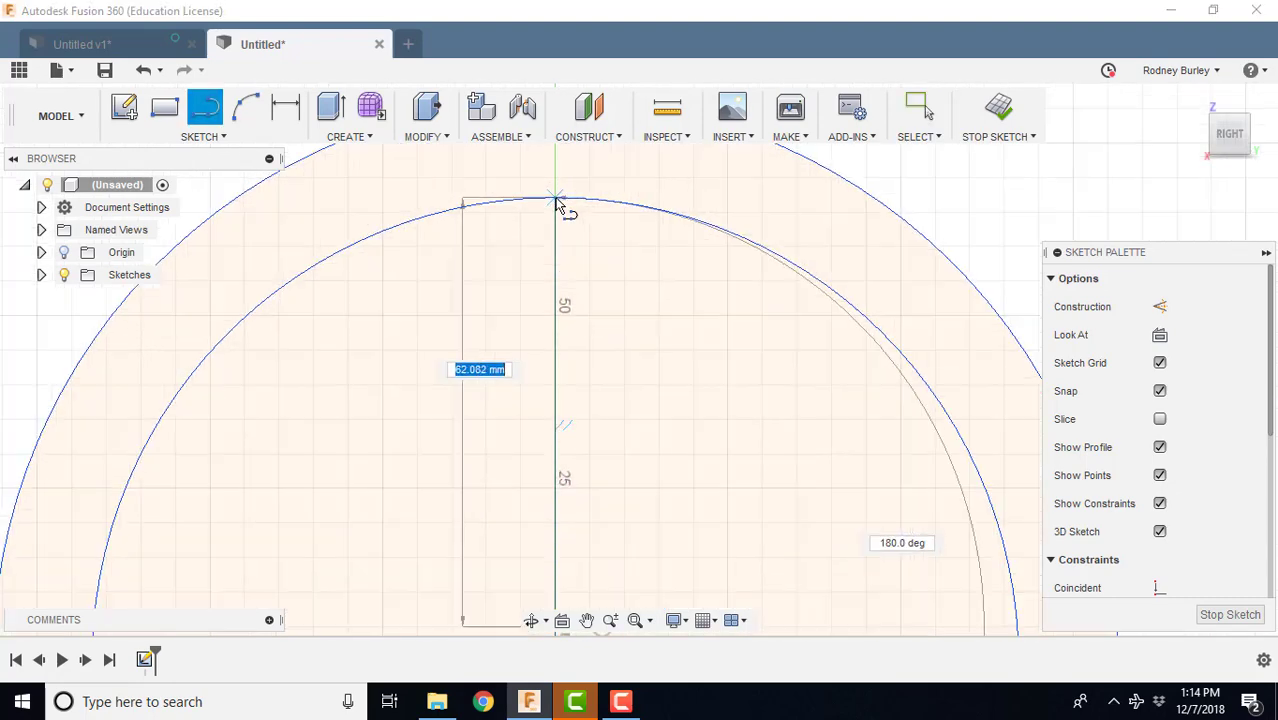
left_click(560, 201)
scroll(596, 288, "down", 3)
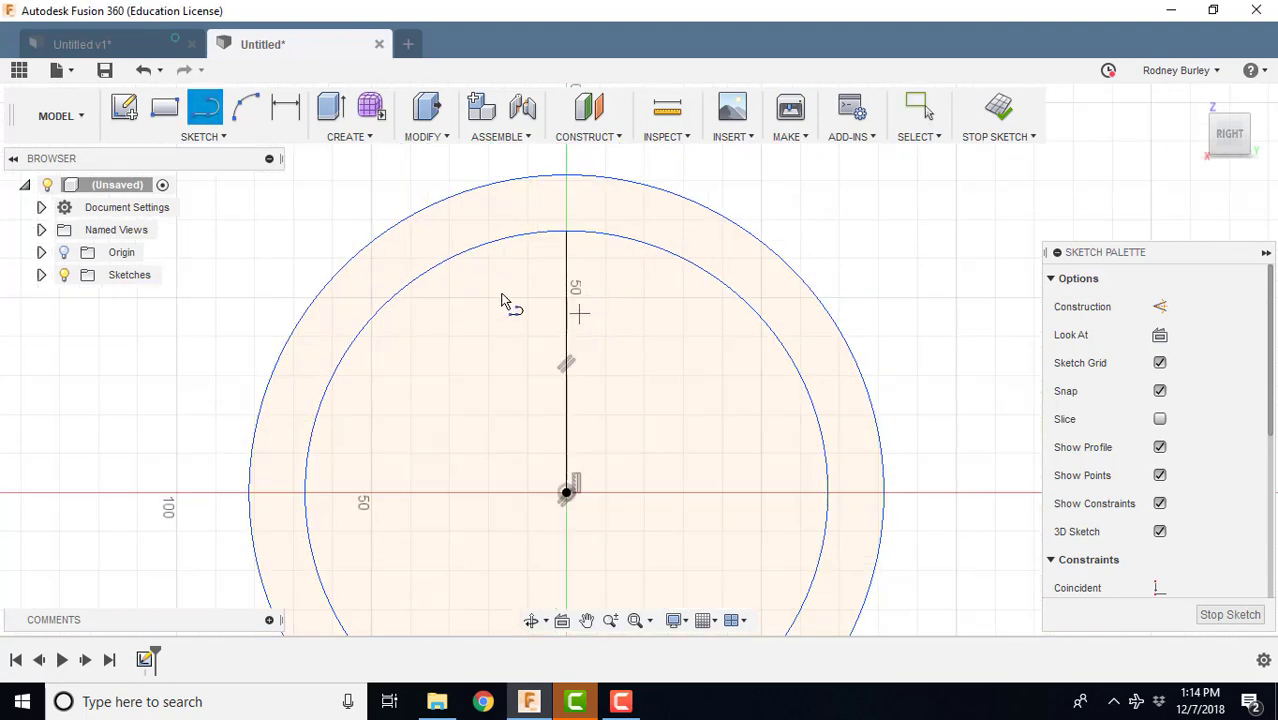
Offset the vertical centre line 5 mm to its right.
left_click(222, 136)
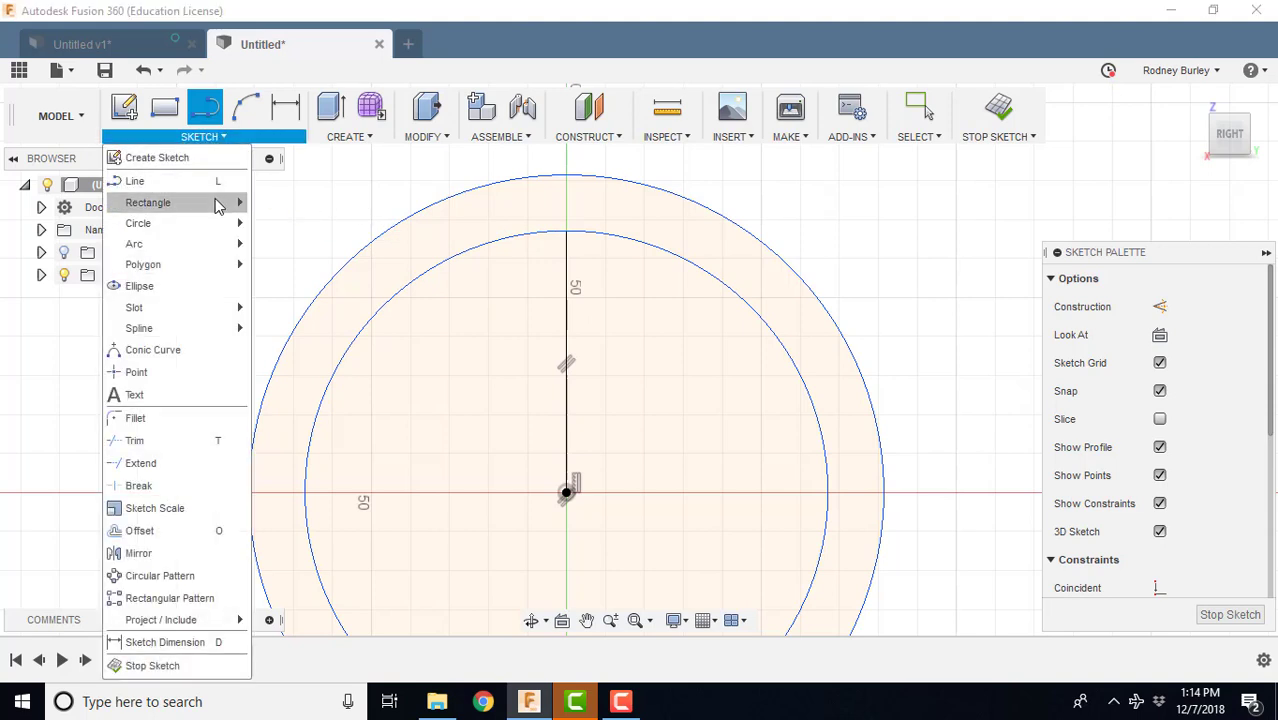
left_click(186, 531)
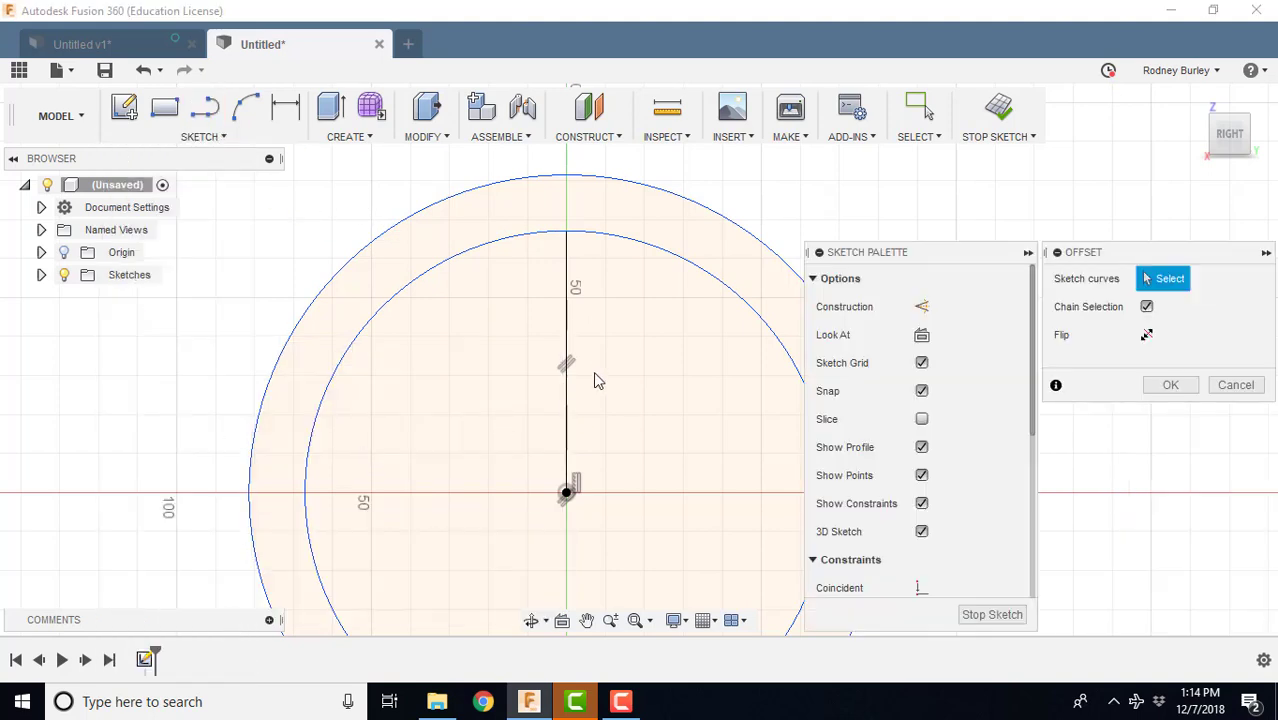
left_click(566, 345)
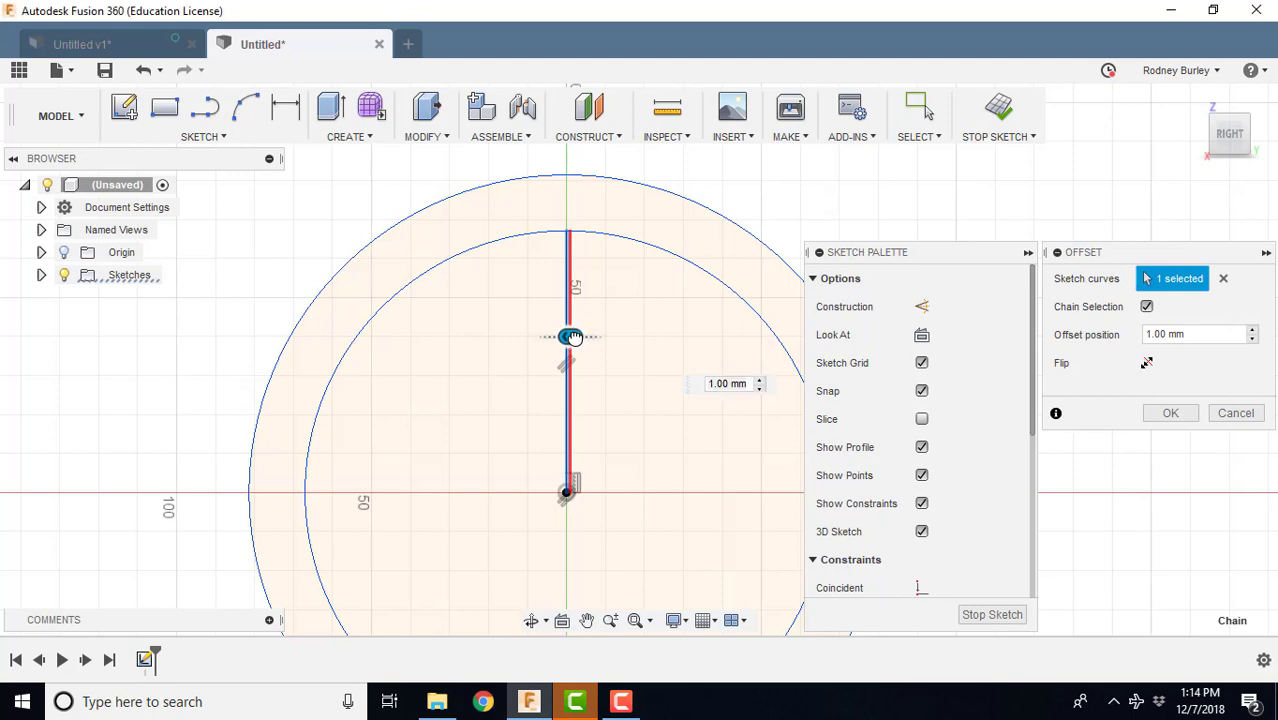
left_click_drag(573, 334, 597, 336)
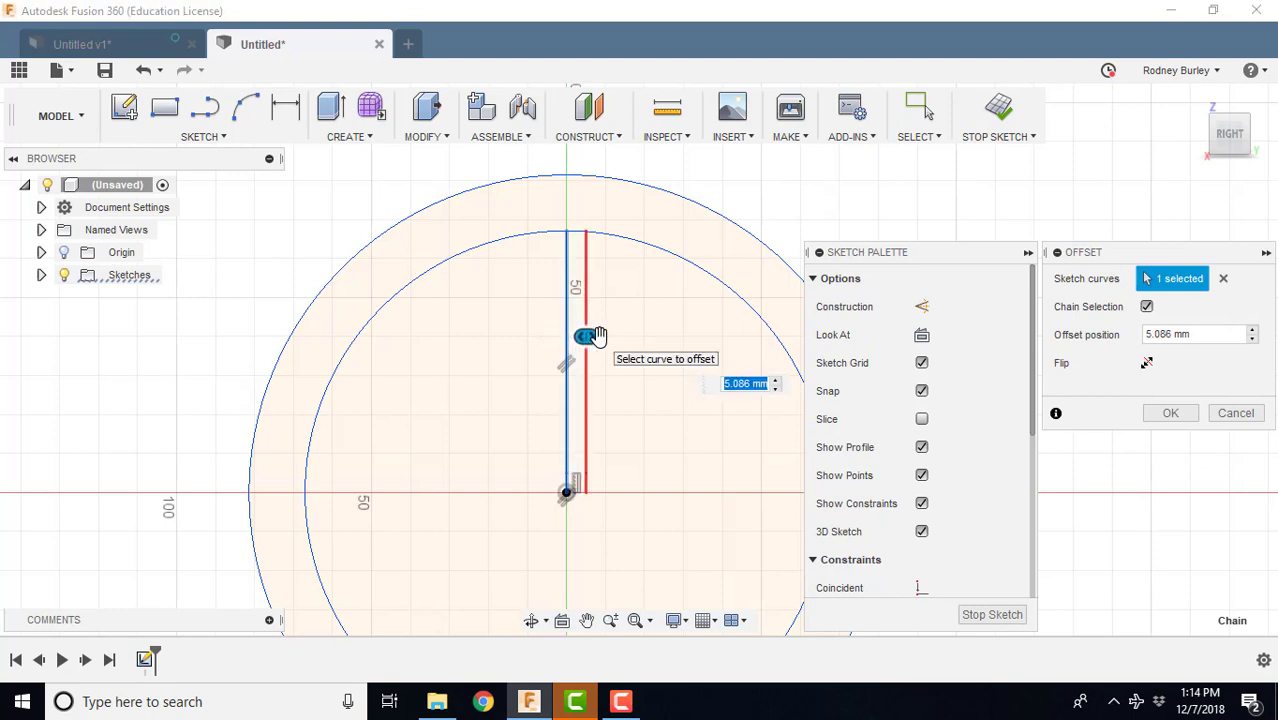
key("Return")
Offset the same centre line 5 mm to its left, completing the spoke's width.
scroll(517, 297, "down", 1)
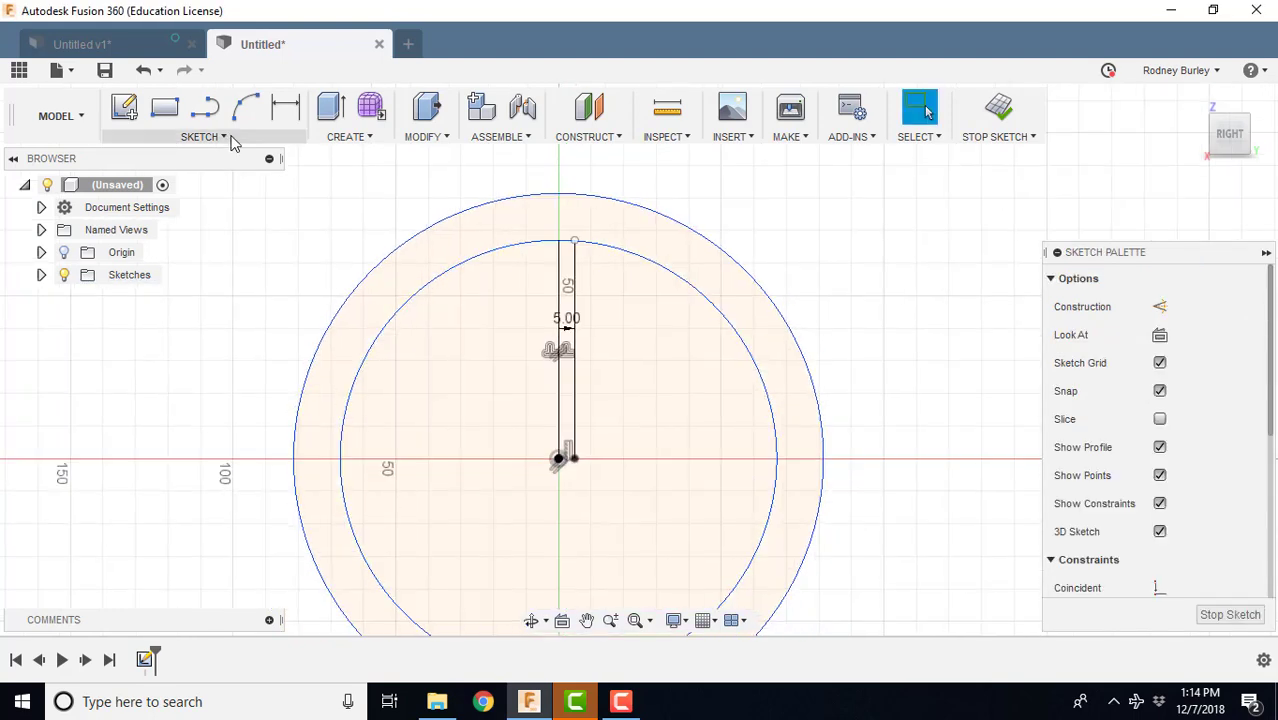
left_click(240, 134)
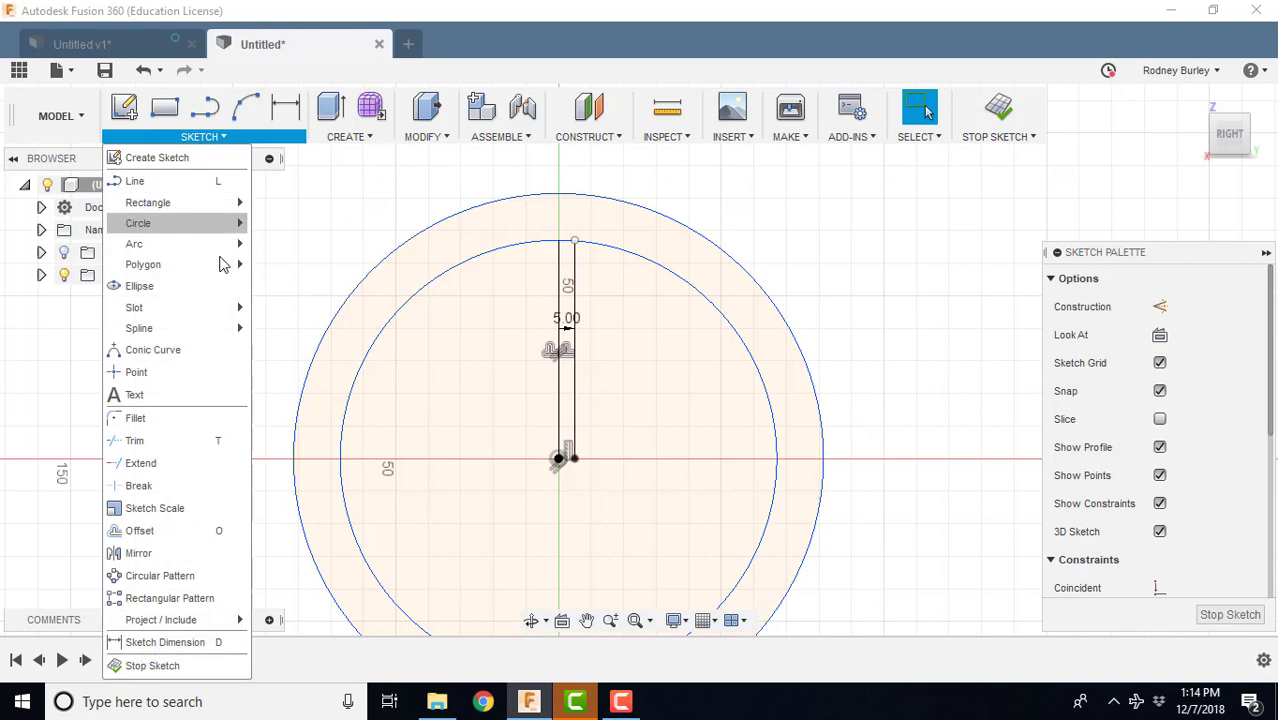
left_click(174, 530)
left_click(558, 388)
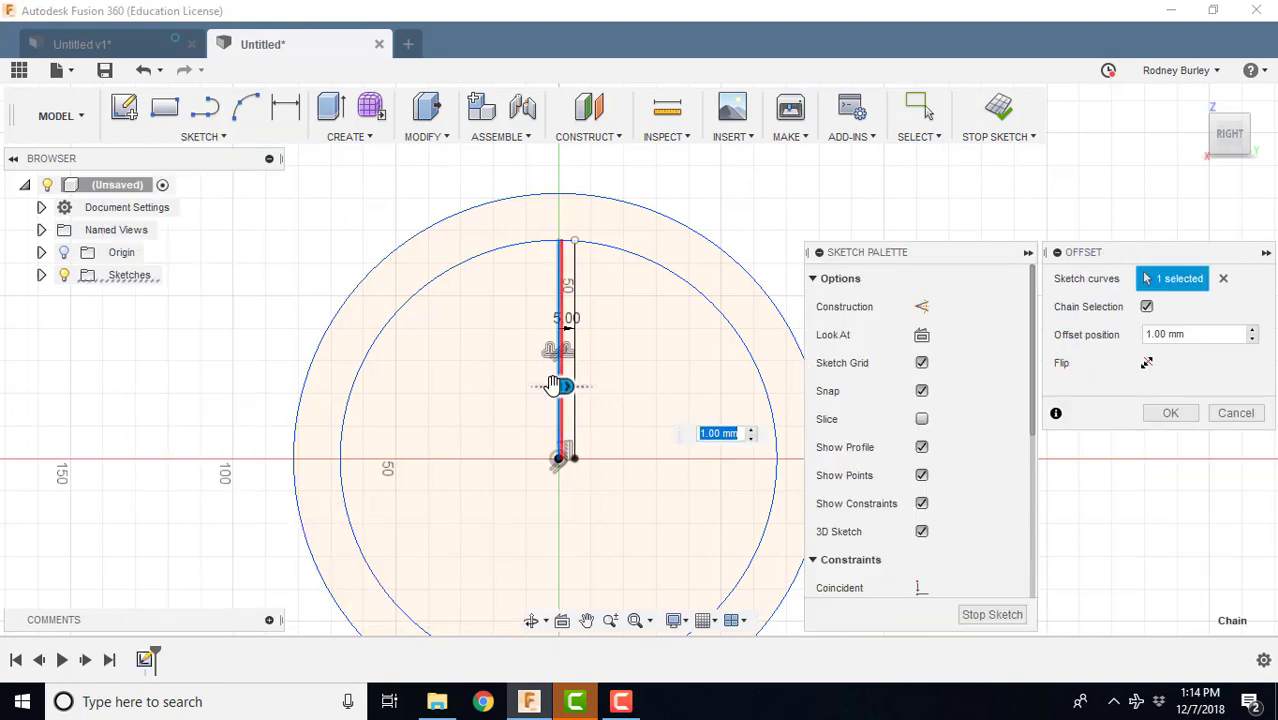
left_click_drag(555, 386, 540, 386)
scroll(540, 386, "up", 1)
type("5")
key("Return")
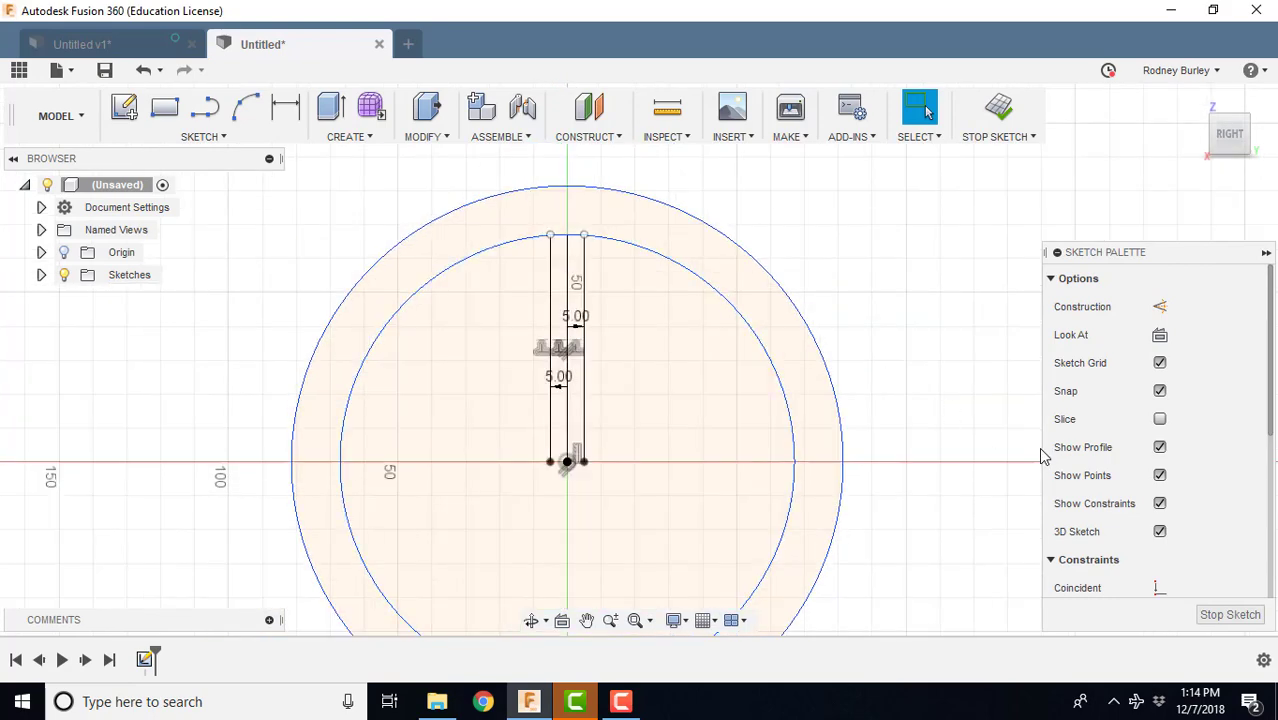
Finish the sketch containing the rim circles and the three vertical spoke lines.
scroll(660, 310, "up", 1)
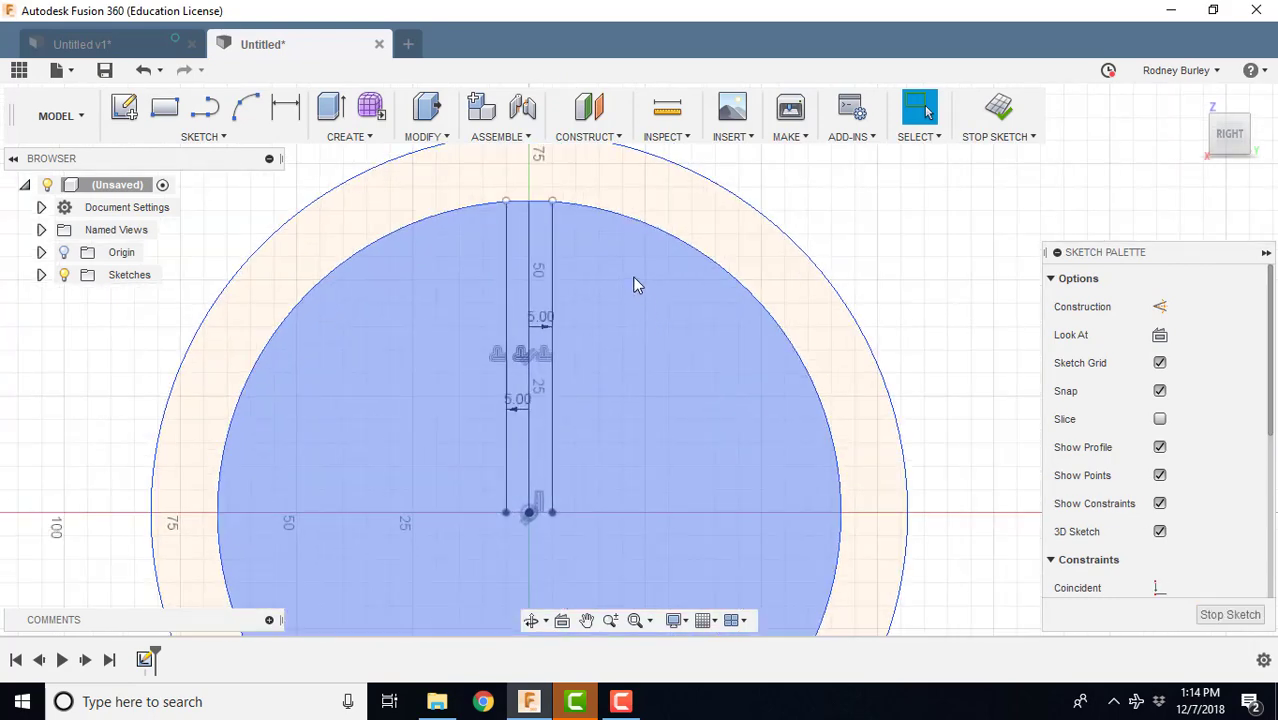
left_click(1262, 619)
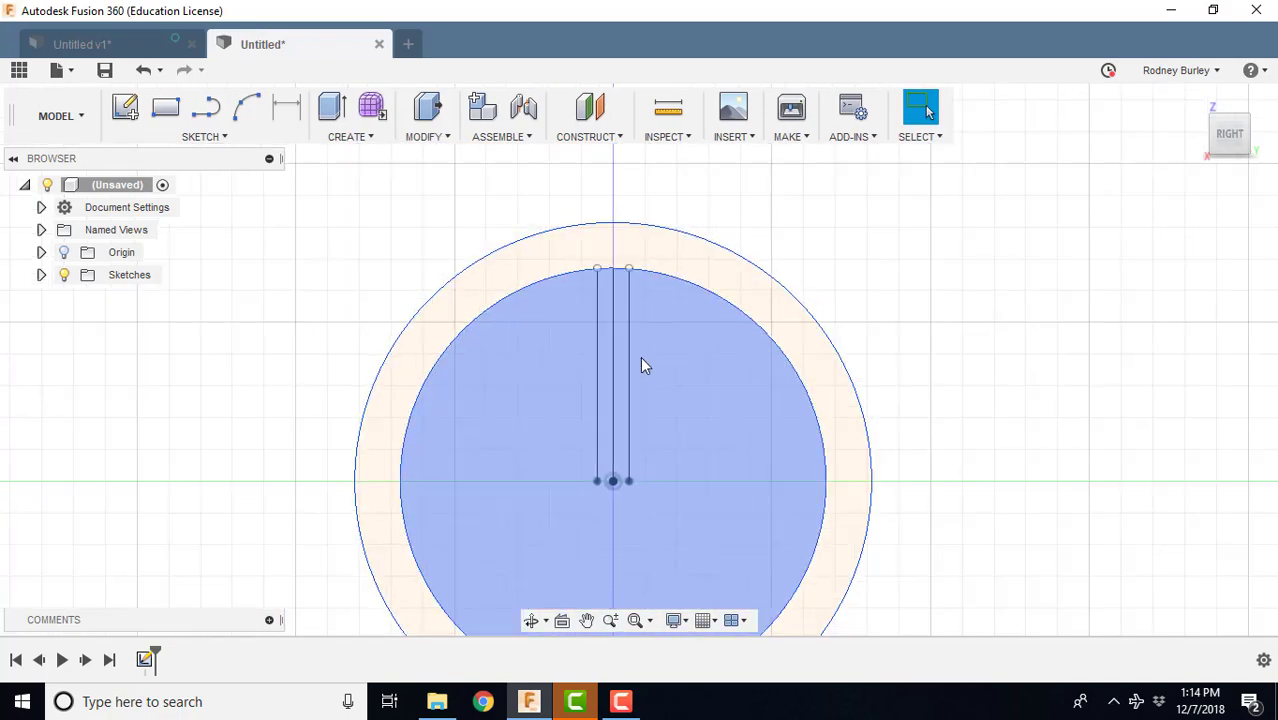
scroll(606, 292, "up", 1)
scroll(612, 288, "up", 3)
scroll(604, 268, "down", 3)
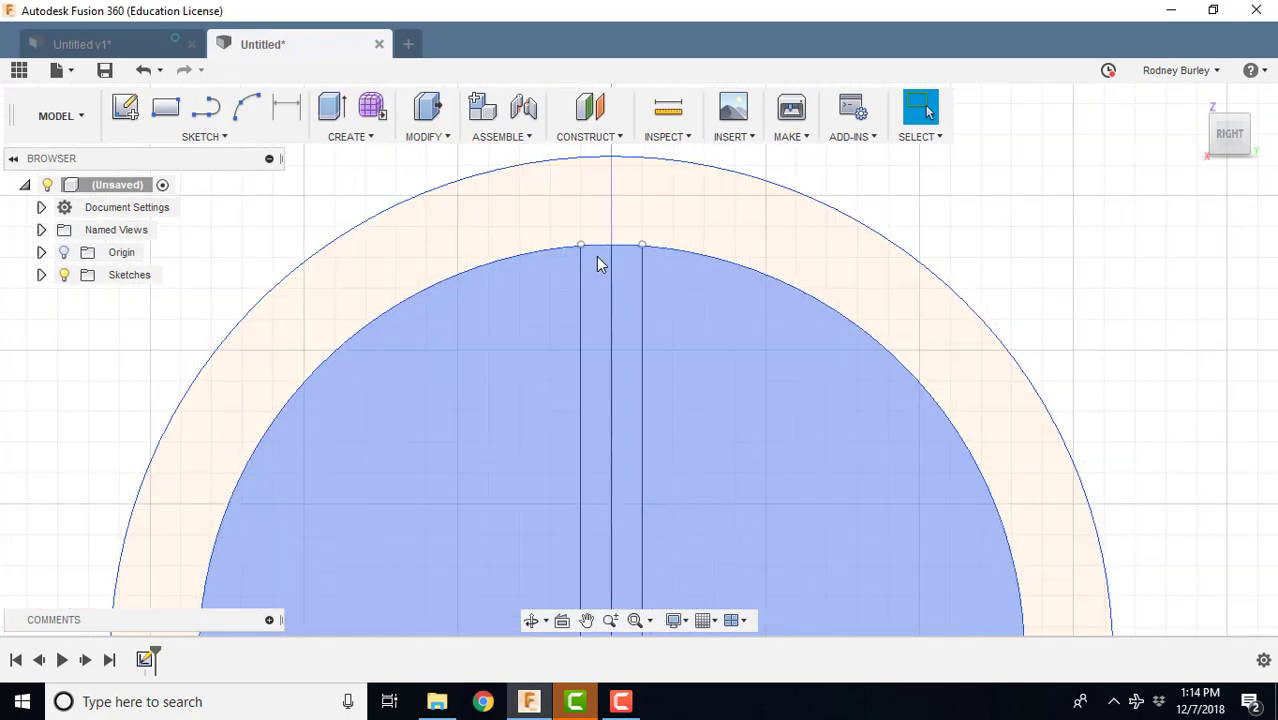
scroll(606, 312, "down", 1)
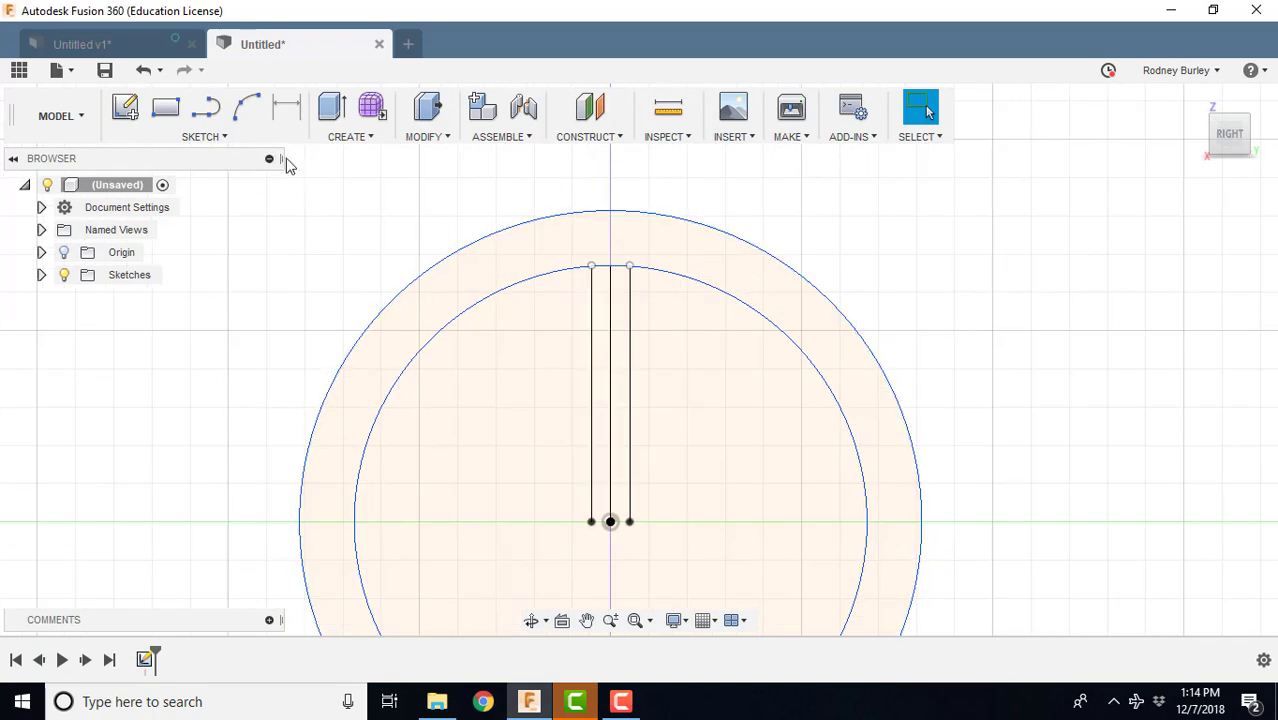
left_click(629, 455)
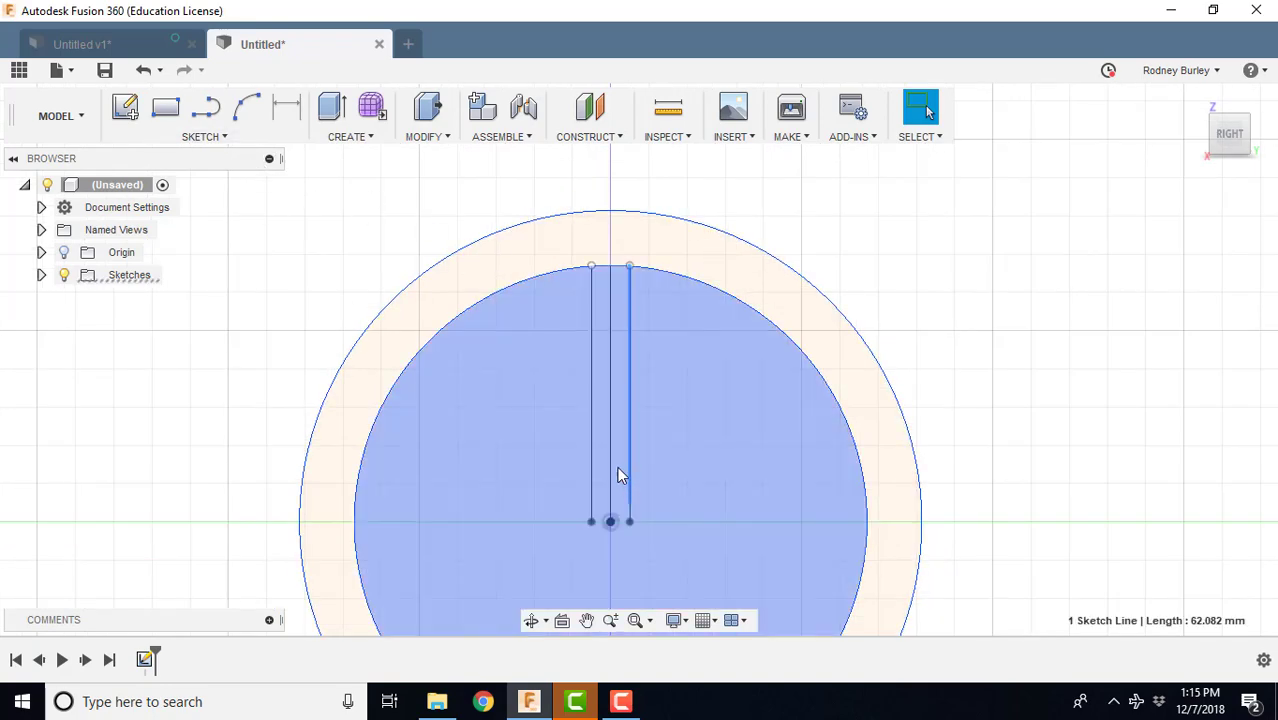
left_click(609, 465)
left_click(592, 456)
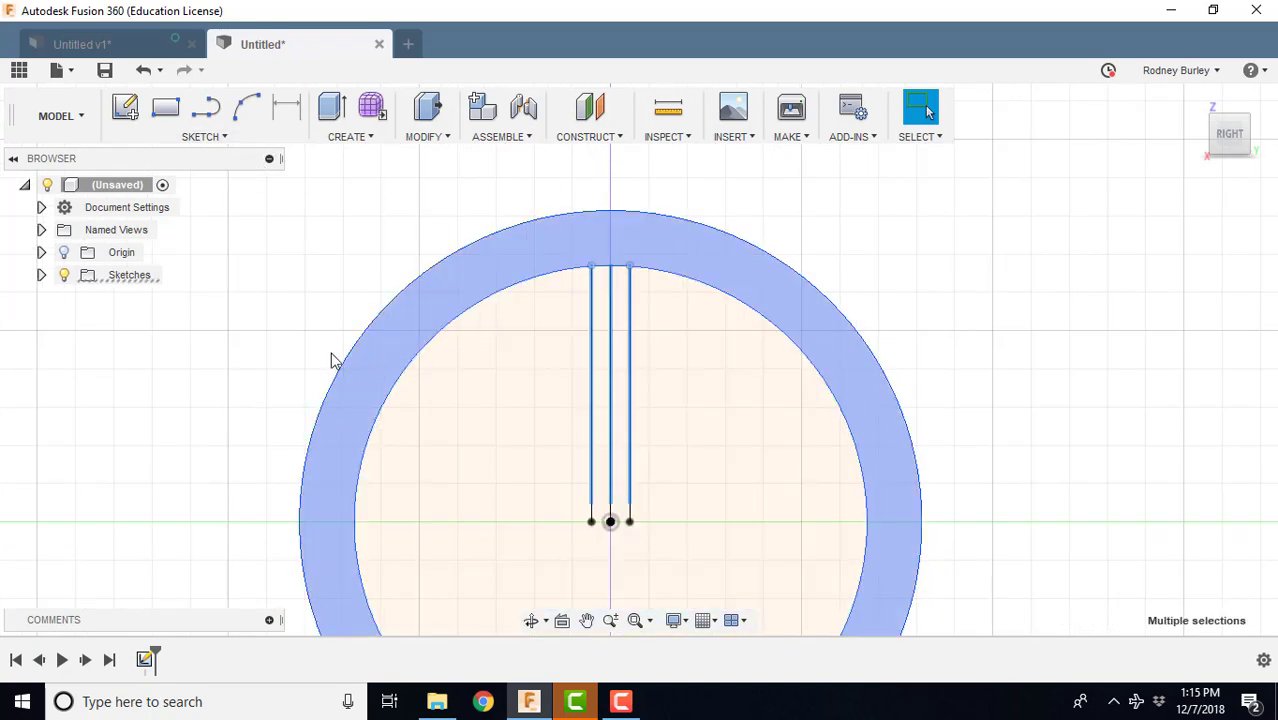
left_click(209, 139)
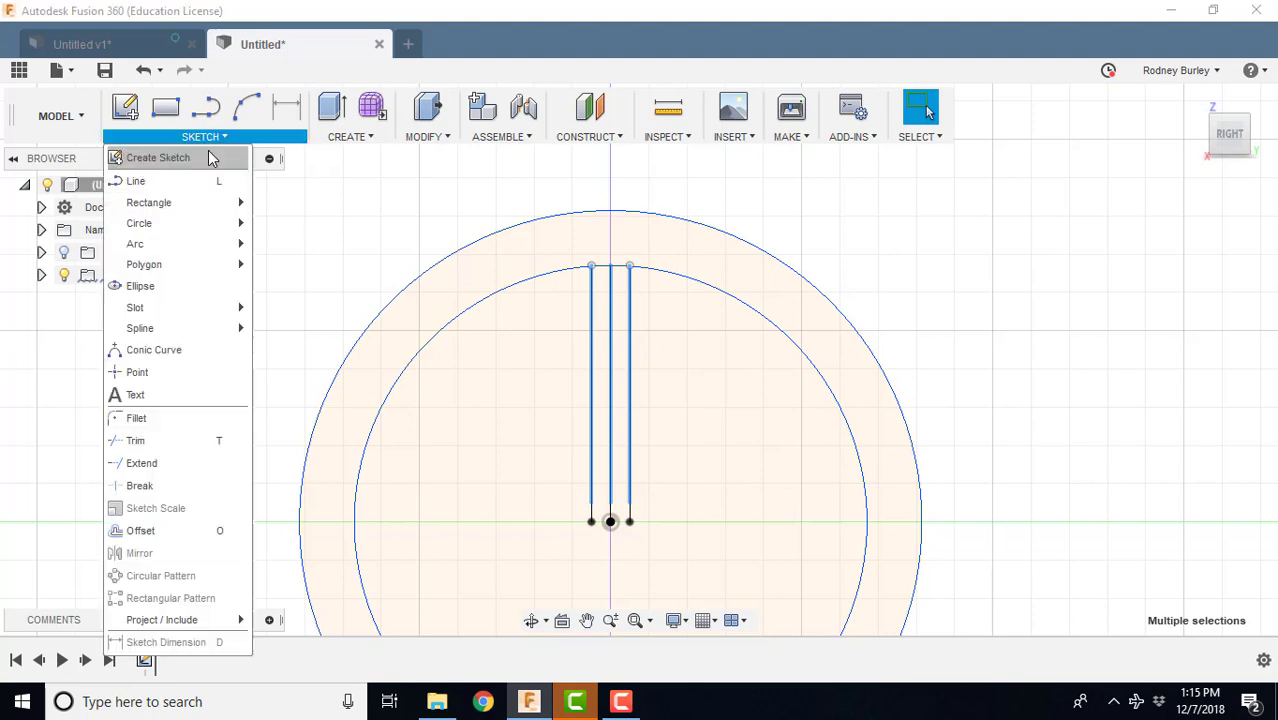
left_click(292, 499)
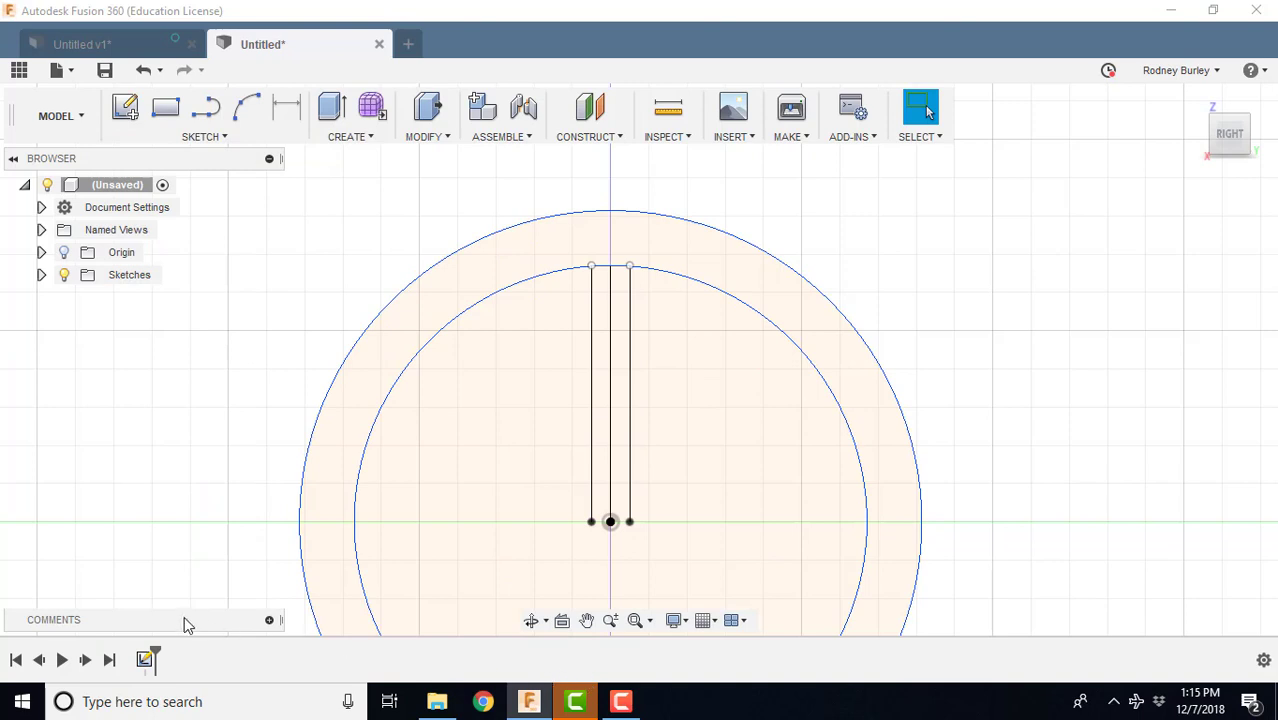
Reopen the wheel sketch for editing and select the spoke's three vertical lines for a sketch Circular Pattern.
right_click(145, 659)
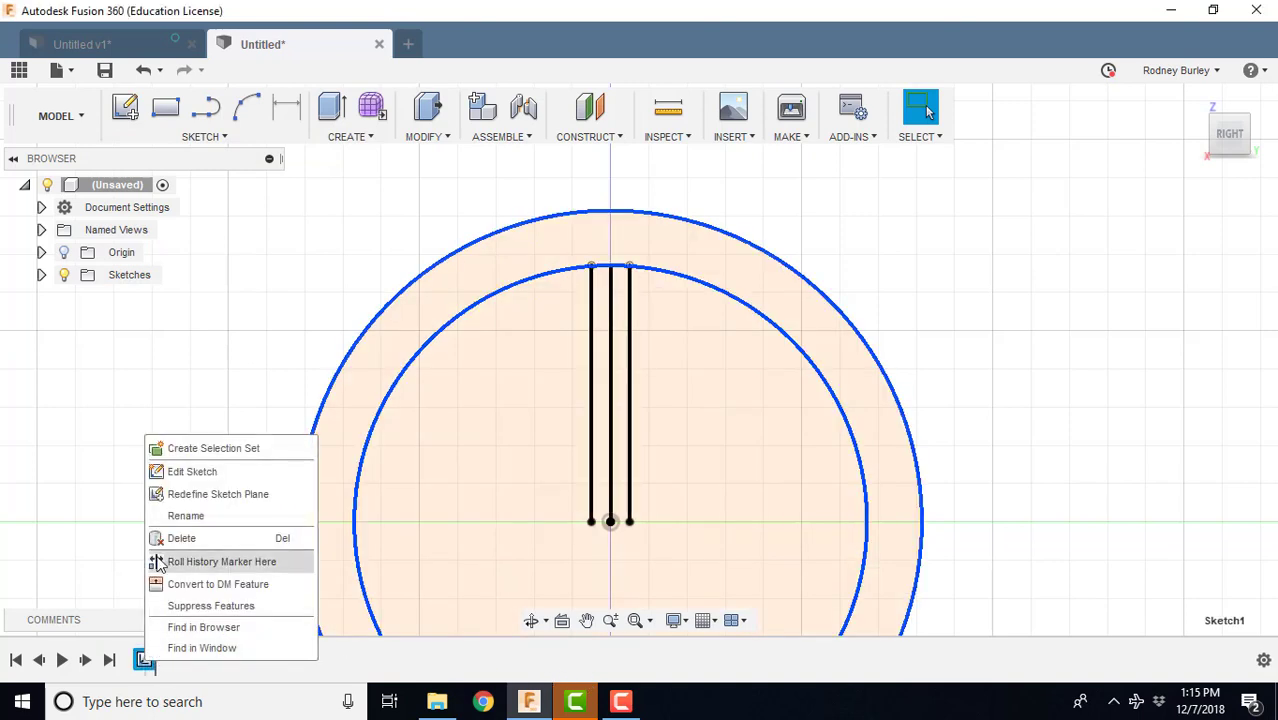
left_click(196, 474)
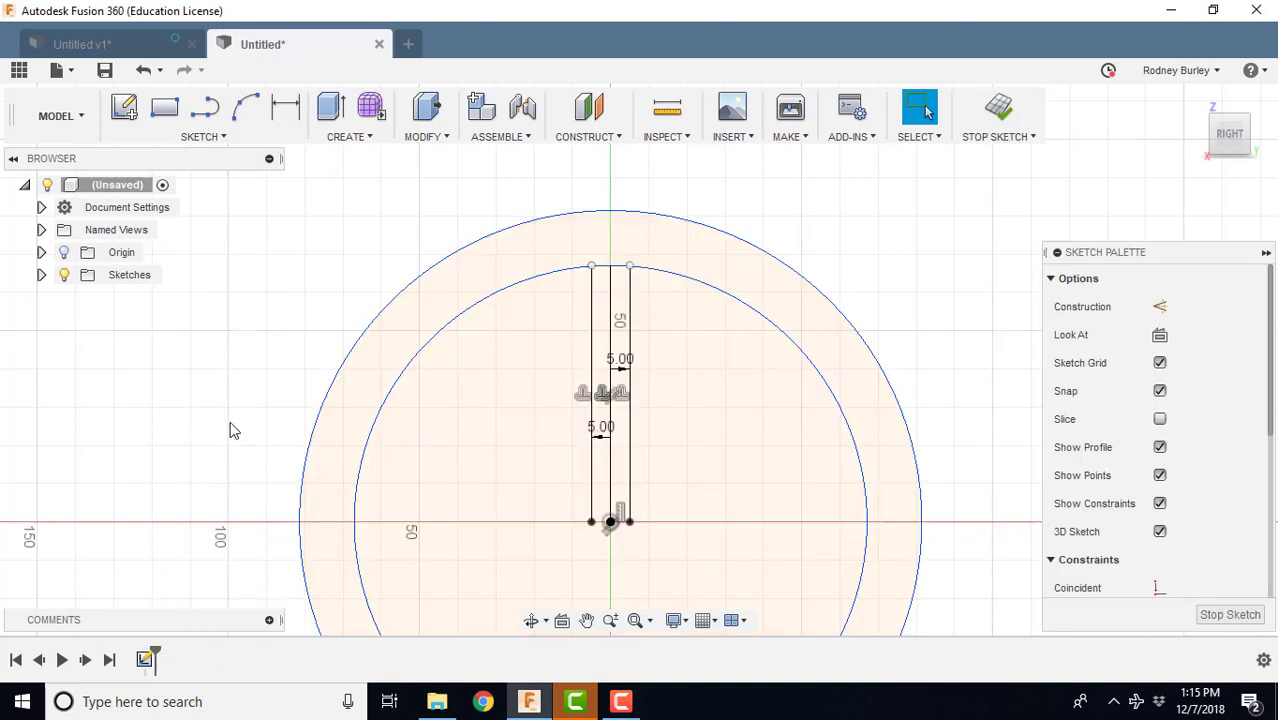
left_click(199, 138)
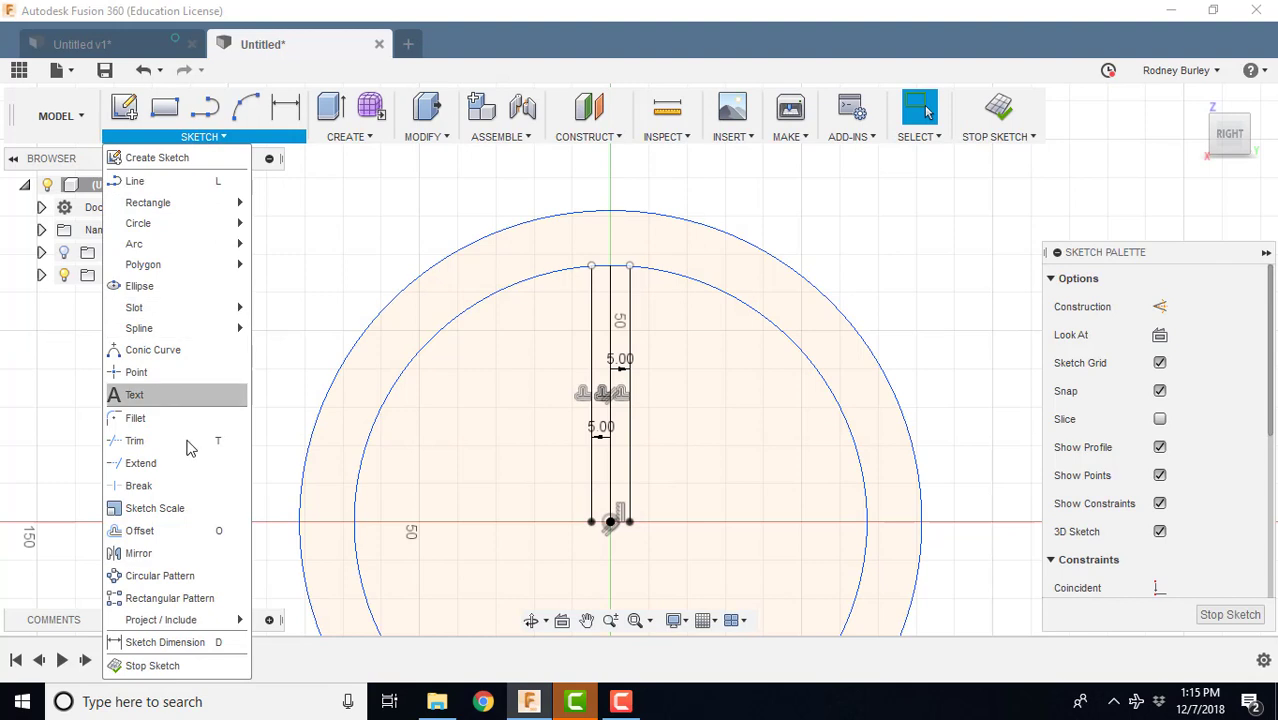
left_click(159, 577)
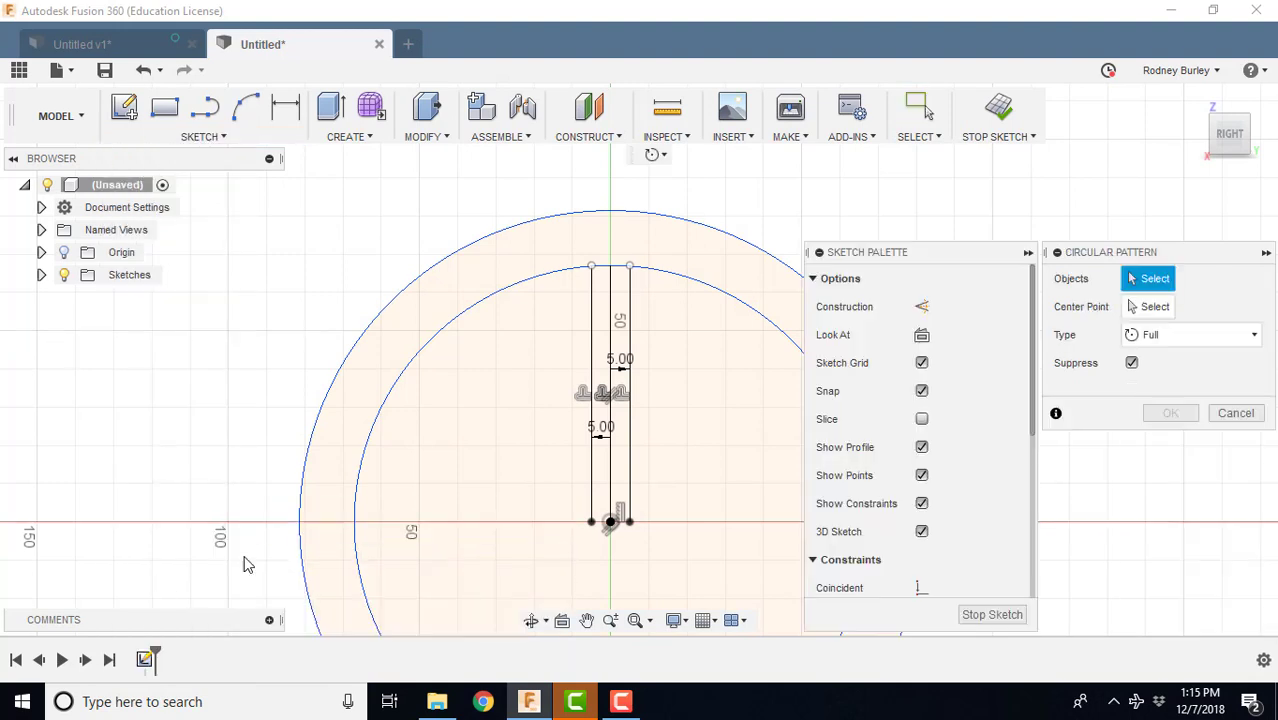
left_click(630, 348)
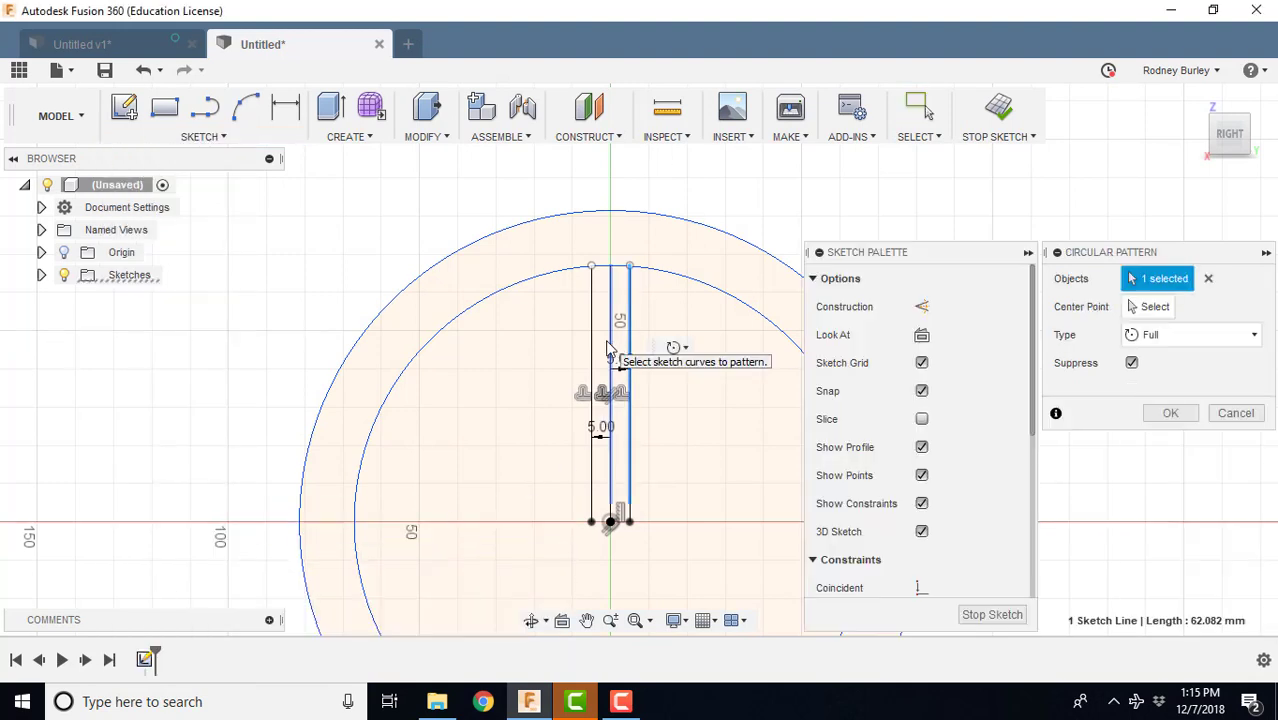
left_click(610, 348)
left_click(591, 360)
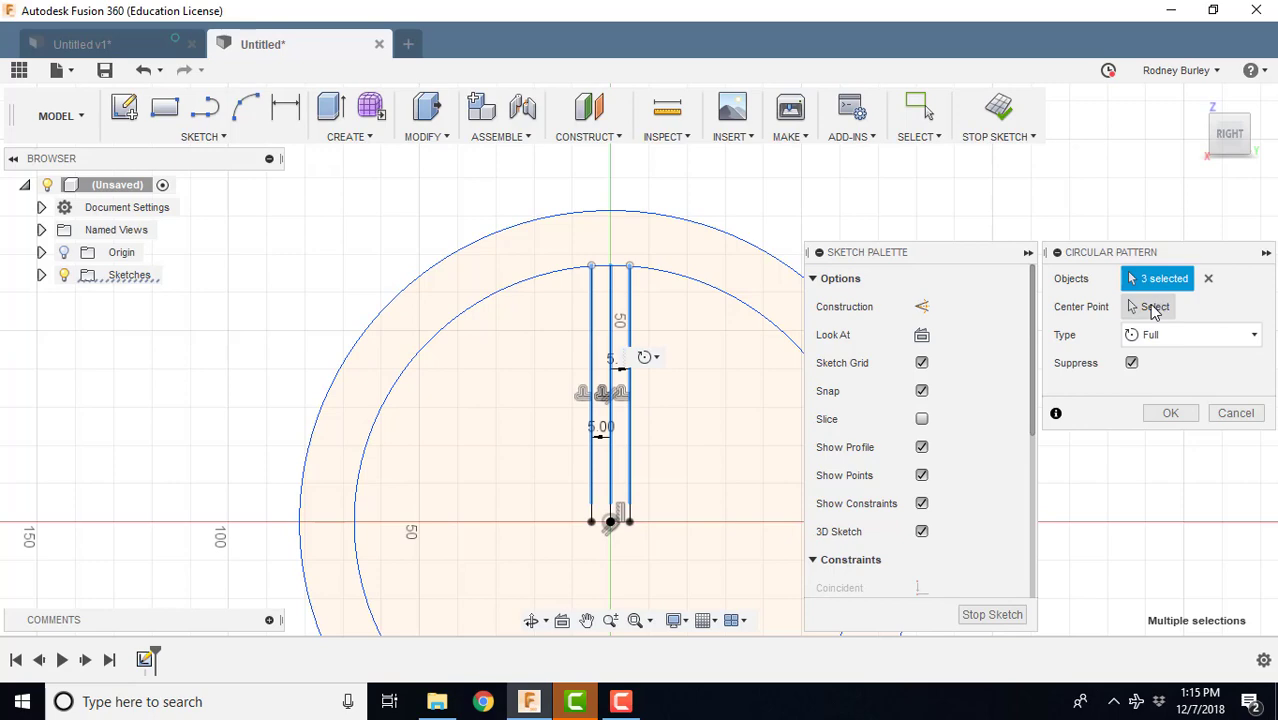
Pattern the selected lines fully around the inner circle's center with a quantity of 10, and finish the sketch.
left_click(1155, 308)
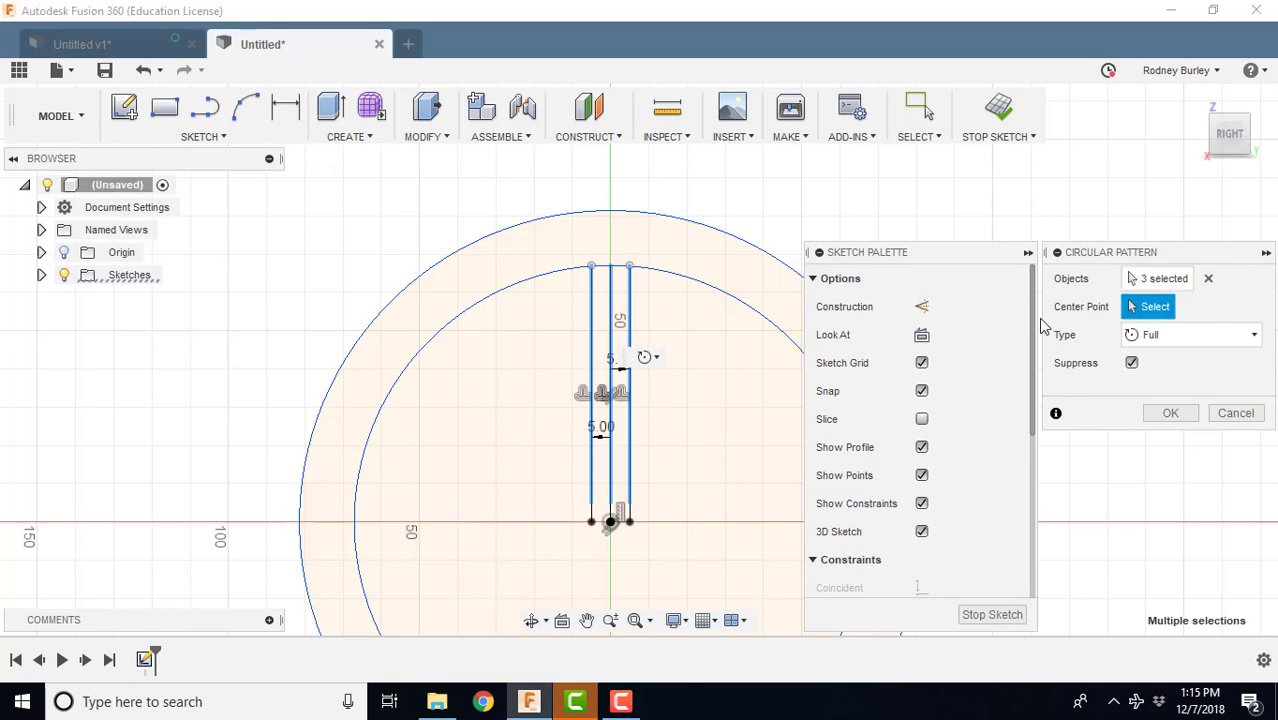
left_click(763, 316)
scroll(700, 360, "down", 4)
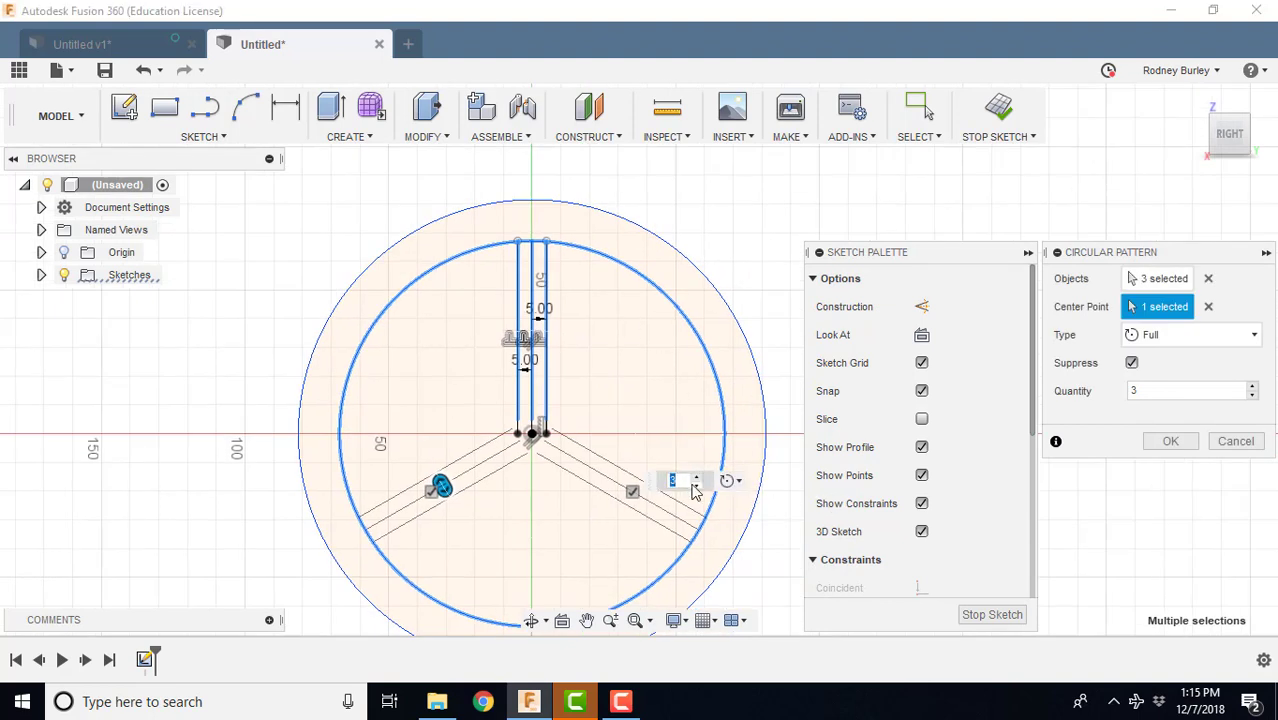
double_click(676, 481)
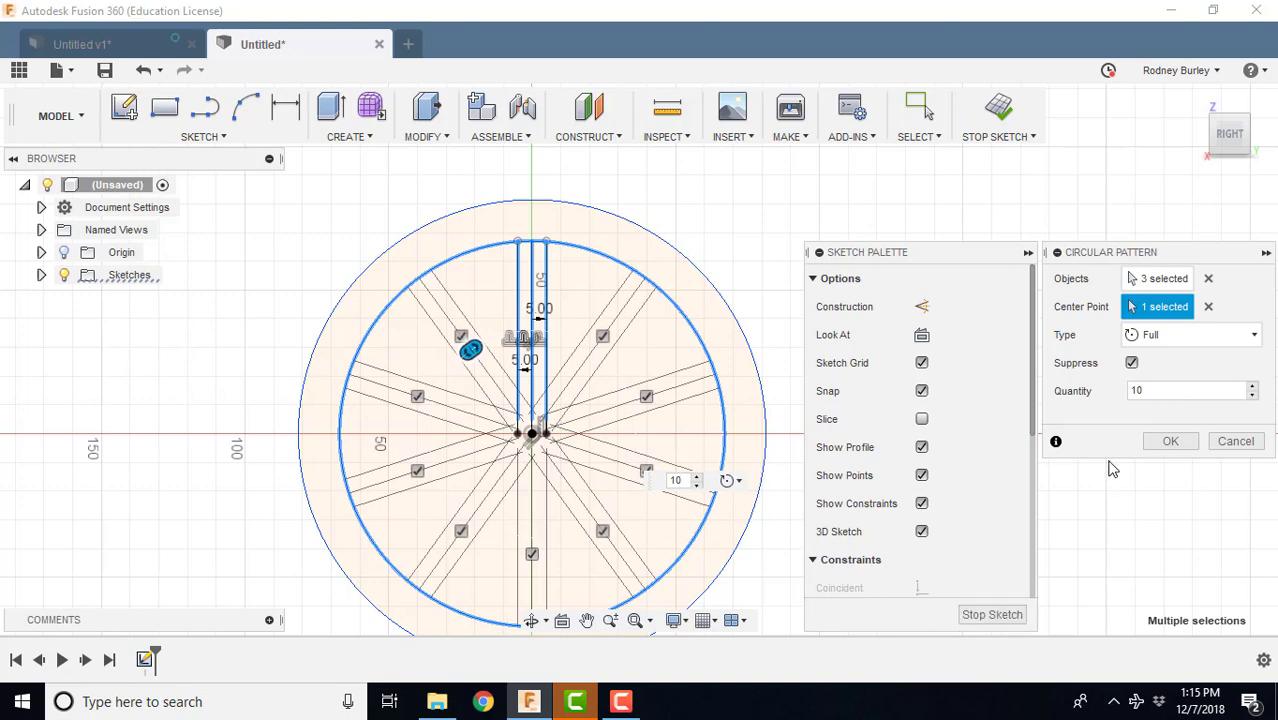
left_click(990, 615)
Examine how the patterned spoke lines overlap around the hub.
scroll(693, 491, "down", 2)
middle_click_drag(669, 454, 745, 398)
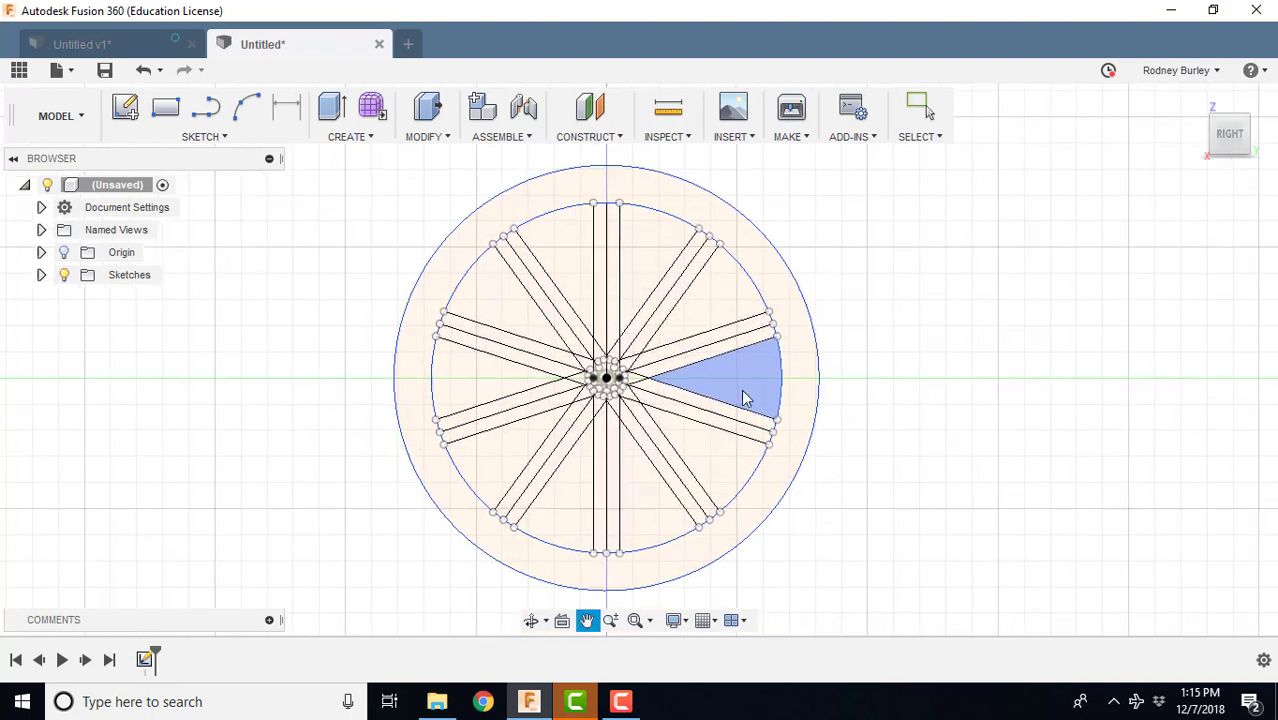
scroll(740, 398, "up", 4)
scroll(626, 374, "down", 1)
middle_click_drag(628, 375, 742, 417)
scroll(705, 398, "down", 1)
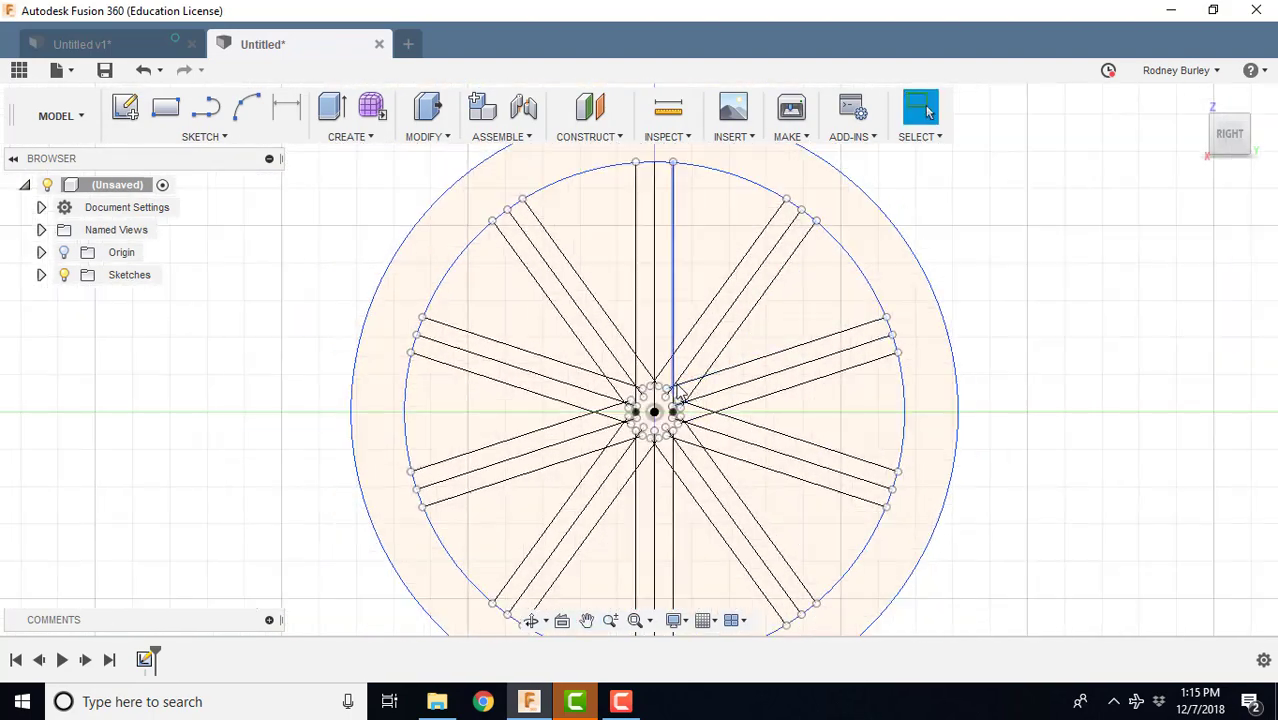
scroll(680, 395, "up", 1)
scroll(670, 395, "down", 1)
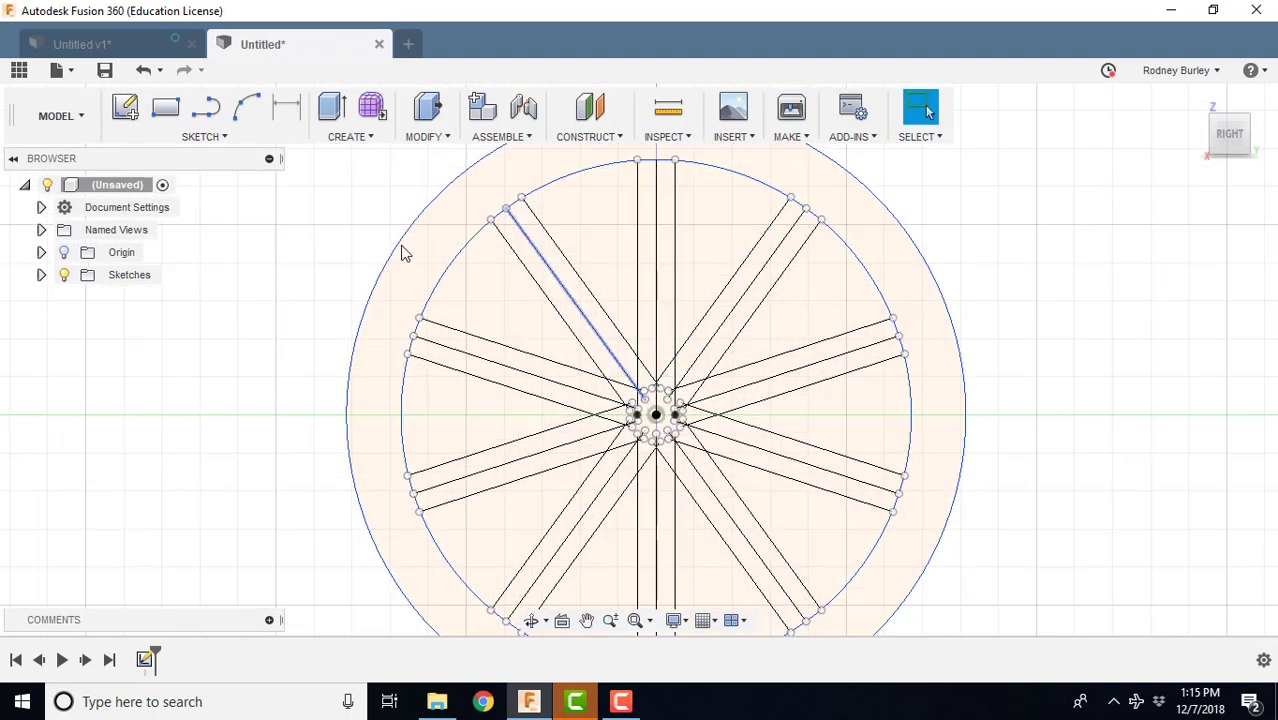
Reopen the sketch and trim the overlapping line ends where the two upper-left spokes cross near the hub.
right_click(147, 660)
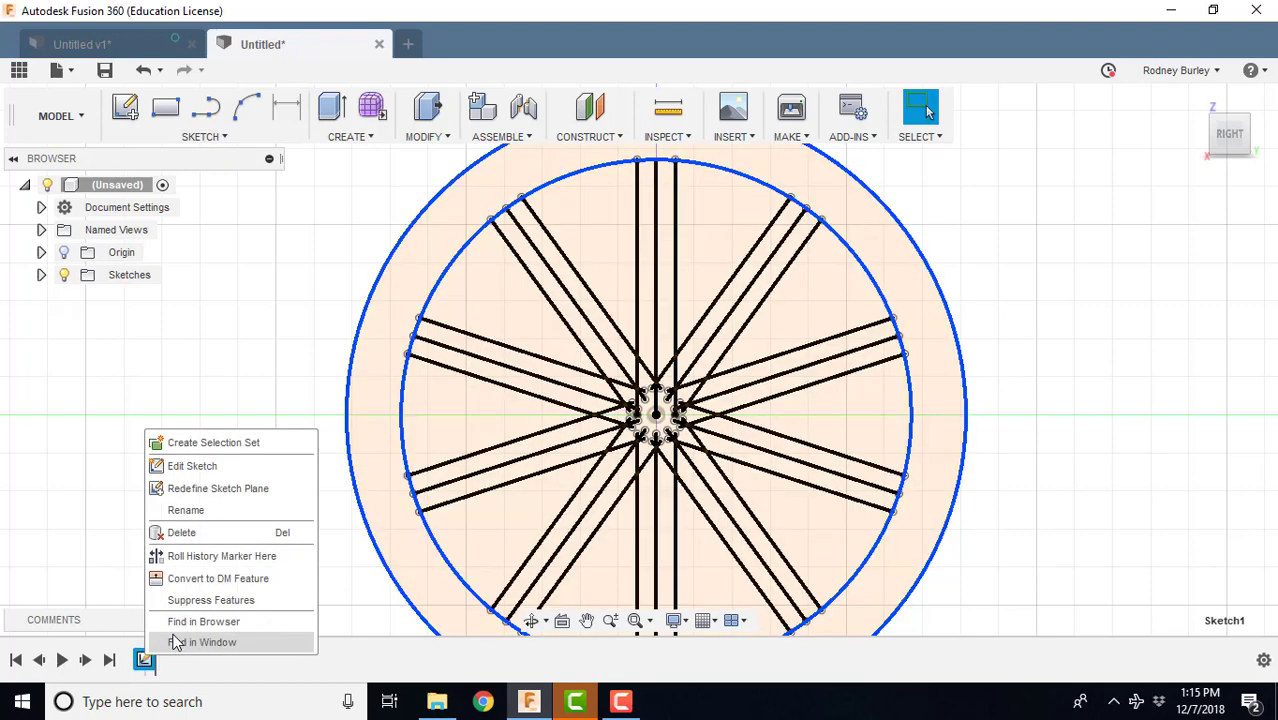
left_click(183, 465)
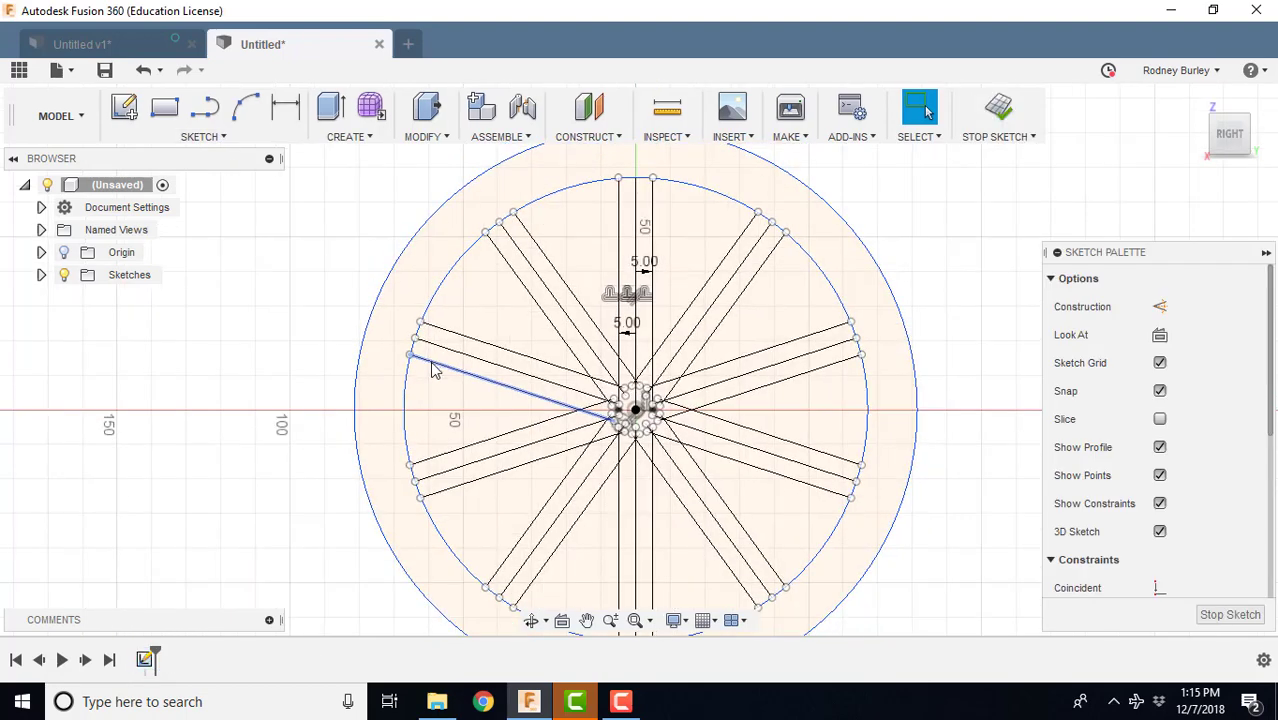
left_click(210, 136)
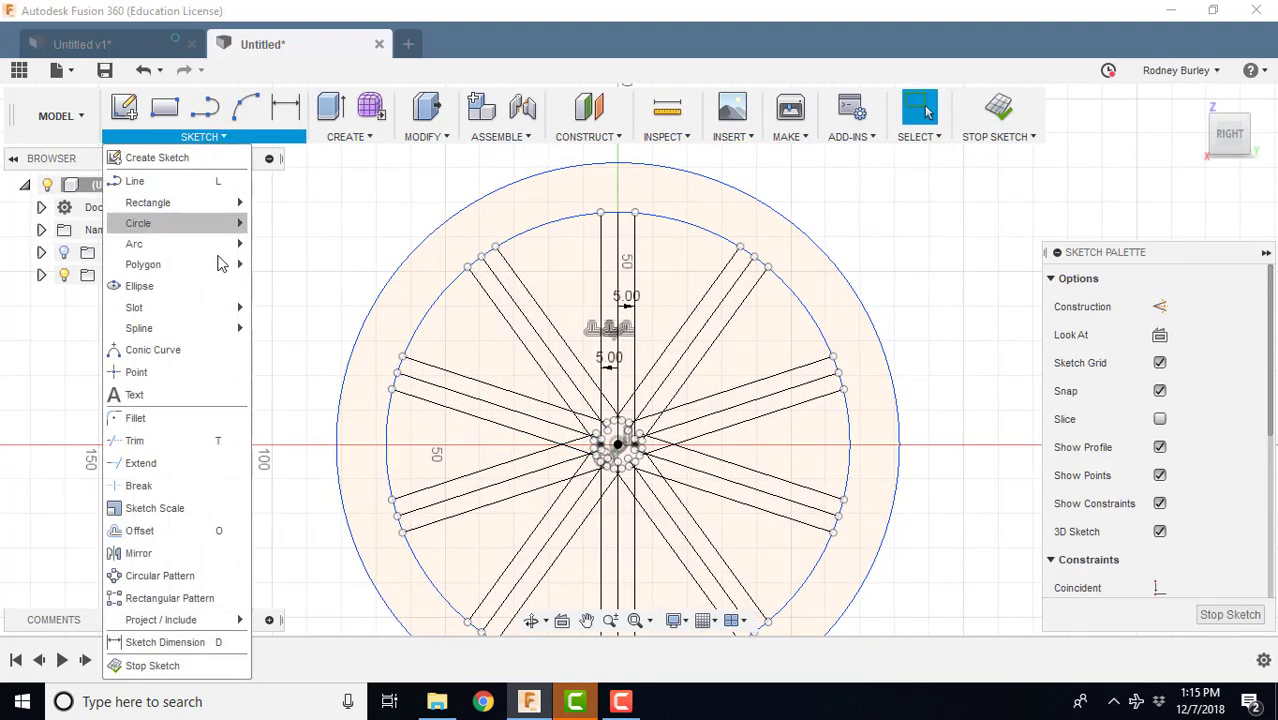
left_click(180, 440)
scroll(637, 447, "up", 3)
scroll(635, 445, "up", 2)
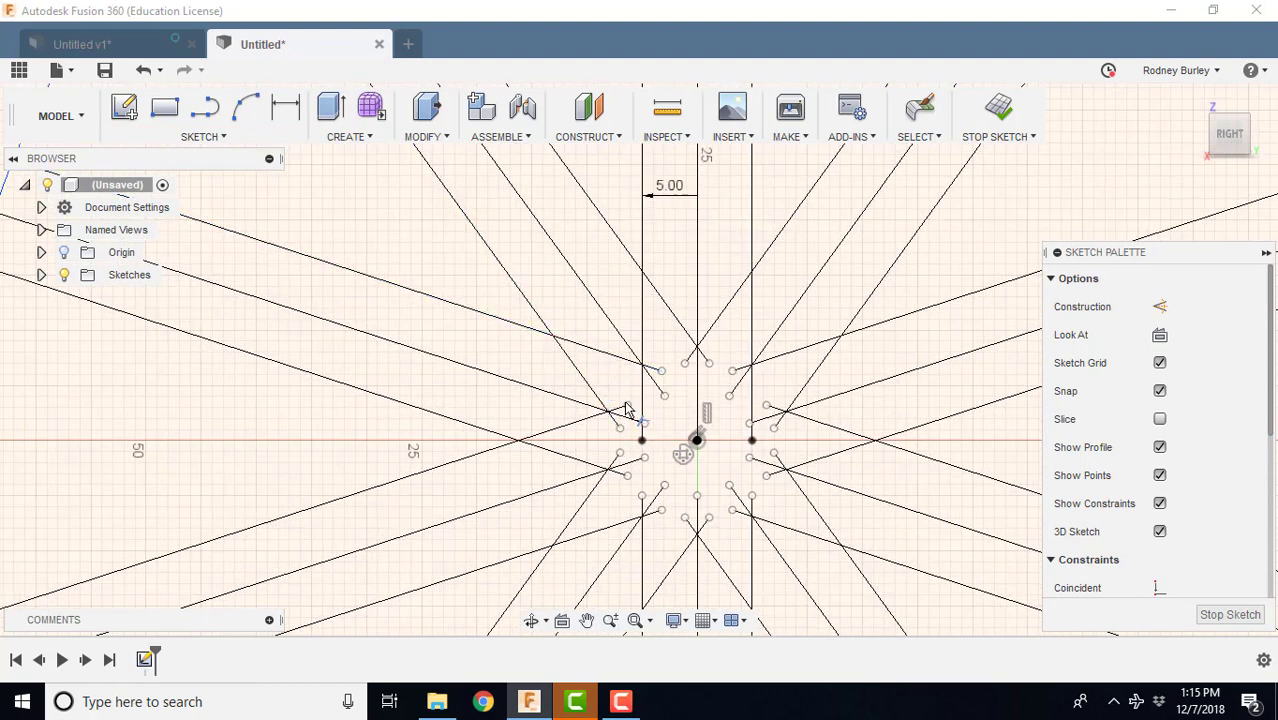
scroll(628, 408, "down", 2)
middle_click_drag(616, 320, 648, 353)
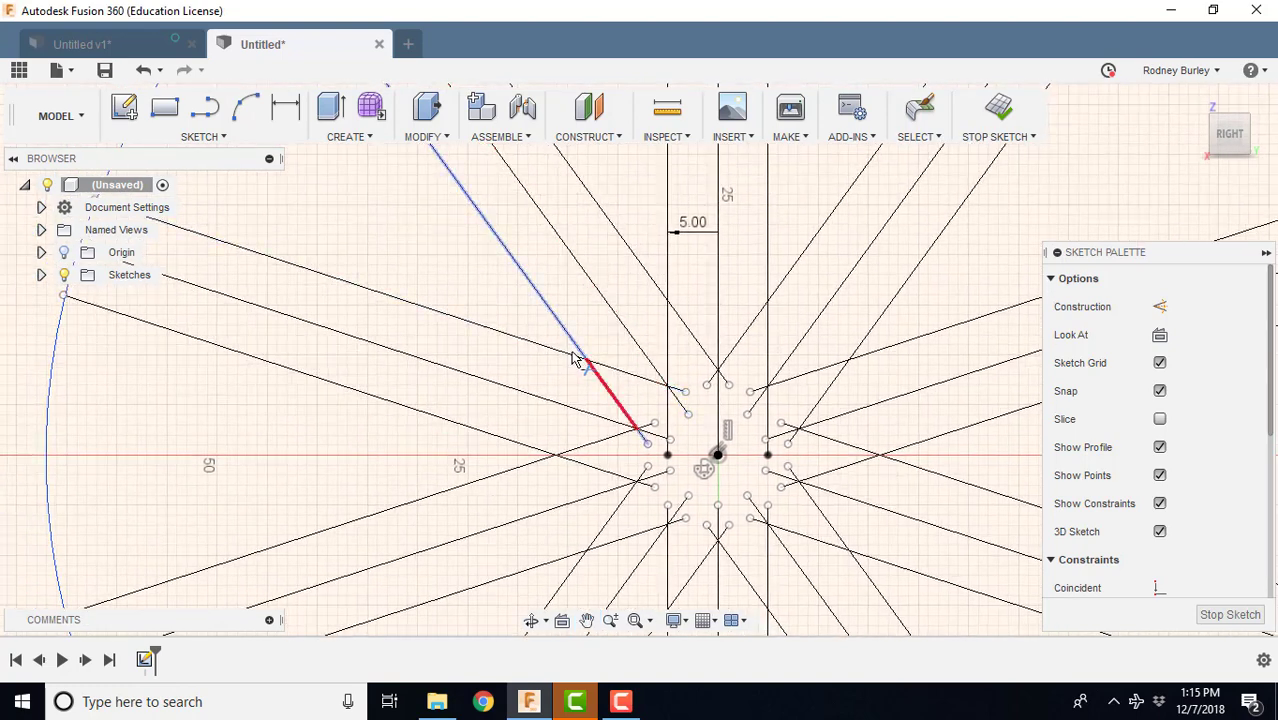
left_click(636, 412)
left_click(645, 390)
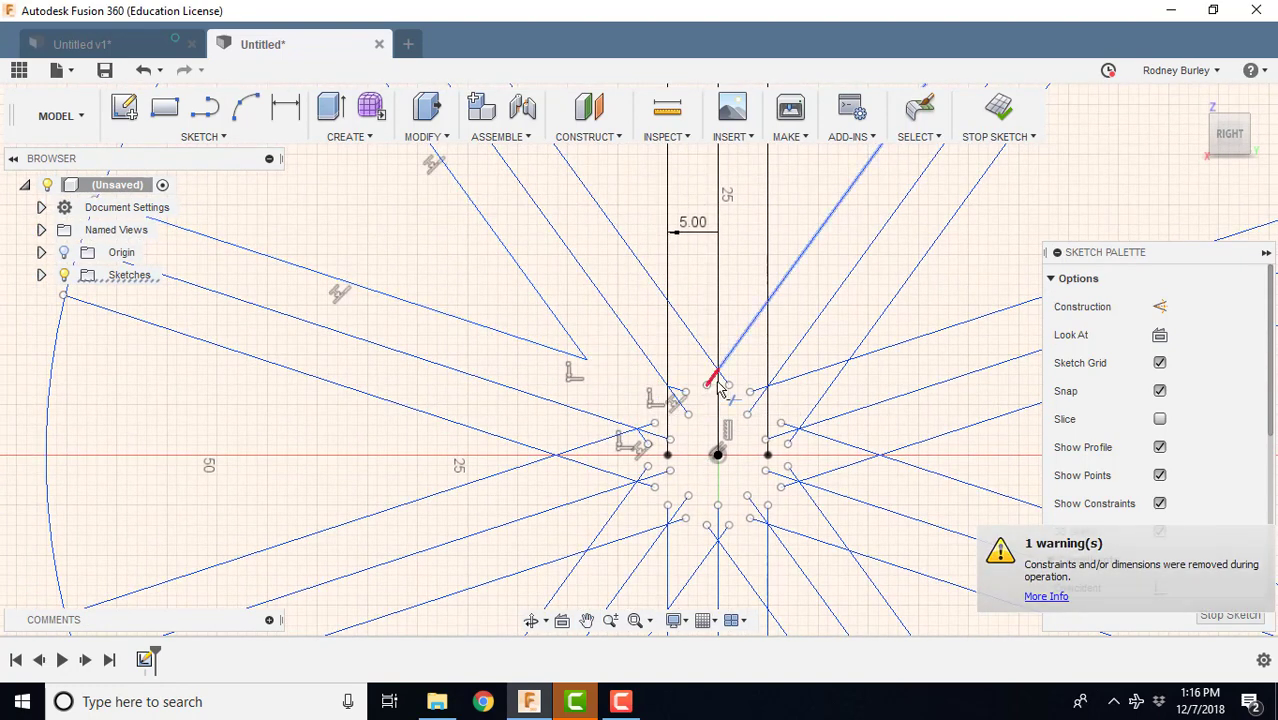
Trim the overlapping line ends between the vertical upper spoke and its left neighbour near the hub.
scroll(806, 440, "up", 3)
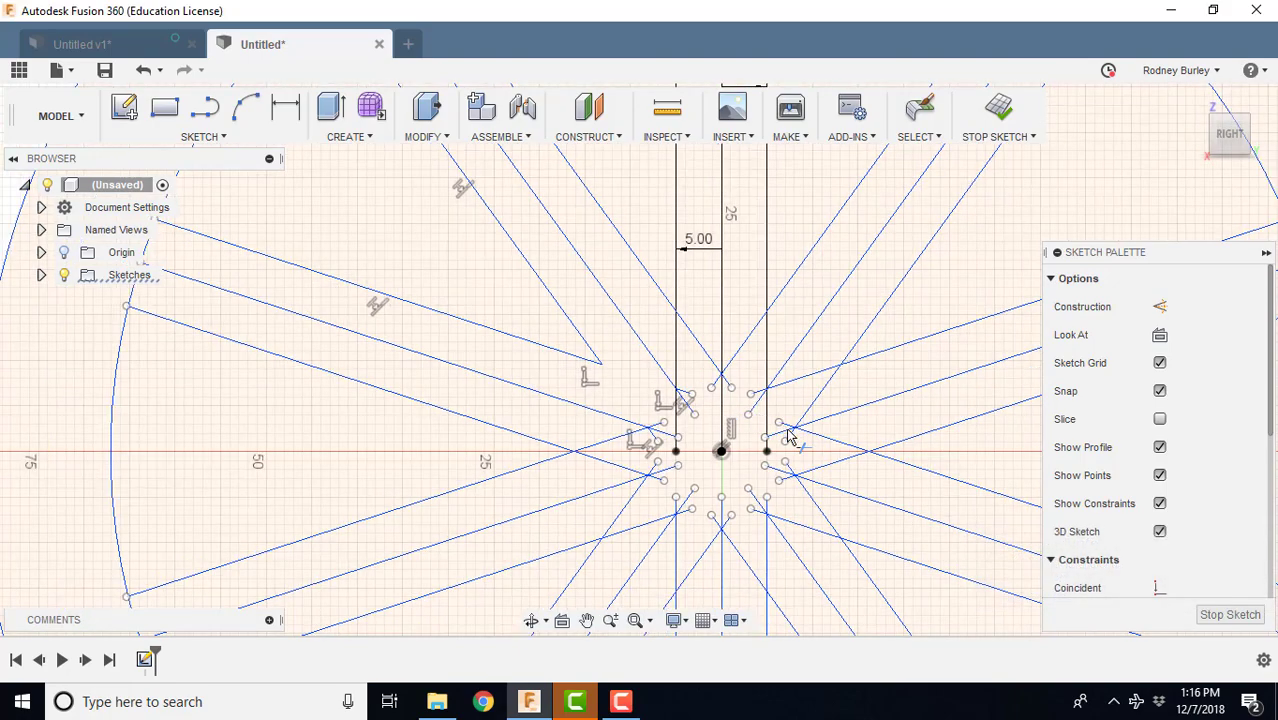
scroll(822, 453, "down", 5)
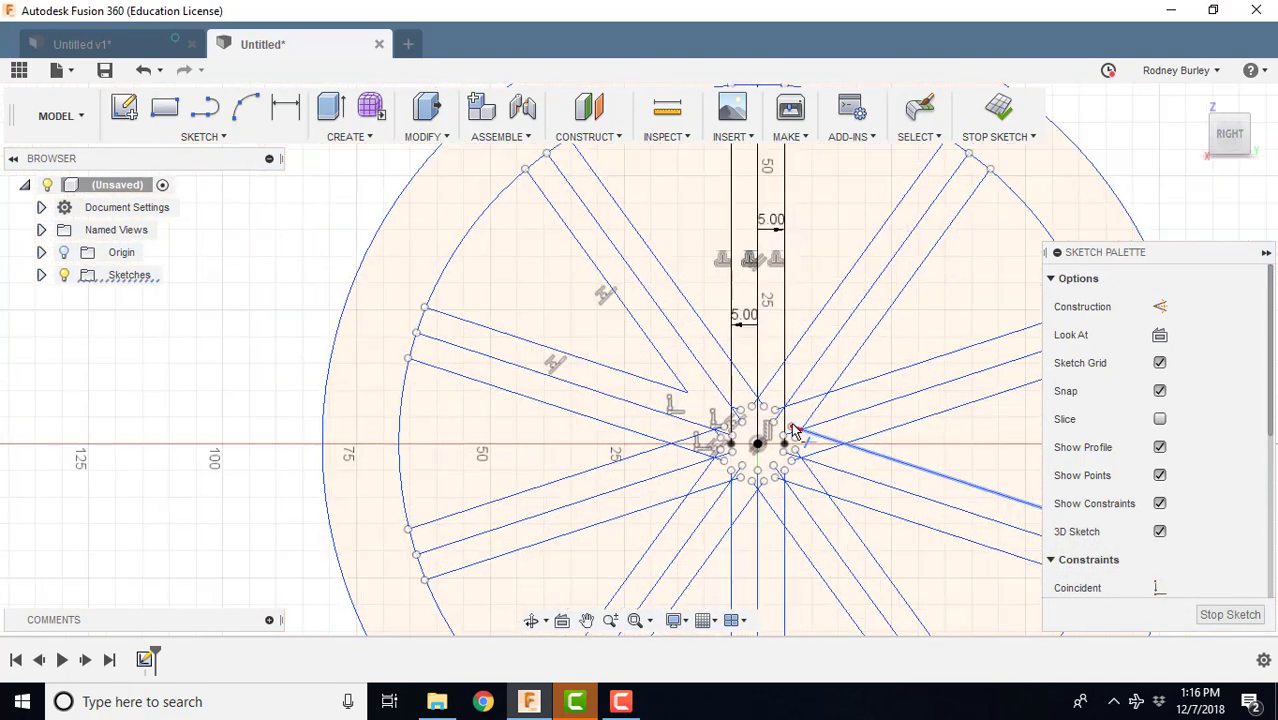
scroll(770, 432, "down", 2)
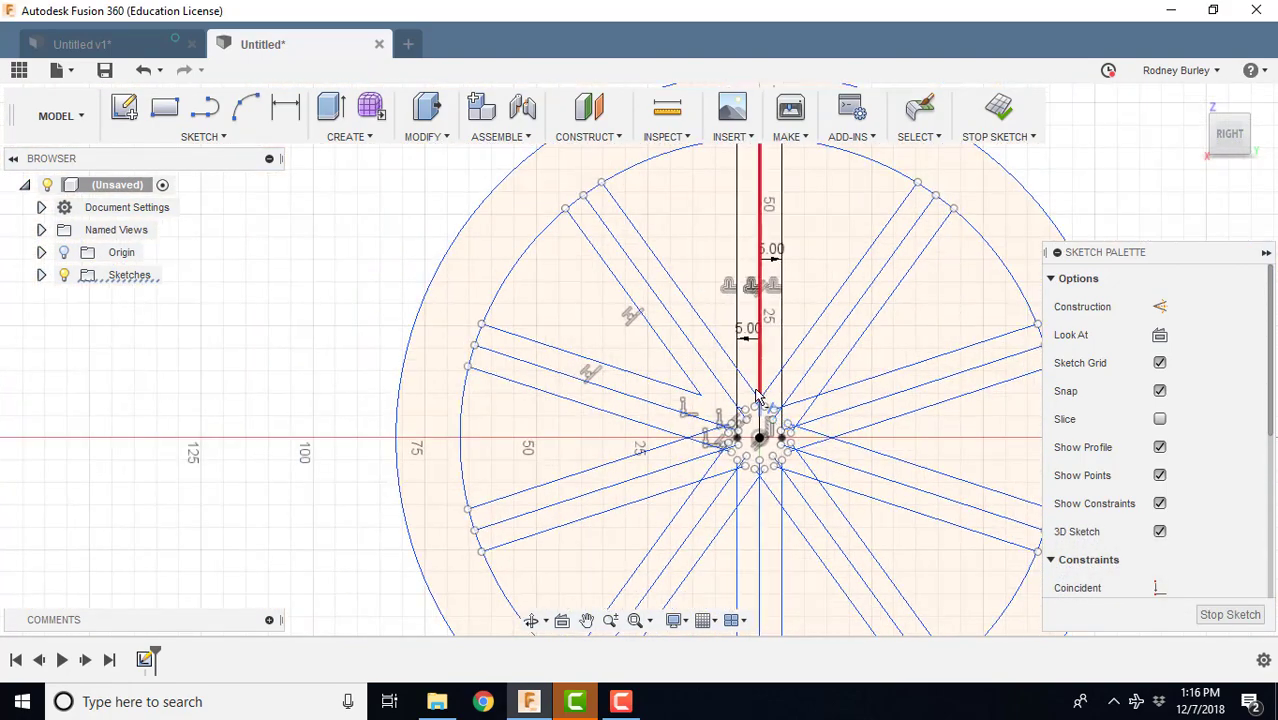
scroll(765, 405, "up", 2)
left_click(745, 400)
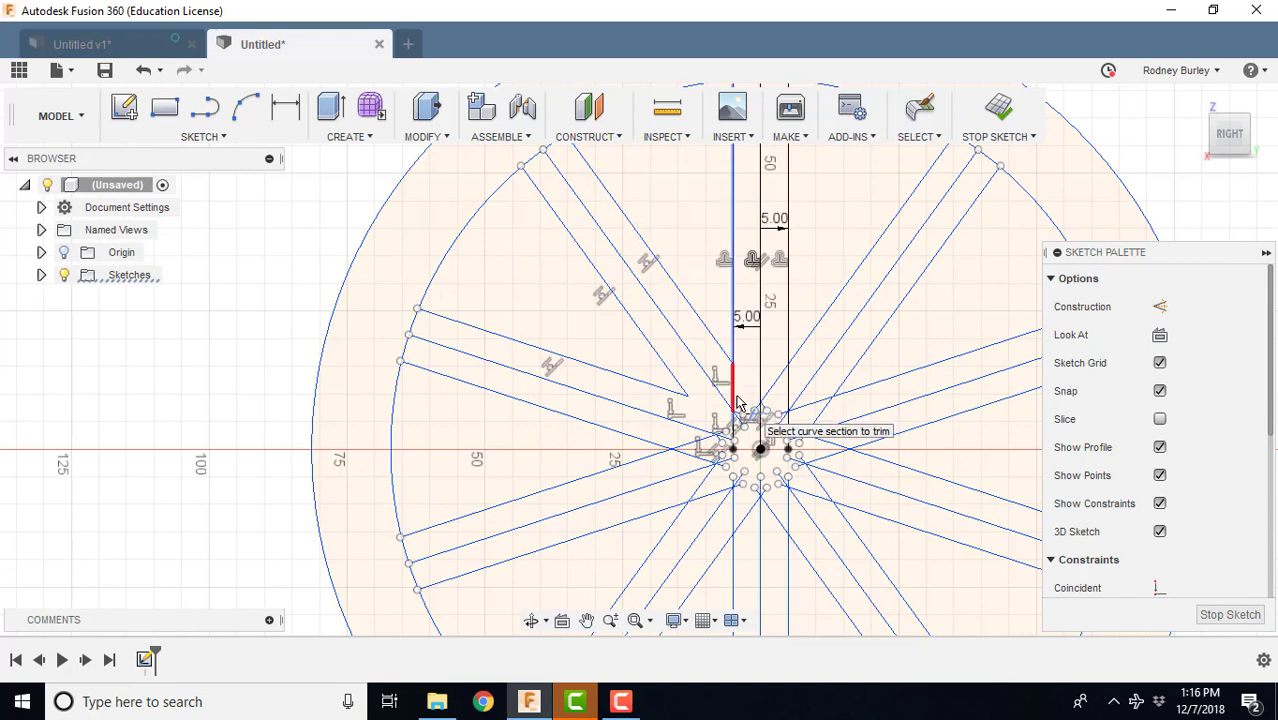
left_click(737, 400)
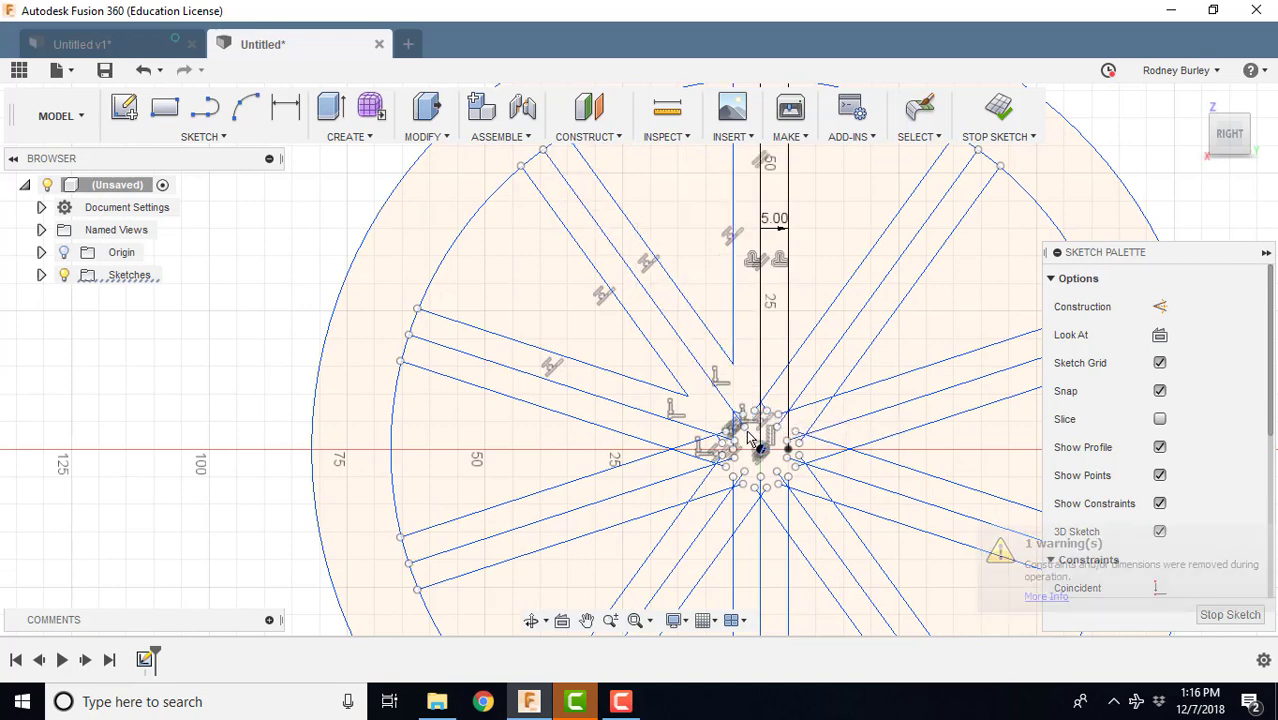
Trim the overlapping line ends near the hub on both sides of the spoke just right of the vertical one.
left_click(787, 393)
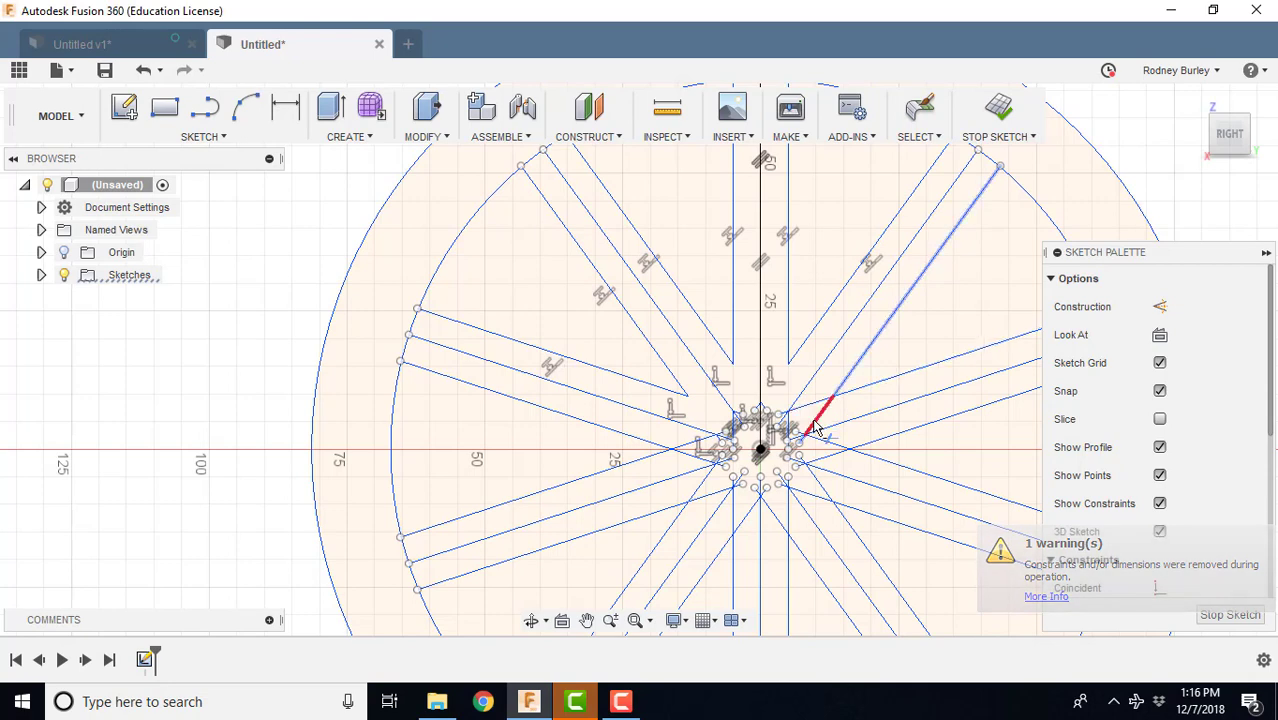
scroll(815, 427, "down", 1)
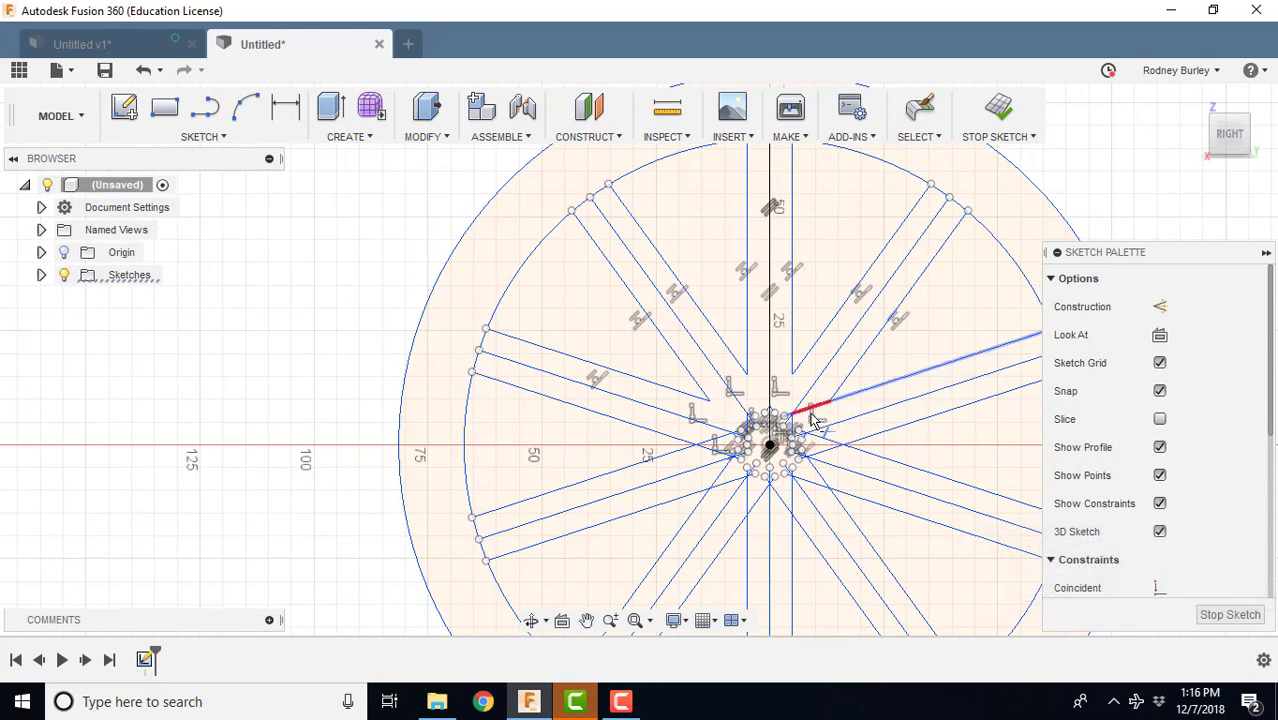
left_click(815, 422)
scroll(790, 415, "down", 1)
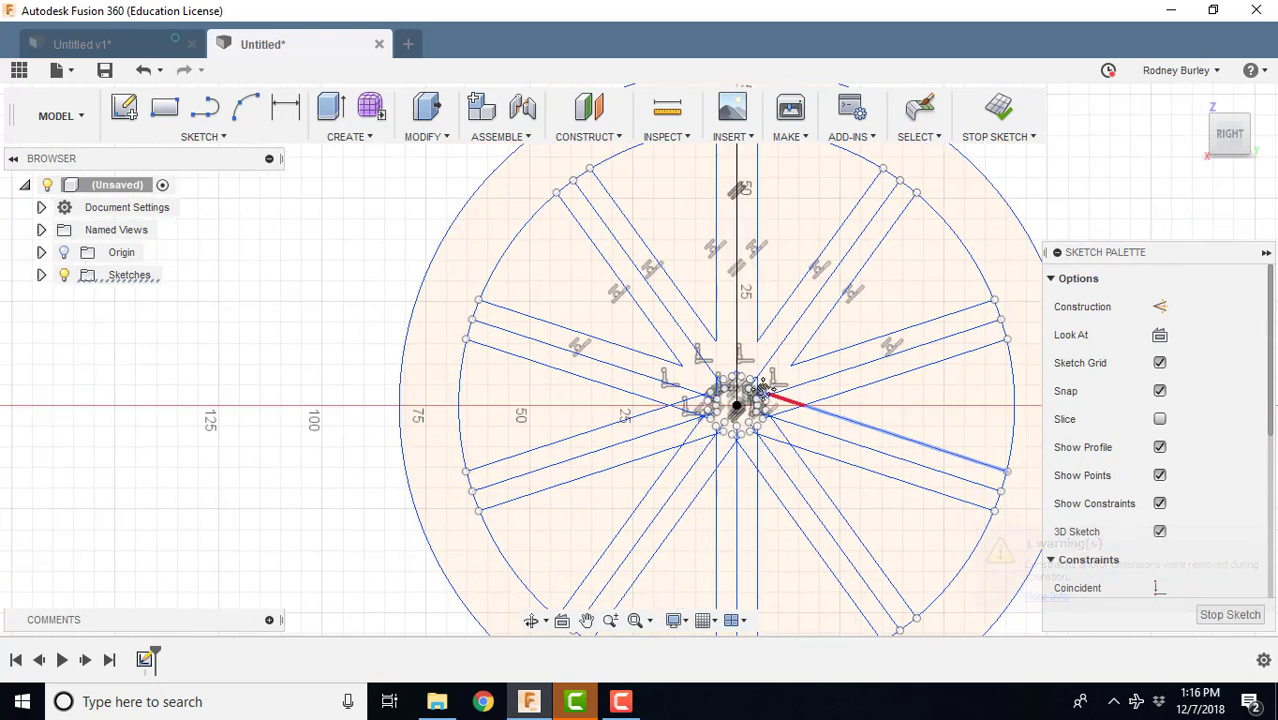
middle_click_drag(763, 388, 722, 357)
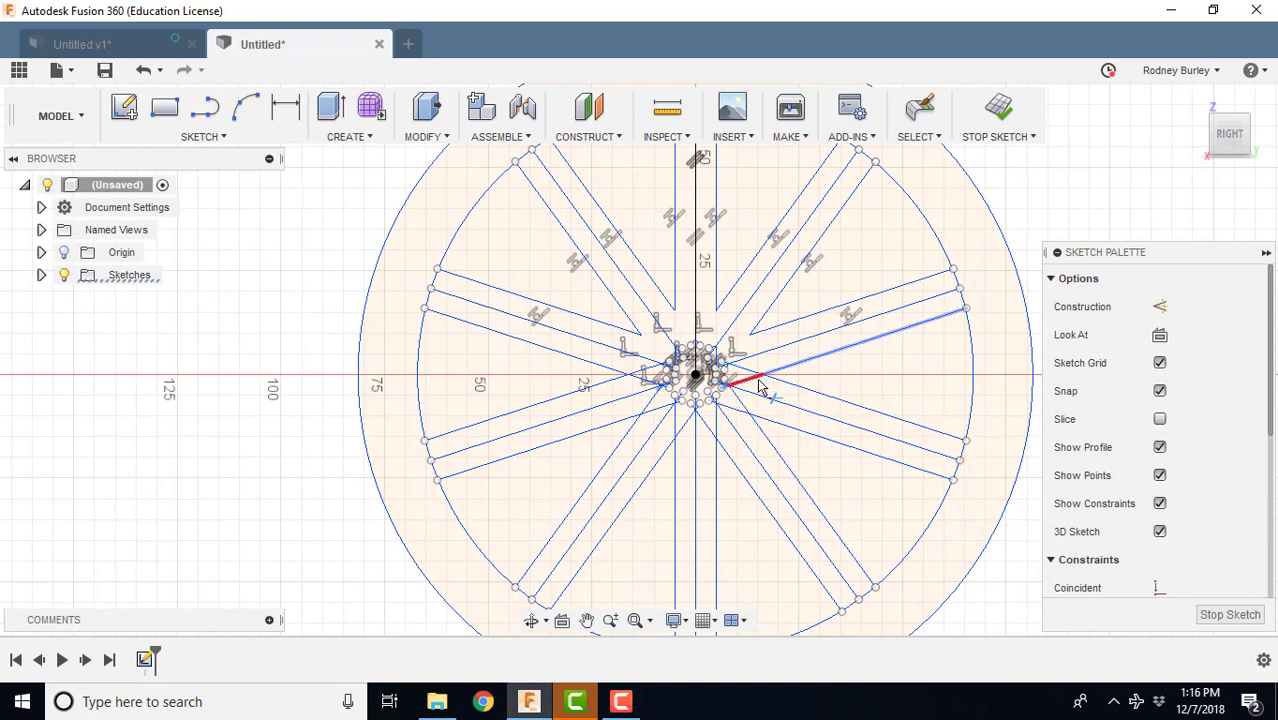
Trim the overlapping line ends near the hub between the two right-hand spokes and between the two left-hand spokes.
left_click(752, 380)
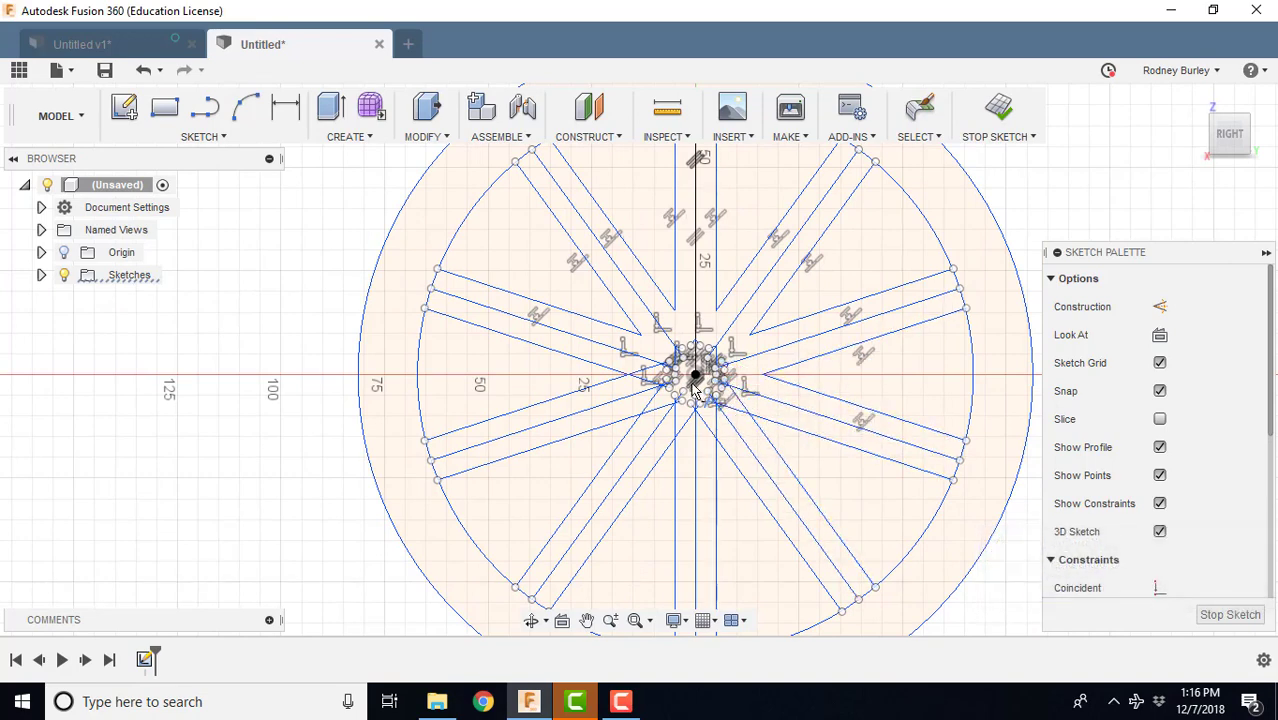
scroll(688, 397, "up", 3)
scroll(702, 395, "up", 5)
scroll(752, 402, "down", 5)
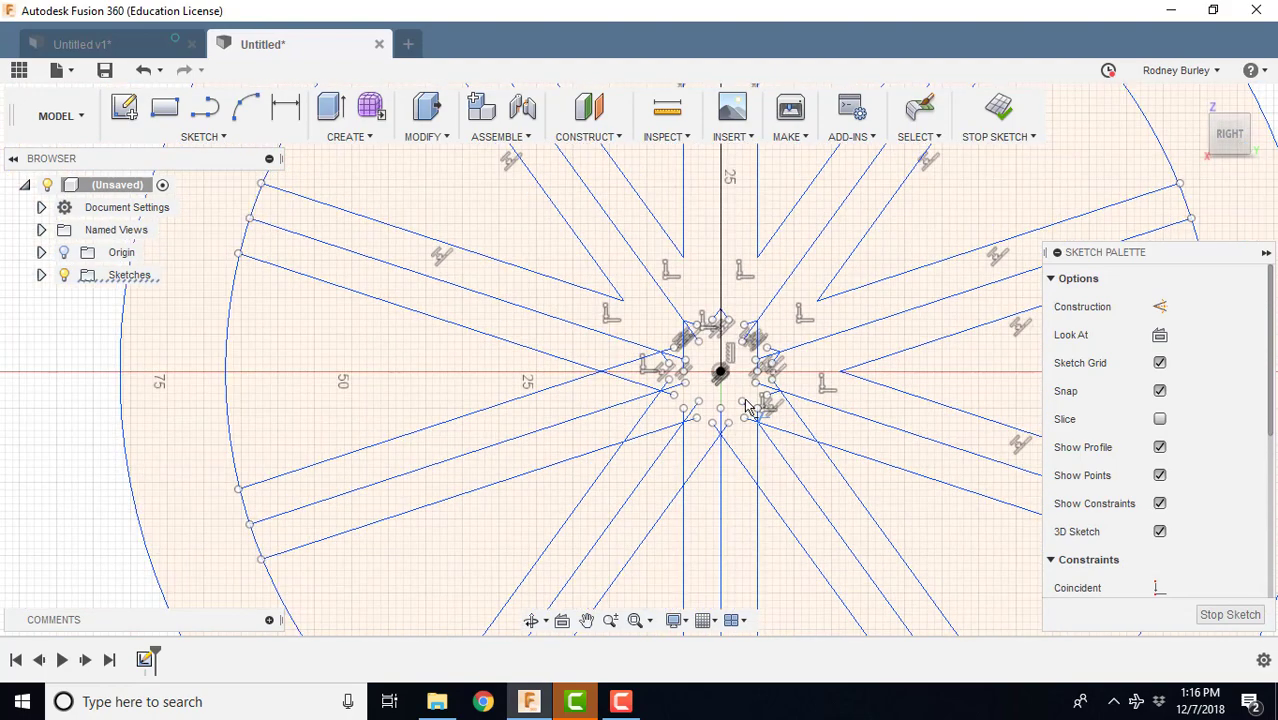
scroll(702, 392, "down", 1)
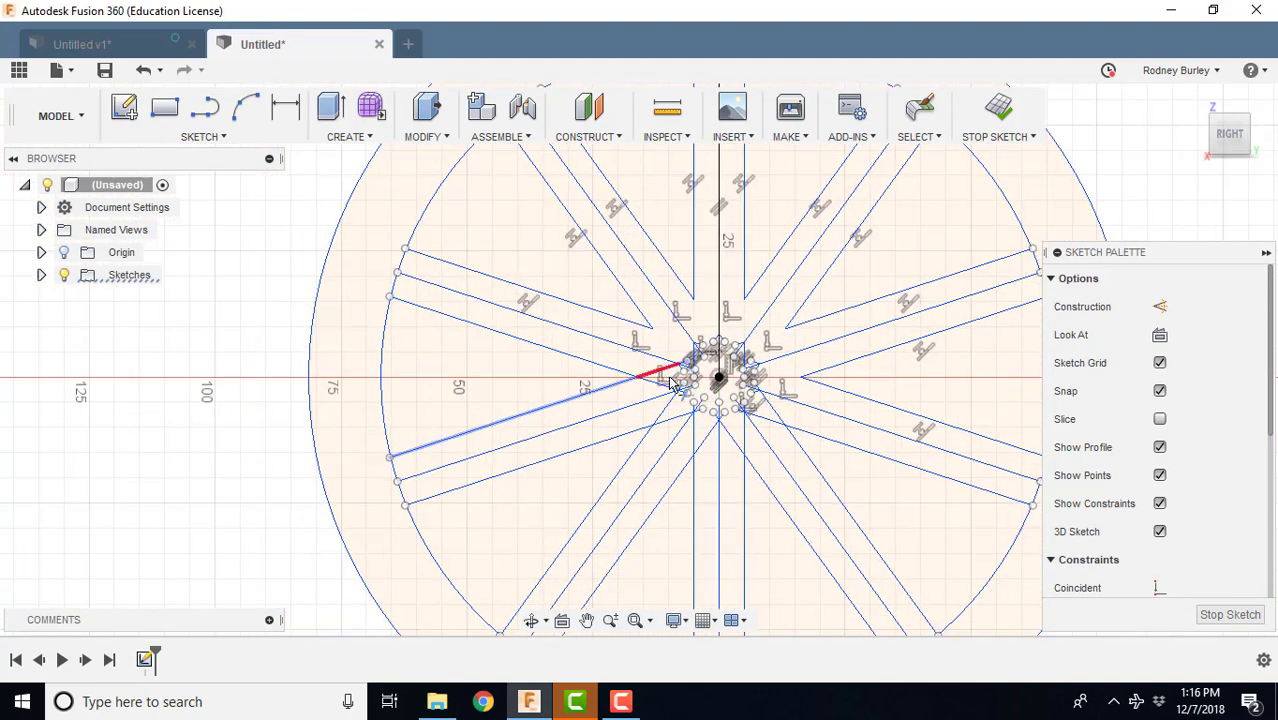
left_click(674, 387)
Trim the overlapping line ends near the hub on both sides of the steep lower-left spoke.
scroll(678, 420, "down", 2)
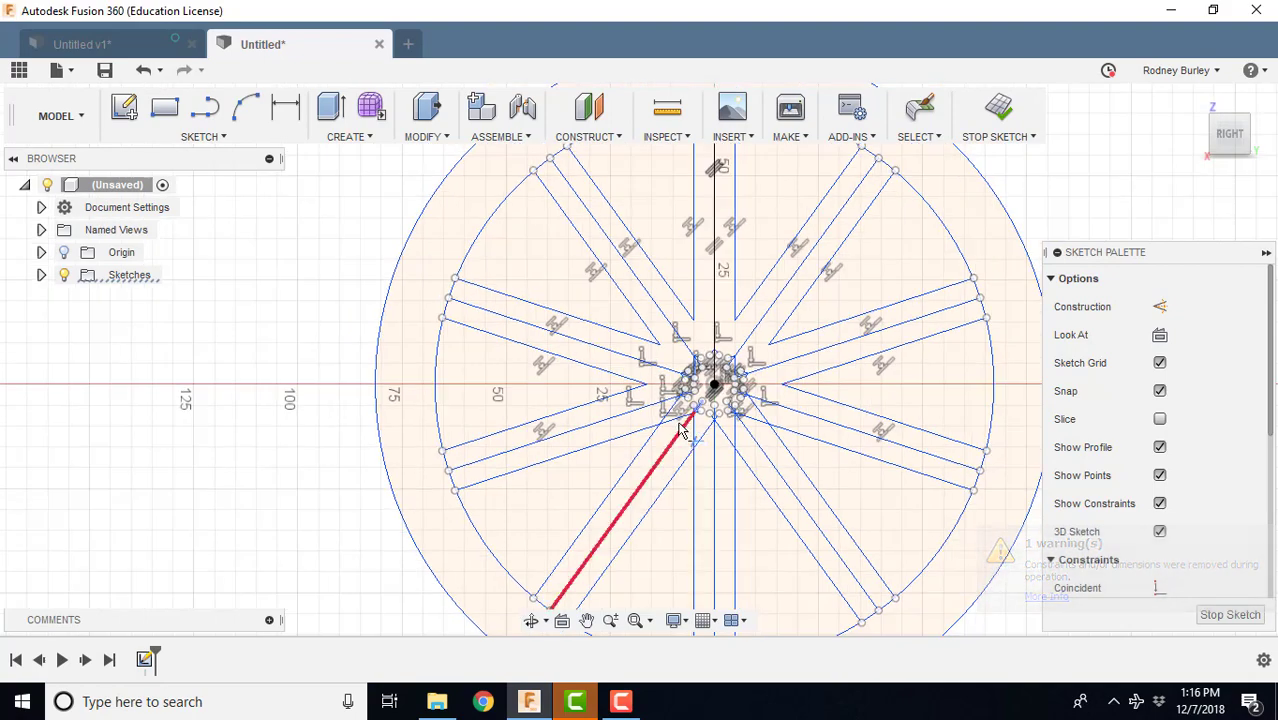
left_click(678, 410)
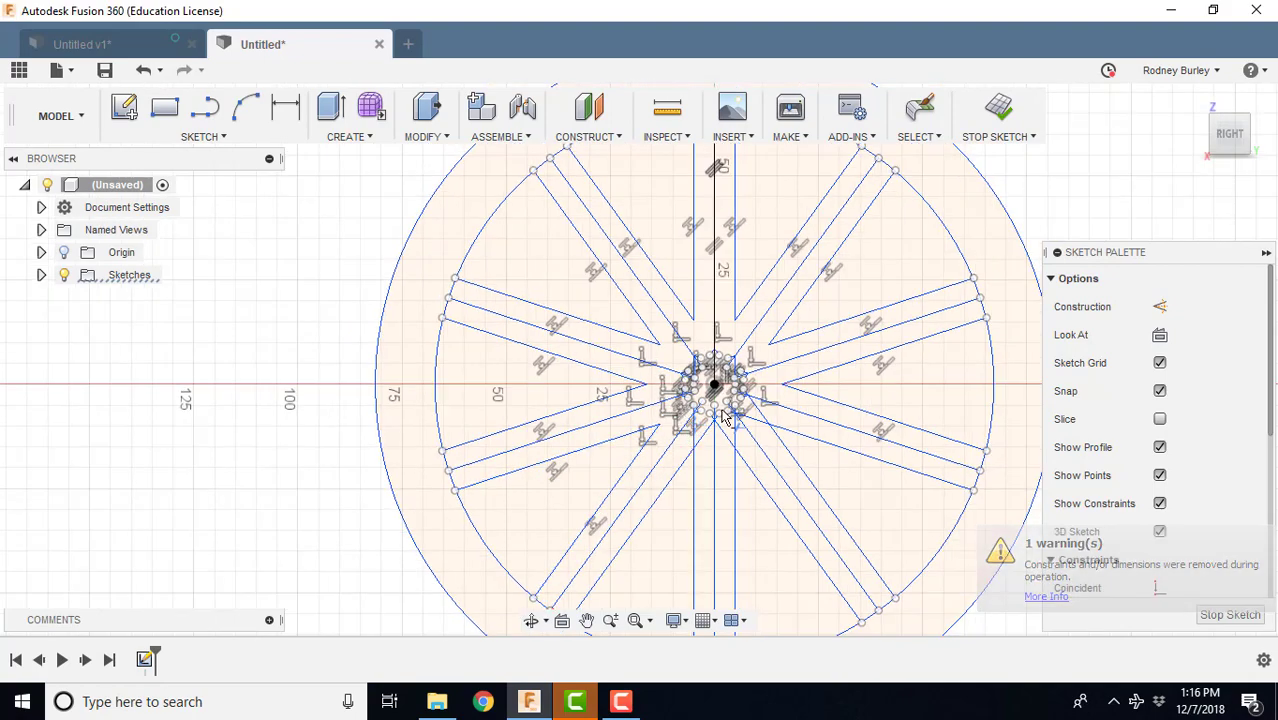
scroll(700, 430, "up", 2)
scroll(735, 458, "down", 2)
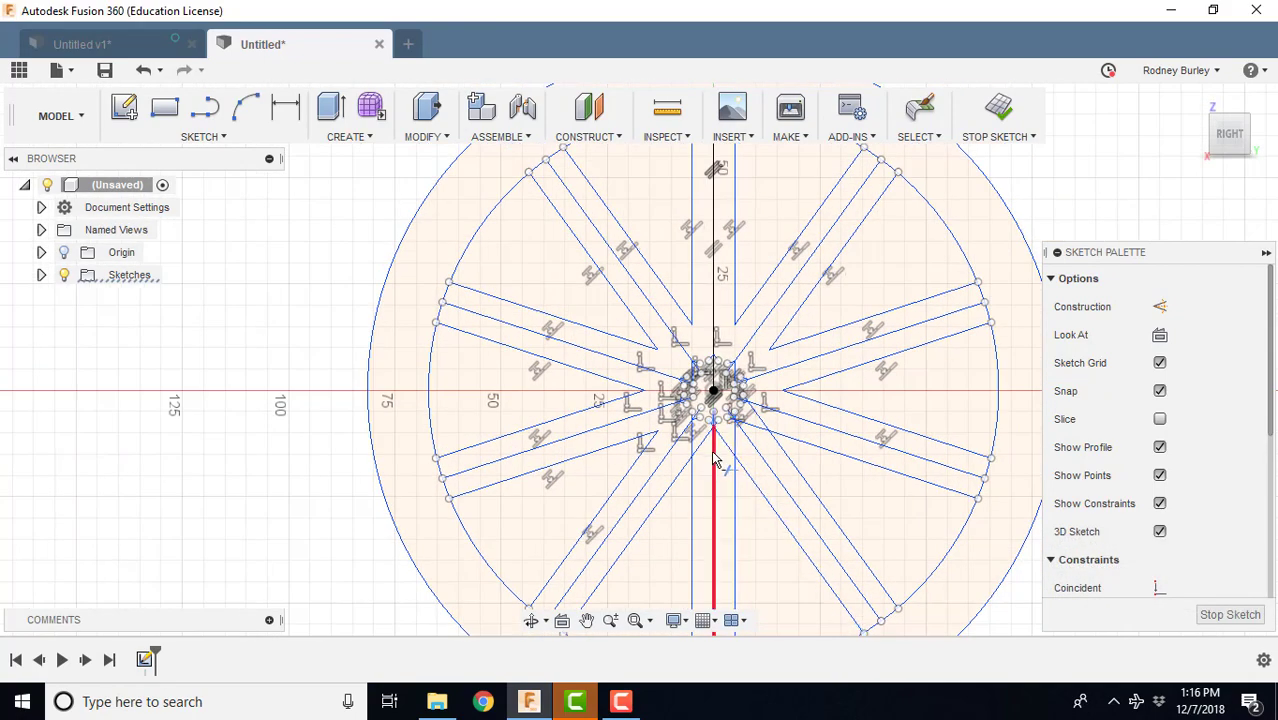
middle_click_drag(703, 460, 672, 398)
left_click(662, 382)
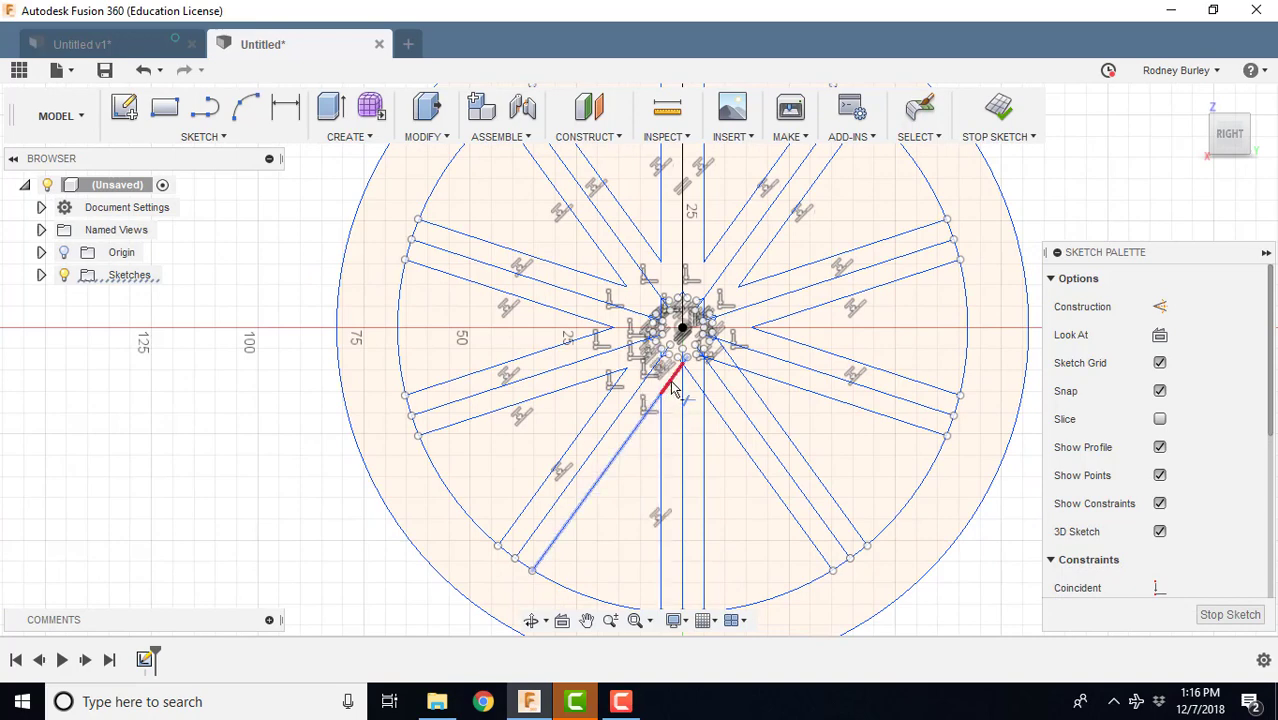
left_click(671, 380)
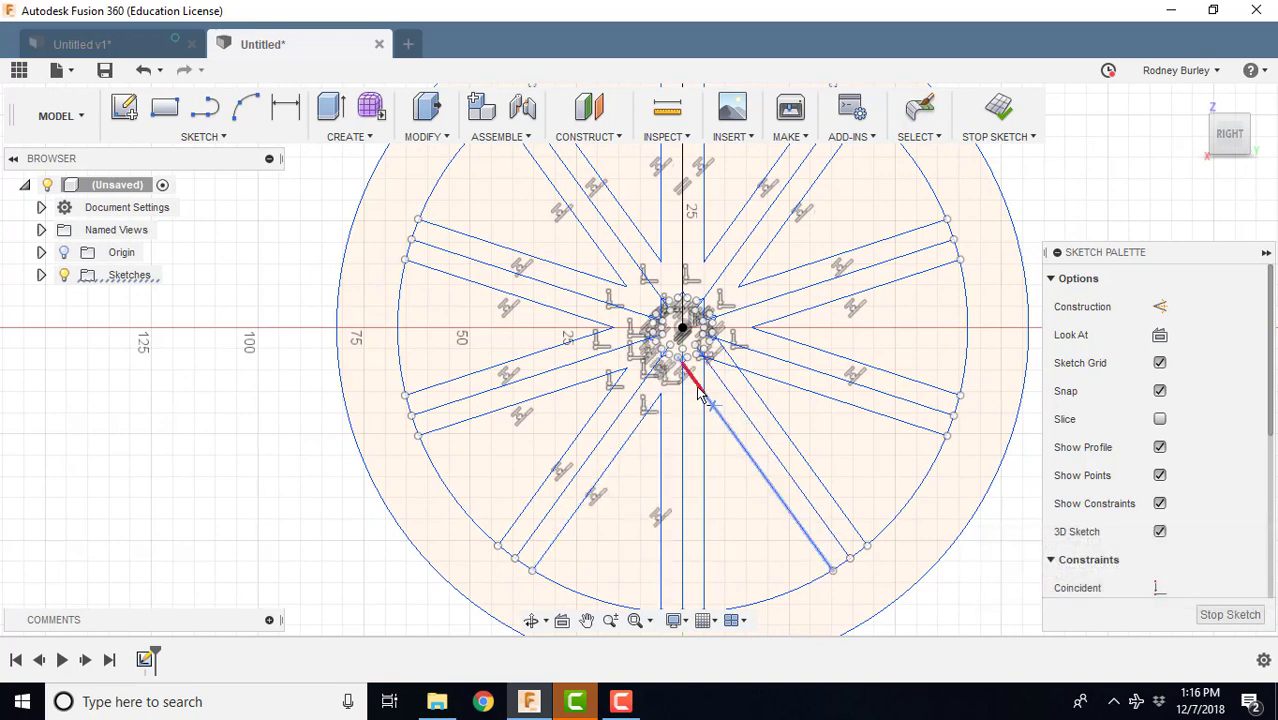
Trim the overlapping line ends on both sides of the steep lower-right spoke and remove the patterned spokes' centre lines.
left_click_drag(698, 393, 730, 393)
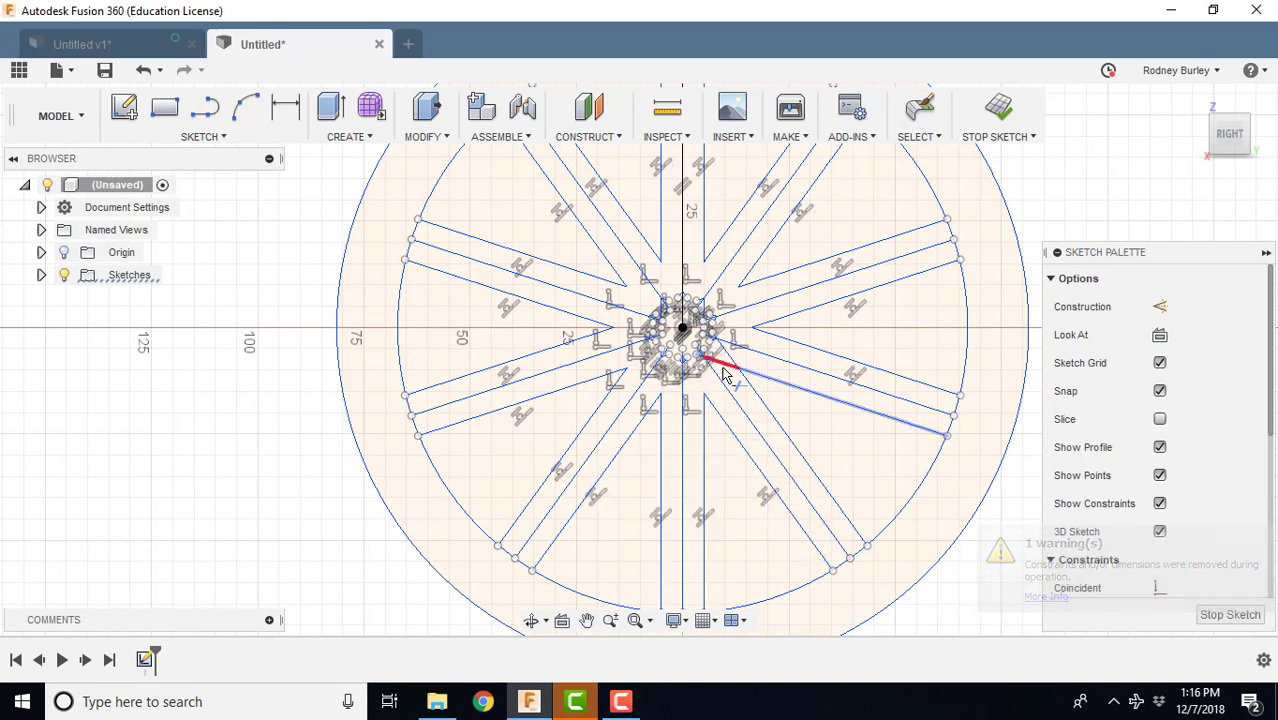
scroll(726, 373, "up", 2)
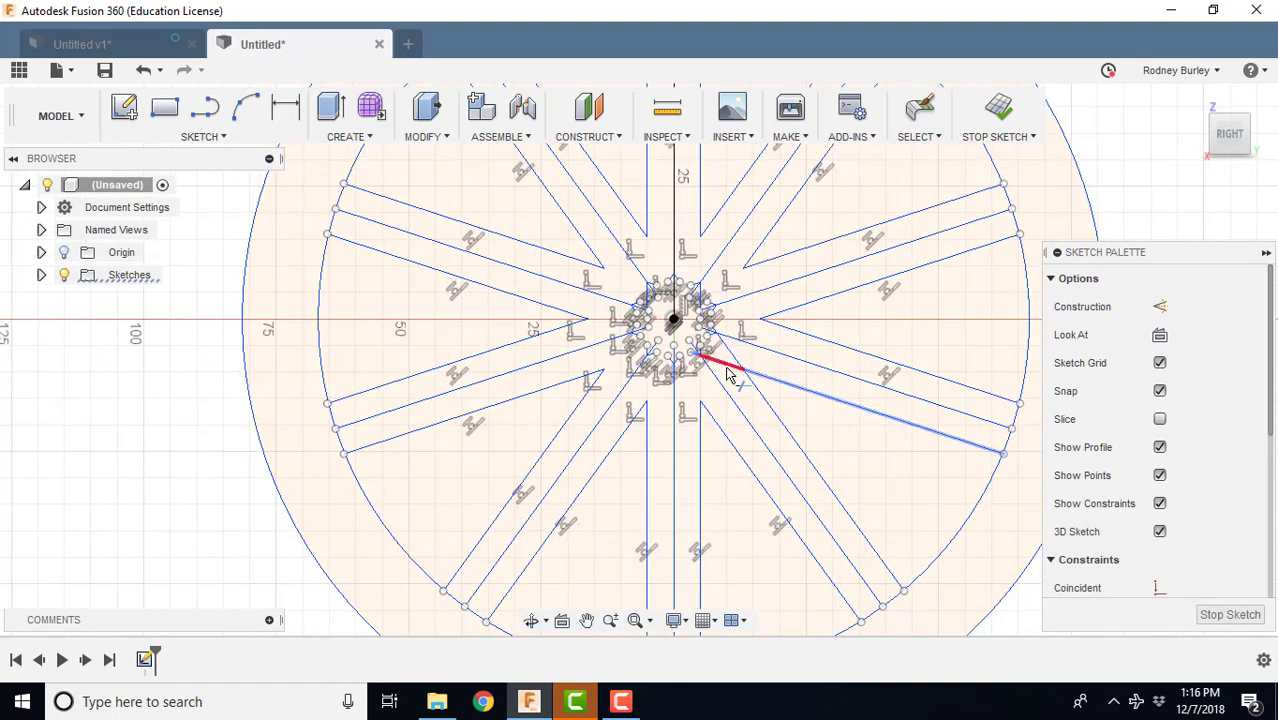
scroll(733, 365, "down", 3)
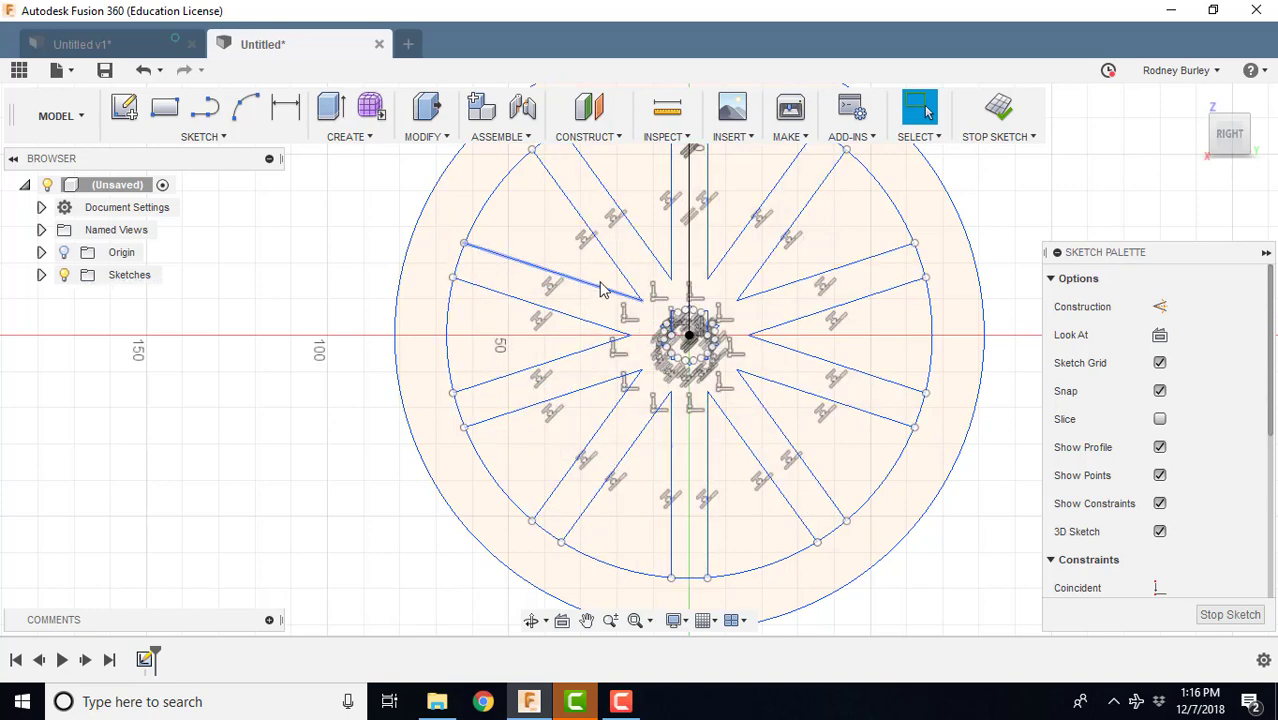
scroll(633, 350, "down", 1)
scroll(636, 349, "up", 3)
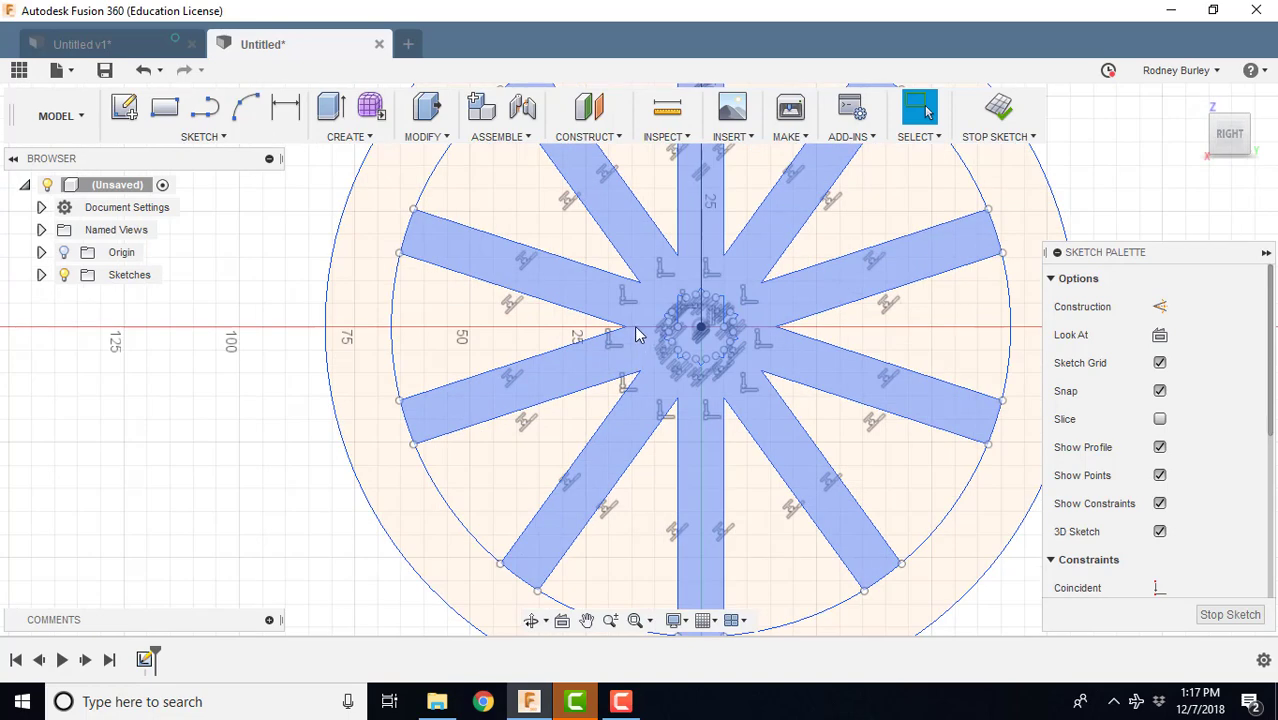
scroll(641, 324, "down", 2)
left_click_drag(645, 298, 685, 365)
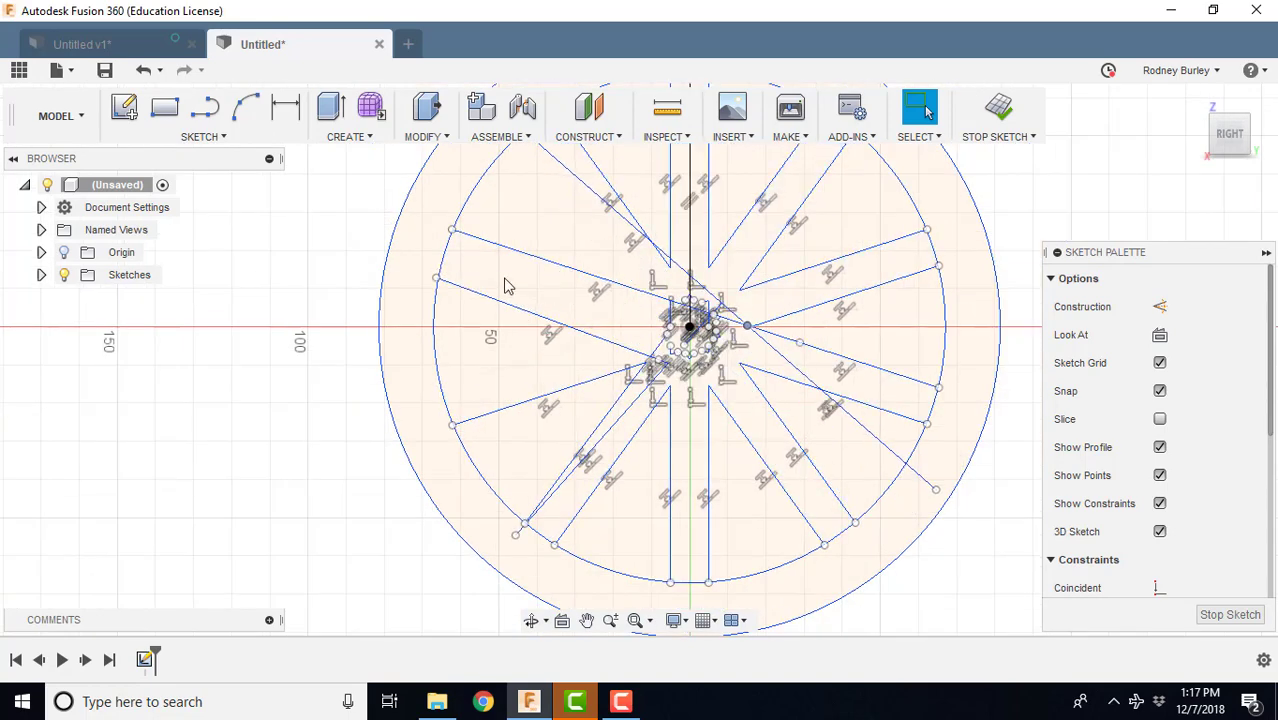
left_click(143, 69)
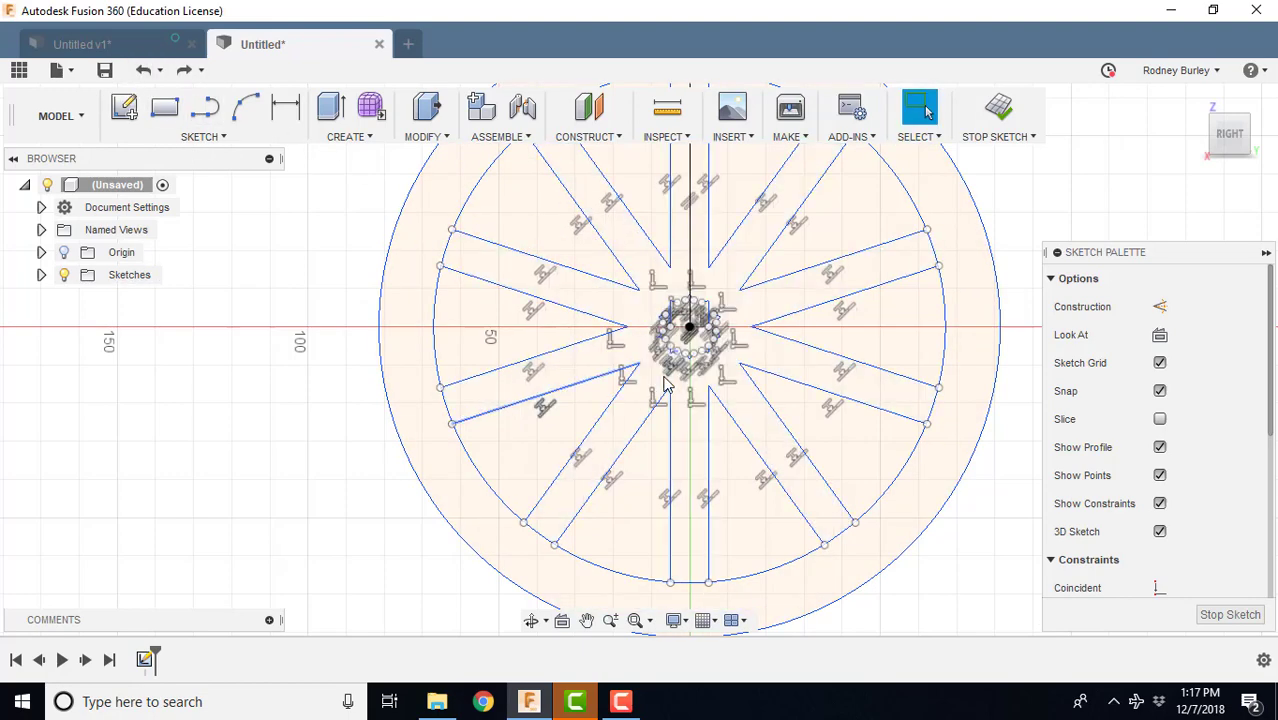
Finish the sketch and examine how the upper spoke's line ends meet the inner rim circle.
left_click(1230, 615)
scroll(824, 522, "down", 2)
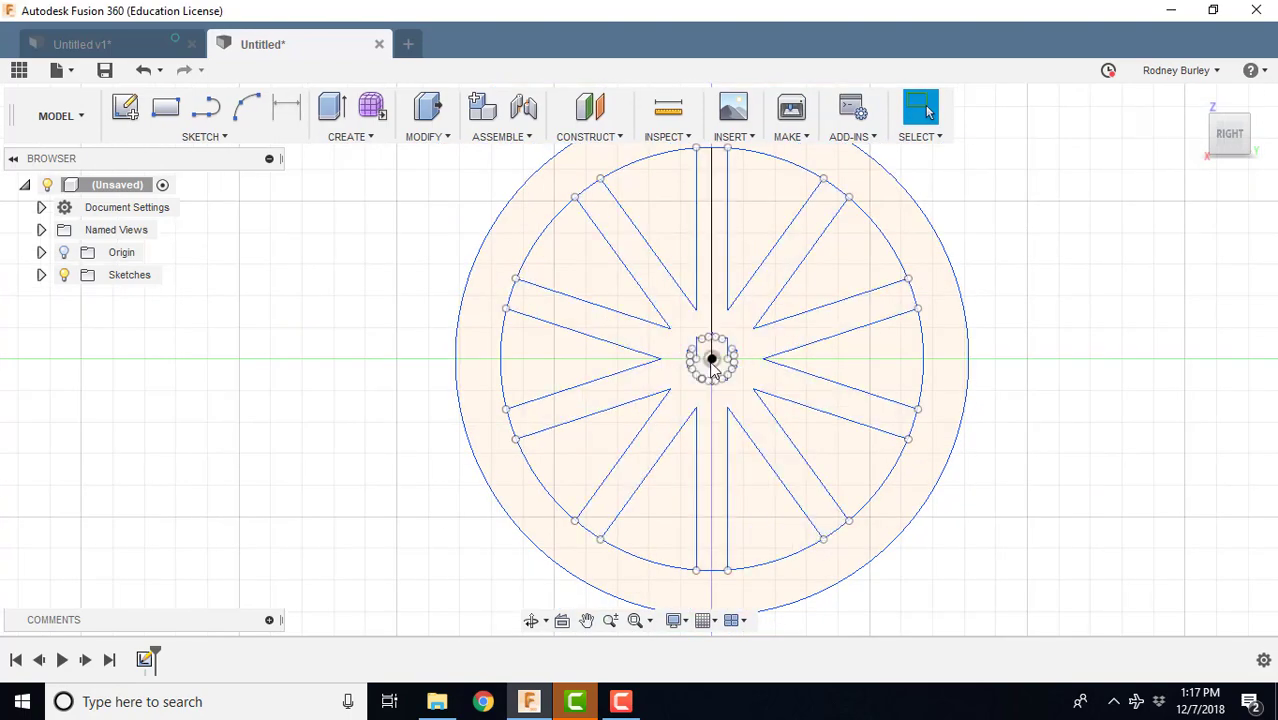
scroll(719, 228, "up", 6)
scroll(693, 323, "up", 10)
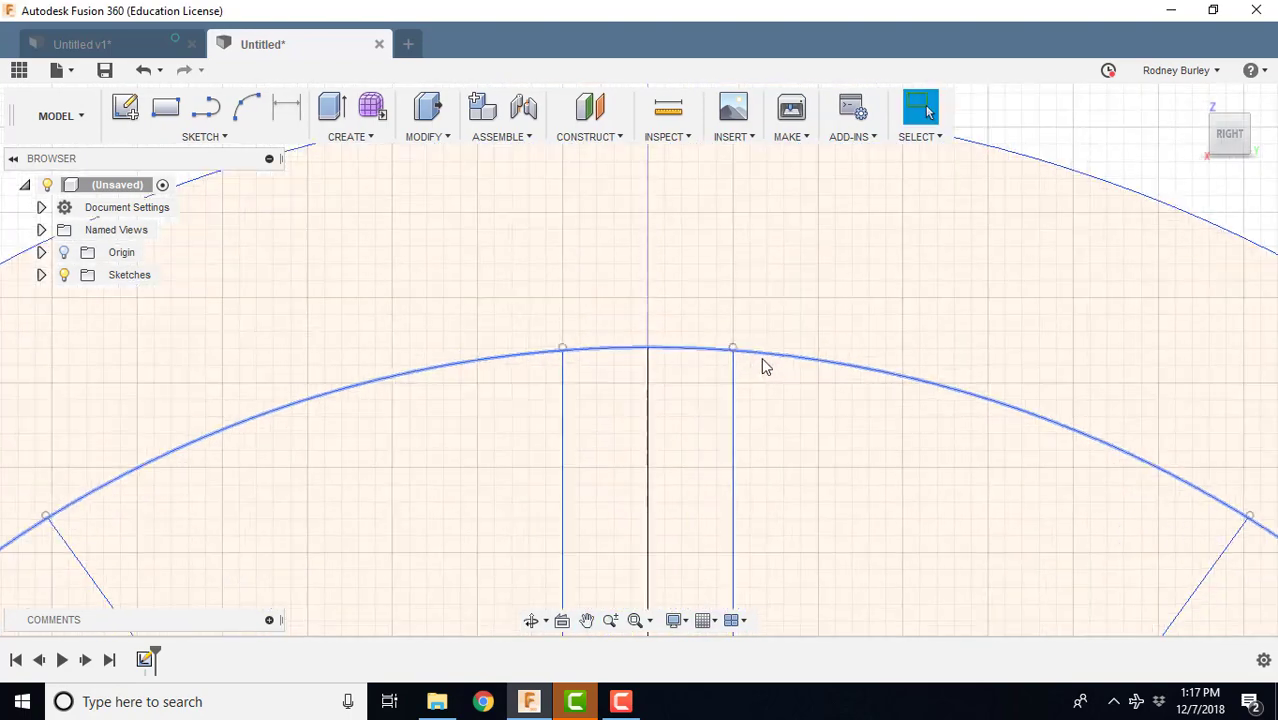
scroll(640, 385, "down", 4)
scroll(320, 384, "up", 2)
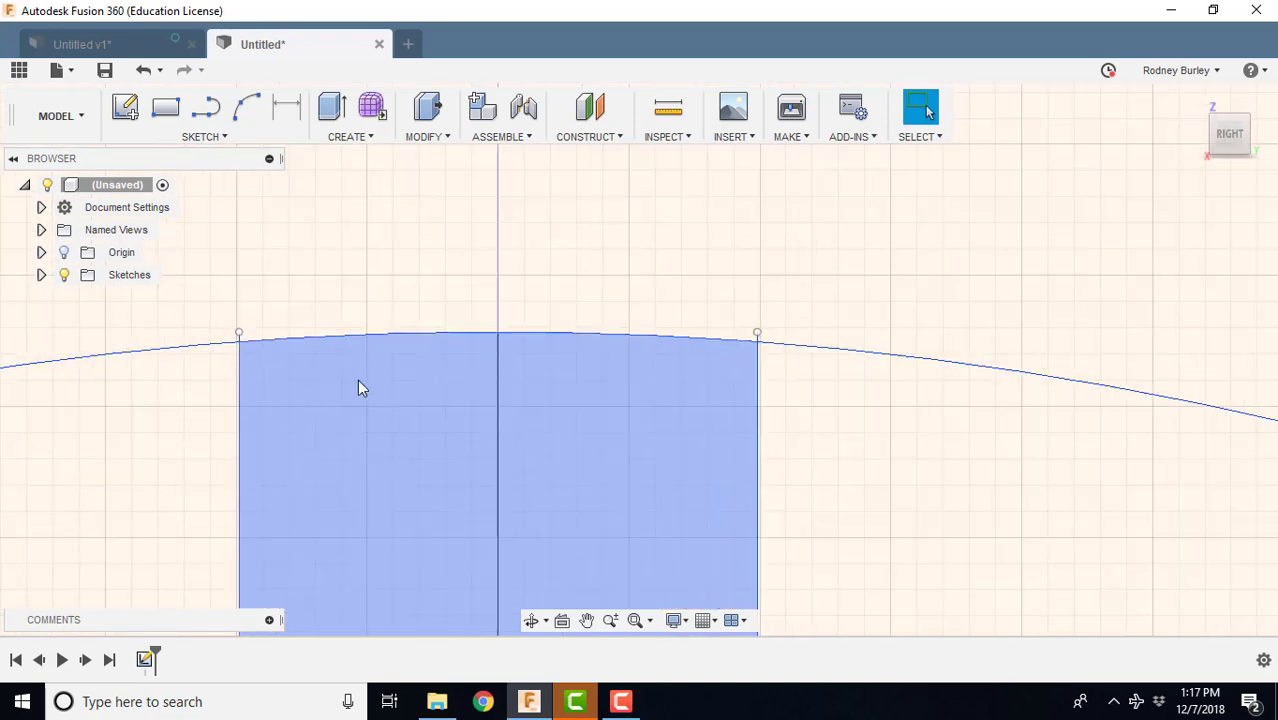
scroll(290, 405, "down", 2)
middle_click_drag(300, 414, 419, 246)
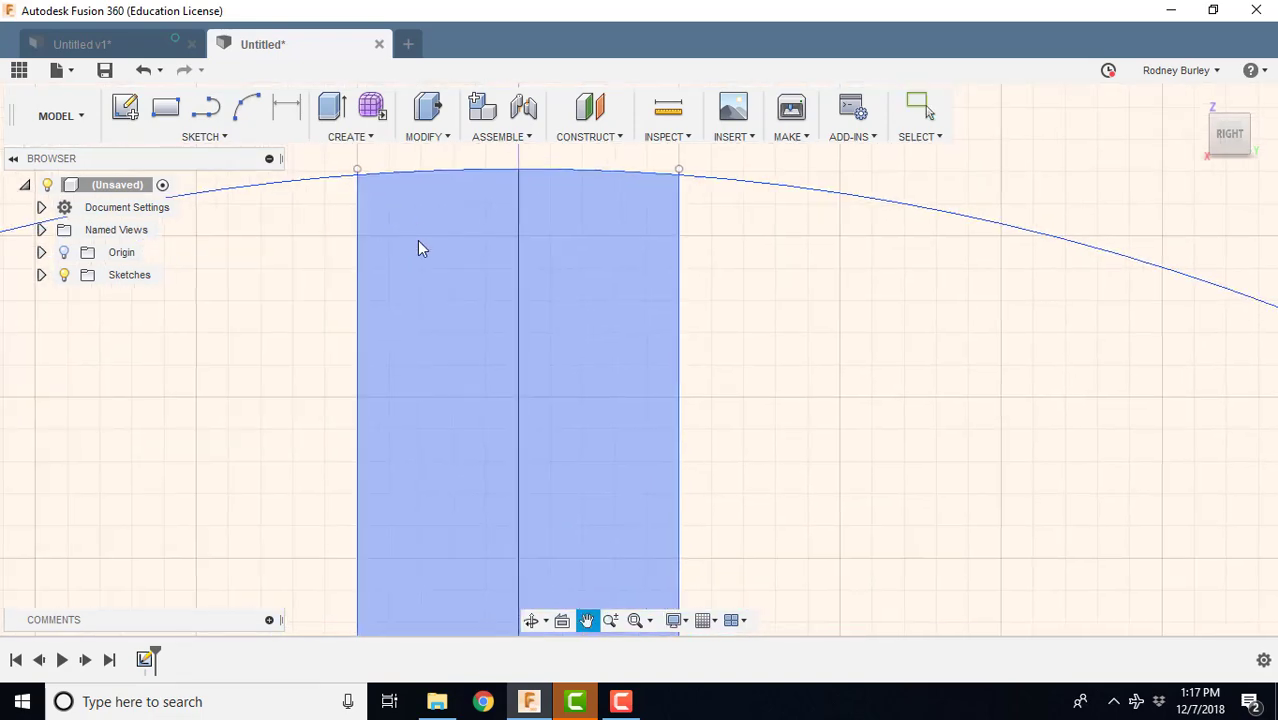
scroll(419, 300, "down", 4)
middle_click_drag(436, 314, 533, 308)
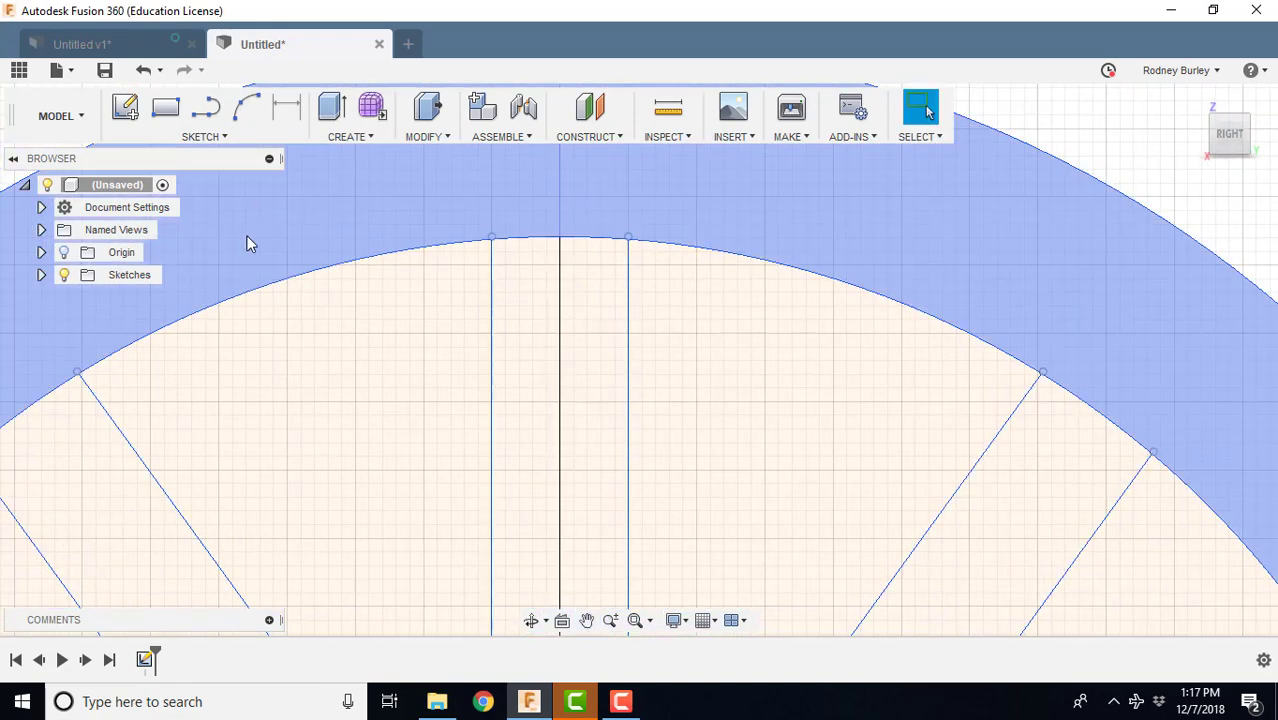
left_click(218, 138)
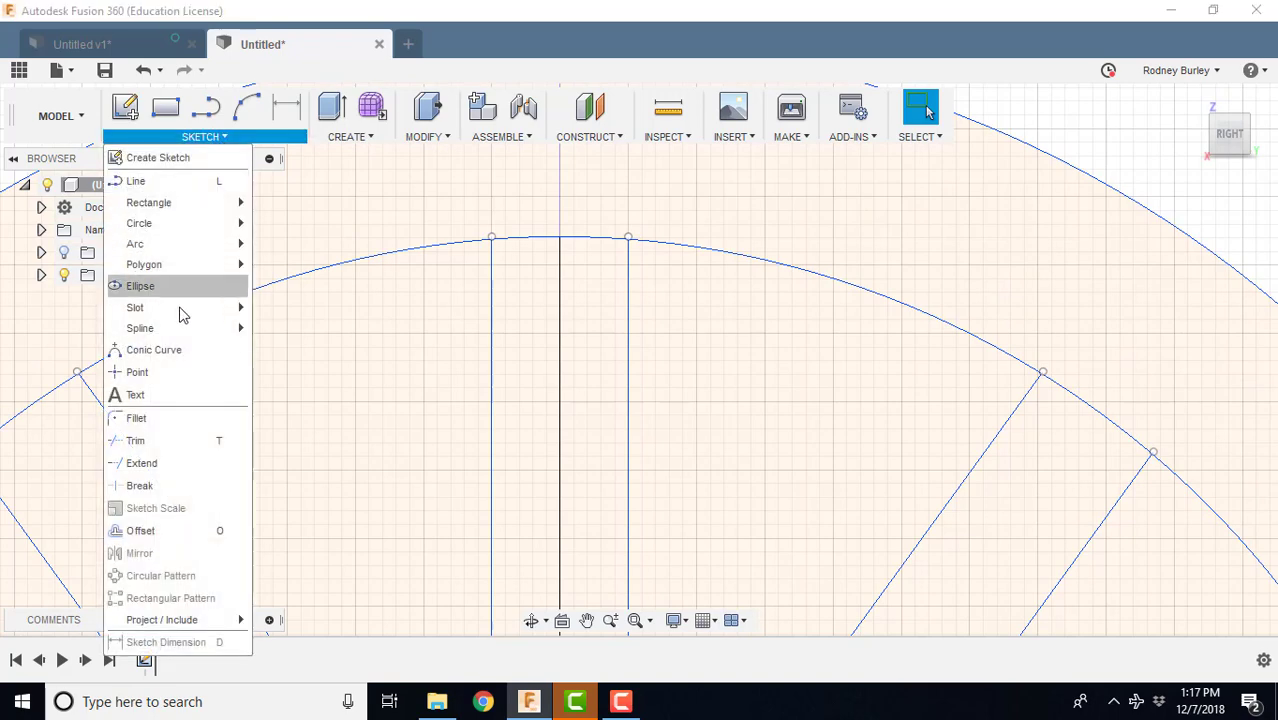
left_click(160, 441)
scroll(510, 300, "up", 5)
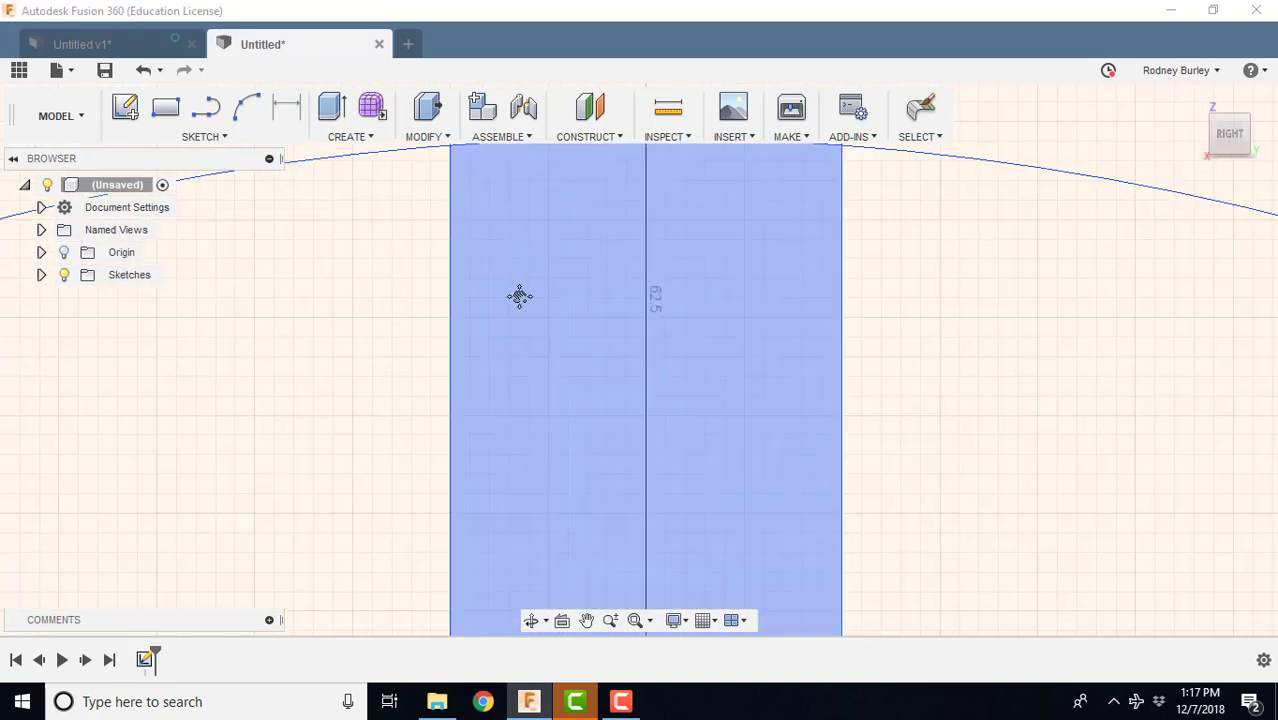
middle_click_drag(519, 296, 585, 486)
scroll(491, 366, "up", 3)
scroll(499, 368, "up", 1)
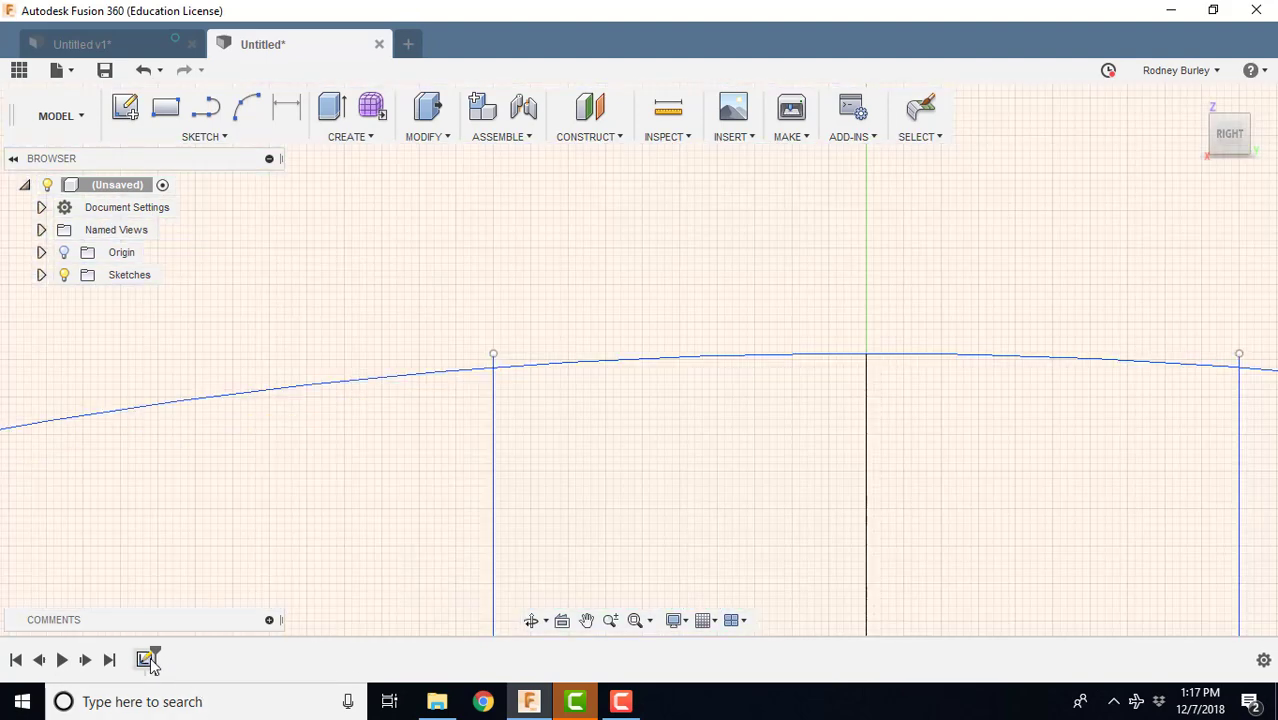
key("Escape")
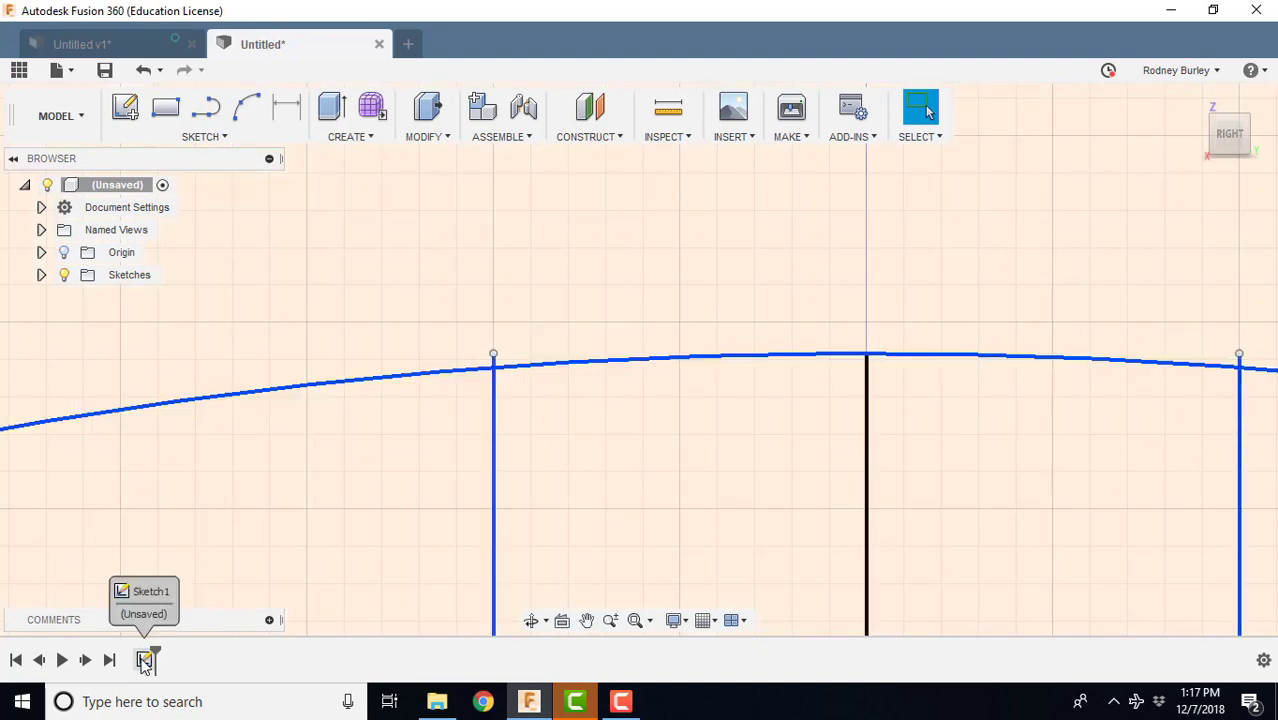
Reopen the sketch and trim the end of the vertical upper spoke's left line that protrudes beyond the inner circle.
right_click(145, 658)
left_click(190, 467)
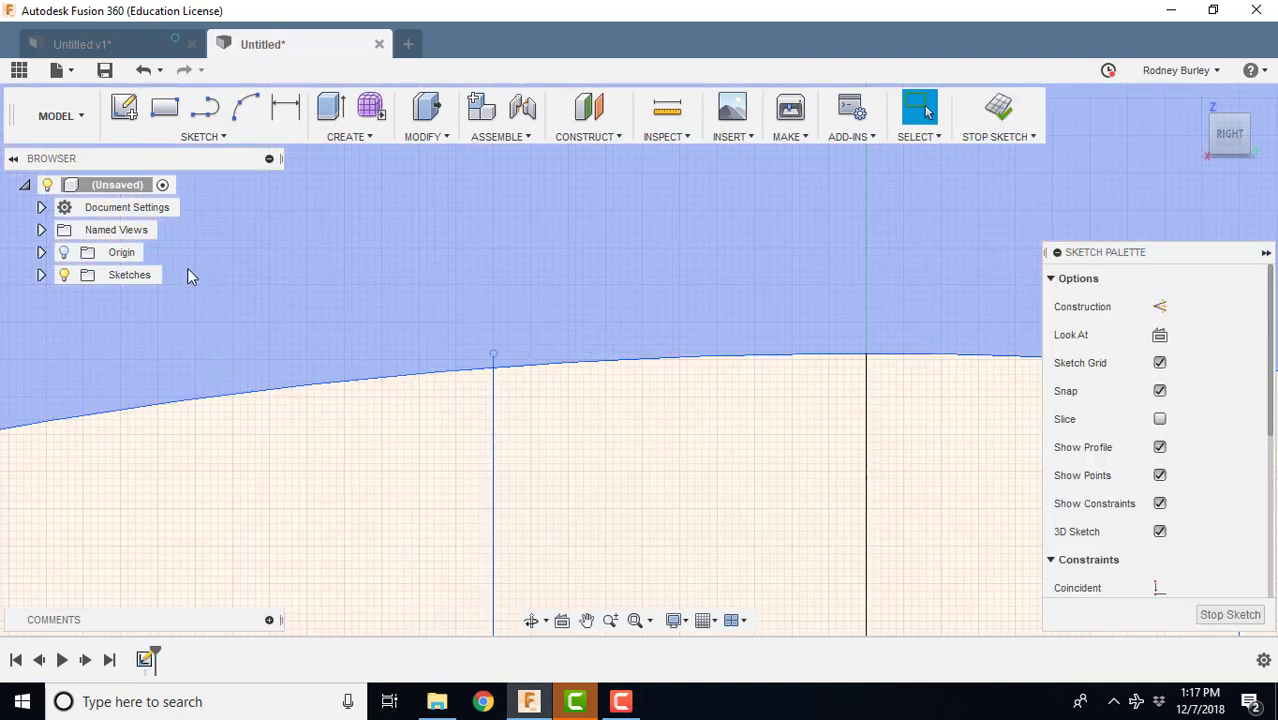
left_click(190, 138)
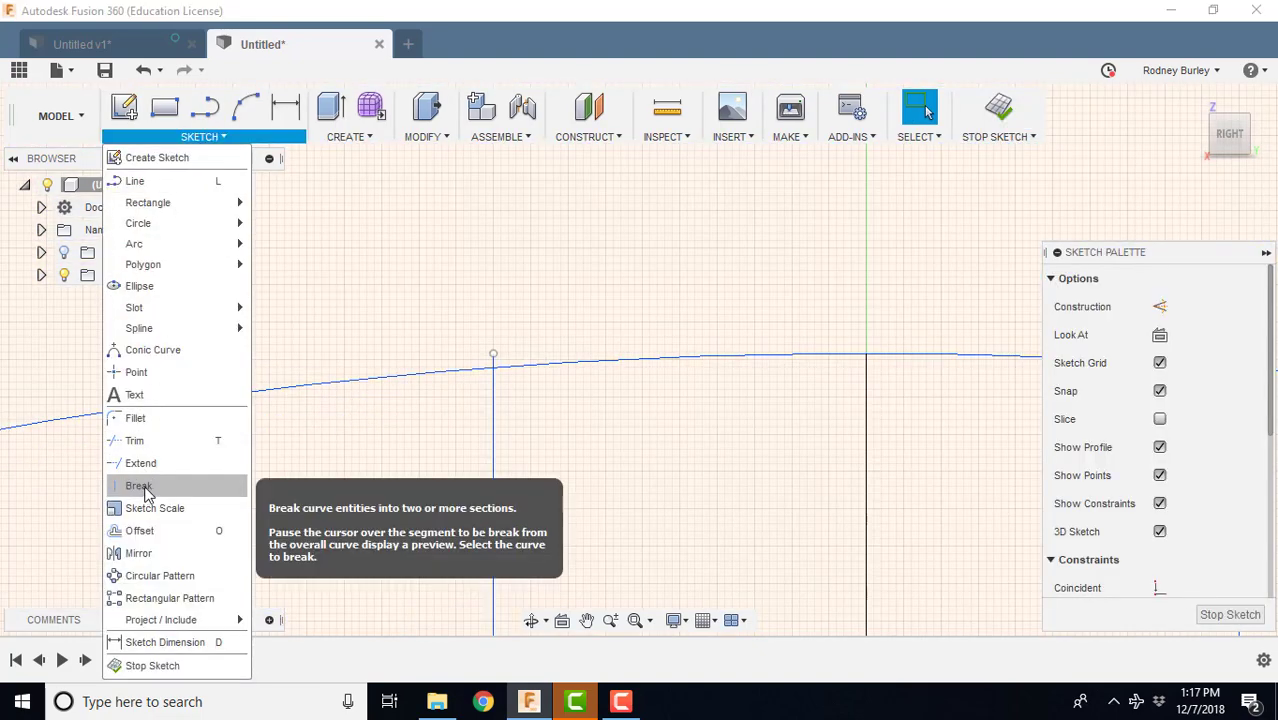
left_click(157, 441)
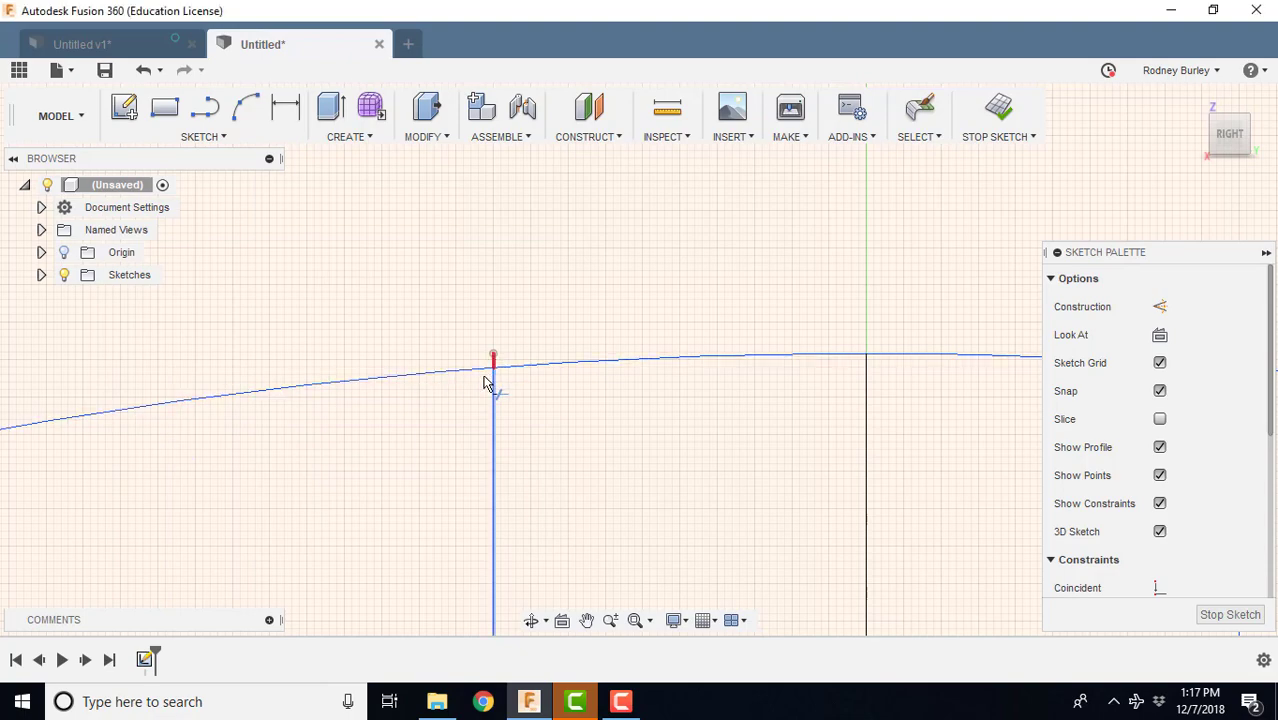
left_click(486, 377)
Trim both line ends of the steep upper-left spoke where they protrude beyond the inner circle.
middle_click_drag(358, 392, 819, 280)
scroll(374, 391, "down", 3)
middle_click_drag(543, 370, 1158, 230)
middle_click_drag(97, 584, 378, 374)
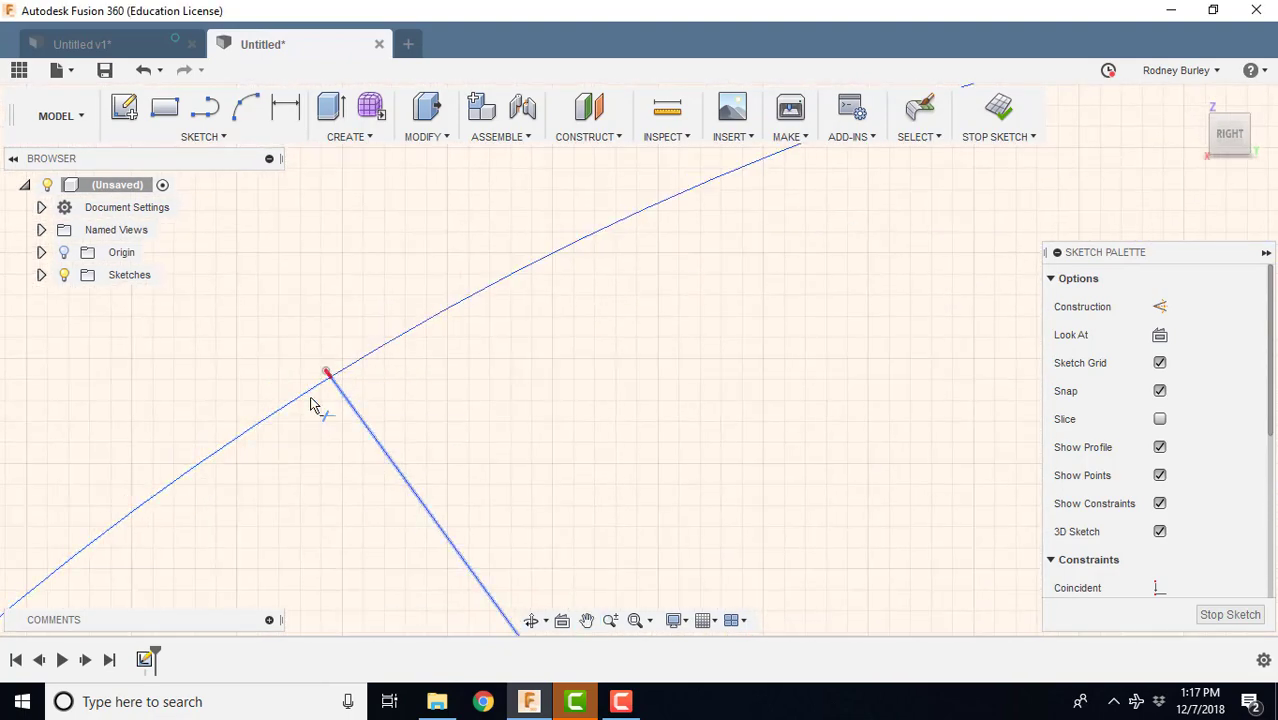
middle_click_drag(274, 442, 785, 202)
middle_click_drag(556, 397, 631, 316)
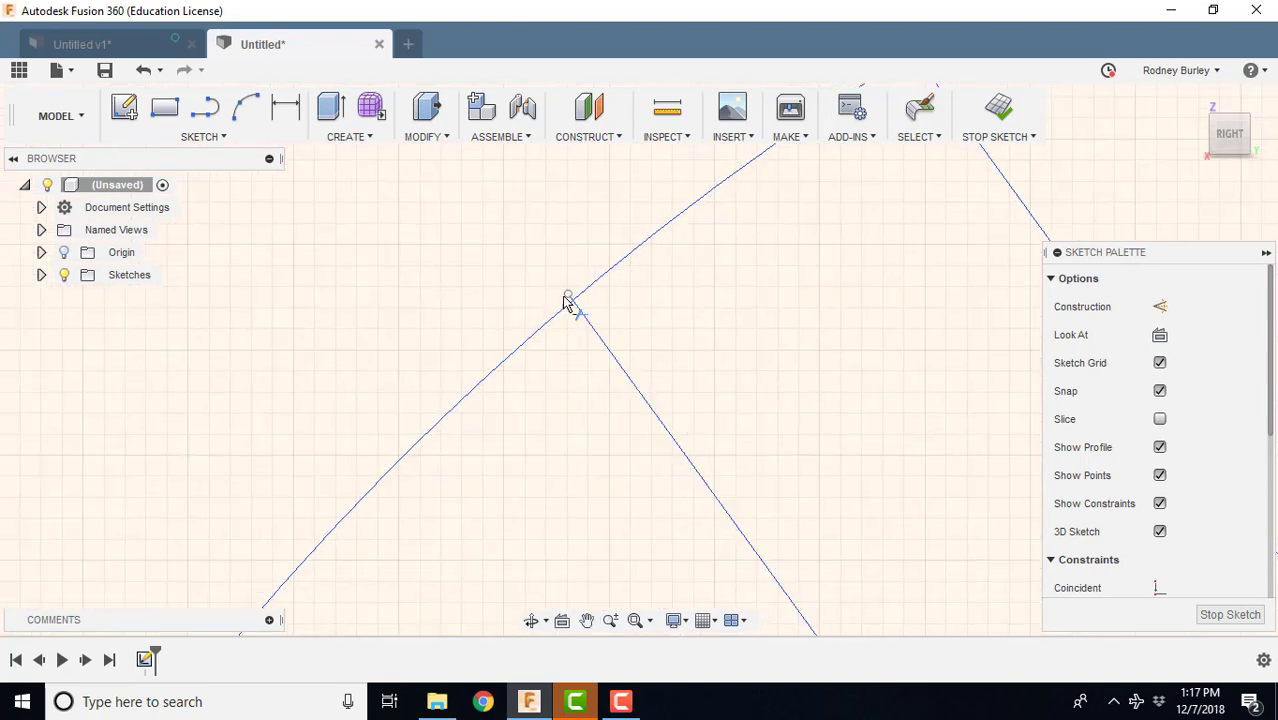
left_click(574, 298)
Trim both protruding line ends at the inner circle on the left spoke just above the horizontal axis.
middle_click_drag(416, 474, 624, 300)
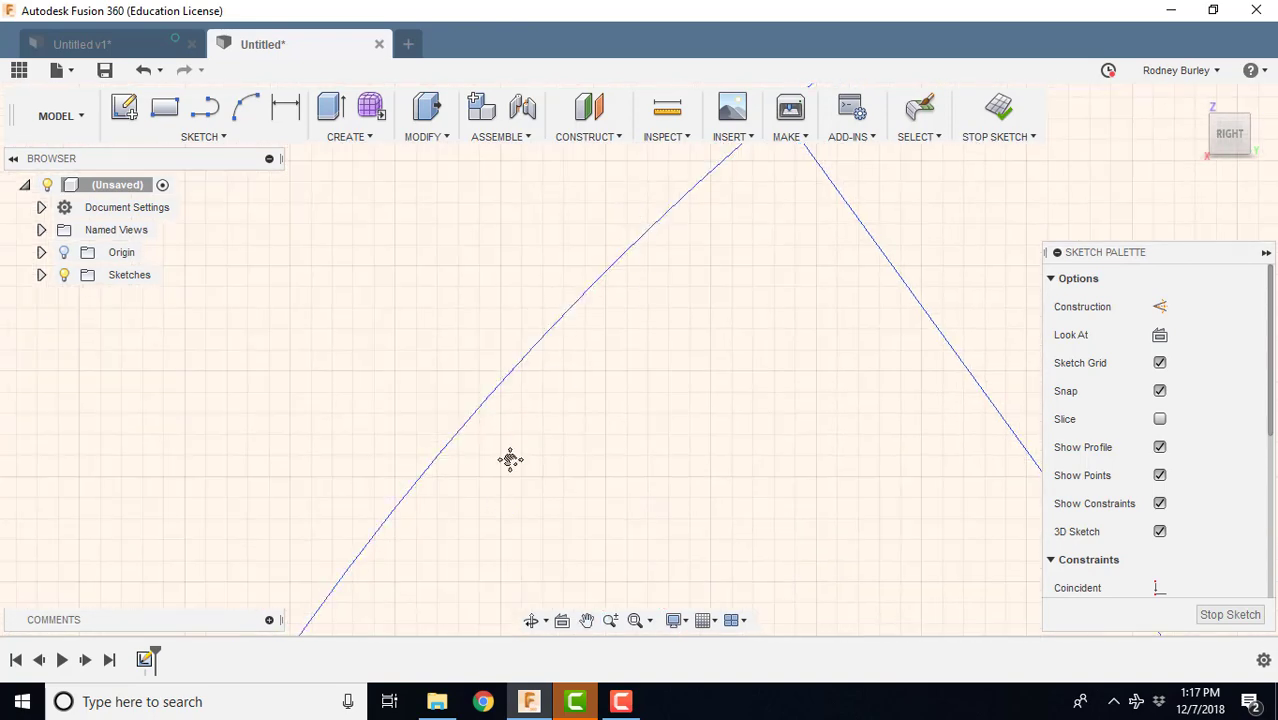
middle_click_drag(430, 572, 572, 327)
middle_click_drag(452, 613, 447, 259)
left_click(385, 366)
scroll(448, 460, "down", 2)
middle_click_drag(452, 463, 485, 247)
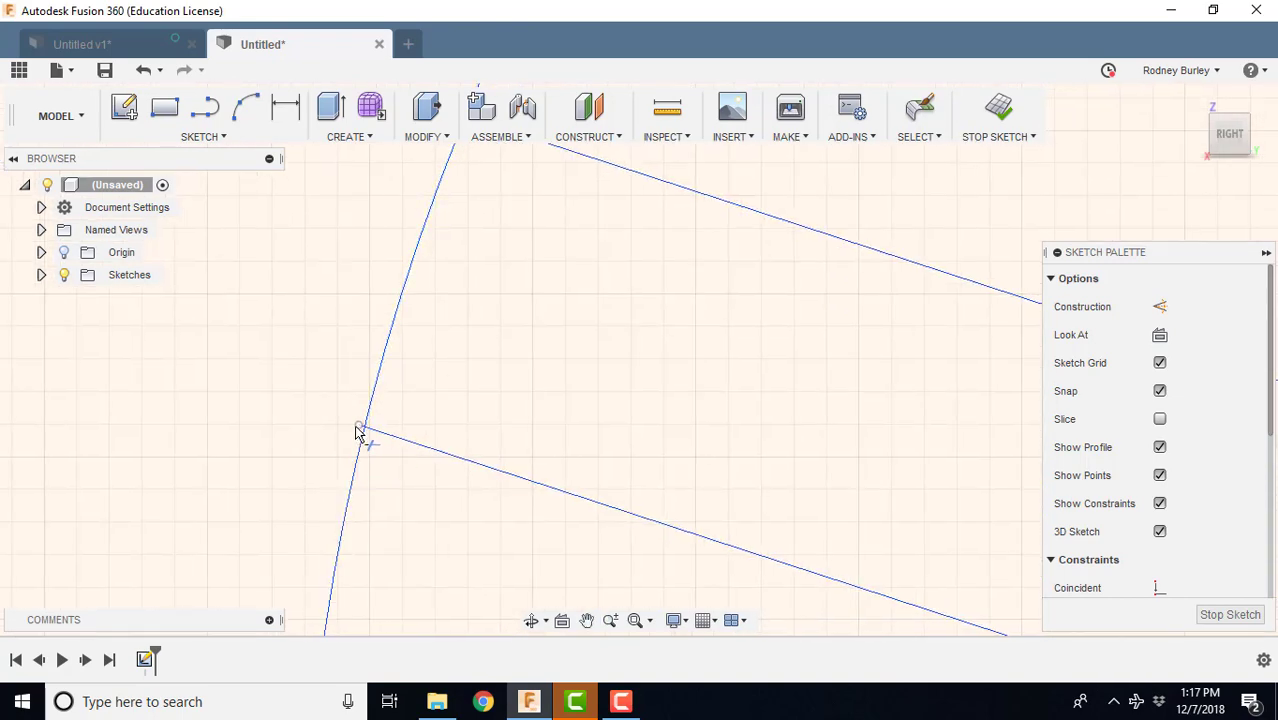
scroll(359, 431, "up", 2)
left_click(363, 427)
Trim the protruding end of the upper line of the left spoke just below the horizontal axis at the inner circle.
scroll(383, 492, "down", 2)
middle_click_drag(385, 492, 455, 298)
middle_click_drag(474, 460, 479, 228)
scroll(480, 345, "down", 1)
middle_click_drag(480, 345, 482, 240)
middle_click_drag(474, 471, 459, 138)
scroll(457, 485, "down", 1)
scroll(424, 530, "up", 1)
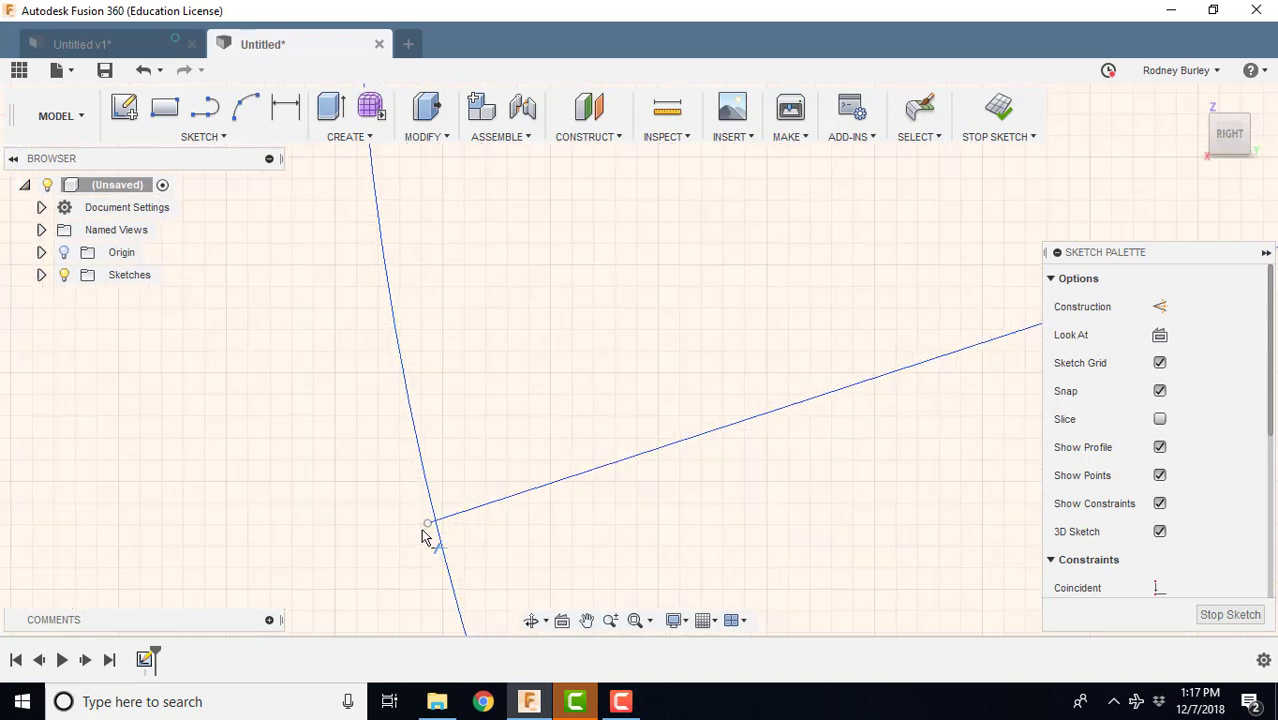
middle_click_drag(543, 520, 448, 278)
scroll(545, 442, "down", 2)
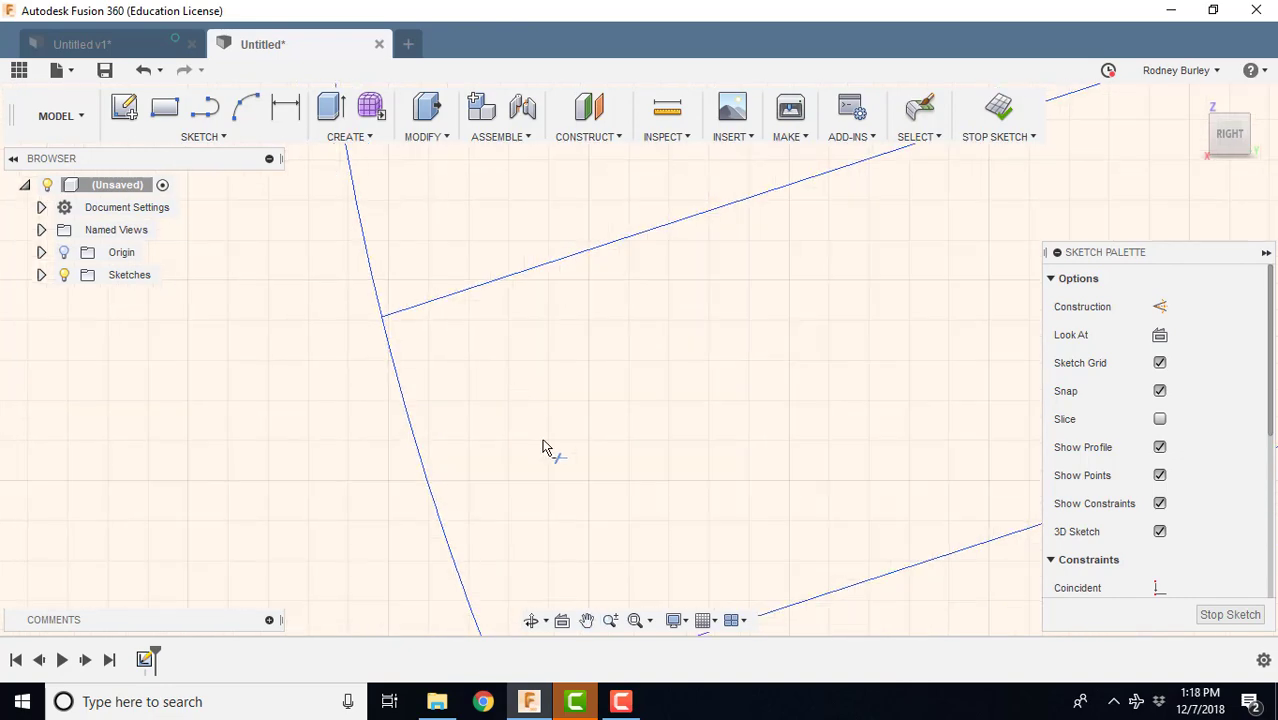
Trim the protruding end of that same spoke's lower line at the inner circle.
middle_click_drag(584, 491, 456, 278)
scroll(480, 430, "down", 1)
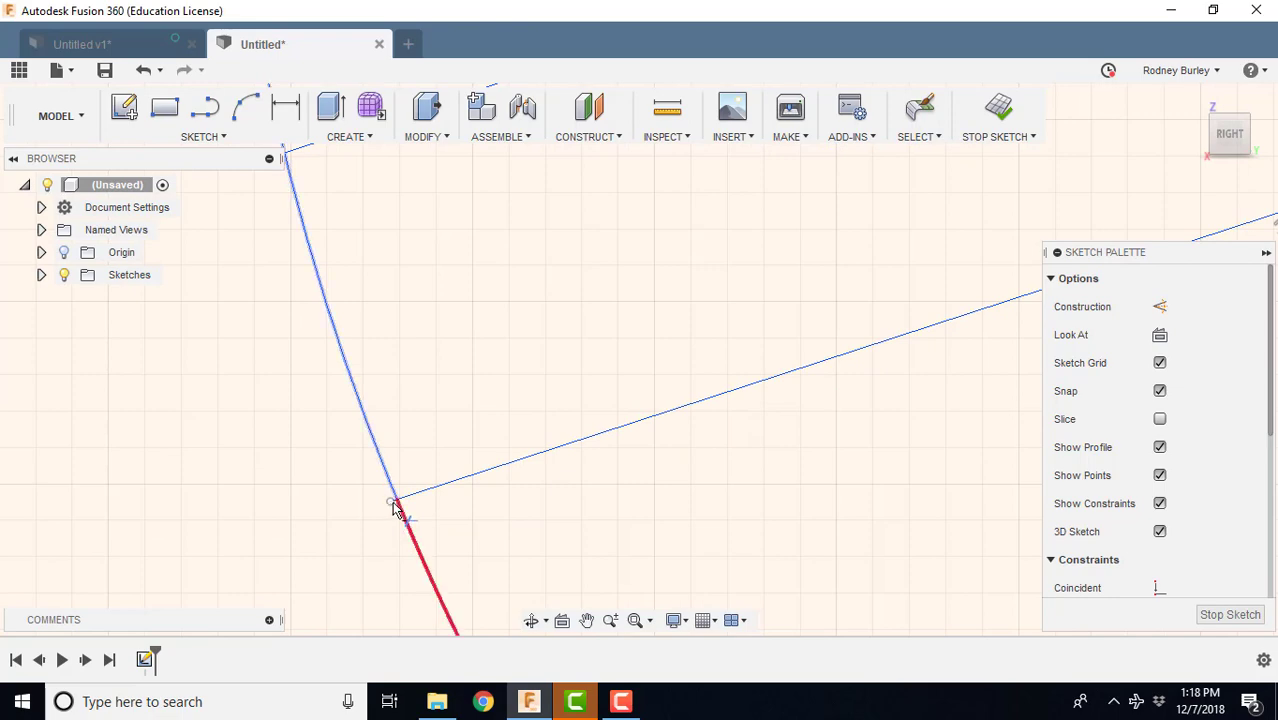
scroll(330, 438, "down", 1)
scroll(371, 521, "up", 3)
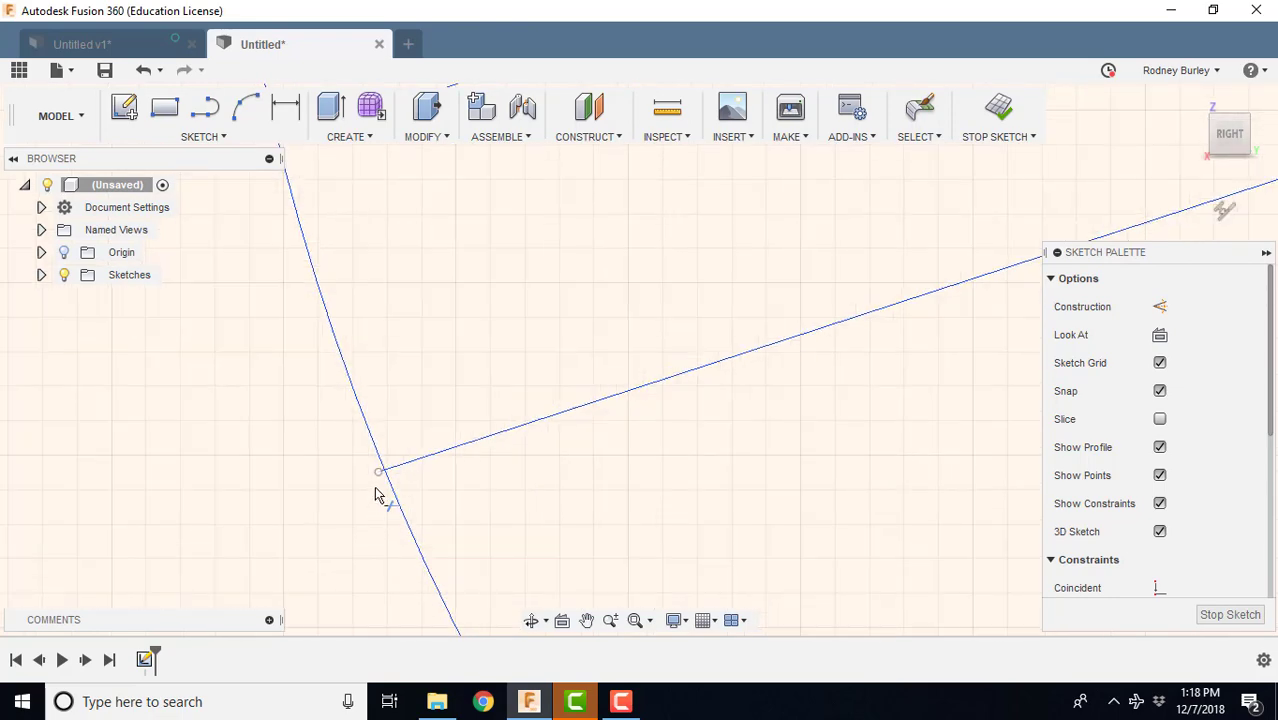
scroll(380, 488, "up", 1)
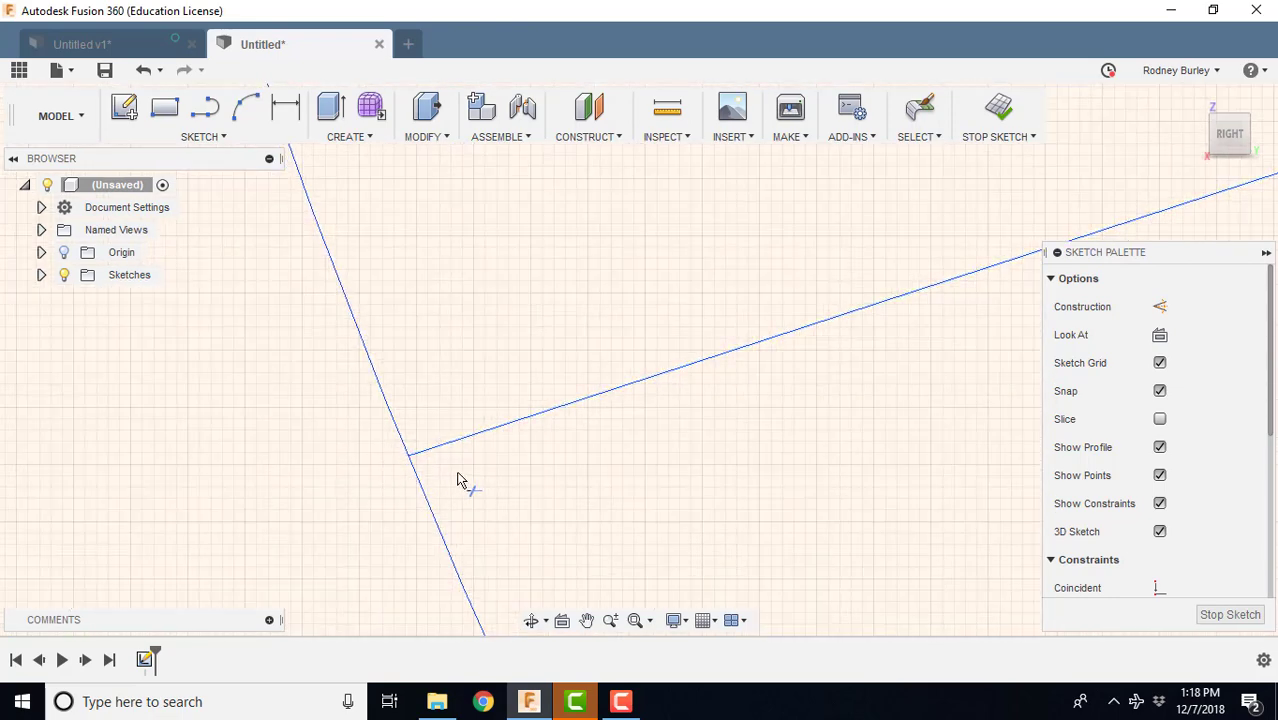
Trim the protruding end of the left line of the steep lower-left spoke at the inner circle.
mouse_move(458, 480)
middle_mouse_down()
mouse_move(668, 511)
mouse_move(551, 379)
mouse_move(552, 300)
mouse_move(616, 317)
middle_mouse_up()
scroll(622, 345, "down", 3)
middle_click_drag(778, 516, 582, 327)
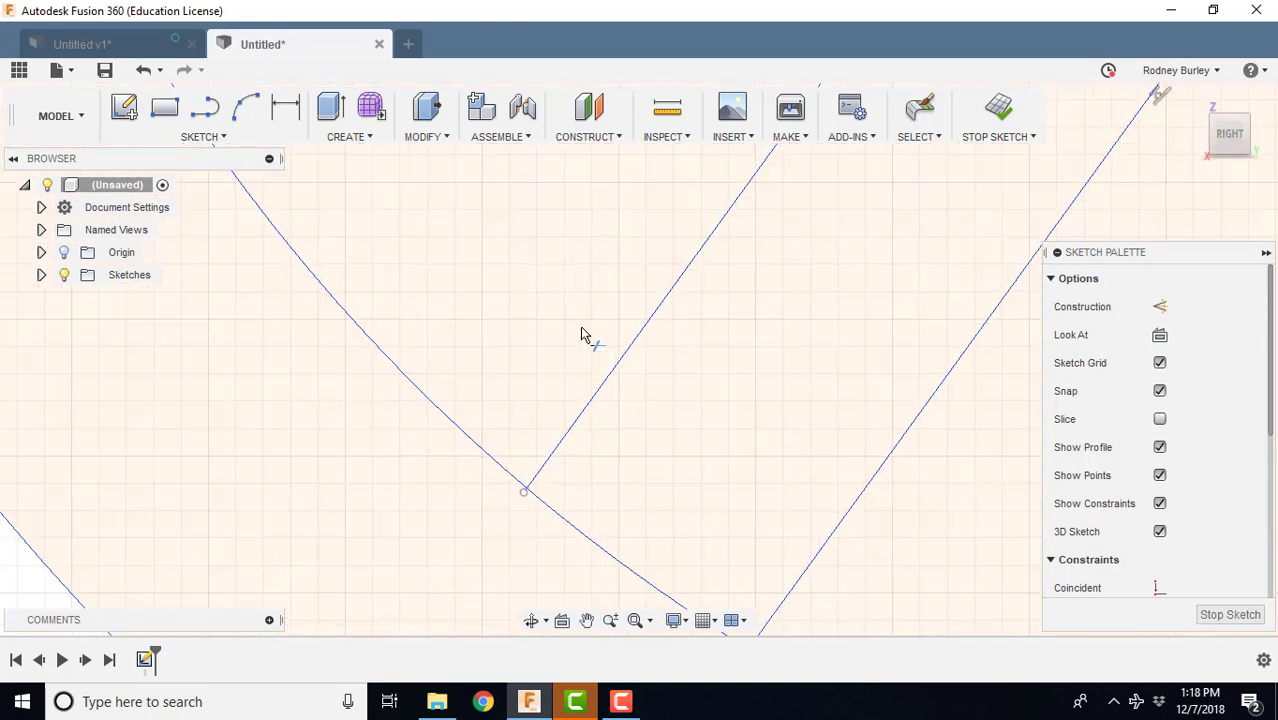
scroll(550, 507, "up", 3)
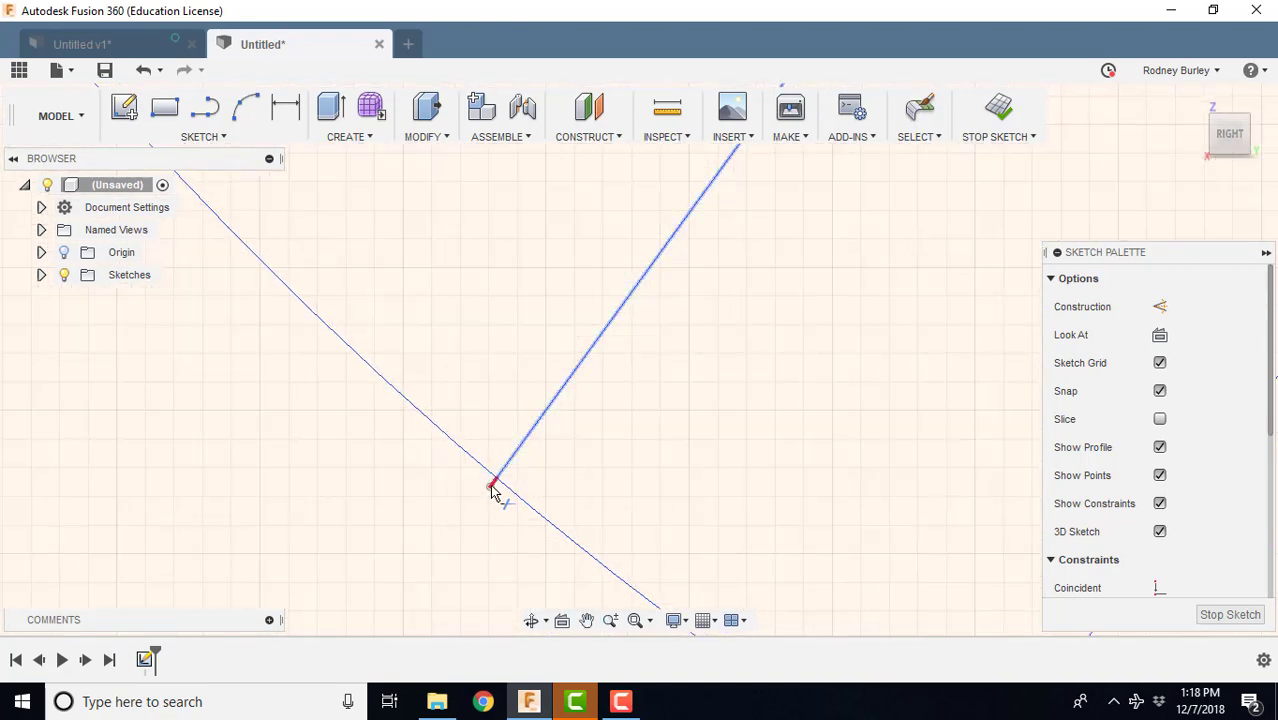
scroll(682, 498, "down", 2)
middle_click_drag(754, 495, 558, 347)
middle_click_drag(750, 438, 716, 380)
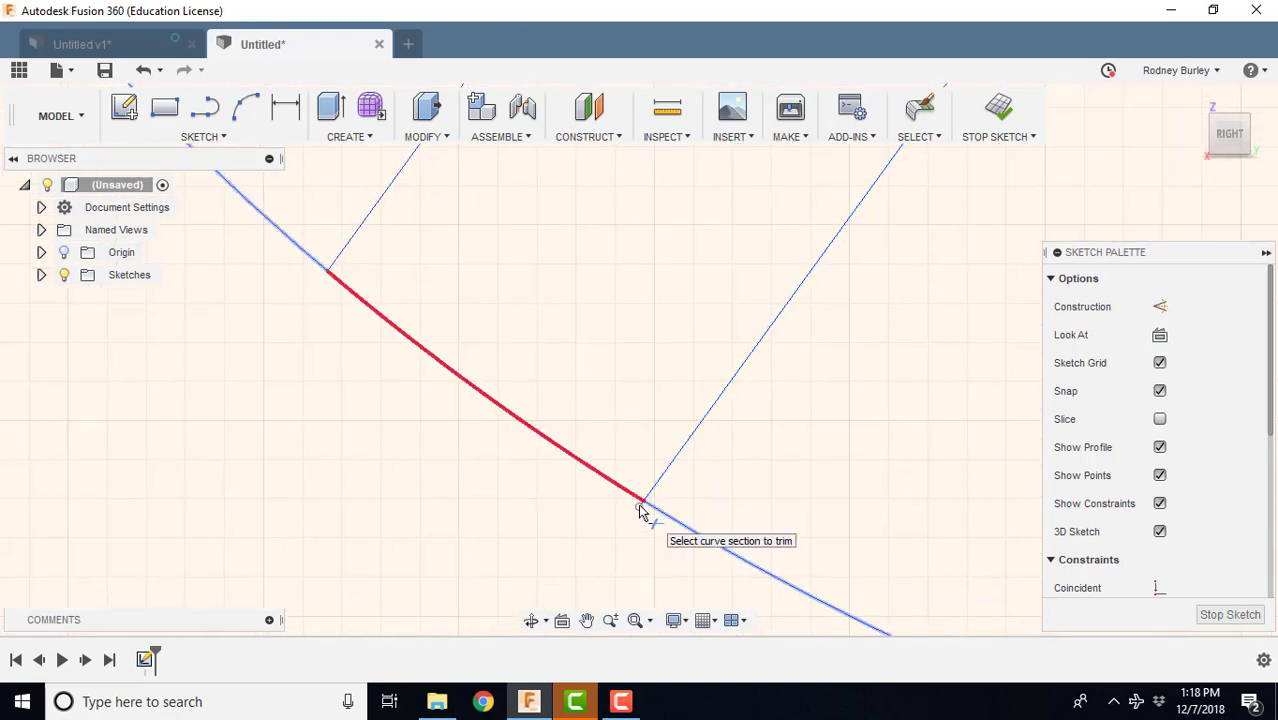
left_click(637, 508)
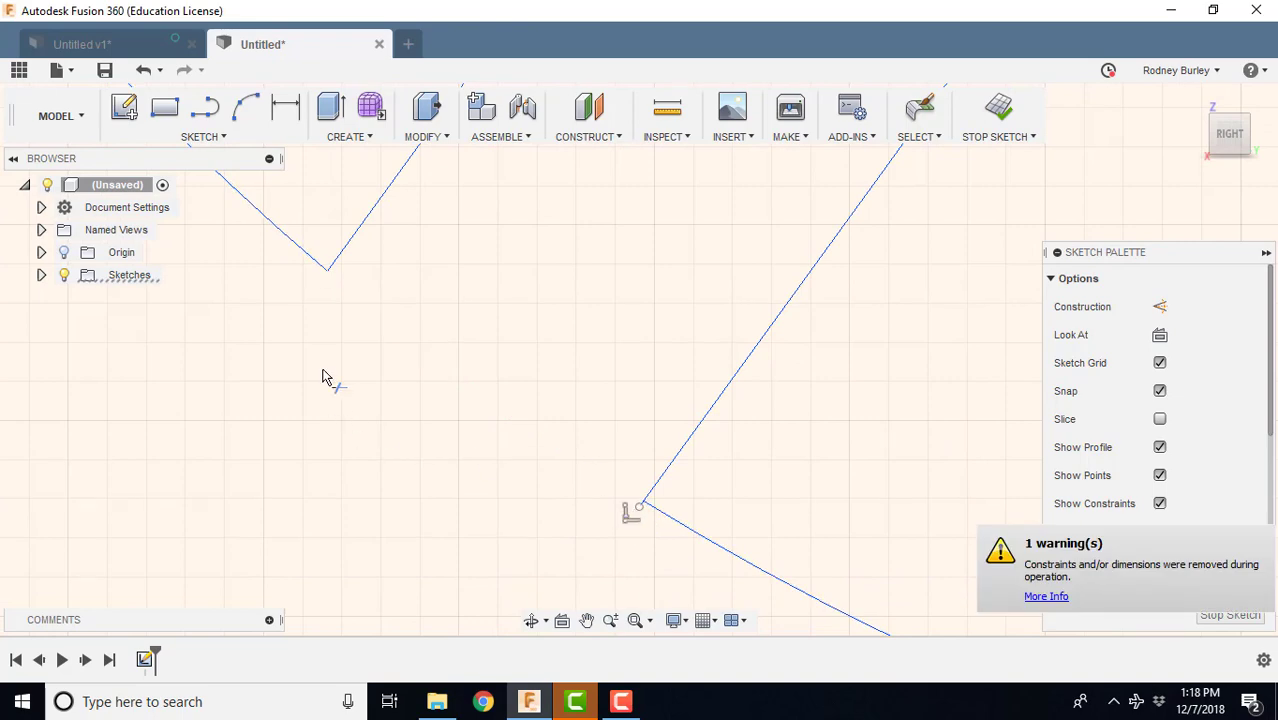
left_click(147, 77)
Trim the protruding end of the steep lower-left spoke's right line at the inner circle.
scroll(692, 498, "up", 2)
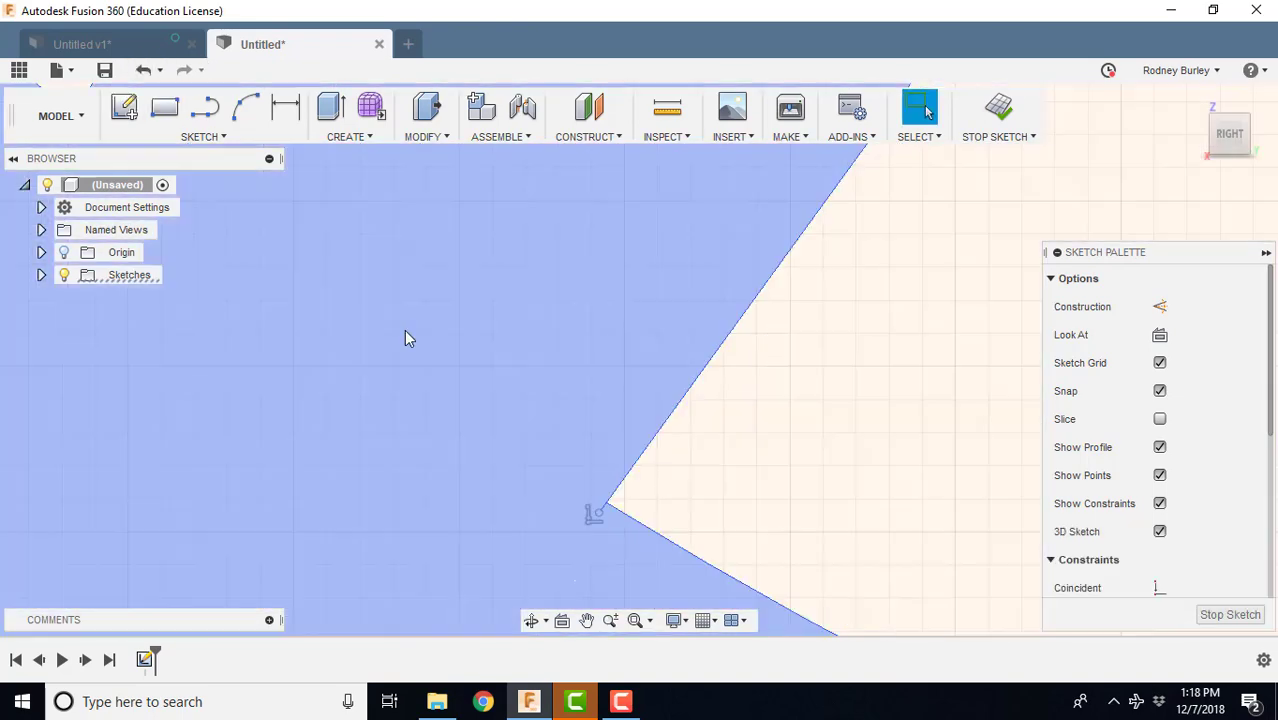
scroll(510, 388, "down", 1)
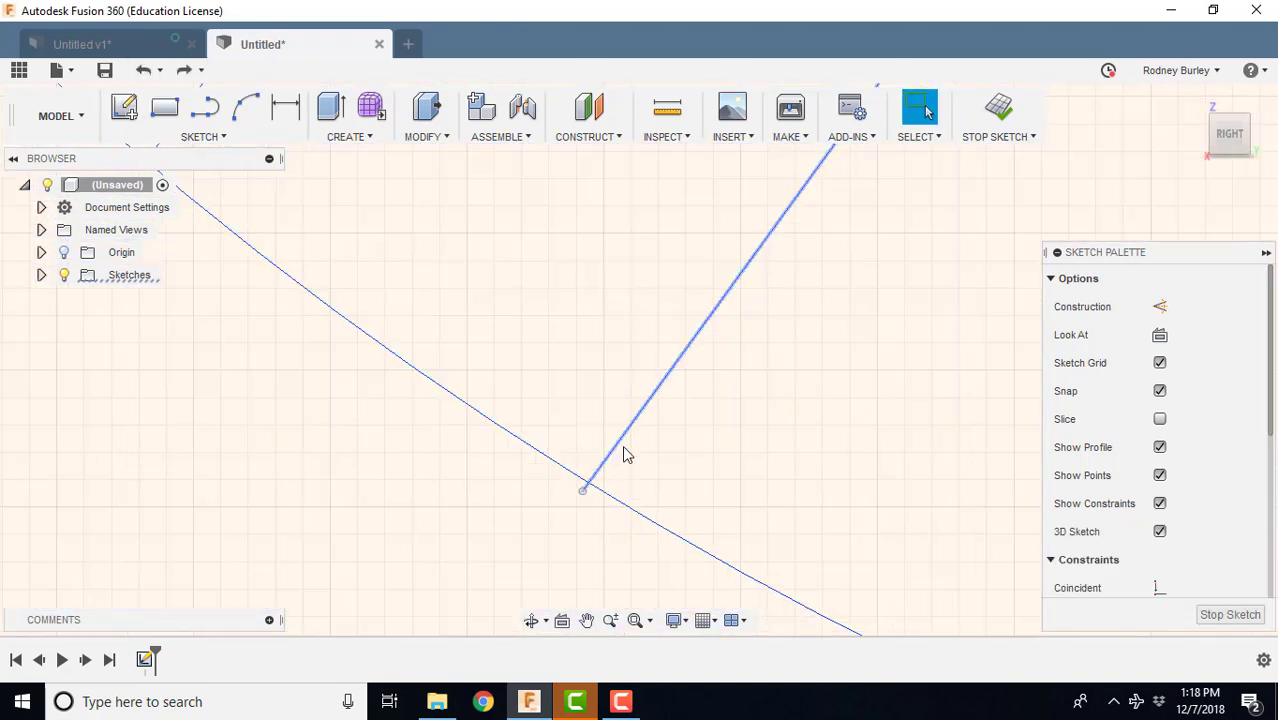
mouse_move(490, 351)
middle_mouse_down()
mouse_move(713, 414)
mouse_move(560, 340)
middle_mouse_up()
scroll(697, 458, "up", 3)
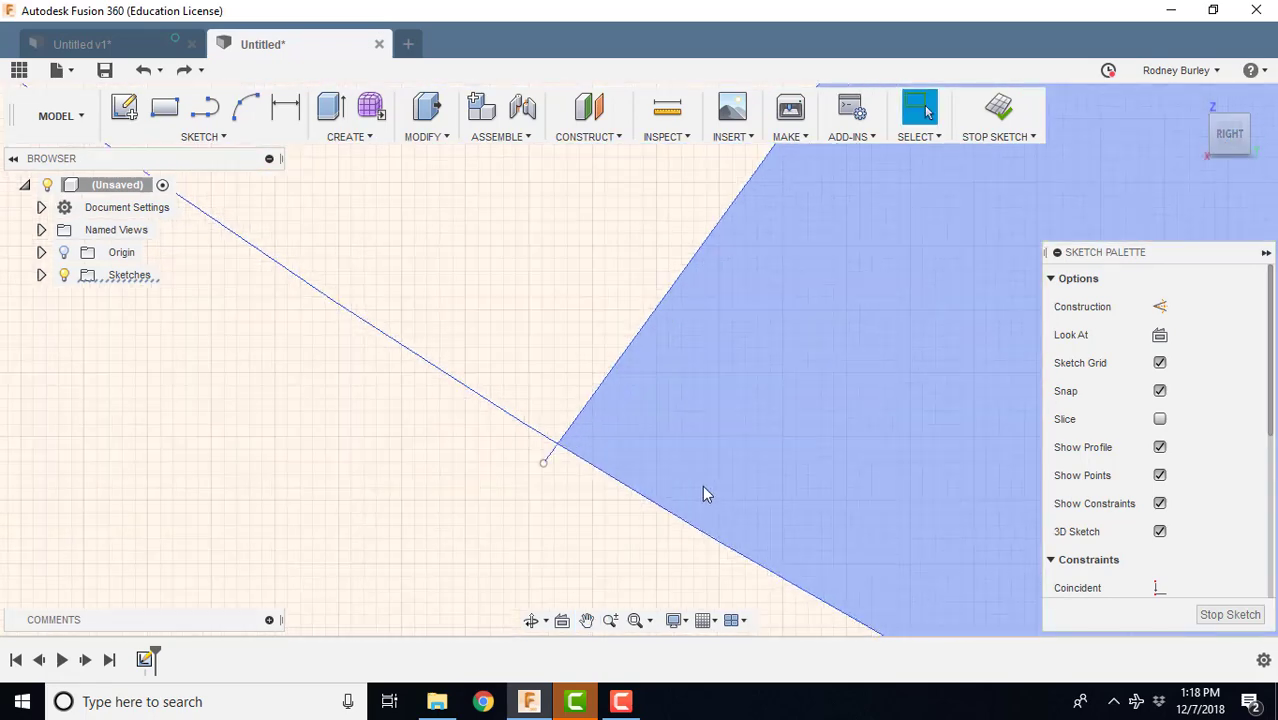
left_click(226, 138)
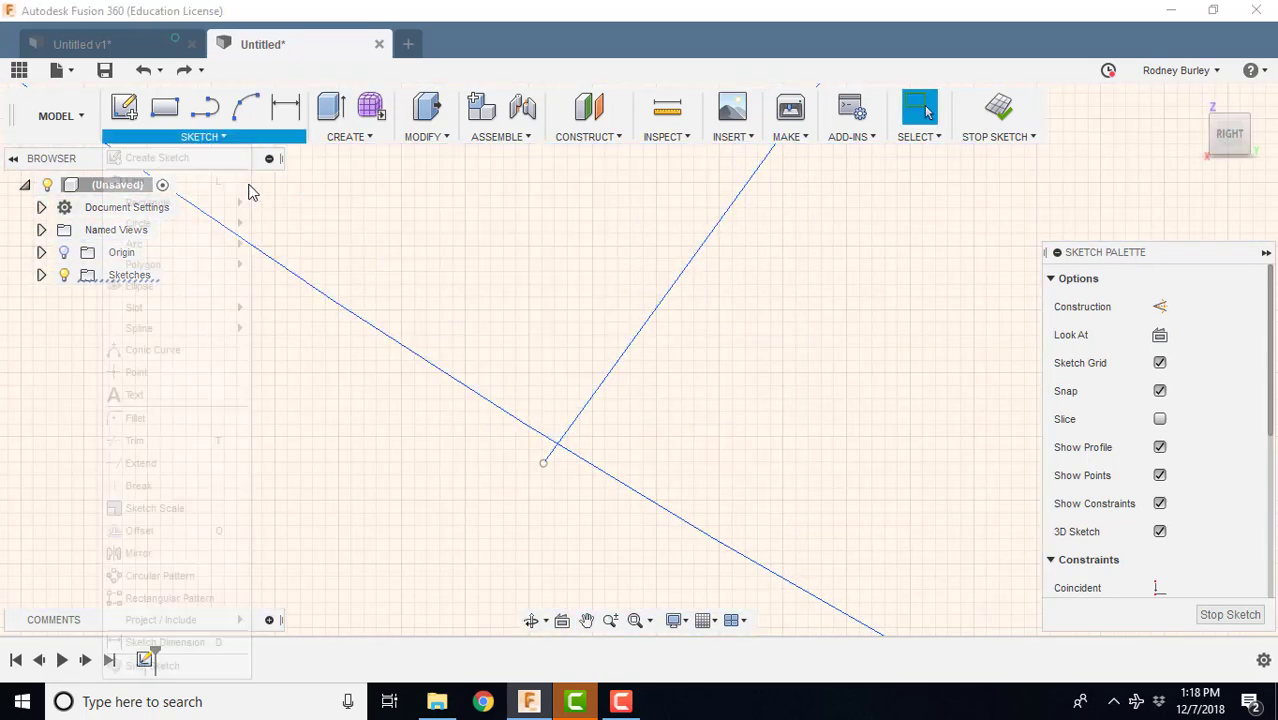
left_click(174, 440)
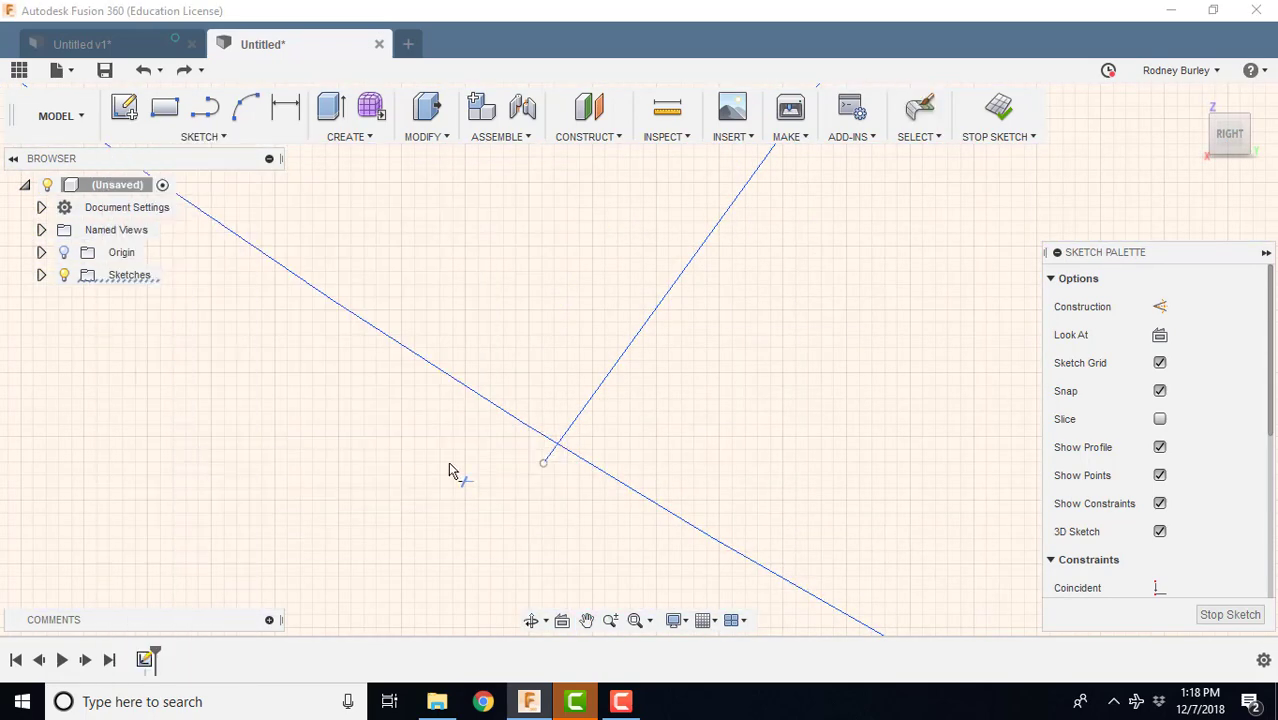
left_click(545, 462)
Trim the protruding ends of both lines of the vertical bottom spoke at the inner circle.
scroll(848, 465, "down", 5)
middle_click_drag(822, 442, 307, 328)
middle_click_drag(690, 399, 445, 201)
middle_click_drag(757, 311, 490, 314)
scroll(800, 404, "up", 5)
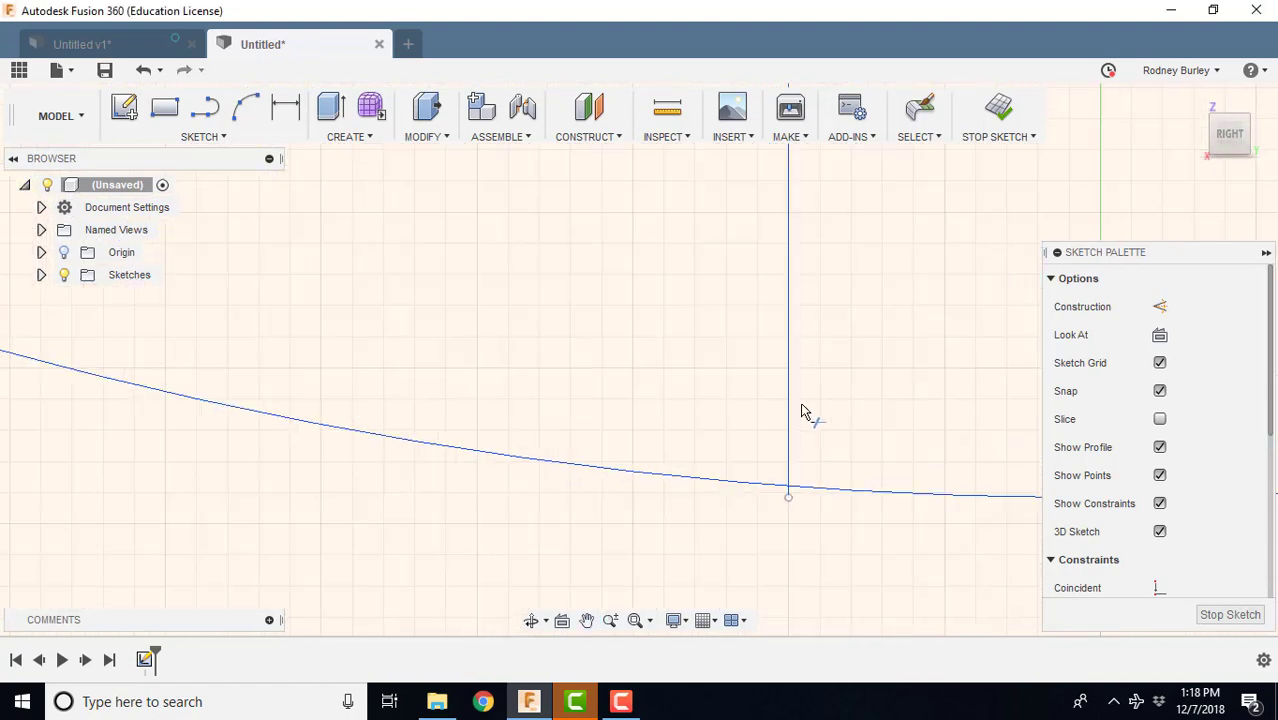
middle_click_drag(873, 476, 783, 334)
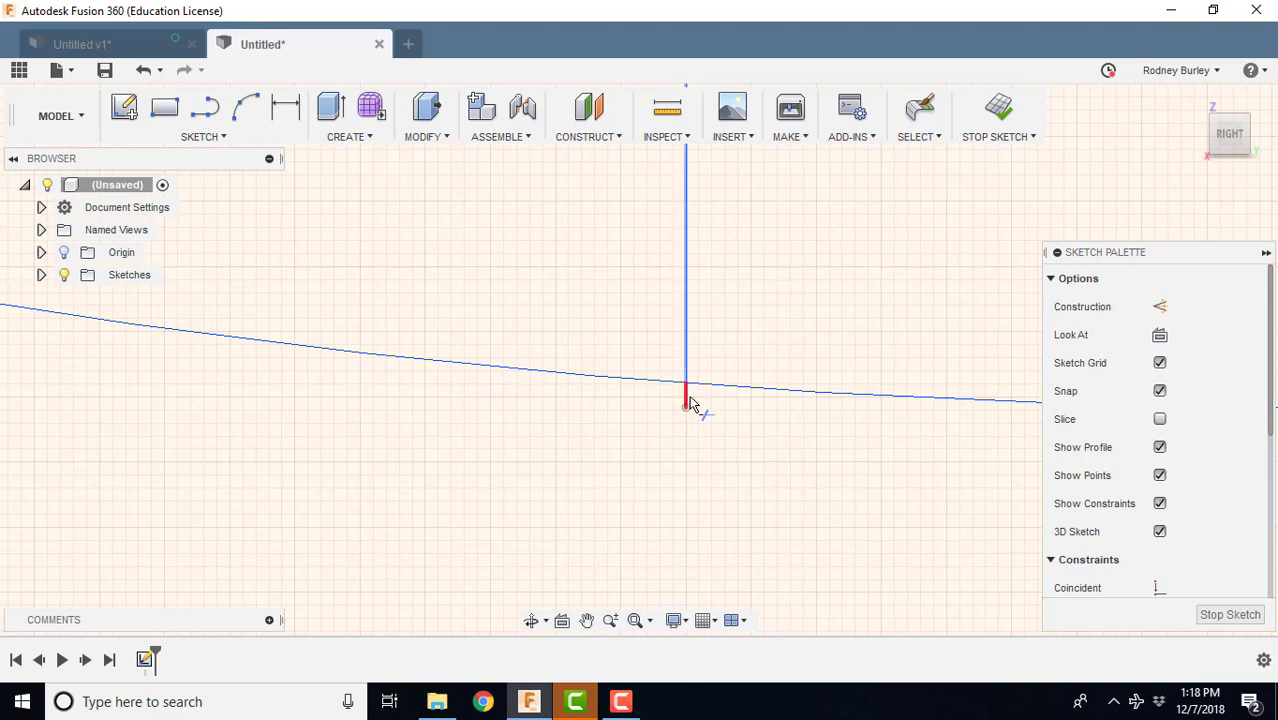
mouse_move(864, 462)
middle_mouse_down()
mouse_move(471, 459)
mouse_move(833, 456)
mouse_move(565, 506)
middle_mouse_up()
scroll(995, 430, "up", 5)
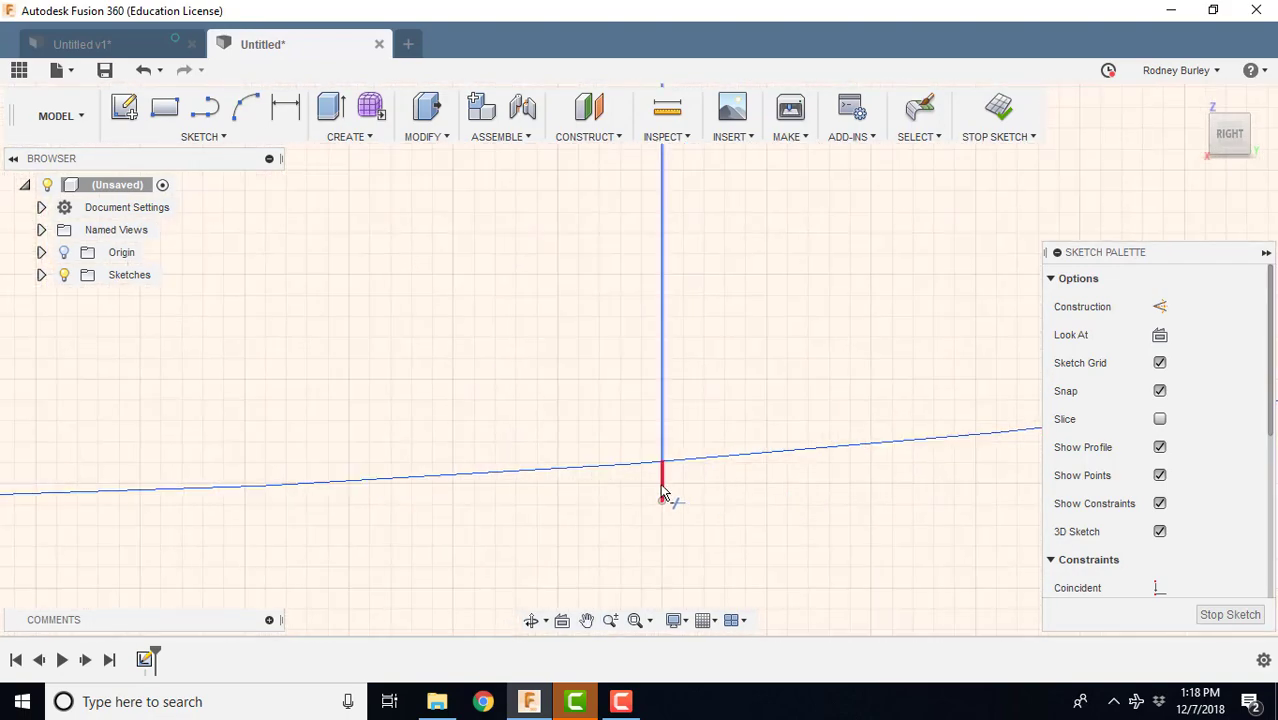
Trim both line ends of the steep lower-right spoke where they protrude beyond the inner circle.
scroll(868, 482, "down", 2)
middle_click_drag(900, 472, 311, 545)
mouse_move(860, 446)
middle_mouse_down()
mouse_move(431, 494)
mouse_move(335, 520)
middle_mouse_up()
middle_click_drag(876, 422, 525, 498)
middle_click_drag(815, 425, 351, 519)
middle_click_drag(735, 402, 325, 535)
middle_click_drag(944, 424, 530, 540)
scroll(845, 297, "down", 4)
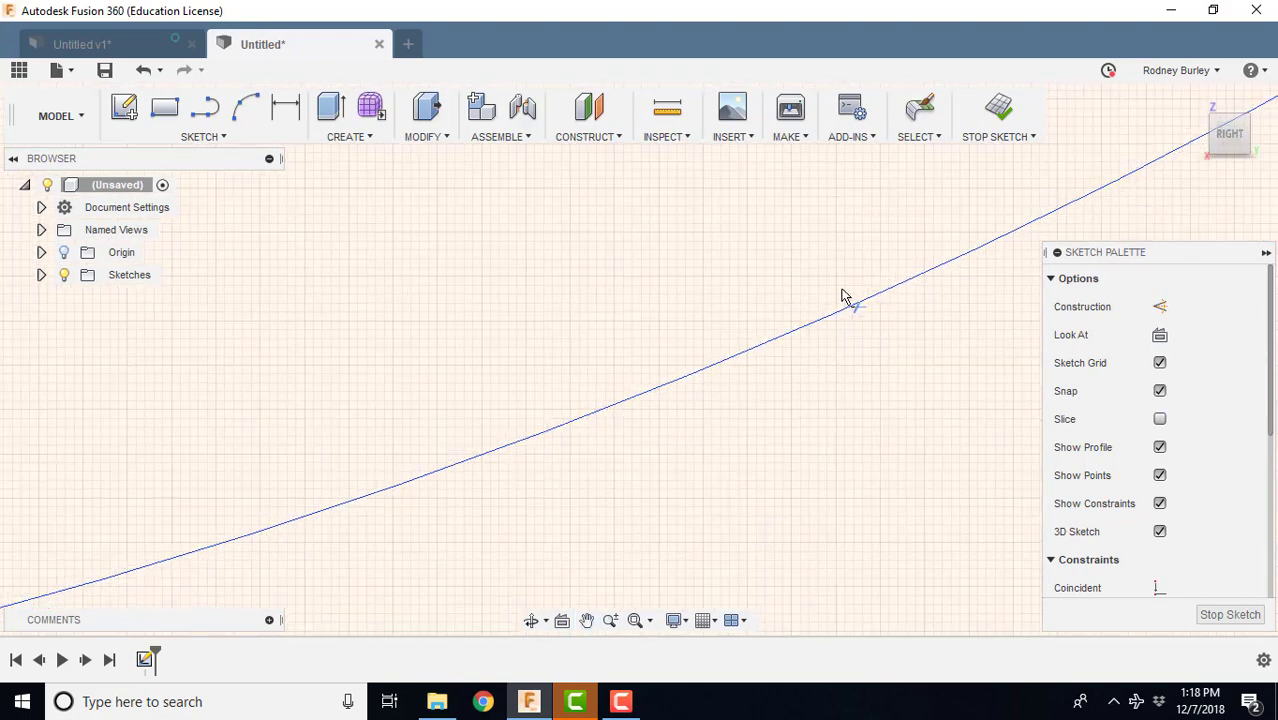
middle_click_drag(848, 297, 440, 425)
middle_click_drag(762, 250, 656, 388)
scroll(848, 307, "up", 2)
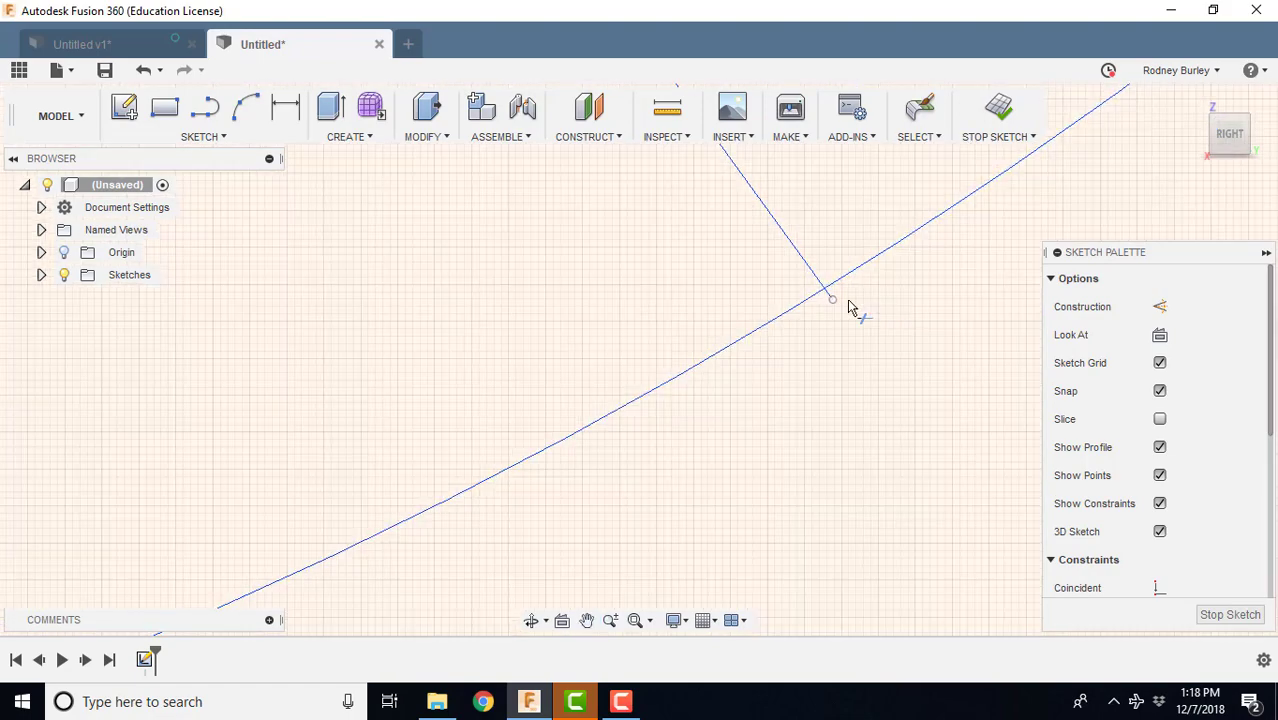
middle_click_drag(850, 320, 628, 520)
middle_click_drag(813, 260, 453, 492)
scroll(916, 260, "down", 2)
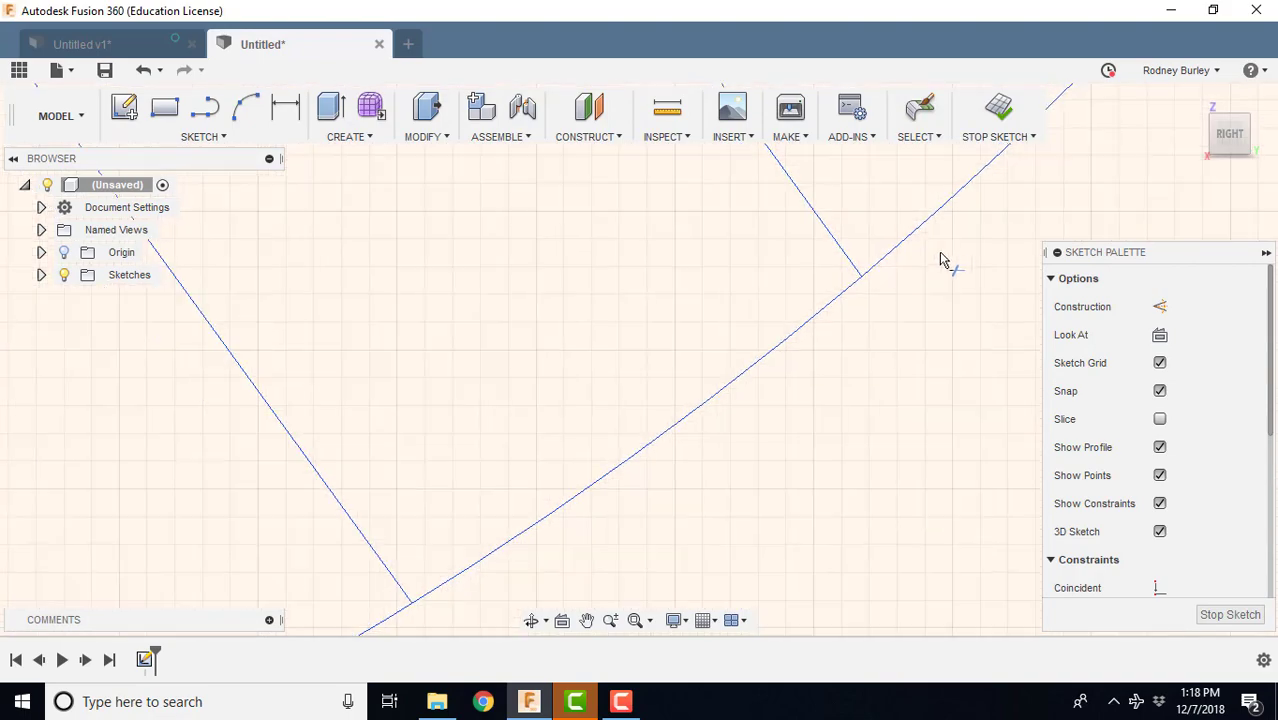
Trim both protruding line ends at the inner circle on the right spoke just below the horizontal axis.
middle_click_drag(940, 252, 632, 530)
middle_click_drag(928, 230, 655, 446)
mouse_move(840, 287)
middle_mouse_down()
mouse_move(808, 313)
mouse_move(692, 505)
middle_mouse_up()
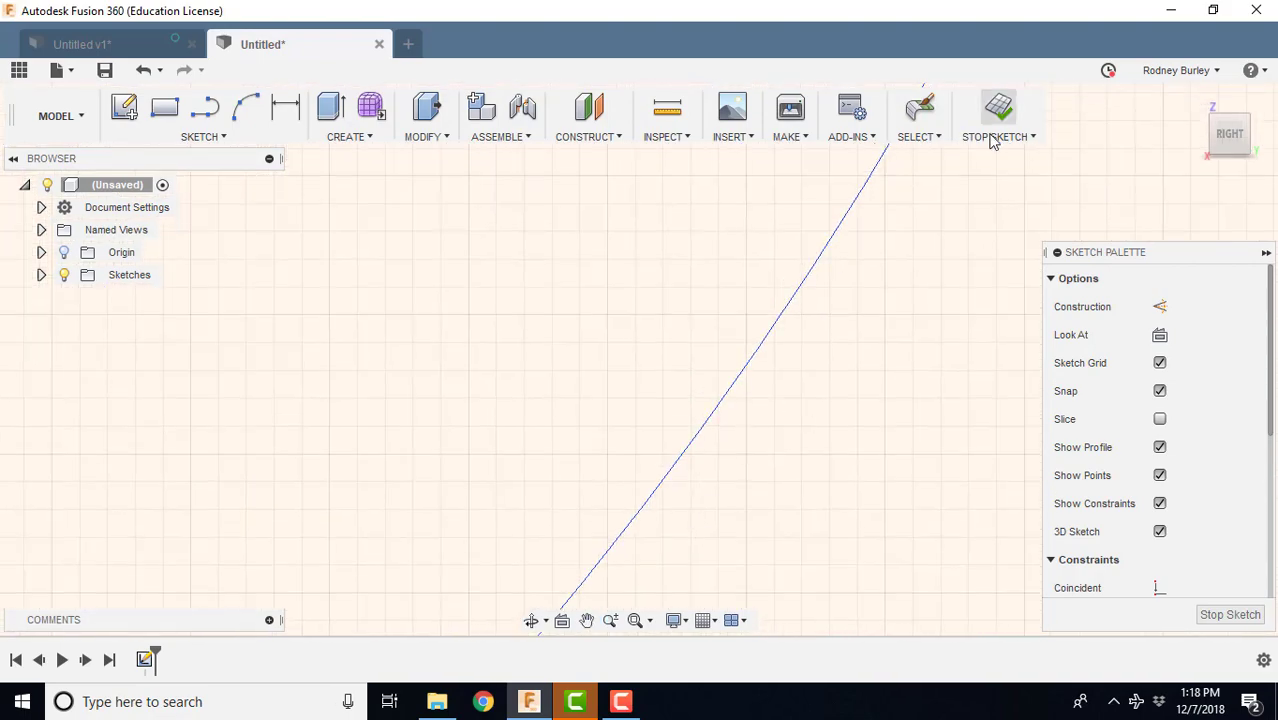
mouse_move(955, 180)
middle_mouse_down()
mouse_move(802, 440)
mouse_move(790, 420)
middle_mouse_up()
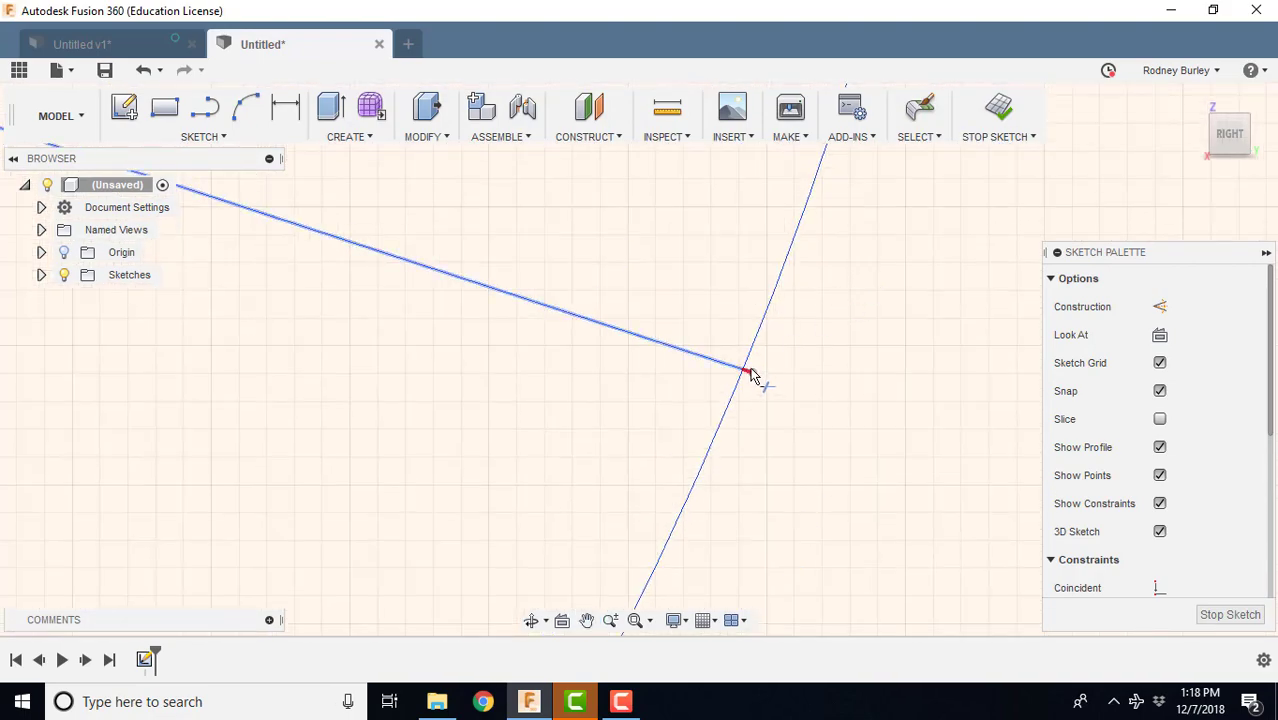
mouse_move(876, 272)
middle_mouse_down()
mouse_move(847, 445)
mouse_move(802, 513)
middle_mouse_up()
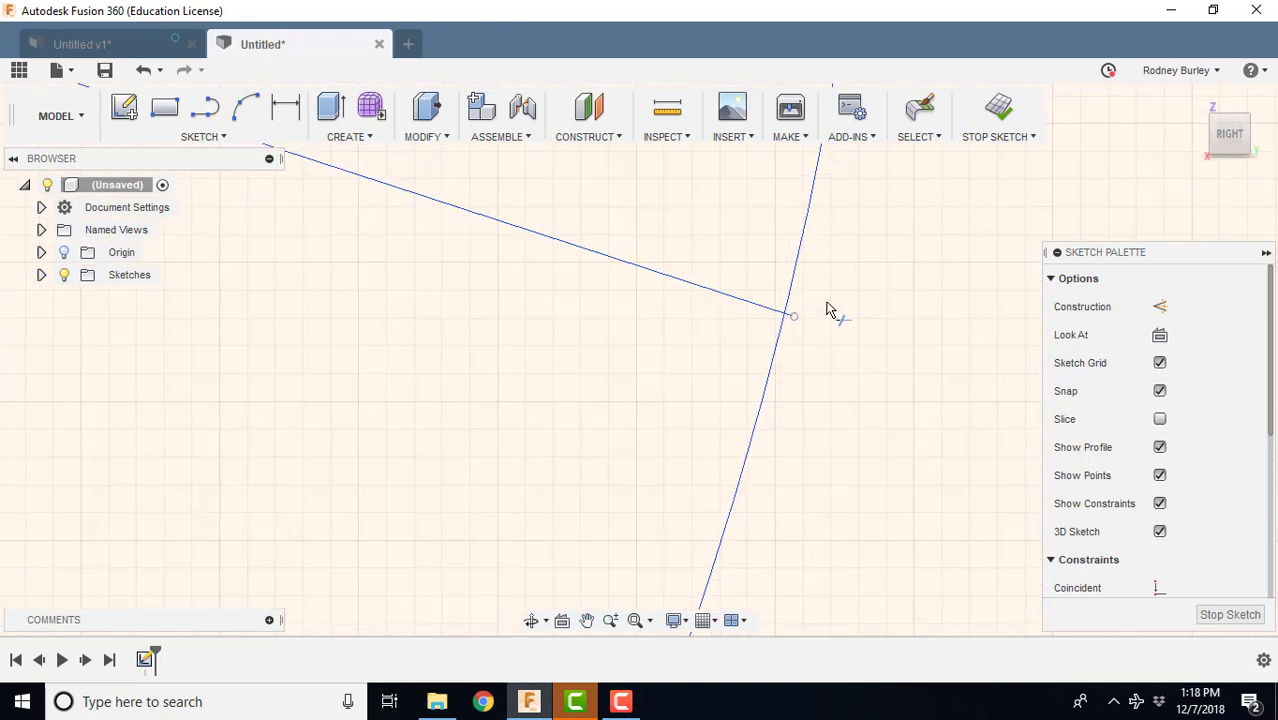
left_click(797, 316)
Trim both protruding line ends at the inner circle on the right spoke just above the horizontal axis.
scroll(878, 252, "down", 2)
middle_click_drag(864, 291, 816, 468)
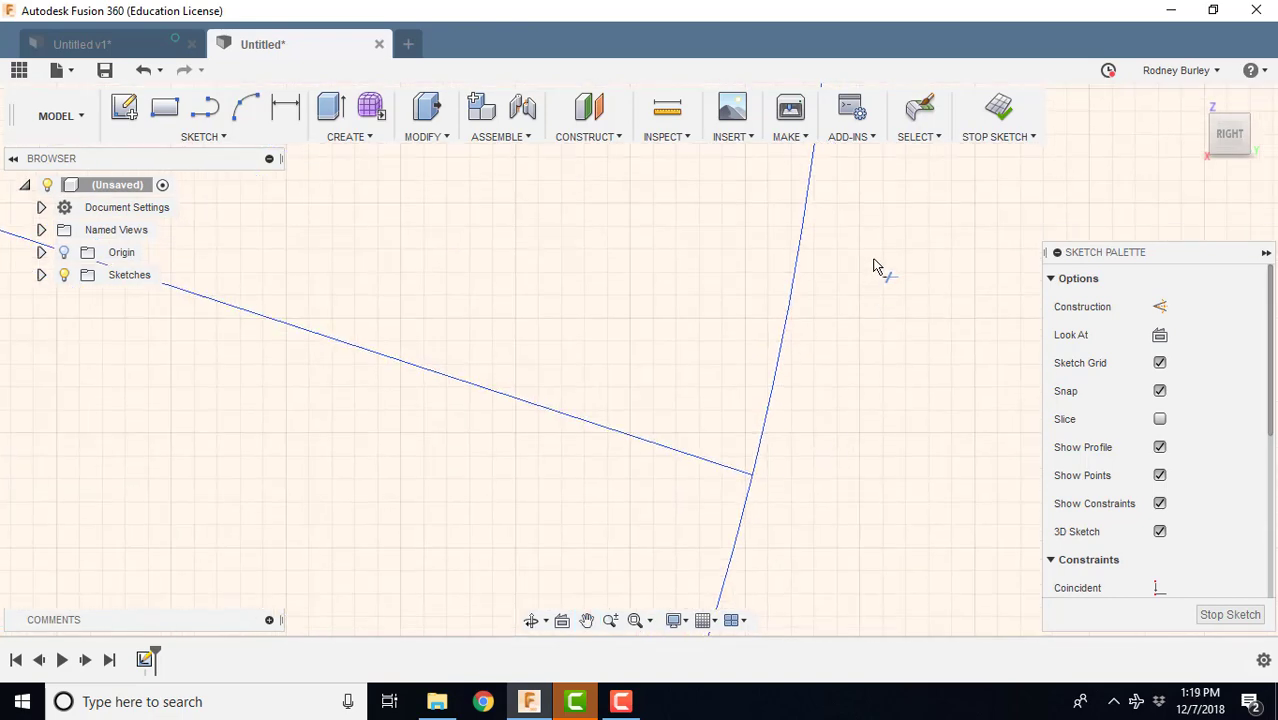
mouse_move(878, 260)
middle_mouse_down()
mouse_move(850, 530)
mouse_move(861, 537)
middle_mouse_up()
middle_click_drag(870, 310, 870, 379)
middle_click_drag(866, 270, 887, 499)
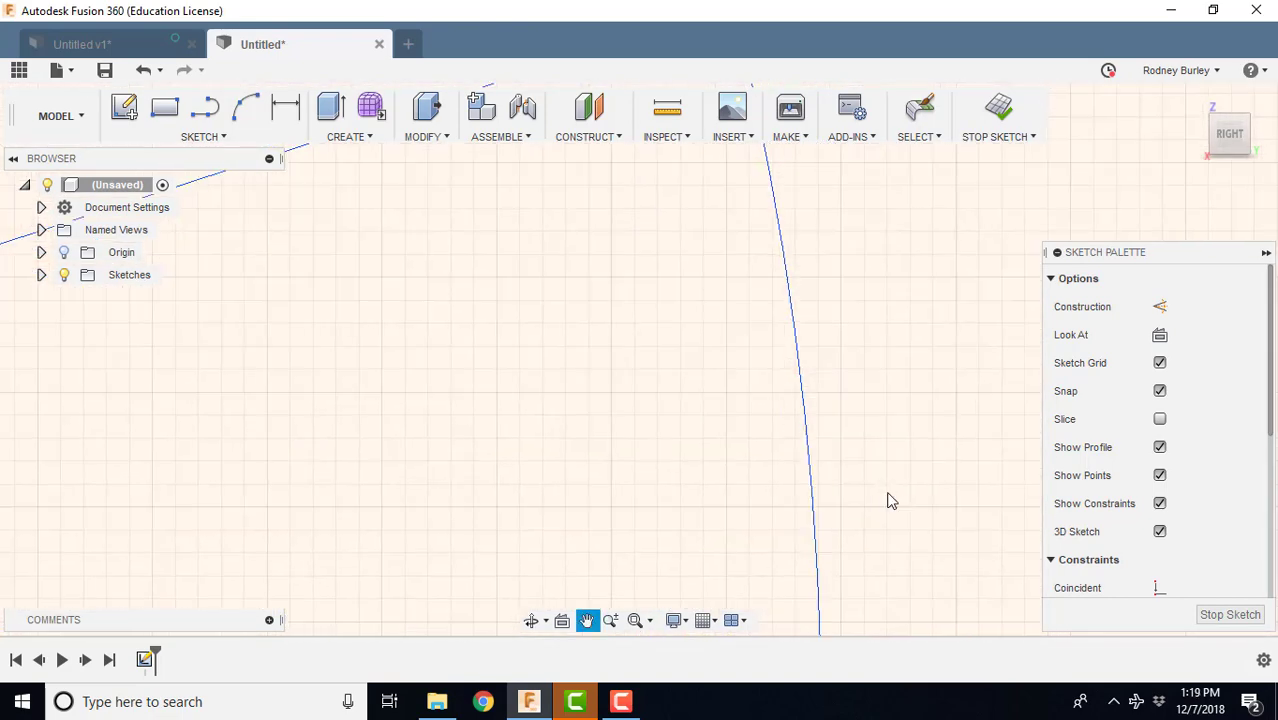
middle_click_drag(880, 300, 879, 548)
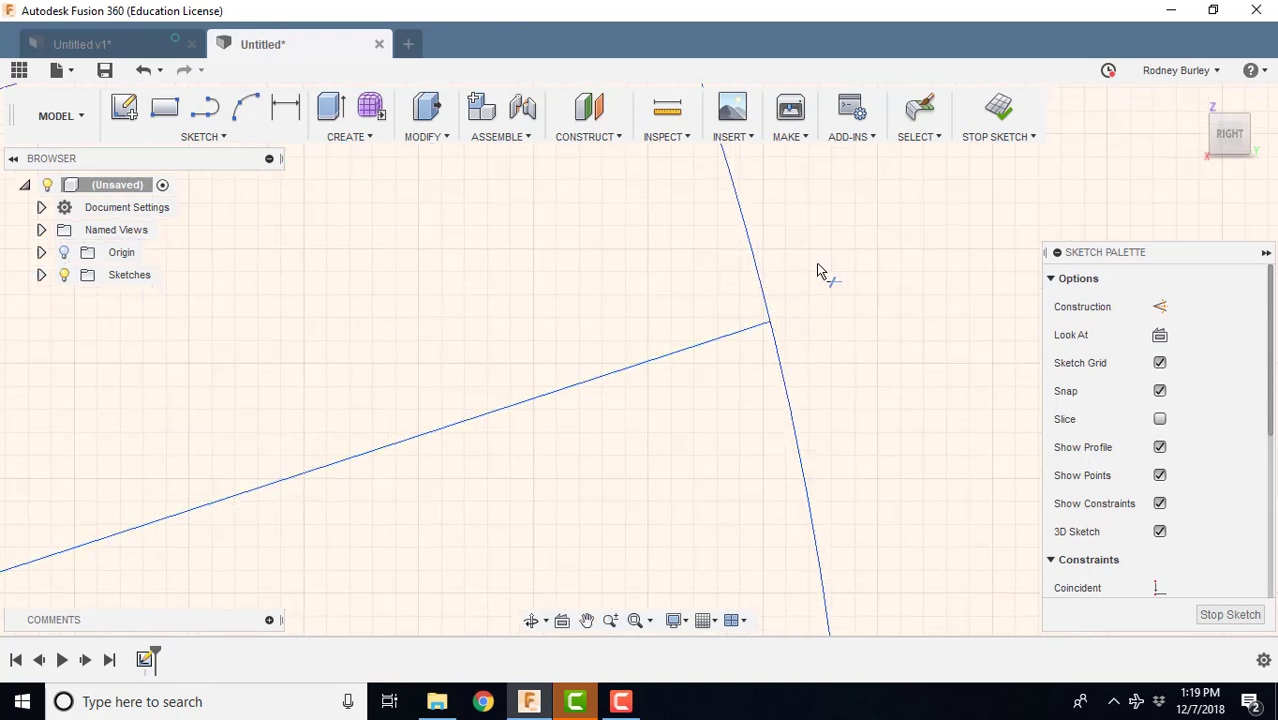
middle_click_drag(818, 271, 836, 374)
middle_click_drag(785, 228, 816, 404)
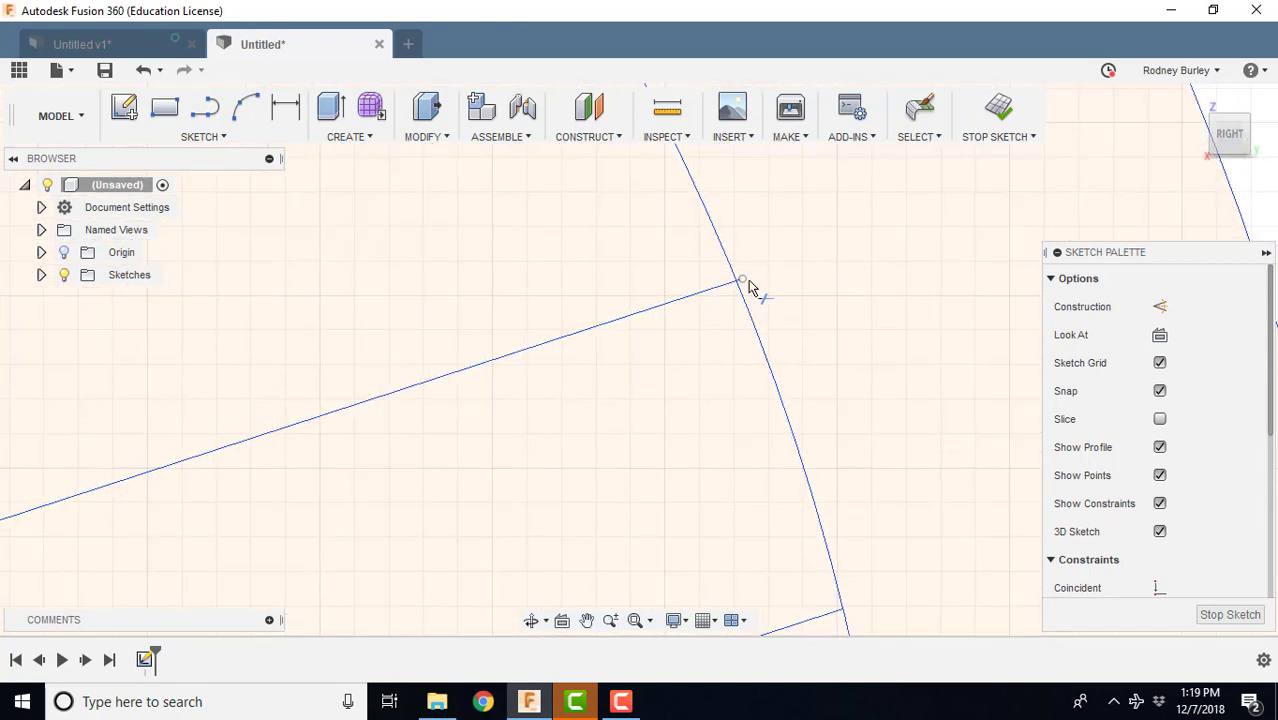
Trim both line ends of the steep upper-right spoke where they protrude beyond the inner circle.
middle_click_drag(787, 287, 879, 476)
scroll(822, 288, "down", 2)
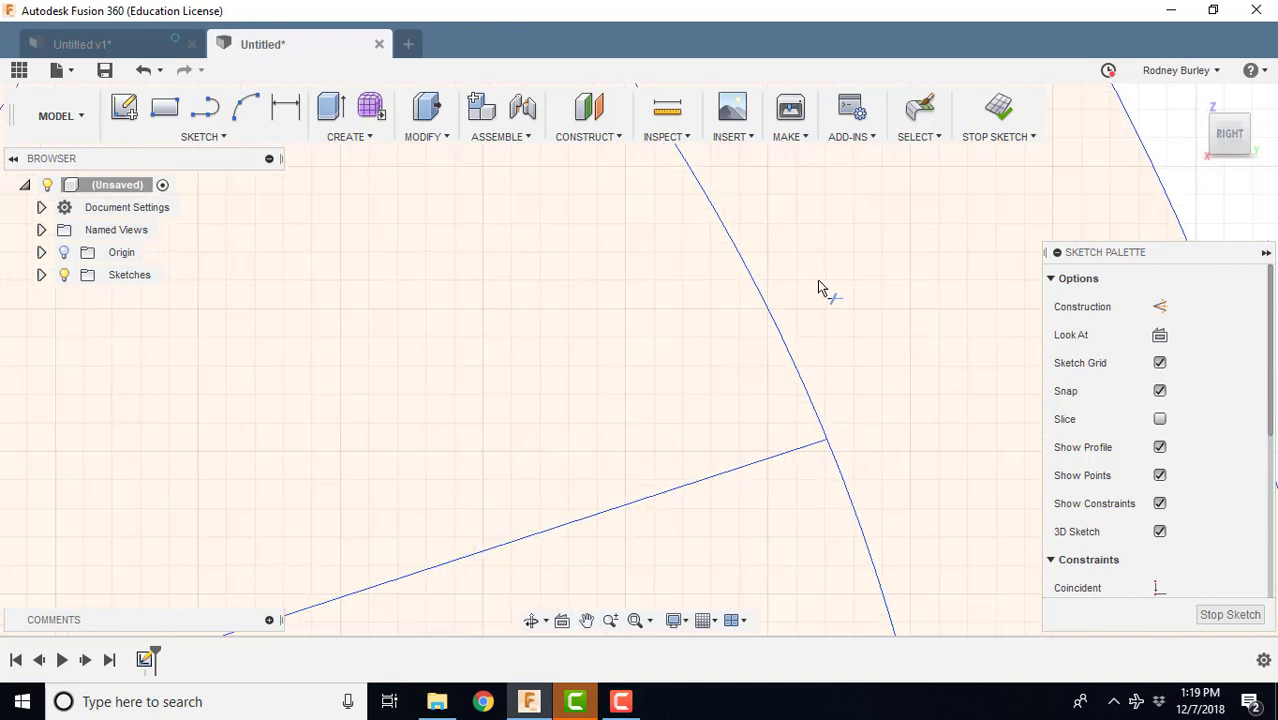
mouse_move(786, 240)
middle_mouse_down()
mouse_move(866, 459)
mouse_move(750, 331)
mouse_move(593, 320)
mouse_move(773, 379)
mouse_move(881, 436)
middle_mouse_up()
scroll(579, 237, "down", 1)
middle_click_drag(579, 237, 727, 337)
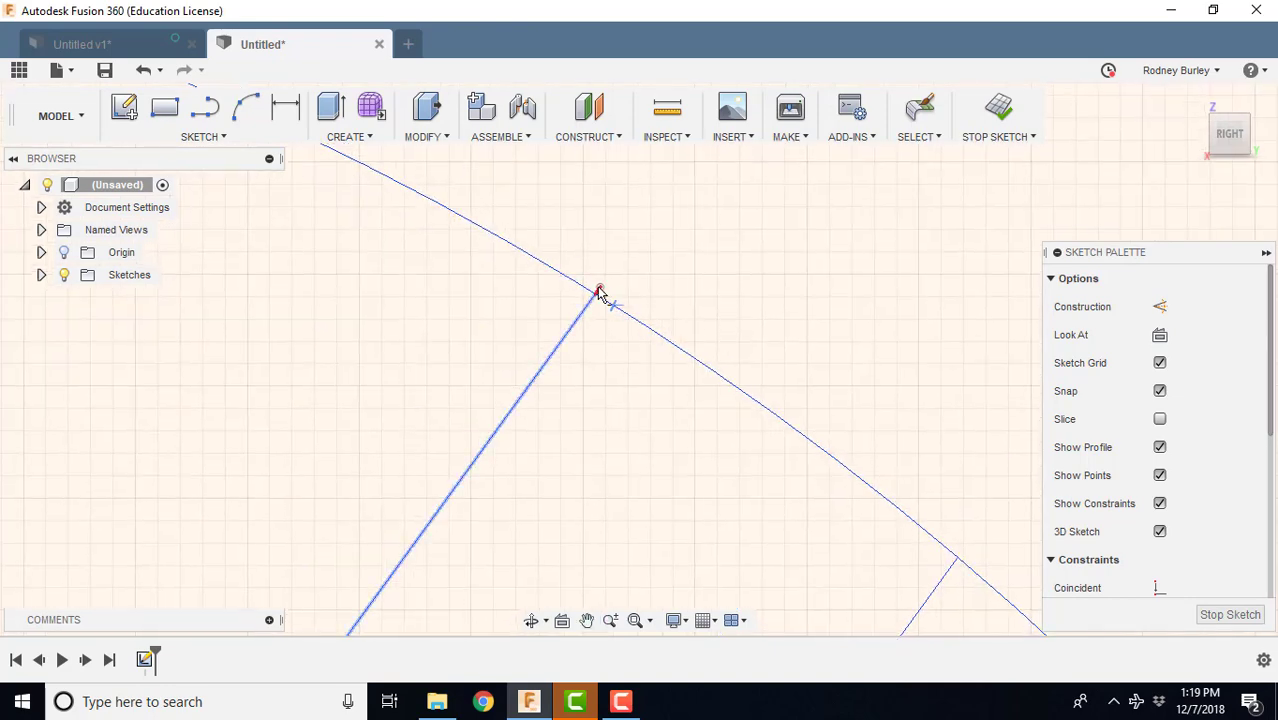
Trim the protruding end of the vertical top spoke's right line at the inner circle.
scroll(606, 260, "down", 5)
mouse_move(526, 217)
middle_mouse_down()
mouse_move(728, 328)
mouse_move(710, 362)
mouse_move(870, 419)
middle_mouse_up()
scroll(622, 312, "down", 2)
scroll(460, 325, "down", 1)
middle_click_drag(460, 325, 807, 371)
scroll(424, 290, "up", 1)
scroll(562, 278, "up", 9)
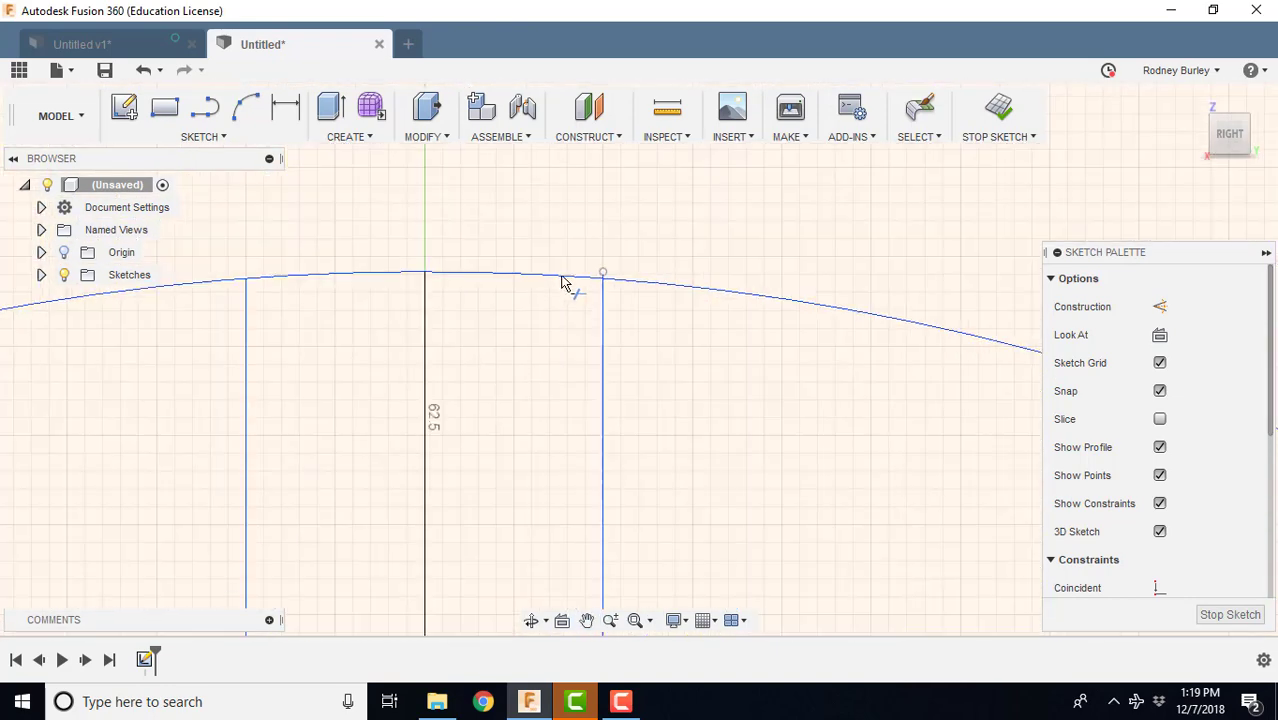
scroll(556, 482, "down", 5)
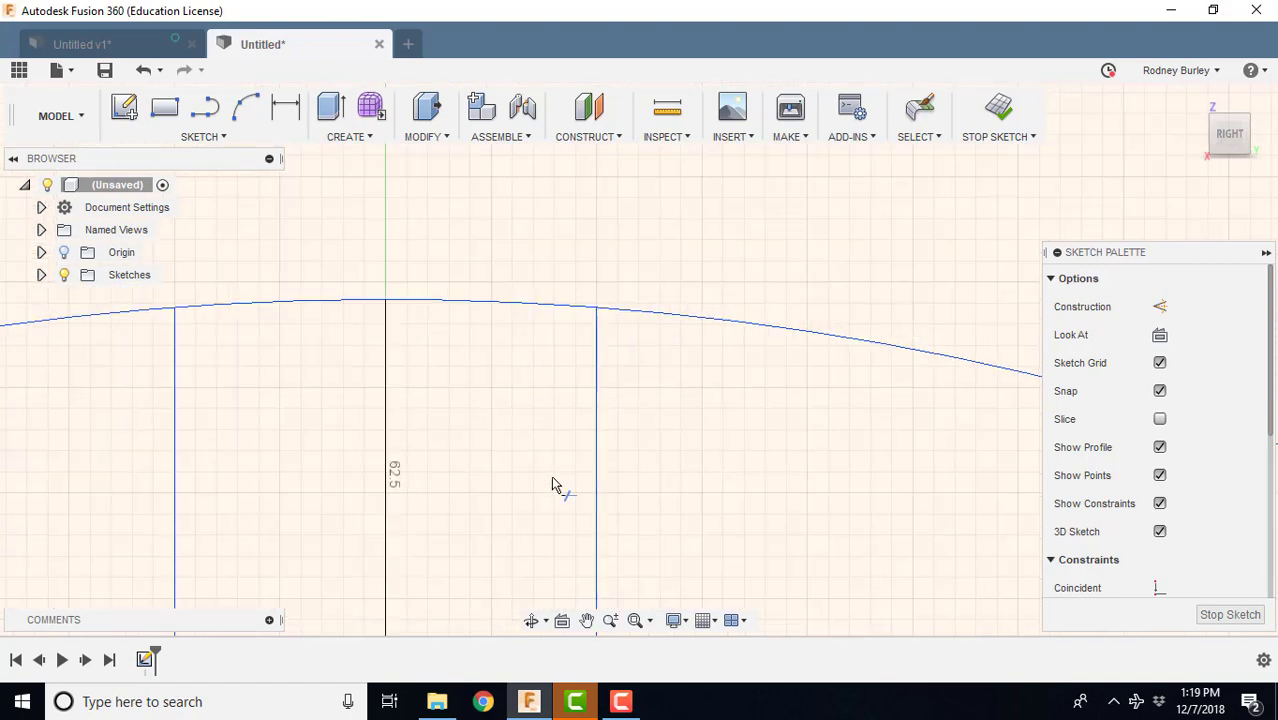
Delete the leftover points, line fragments and constraints clustered around the wheel's centre point.
middle_click_drag(562, 462, 573, 180)
scroll(573, 180, "down", 1)
scroll(682, 392, "down", 5)
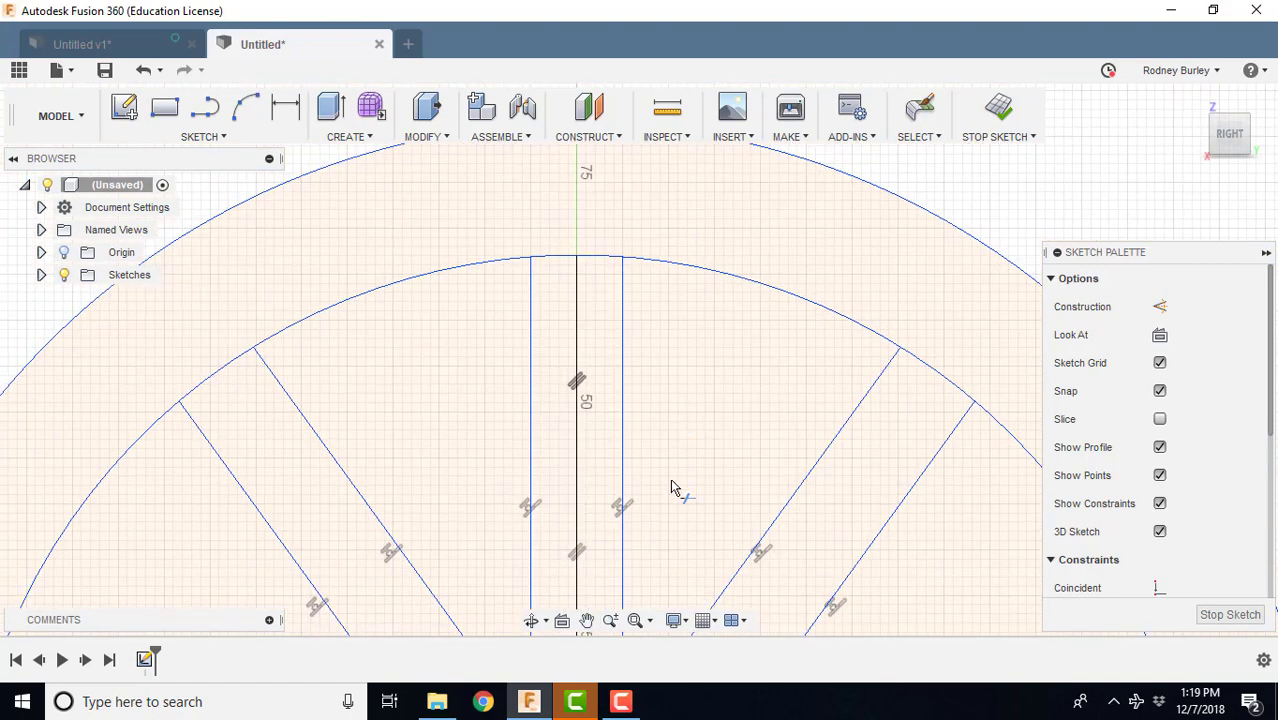
scroll(671, 480, "down", 4)
middle_click_drag(709, 540, 722, 317)
scroll(709, 432, "down", 1)
scroll(716, 395, "down", 1)
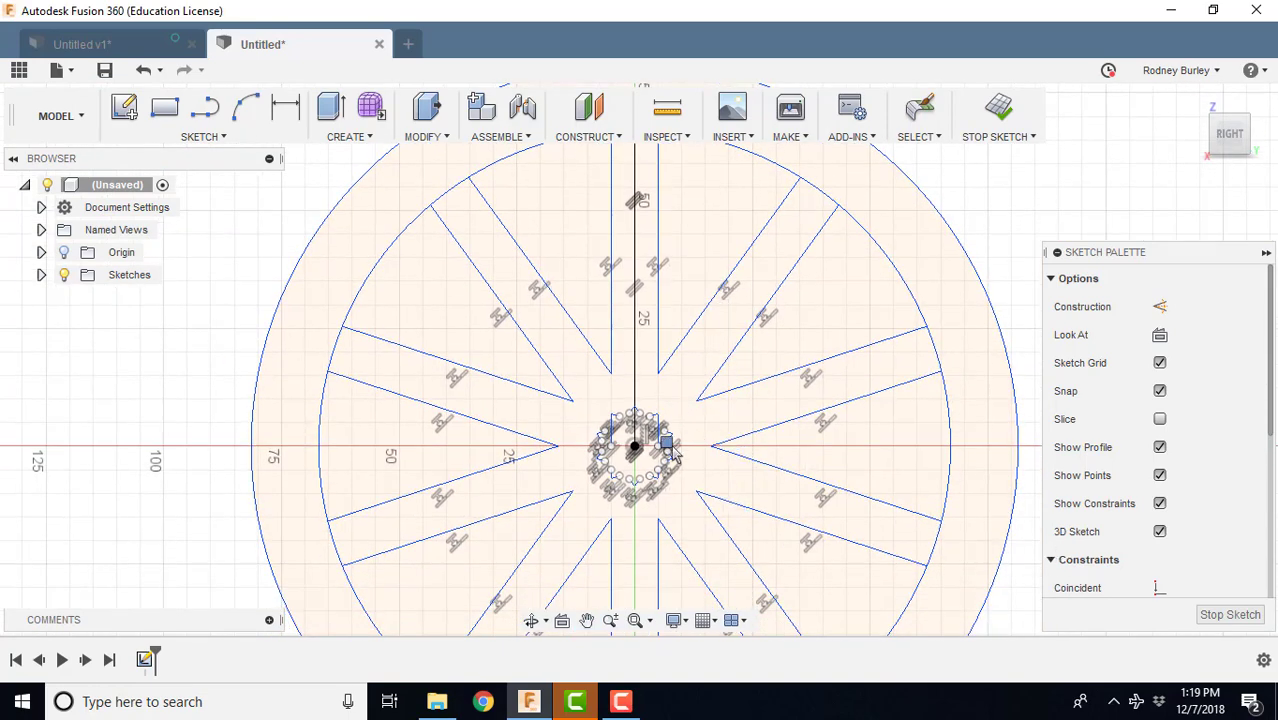
left_click_drag(671, 446, 665, 441)
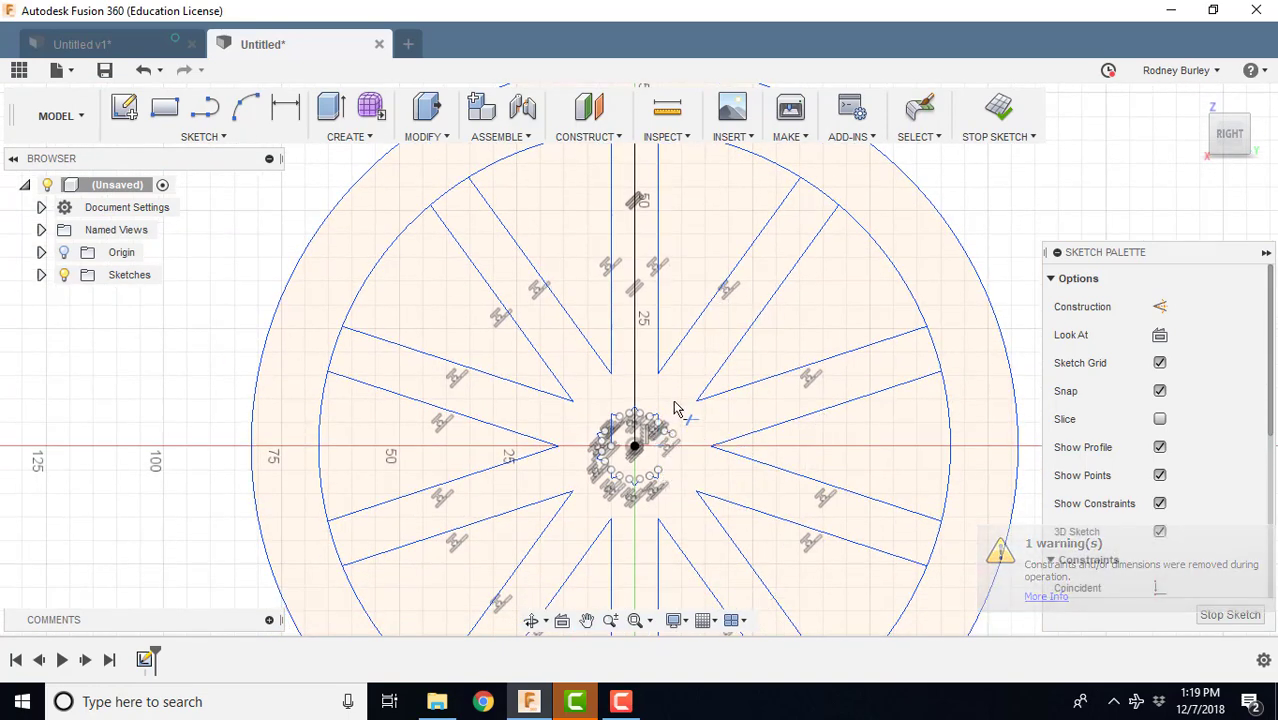
key("Escape")
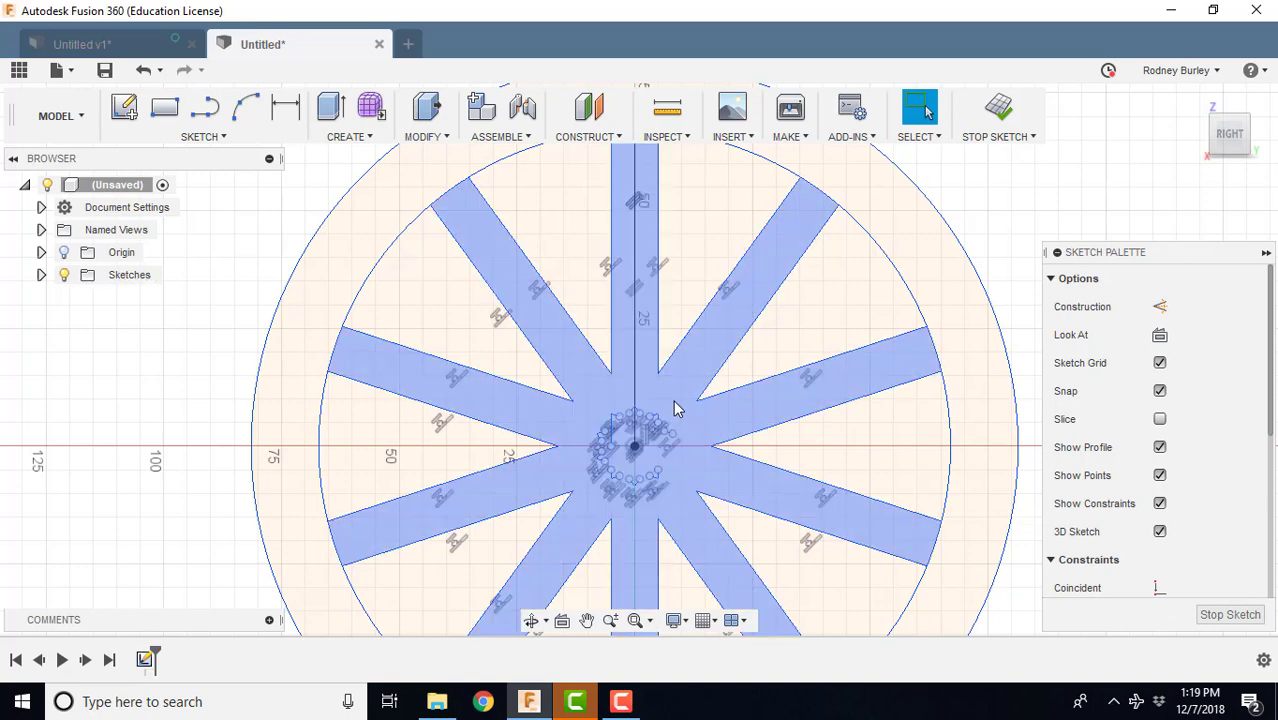
left_click(594, 516)
key("Delete")
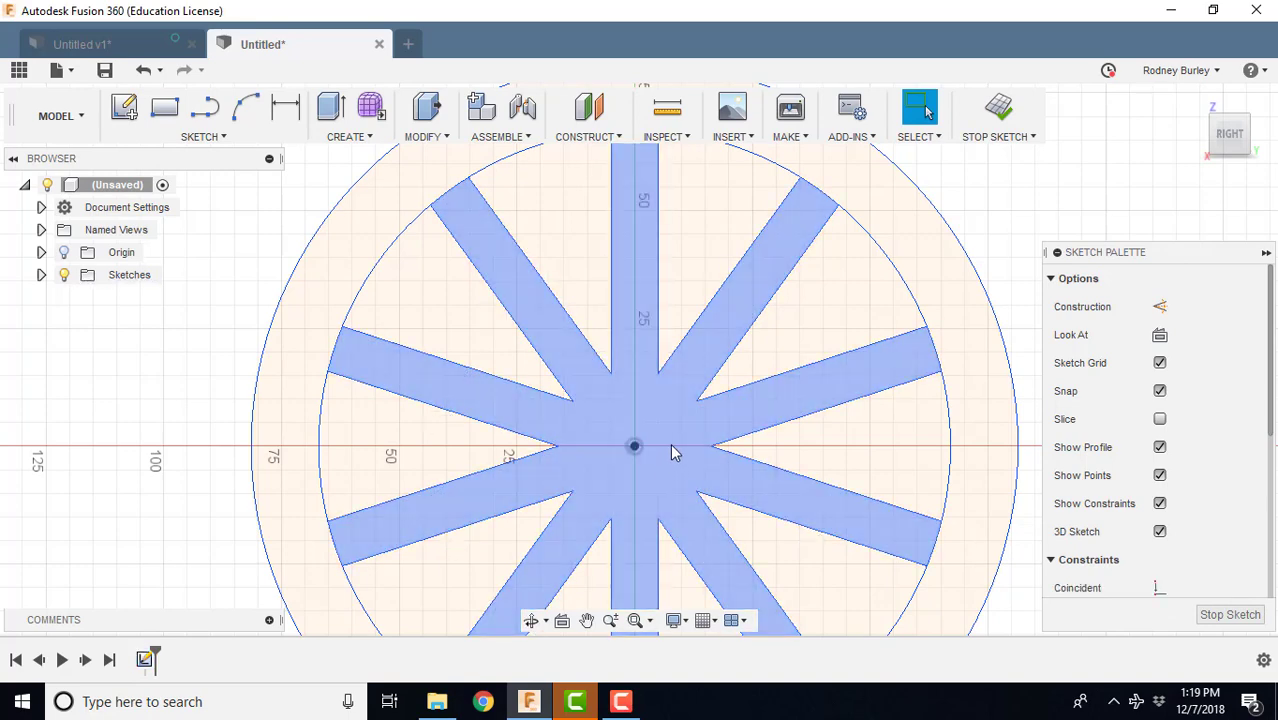
Finish the wheel sketch and select the rim's ring profile between the two circles.
scroll(668, 435, "down", 3)
scroll(675, 405, "up", 4)
scroll(677, 380, "down", 3)
scroll(677, 380, "down", 2)
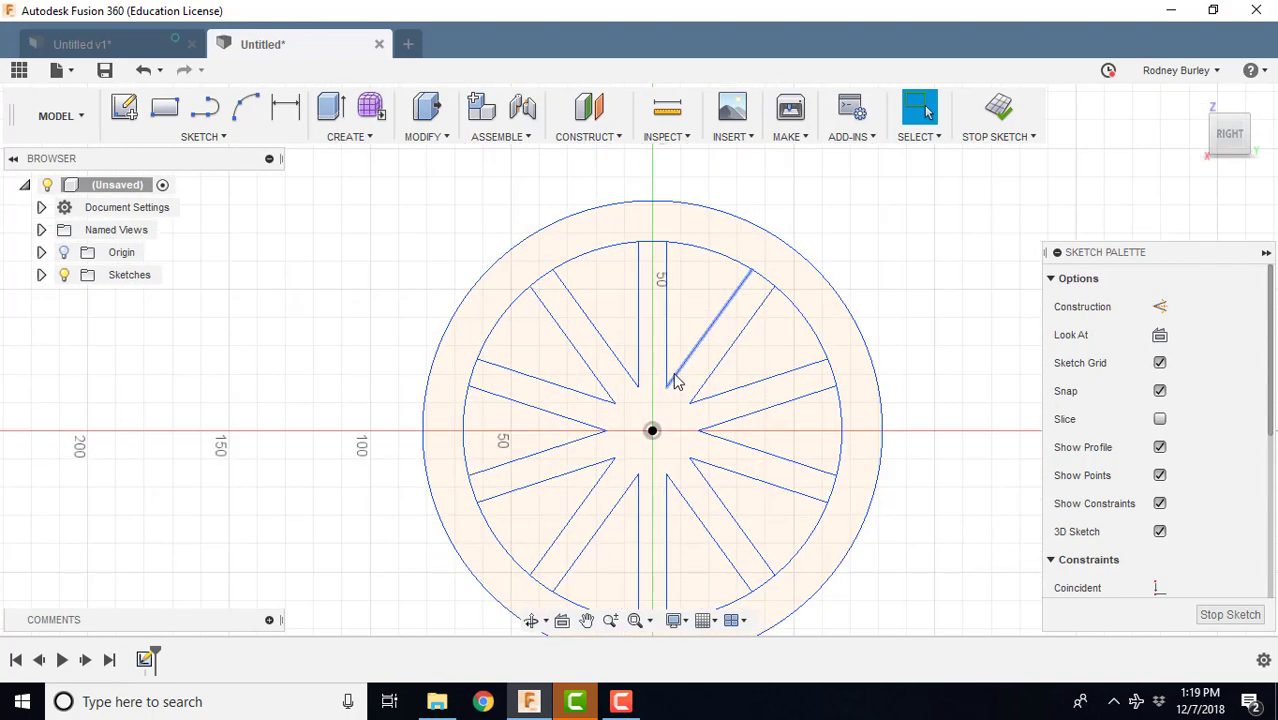
mouse_move(622, 354)
middle_mouse_down("shift")
mouse_move(613, 318)
mouse_move(643, 314)
middle_mouse_up("shift")
left_click(1213, 616)
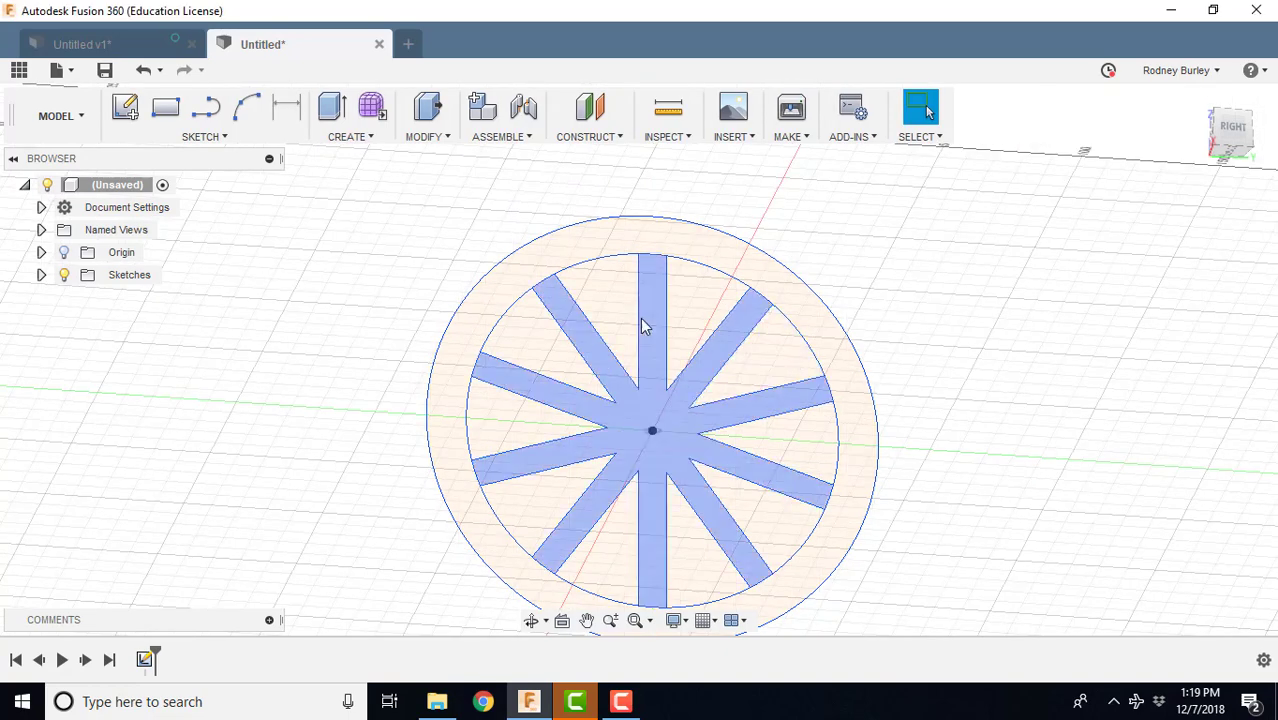
right_click(586, 252)
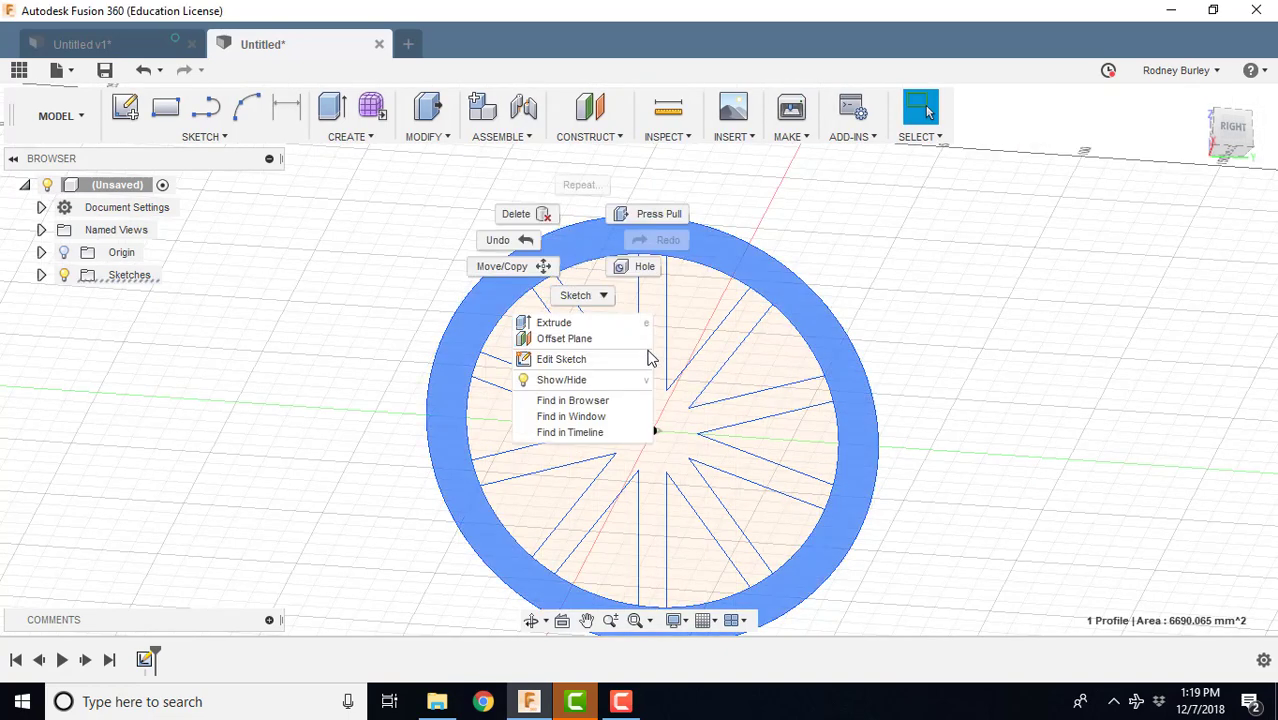
key("Escape")
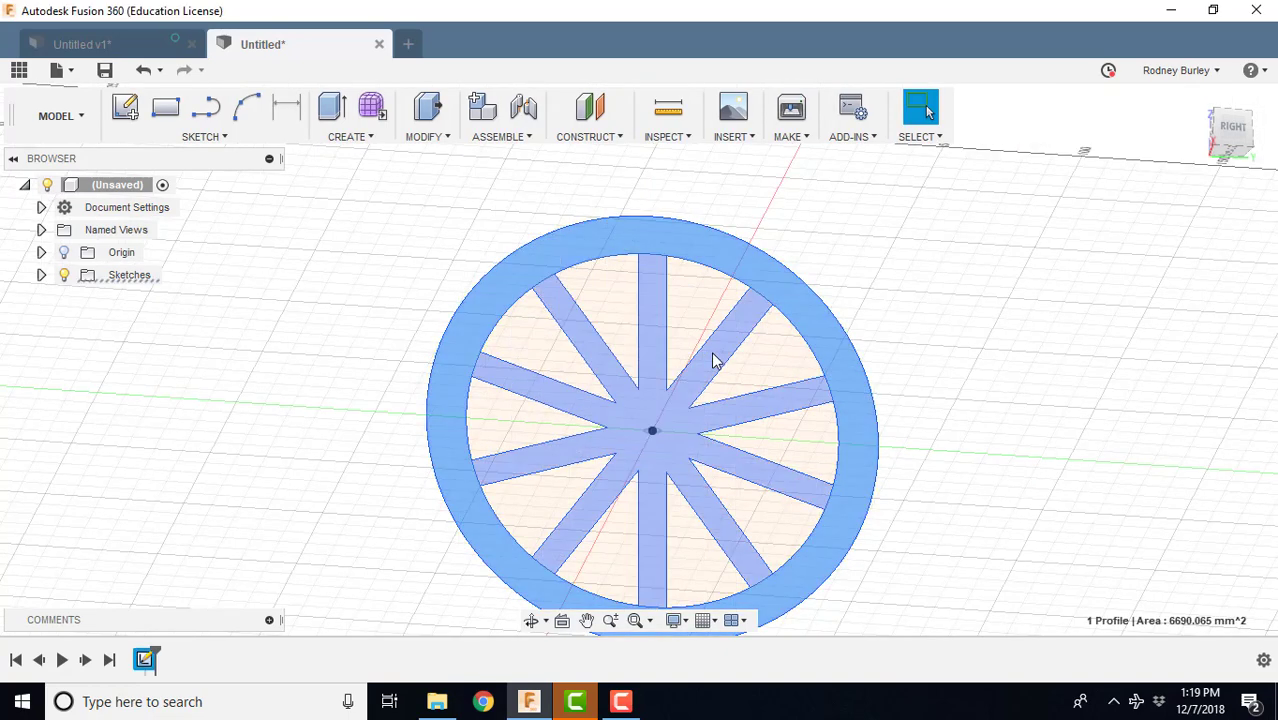
Extrude the rim ring together with the connected spoke profile by -80 mm as a new body.
right_click(657, 353)
left_click(725, 328)
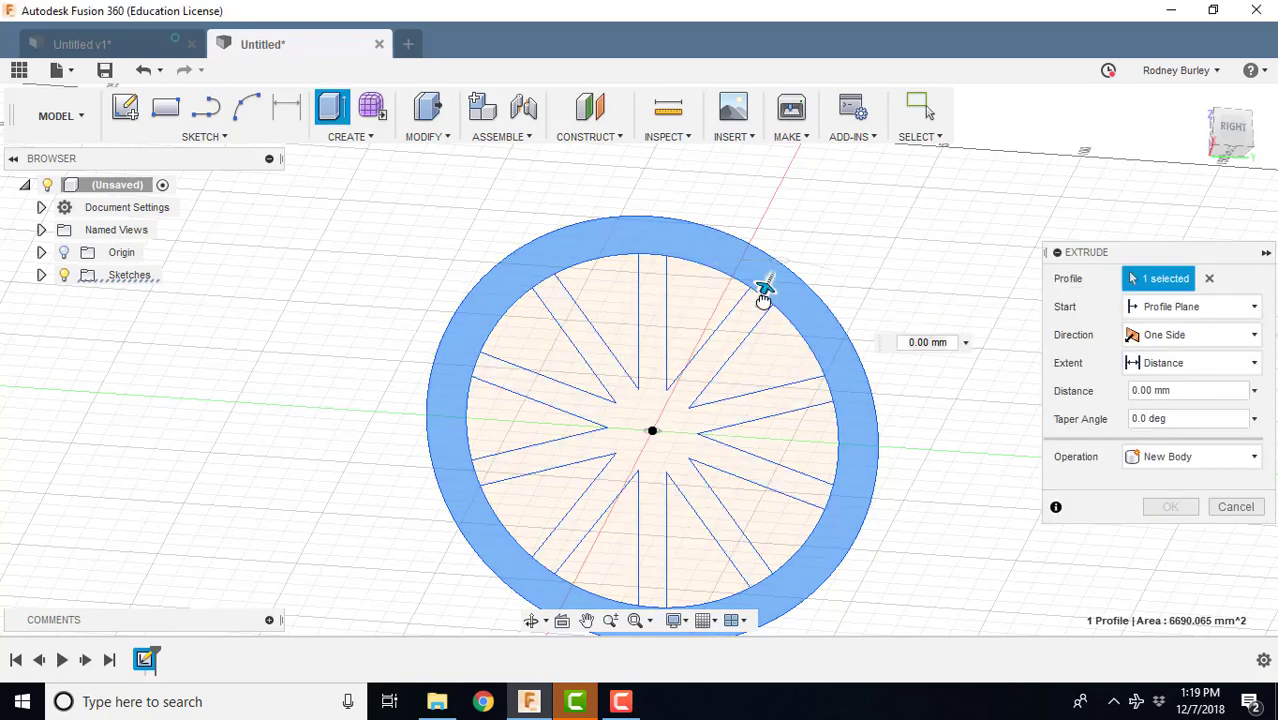
left_click_drag(763, 300, 716, 367)
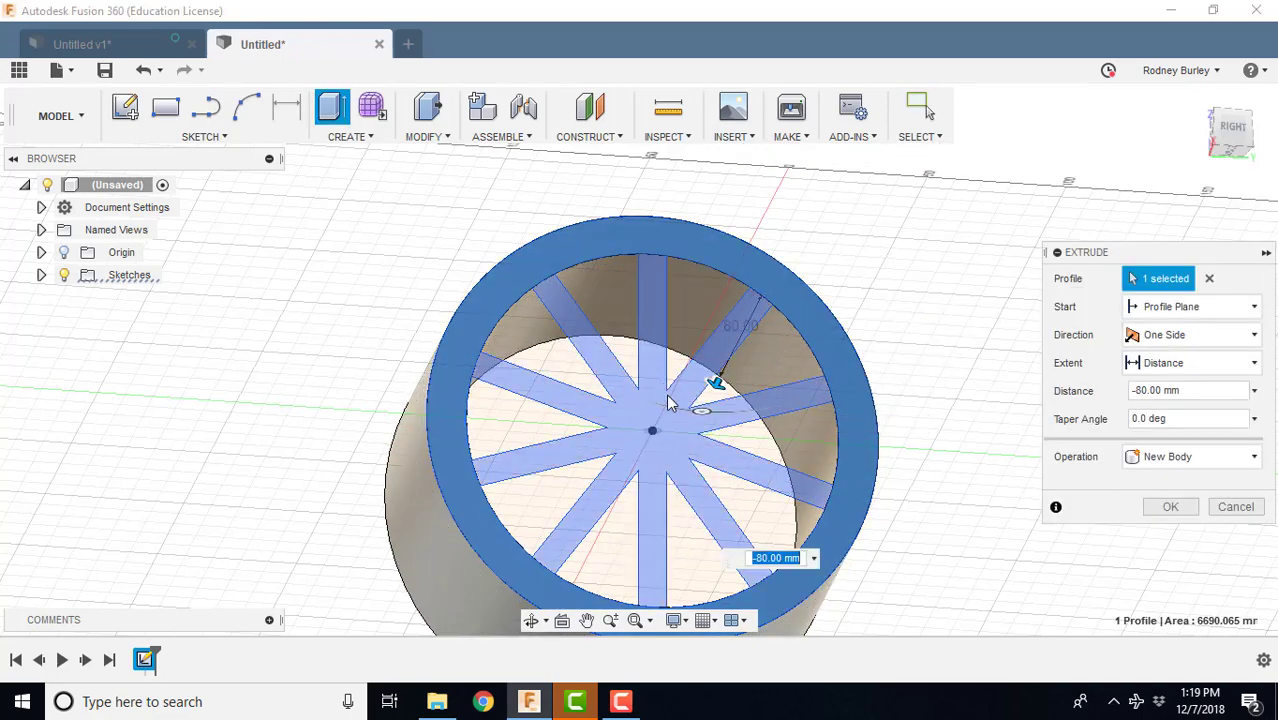
left_click(670, 403)
scroll(765, 477, "down", 2)
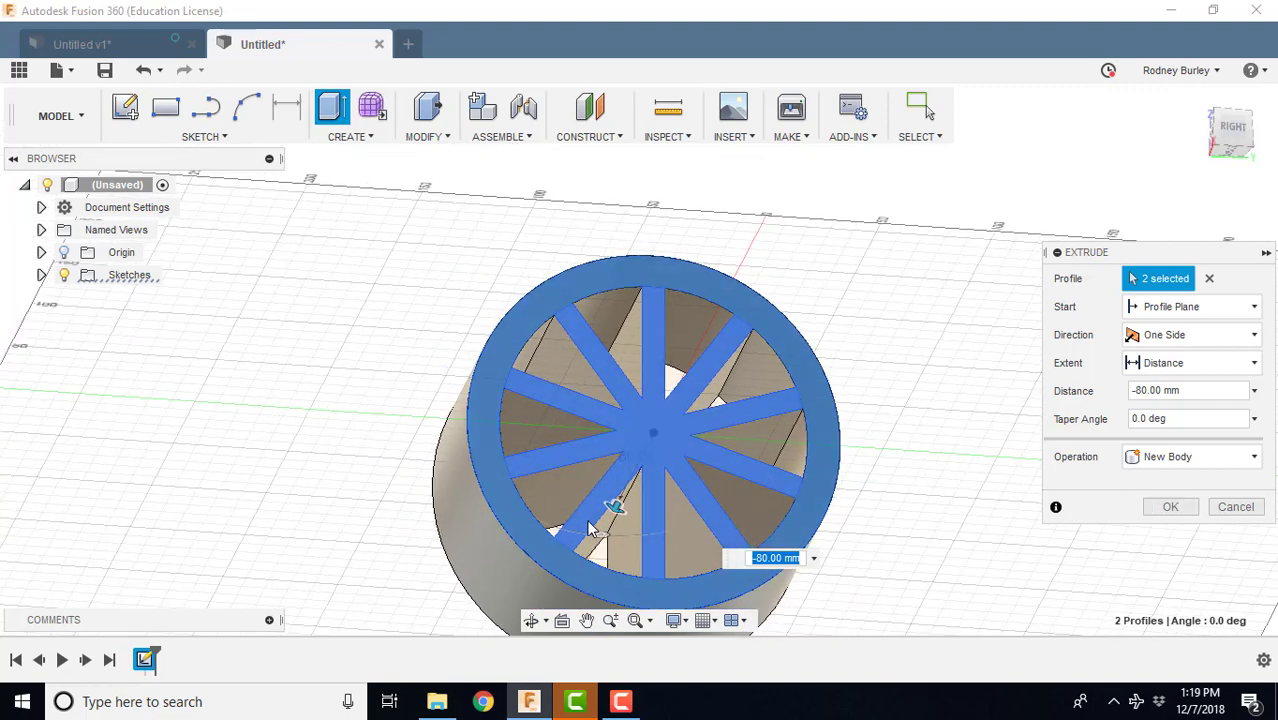
left_click(1183, 507)
Reopen the extruded wheel's base sketch for editing.
middle_click_drag(1073, 477, 745, 357, "shift")
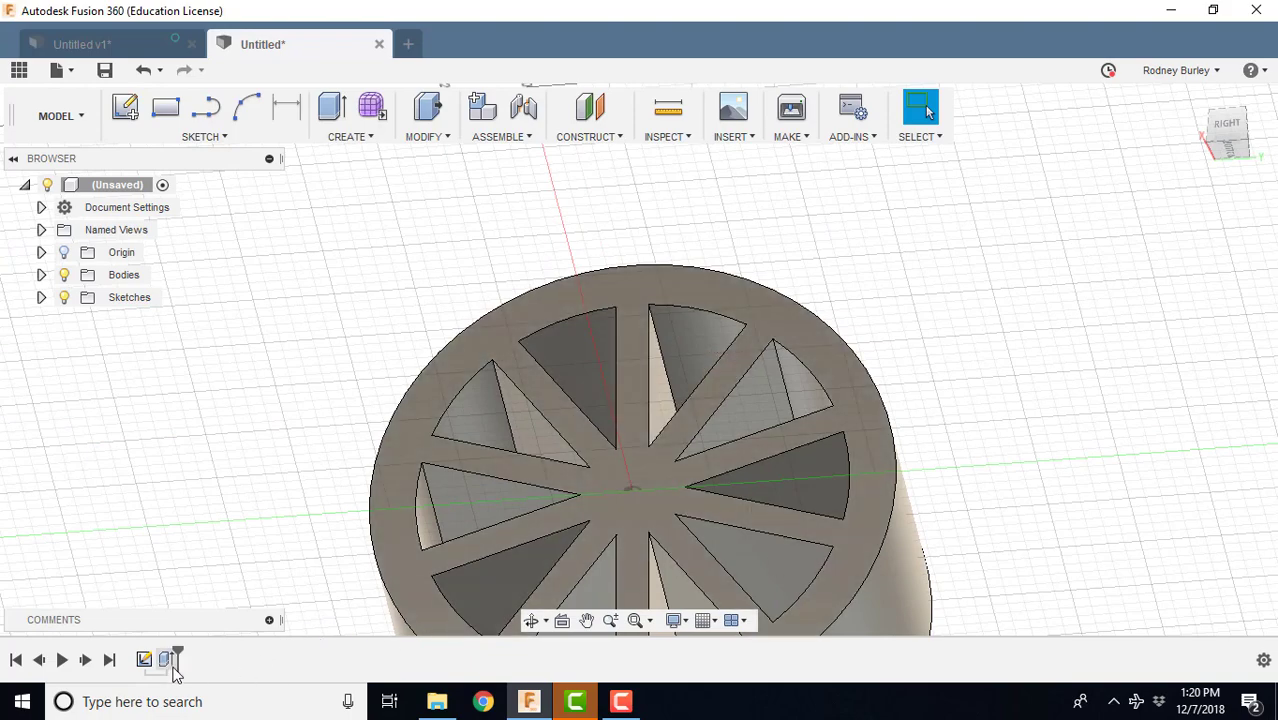
right_click(144, 659)
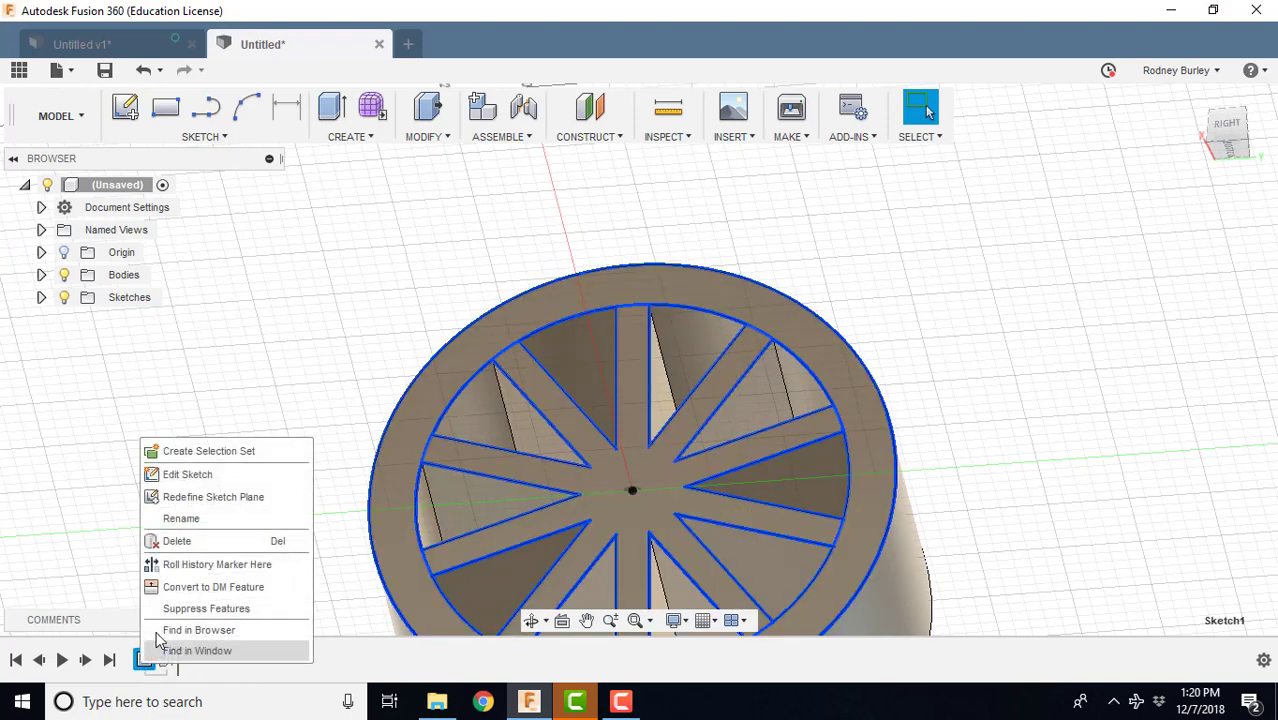
left_click(185, 474)
scroll(654, 350, "up", 3)
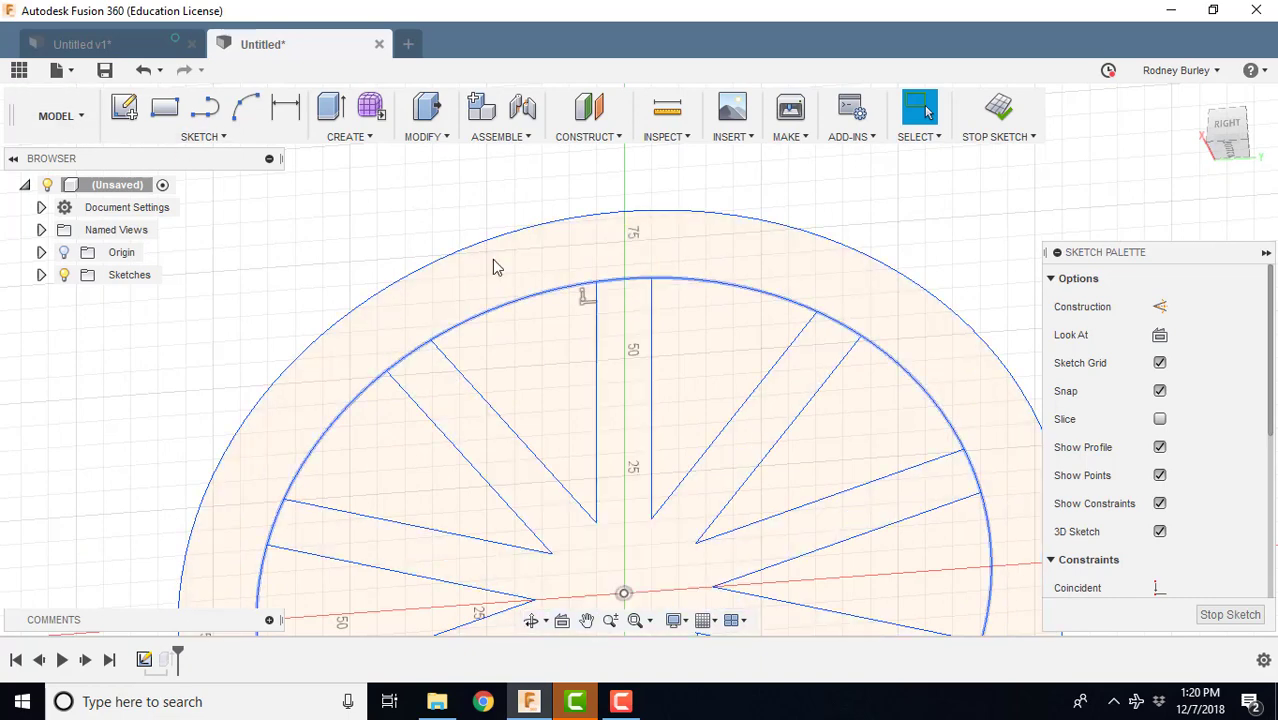
Break the inner circle at the vertical top spoke and delete the short arc across the spoke's end.
left_click(214, 139)
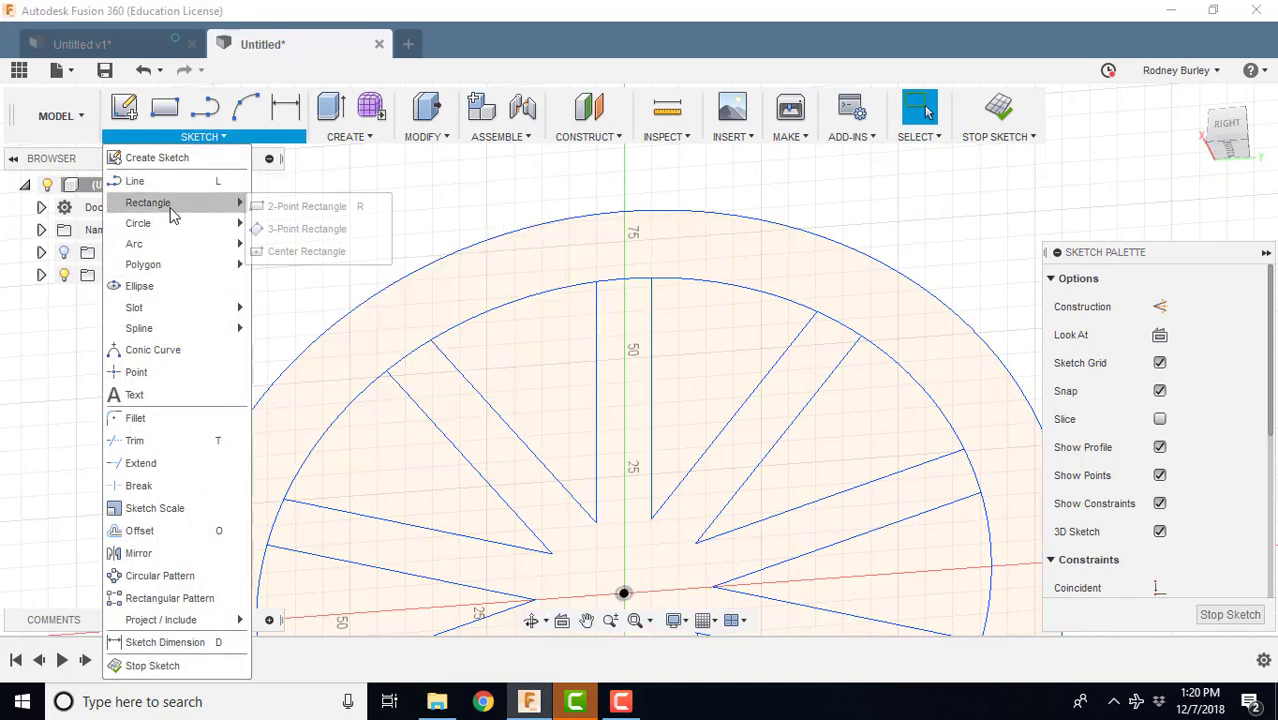
left_click(140, 441)
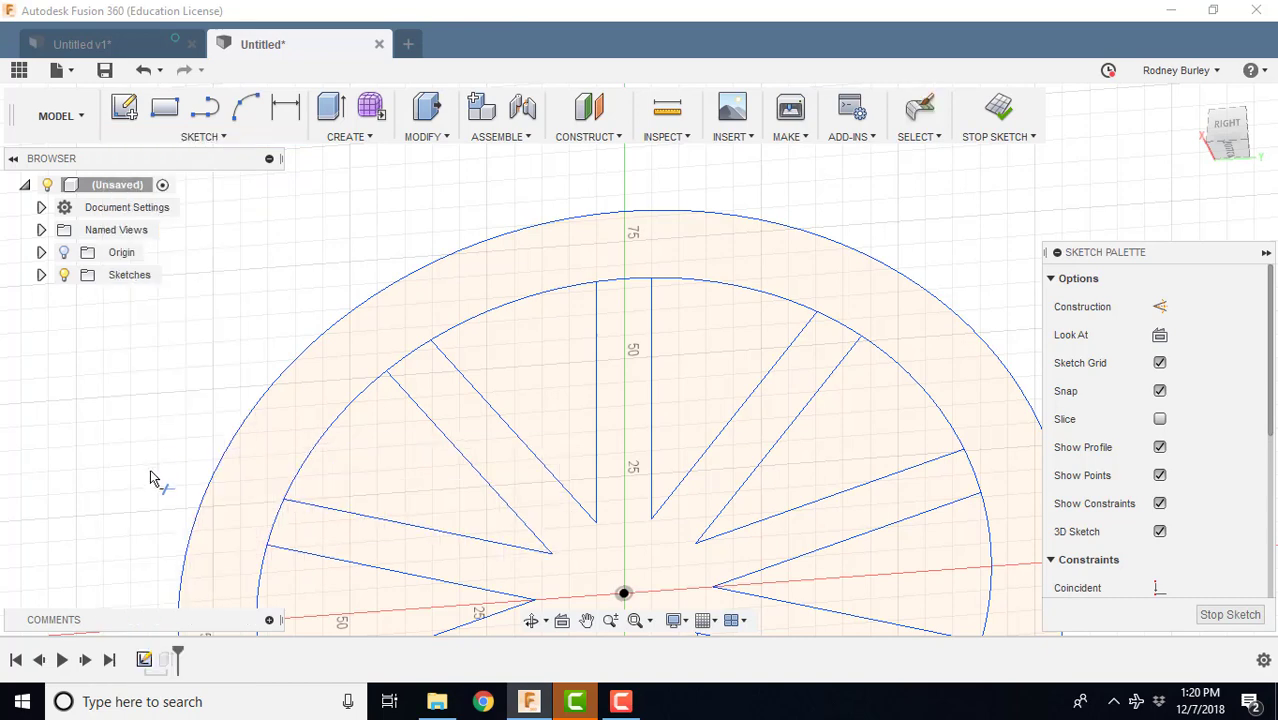
left_click(200, 137)
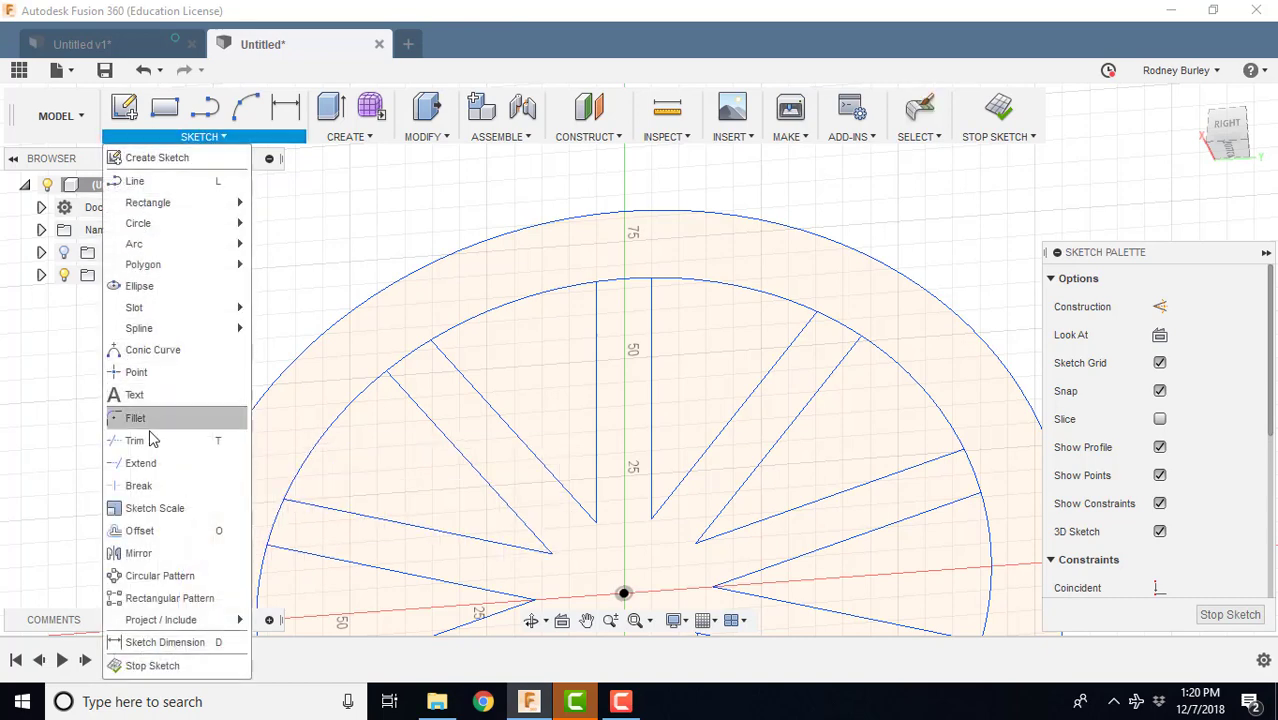
left_click(140, 486)
left_click(630, 283)
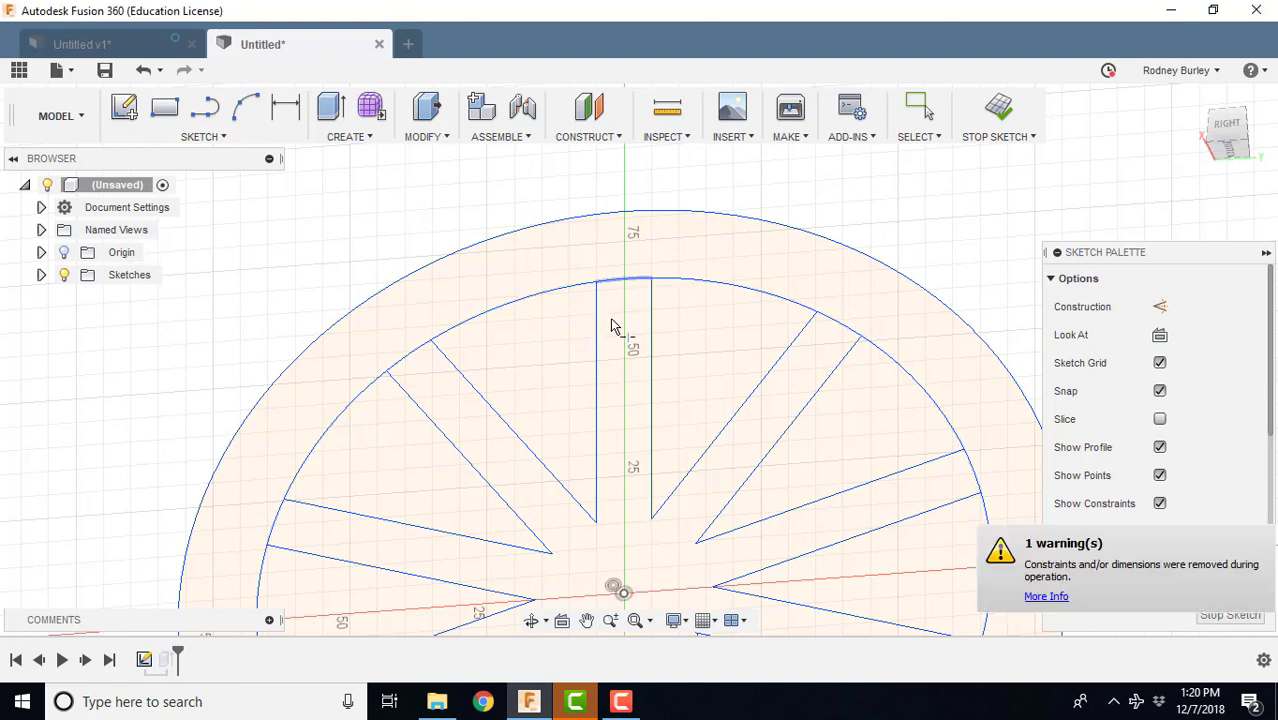
key("Escape")
left_click(624, 281)
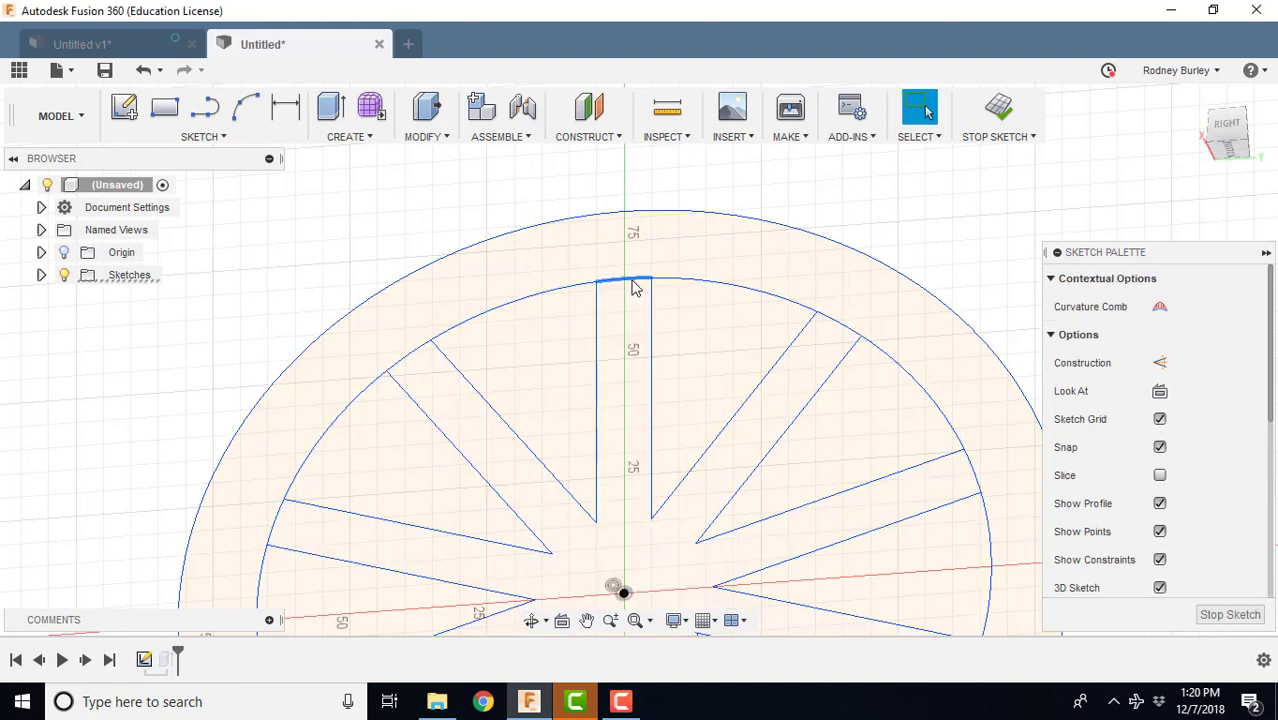
key("Delete")
Draw a straight line about 10 mm long across the top spoke's open end, joining its two side lines at the inner circle.
scroll(620, 288, "up", 3)
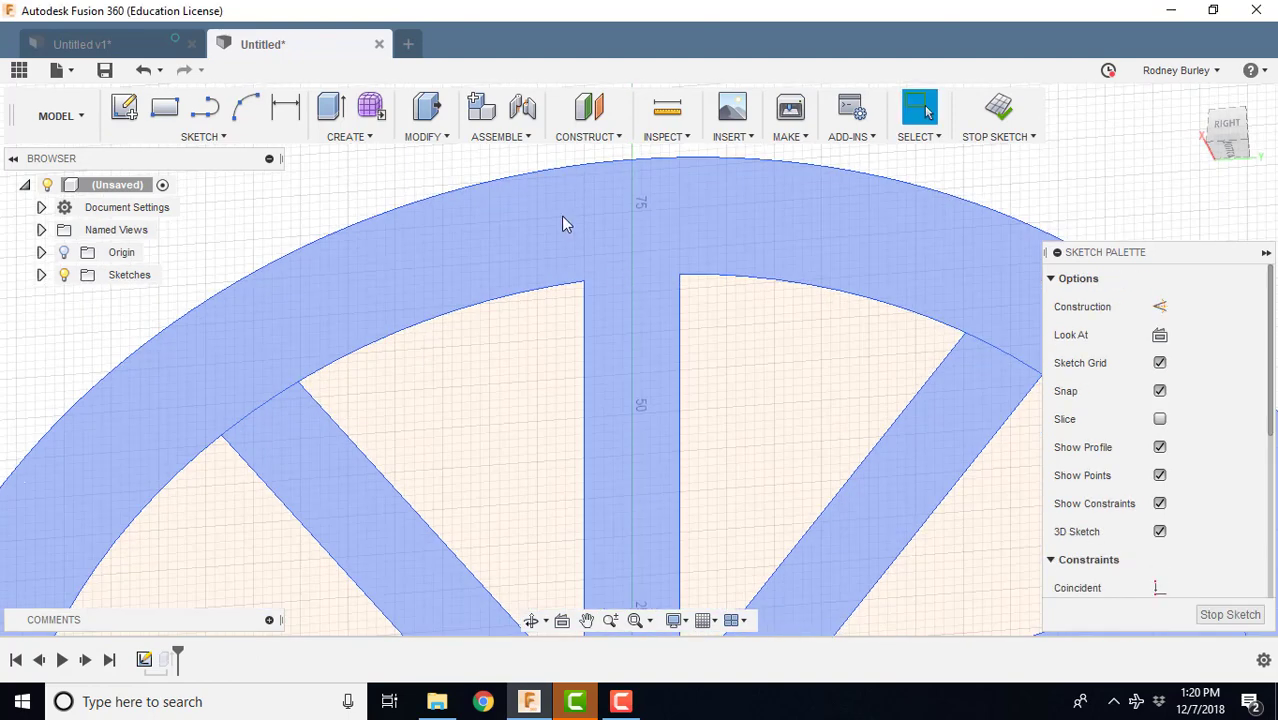
left_click(206, 108)
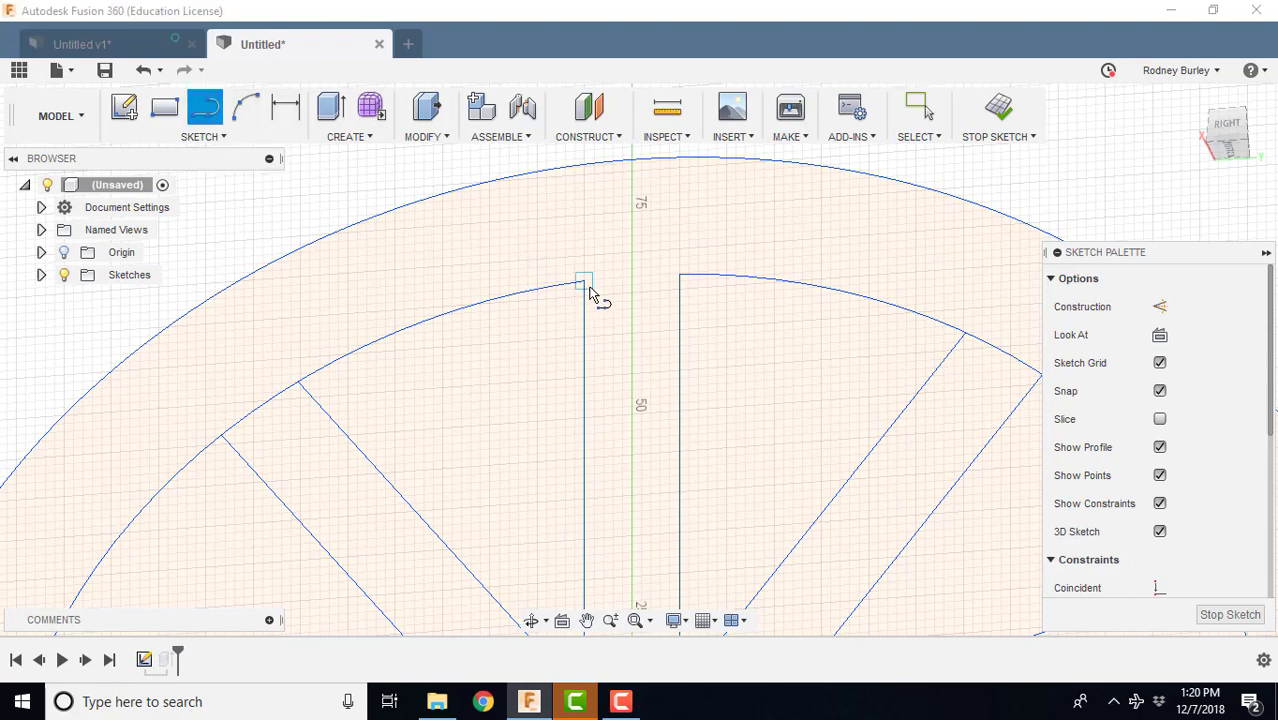
scroll(590, 293, "up", 5)
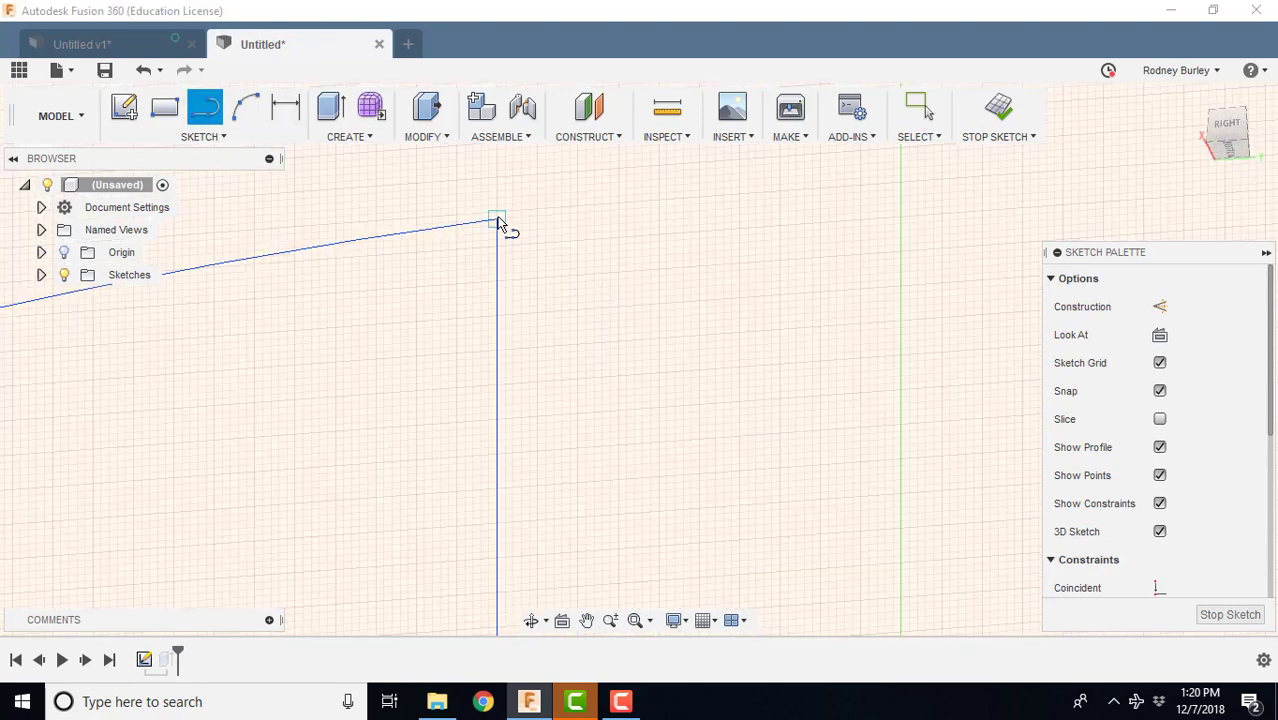
scroll(598, 256, "down", 2)
middle_click_drag(719, 277, 425, 336)
scroll(825, 281, "up", 4)
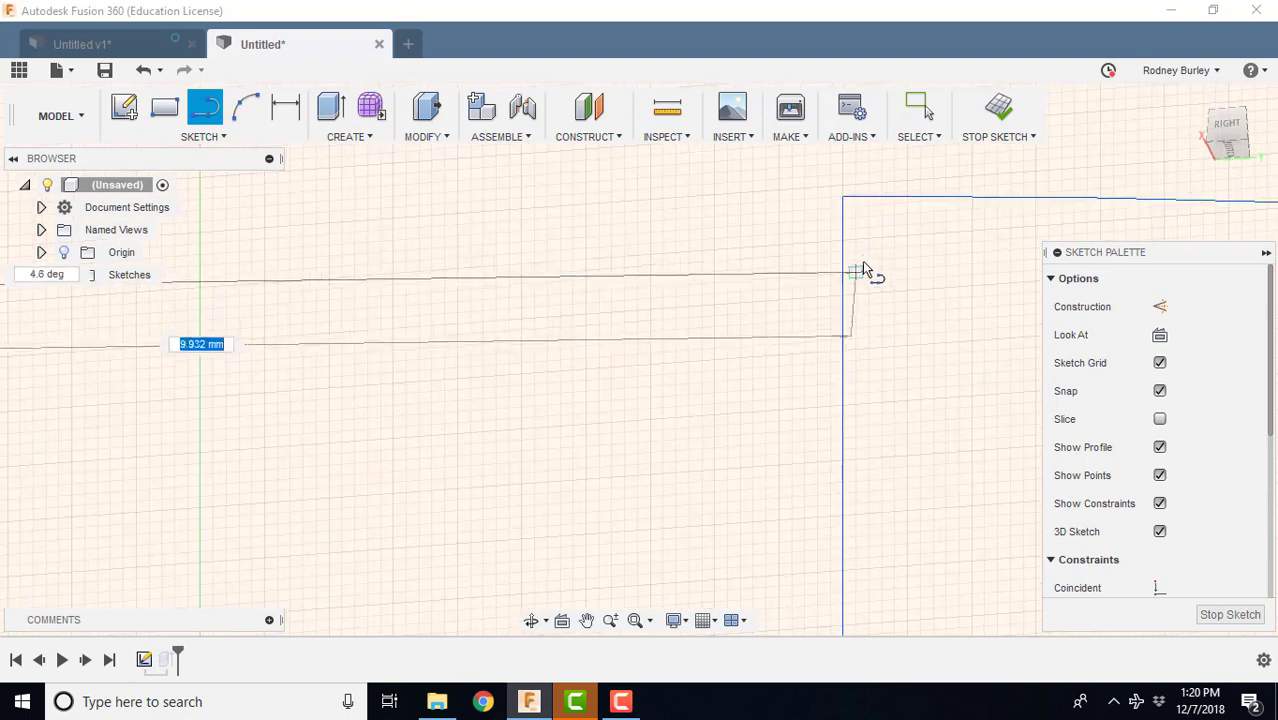
left_click(846, 200)
scroll(750, 343, "down", 4)
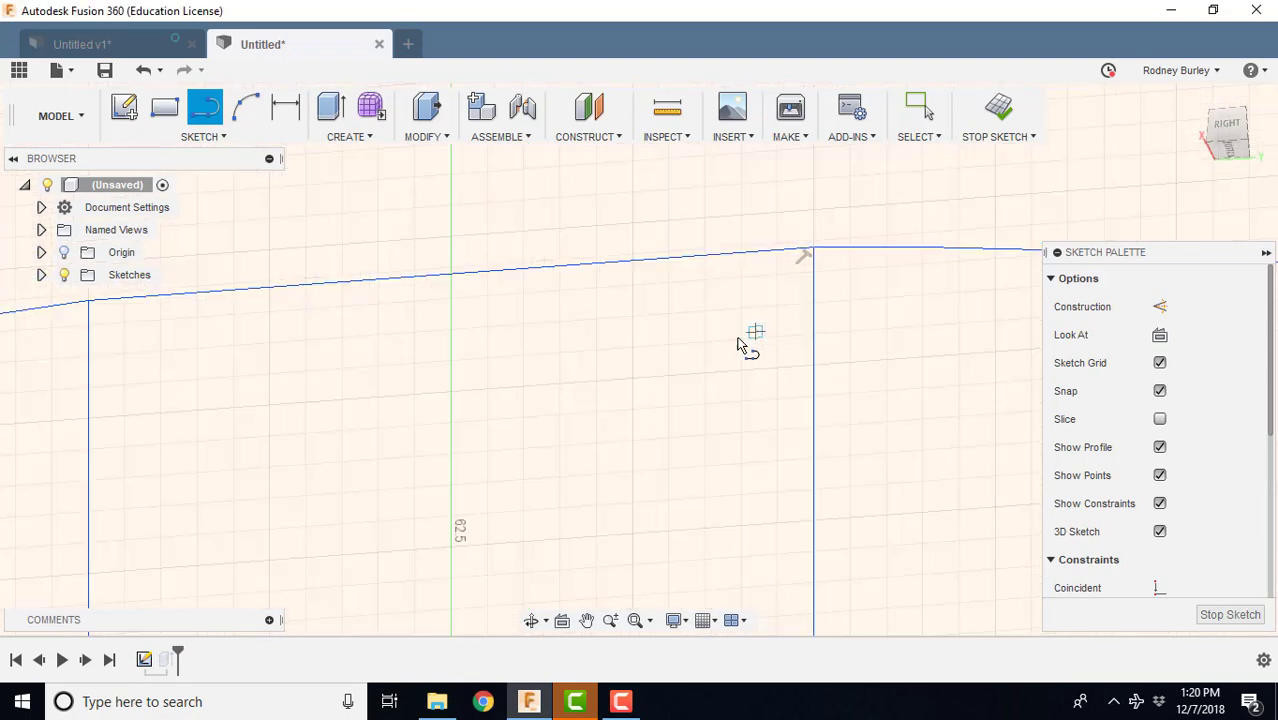
Create a construction plane at an angle of 0 deg through the straight line across the top spoke's end.
scroll(595, 378, "down", 2)
middle_click_drag(593, 379, 718, 313)
scroll(712, 319, "down", 4)
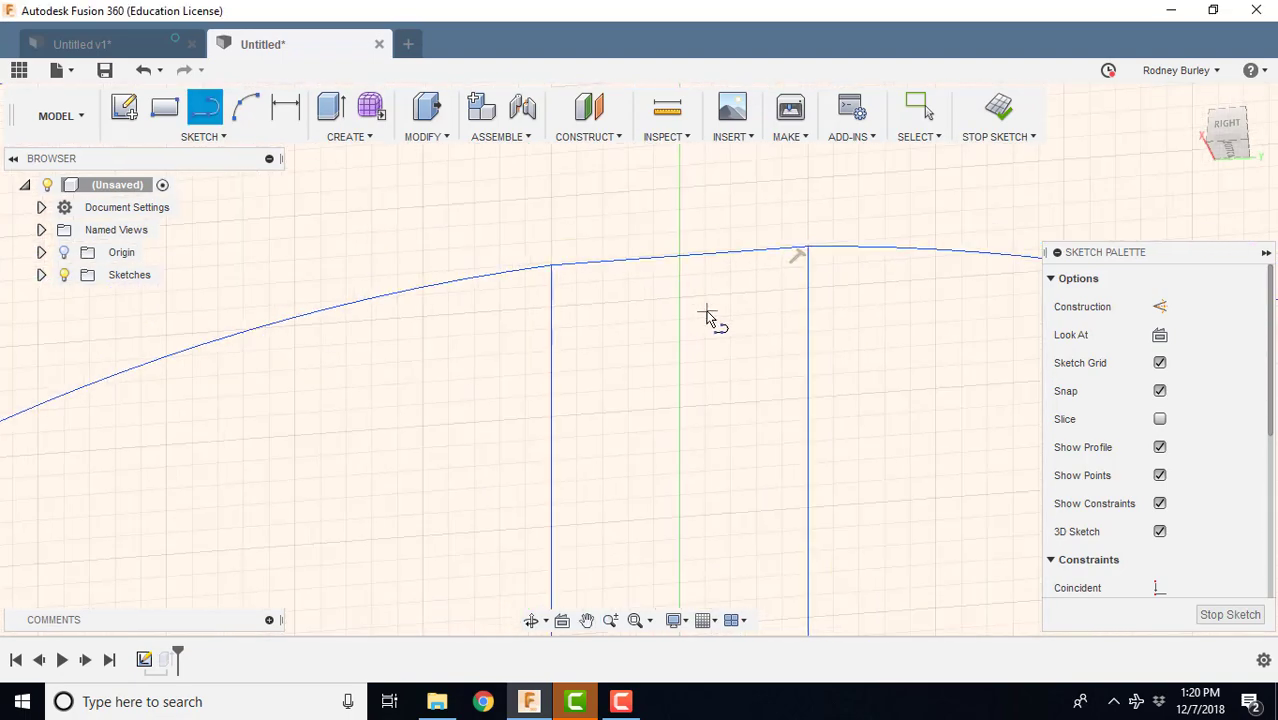
scroll(674, 351, "down", 4)
mouse_move(651, 391)
middle_mouse_down("shift")
mouse_move(639, 371)
mouse_move(644, 413)
mouse_move(606, 322)
middle_mouse_up("shift")
scroll(631, 369, "down", 5)
scroll(660, 358, "up", 4)
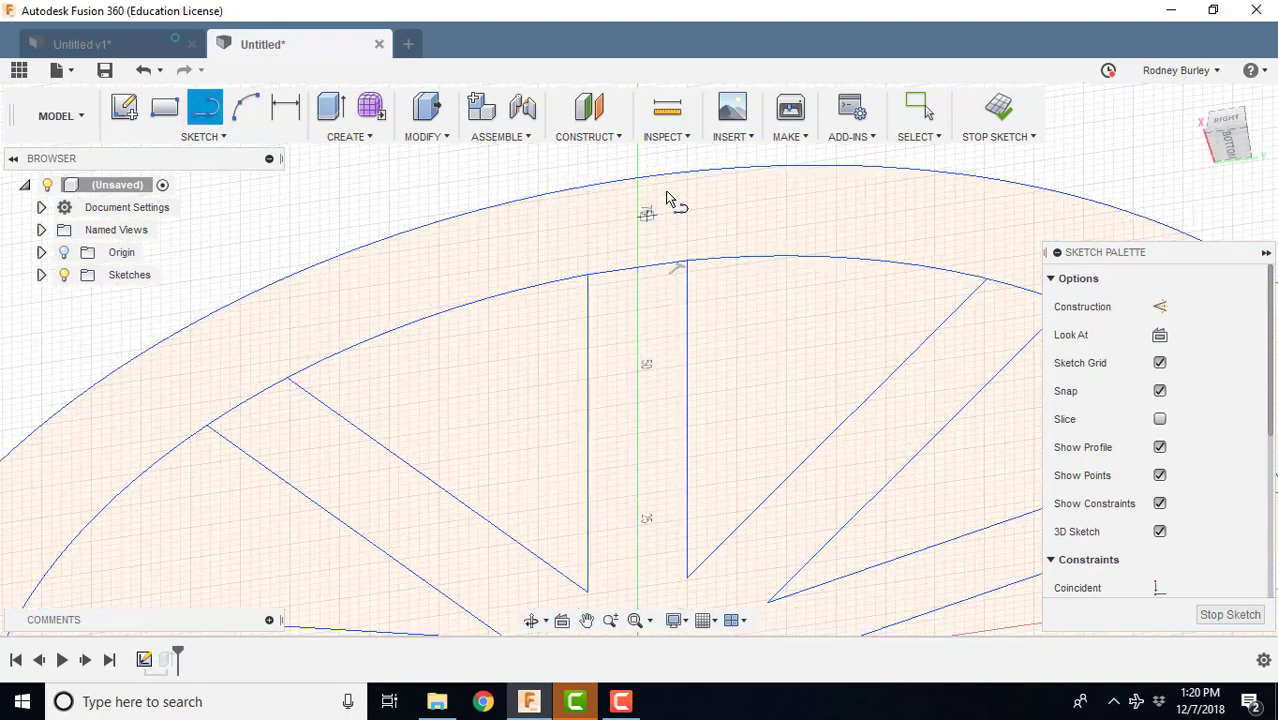
left_click(604, 140)
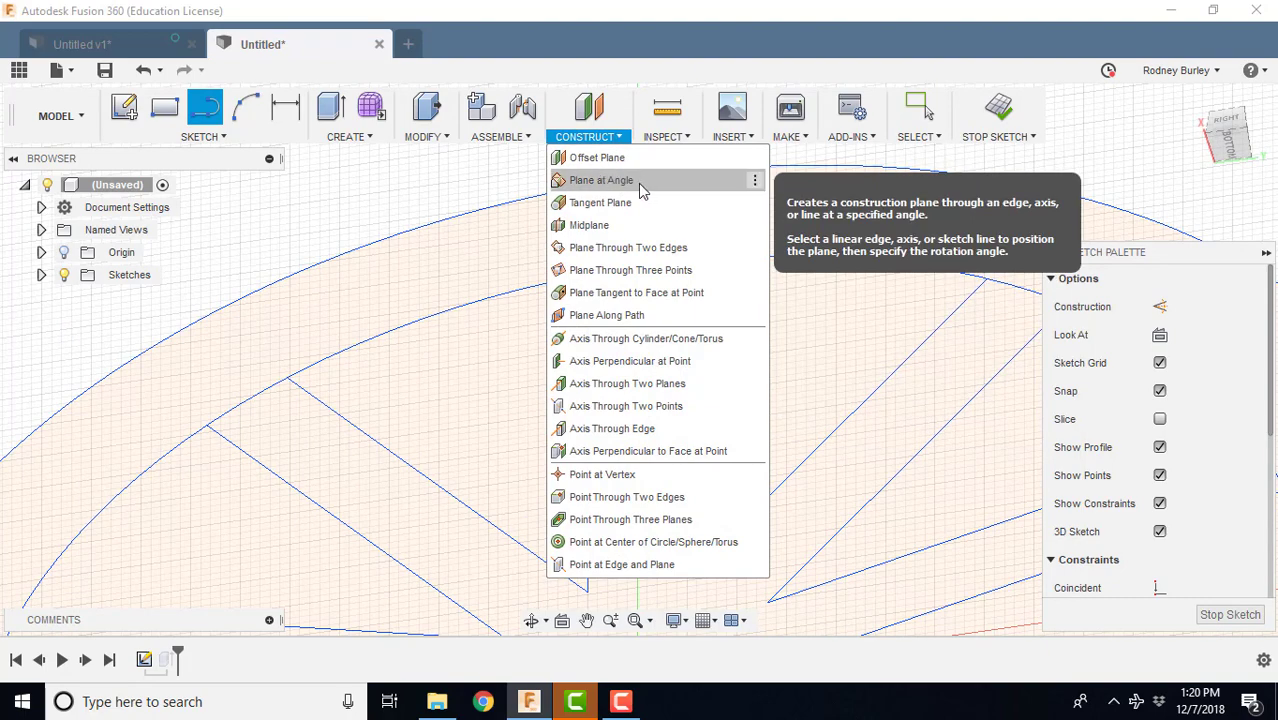
left_click(638, 183)
left_click(648, 268)
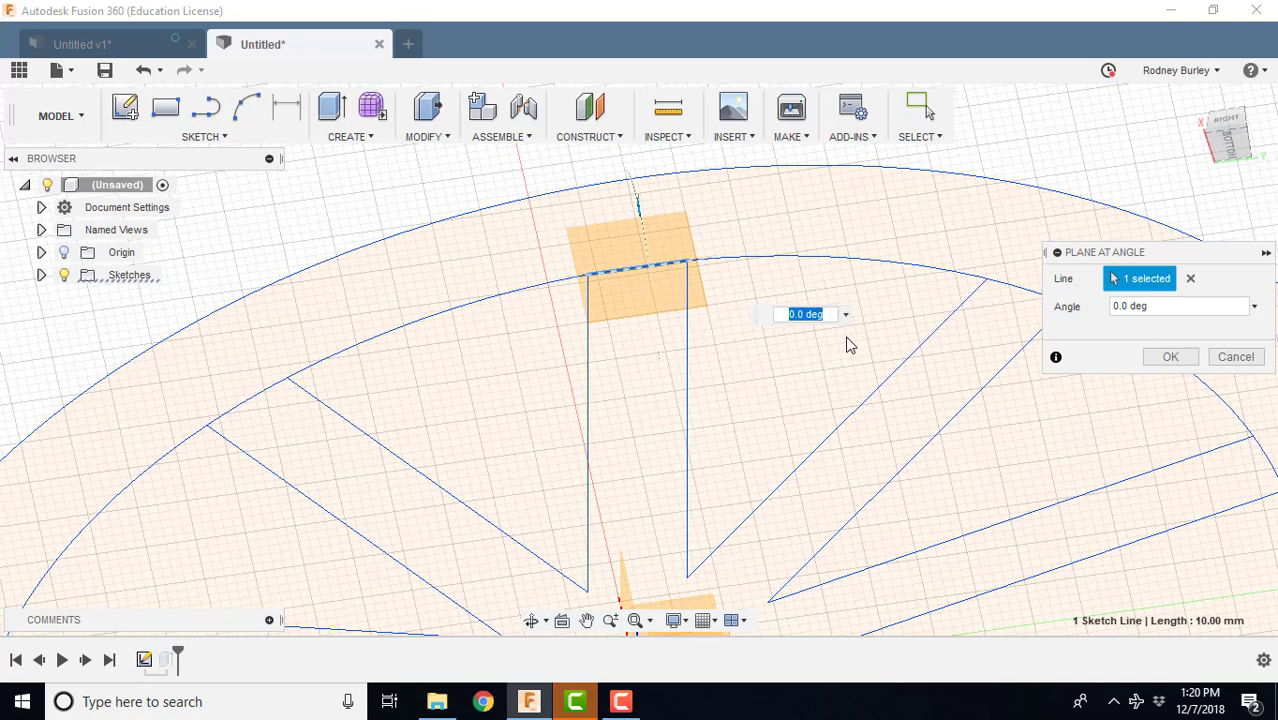
scroll(772, 334, "down", 5)
middle_click_drag(664, 408, 697, 460, "shift")
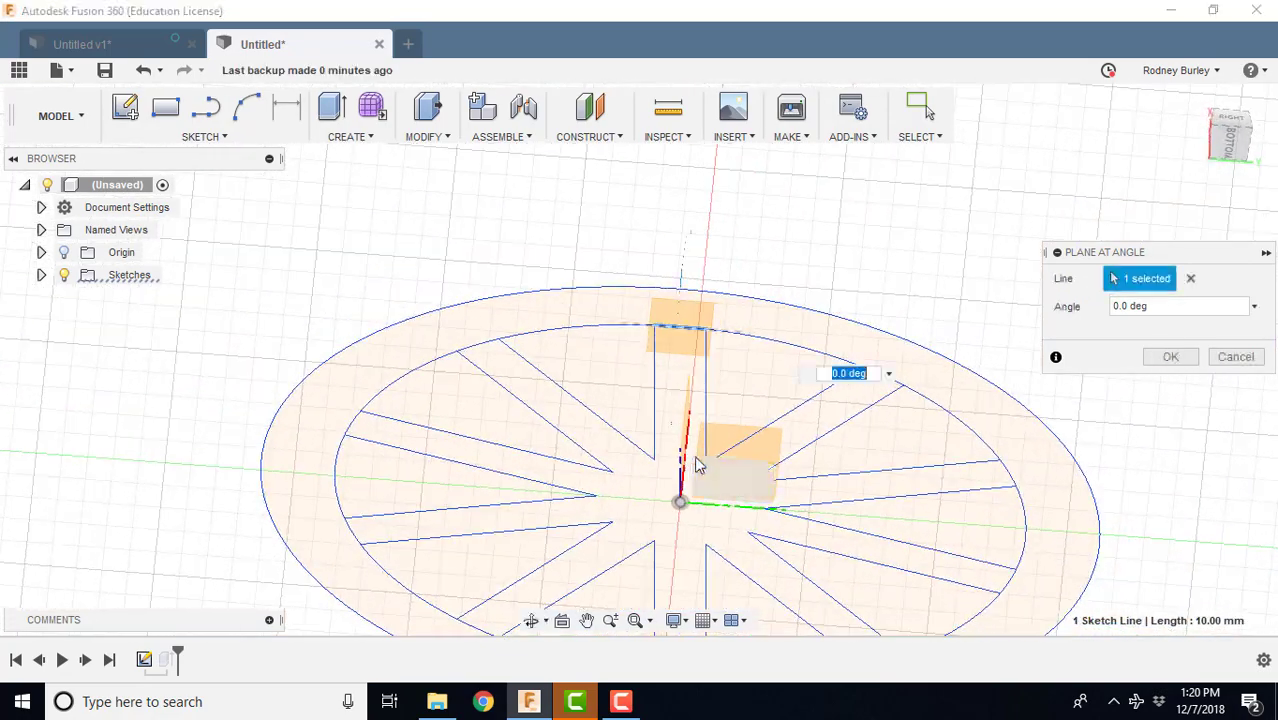
left_click(1169, 358)
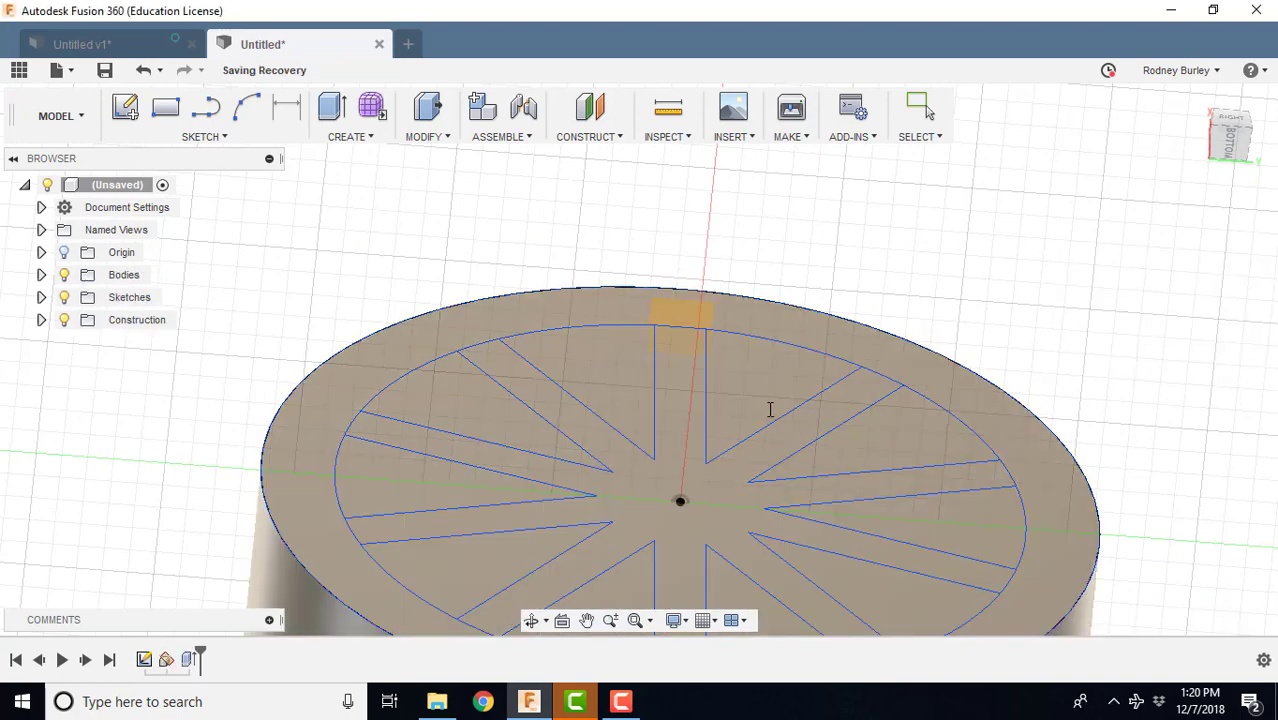
Start a line sketch on the construction plane at the top spoke's outer end.
scroll(870, 285, "up", 5)
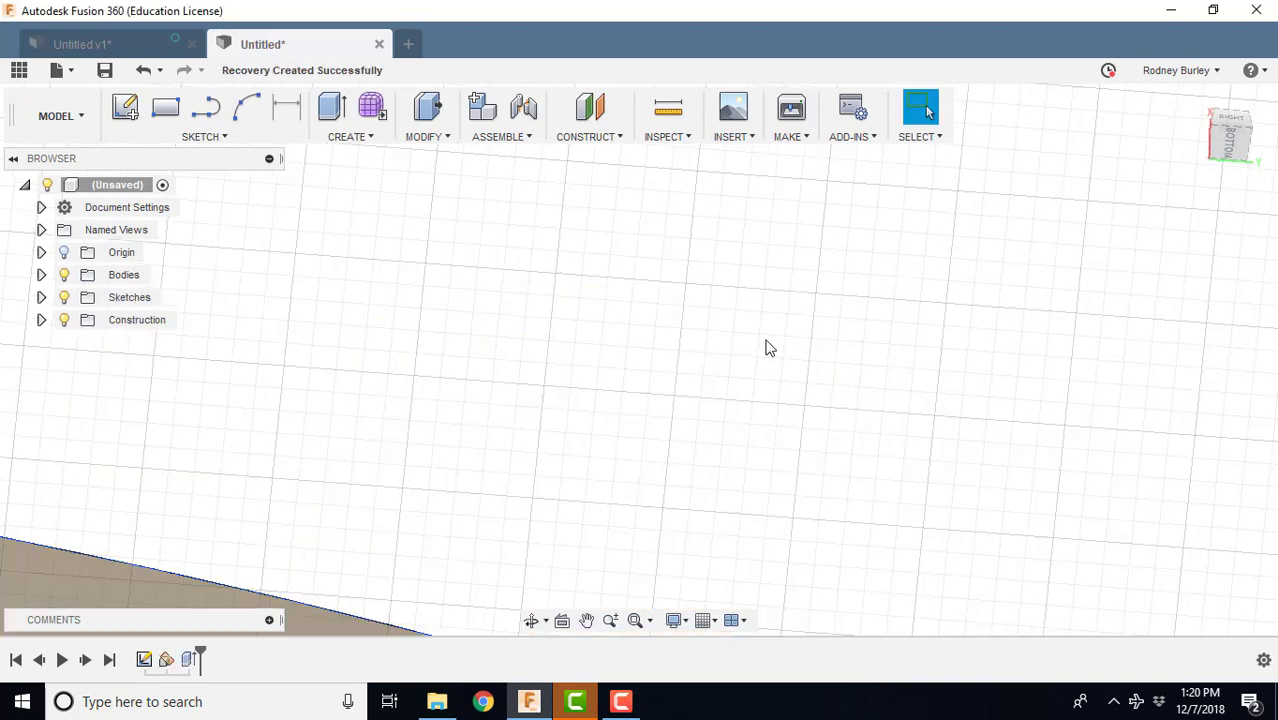
scroll(767, 348, "down", 5)
middle_click_drag(439, 472, 702, 300)
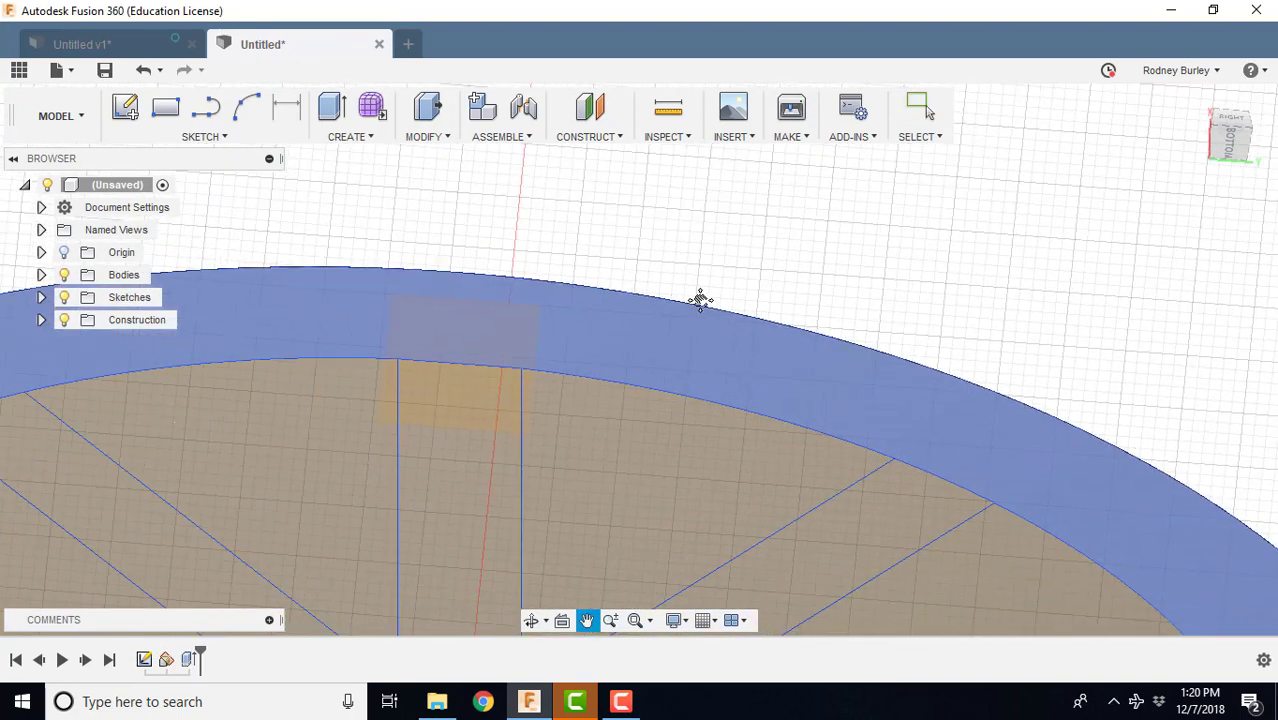
middle_click_drag(567, 355, 679, 269)
scroll(611, 305, "up", 2)
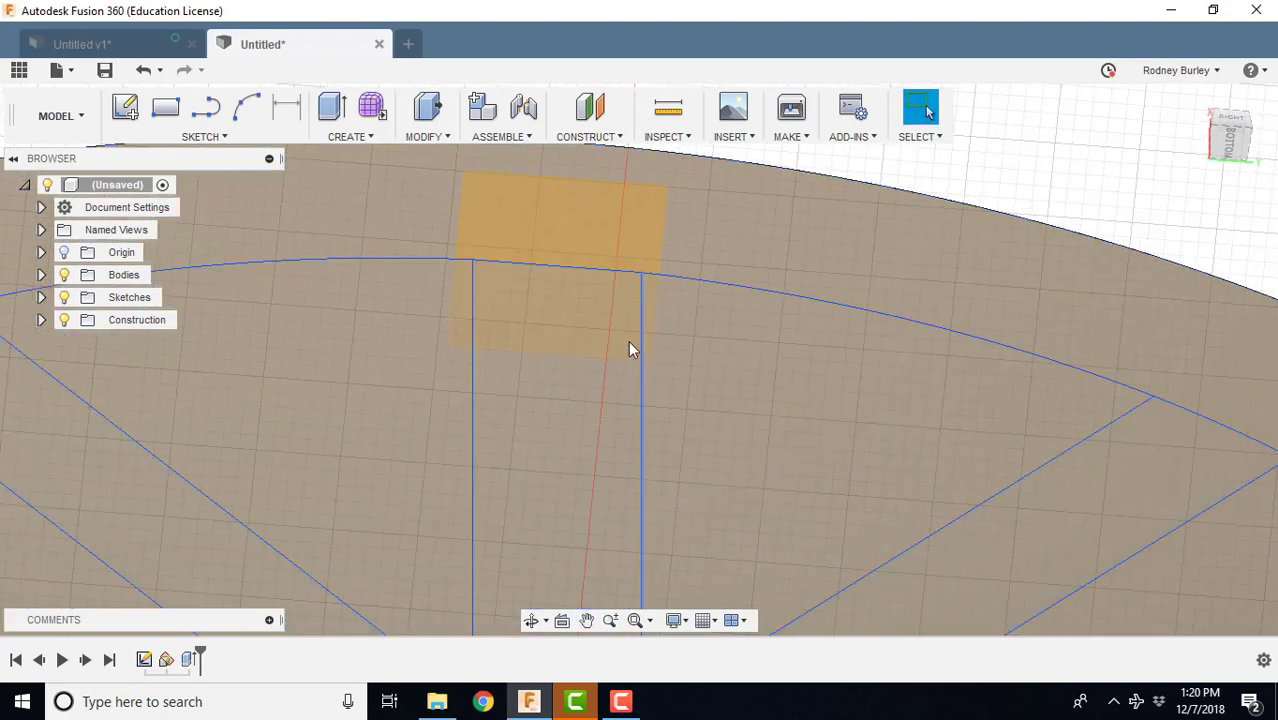
scroll(586, 371, "down", 1)
middle_click_drag(586, 371, 569, 366, "shift")
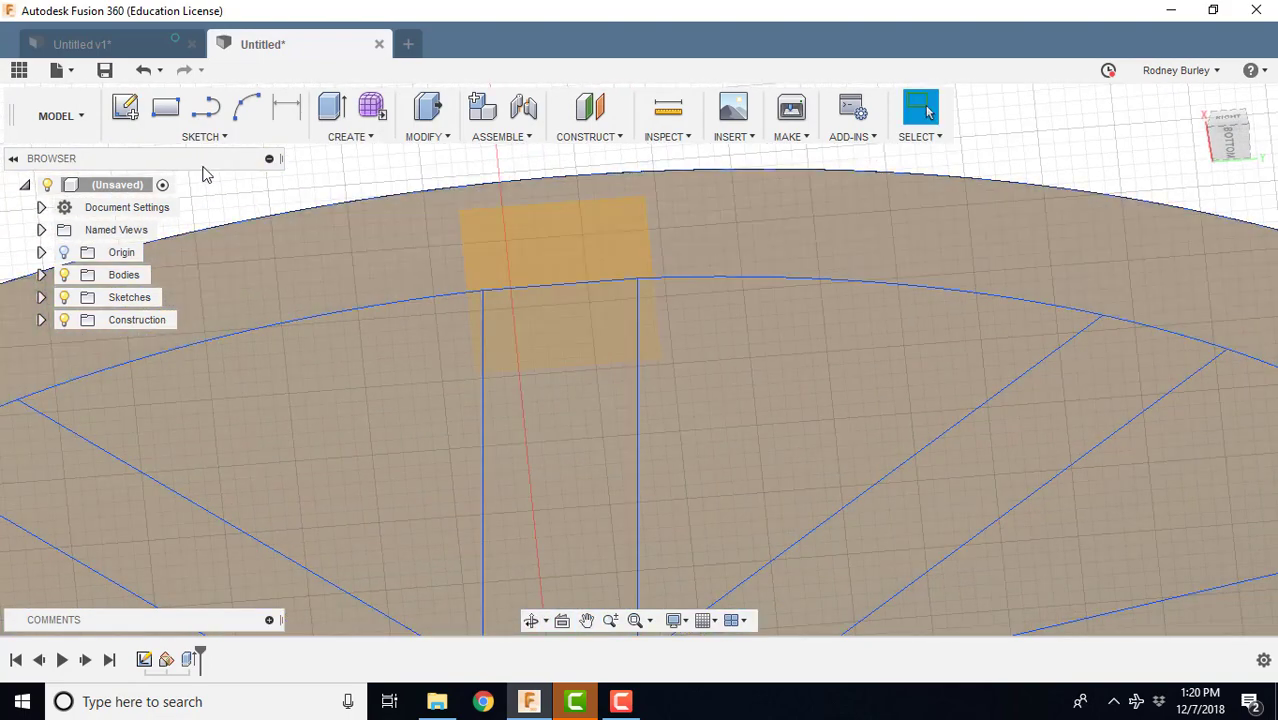
left_click(207, 110)
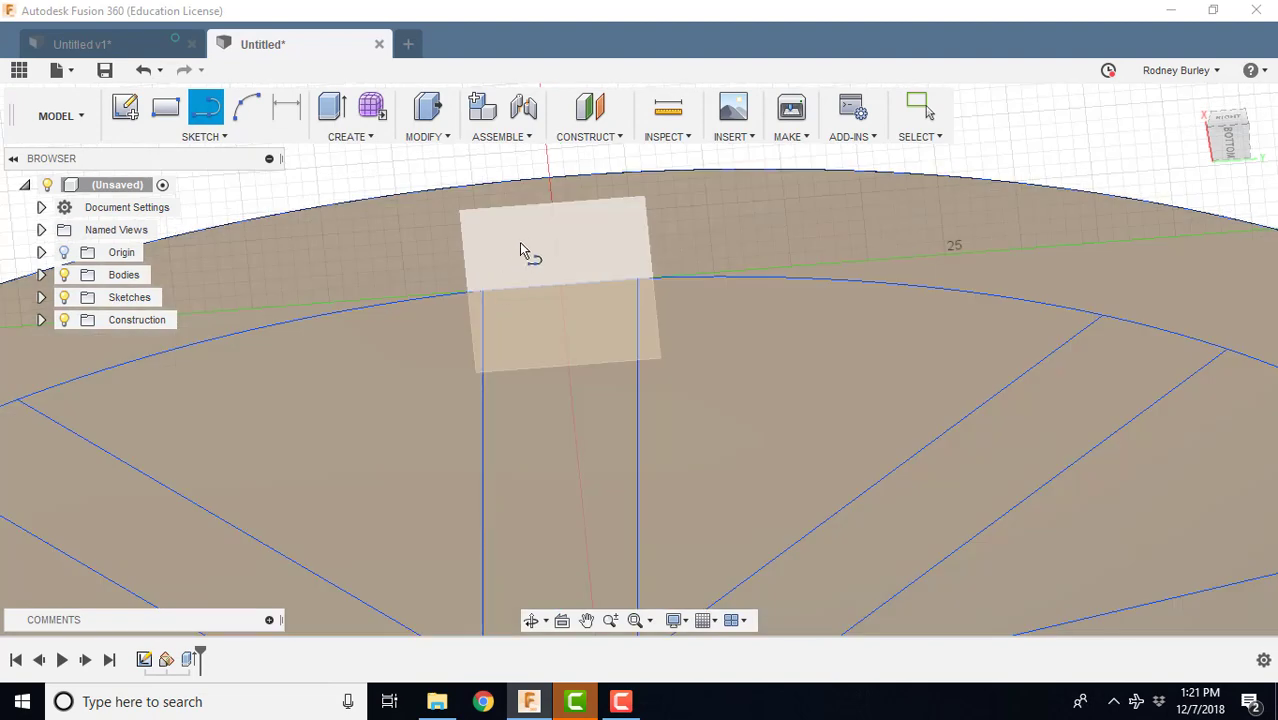
left_click(525, 232)
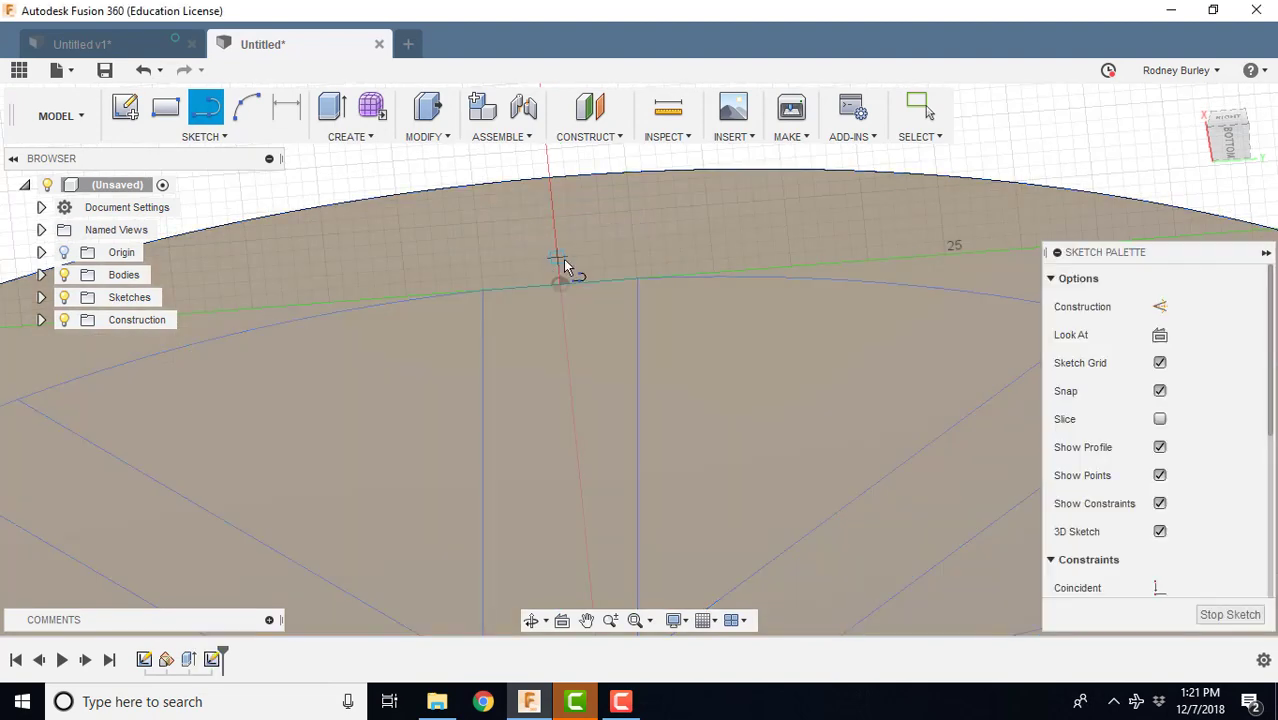
Draw a closed triangle on the spoke's end line, with its apex on the centre axis and two equal sides of about 5.2 mm.
left_click(485, 293)
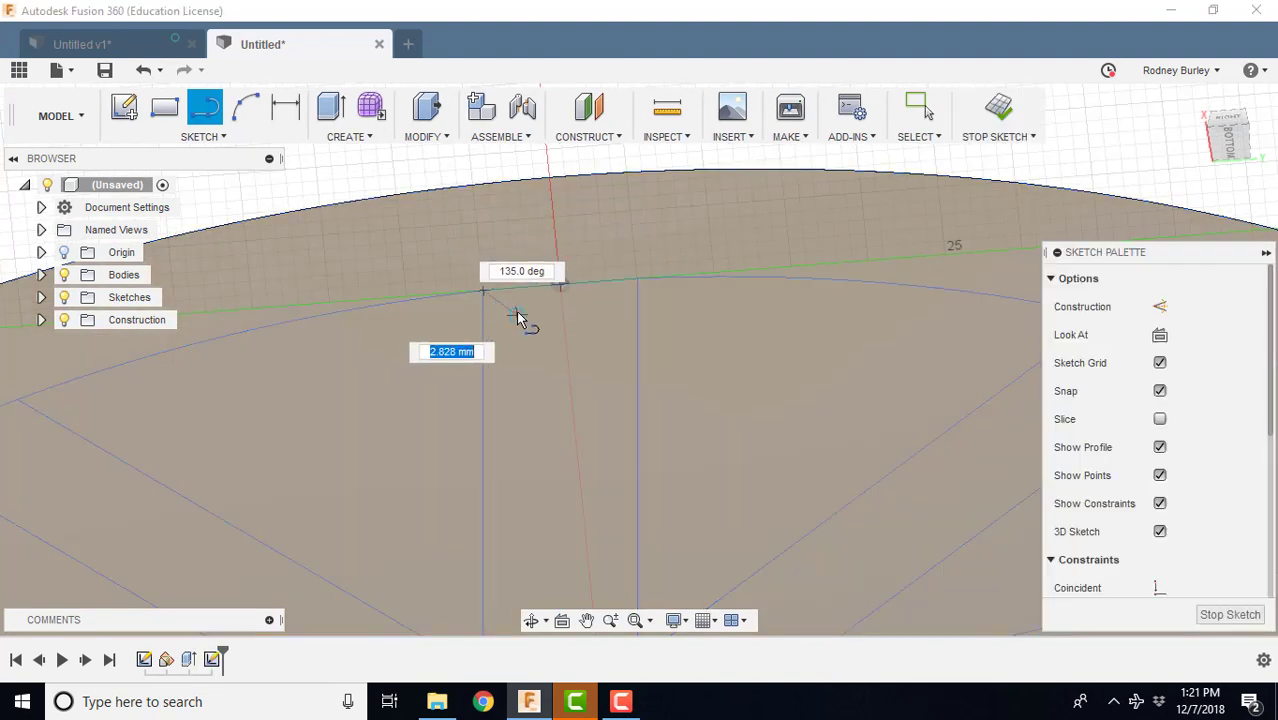
scroll(555, 325, "up", 3)
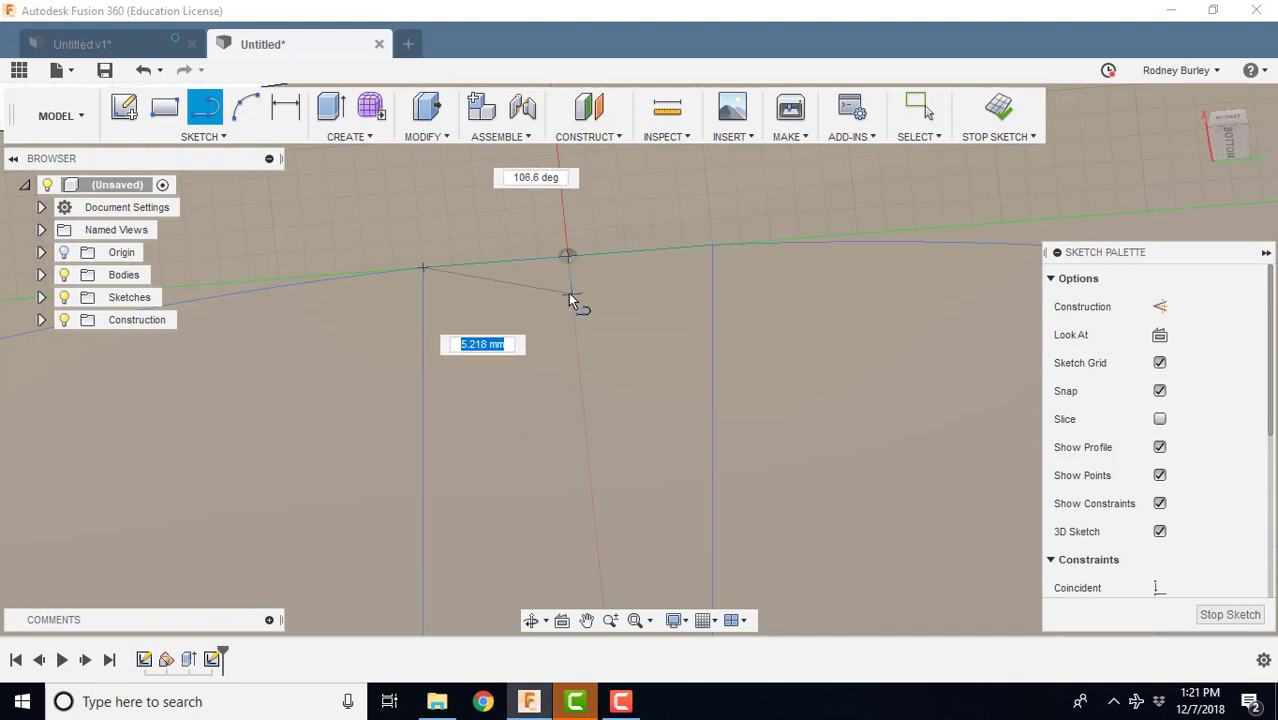
scroll(568, 294, "up", 2)
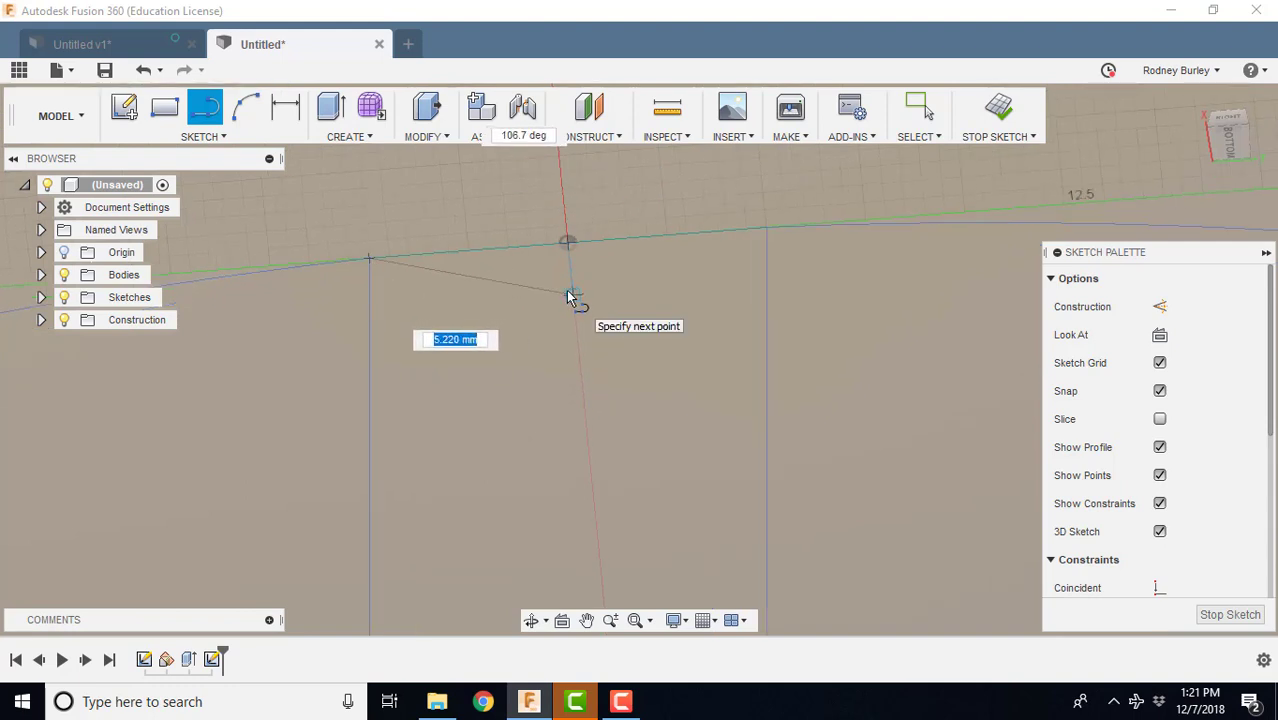
left_click(568, 292)
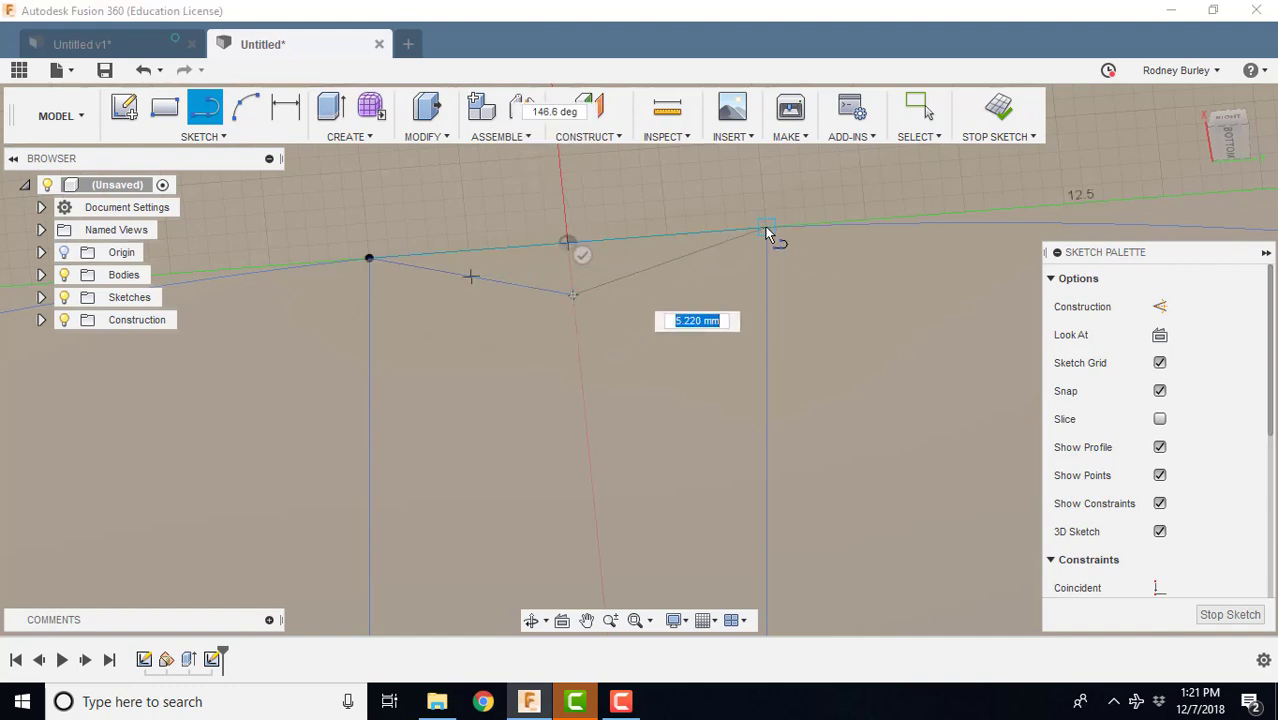
scroll(770, 236, "up", 2)
scroll(775, 238, "up", 2)
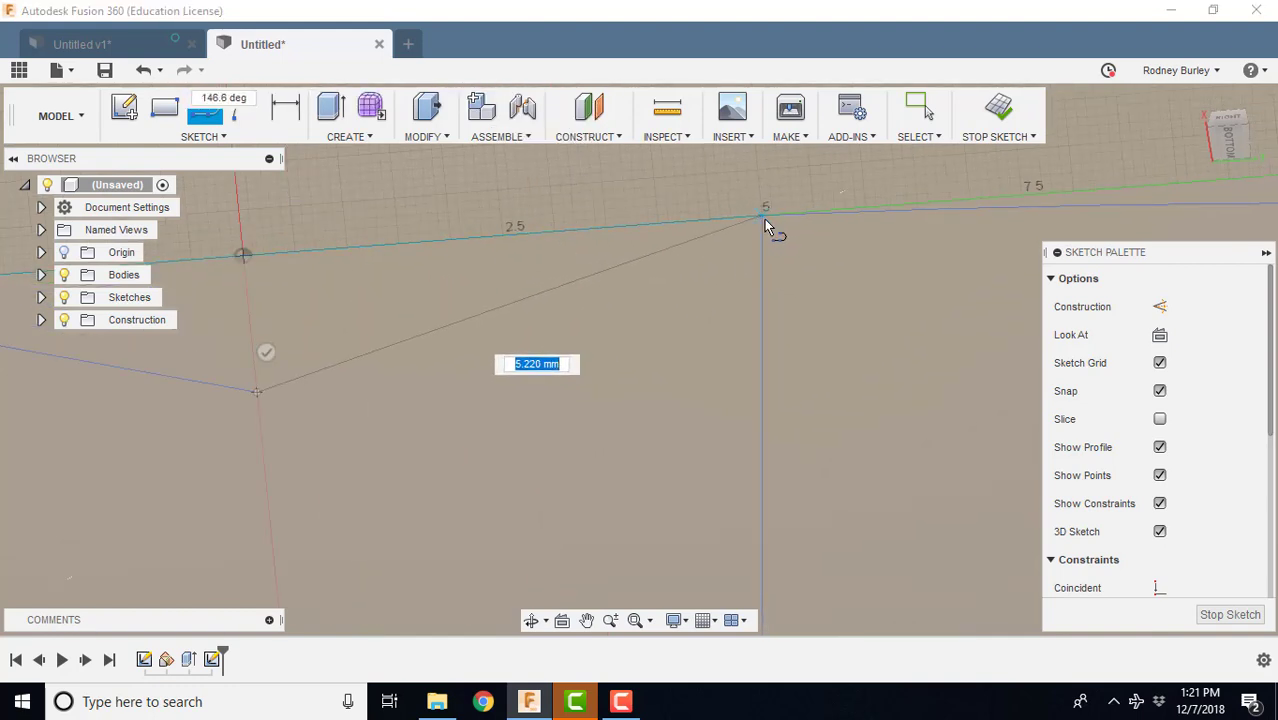
left_click(763, 216)
scroll(436, 260, "down", 5)
middle_click_drag(420, 282, 752, 270)
left_click(339, 270)
scroll(655, 286, "down", 3)
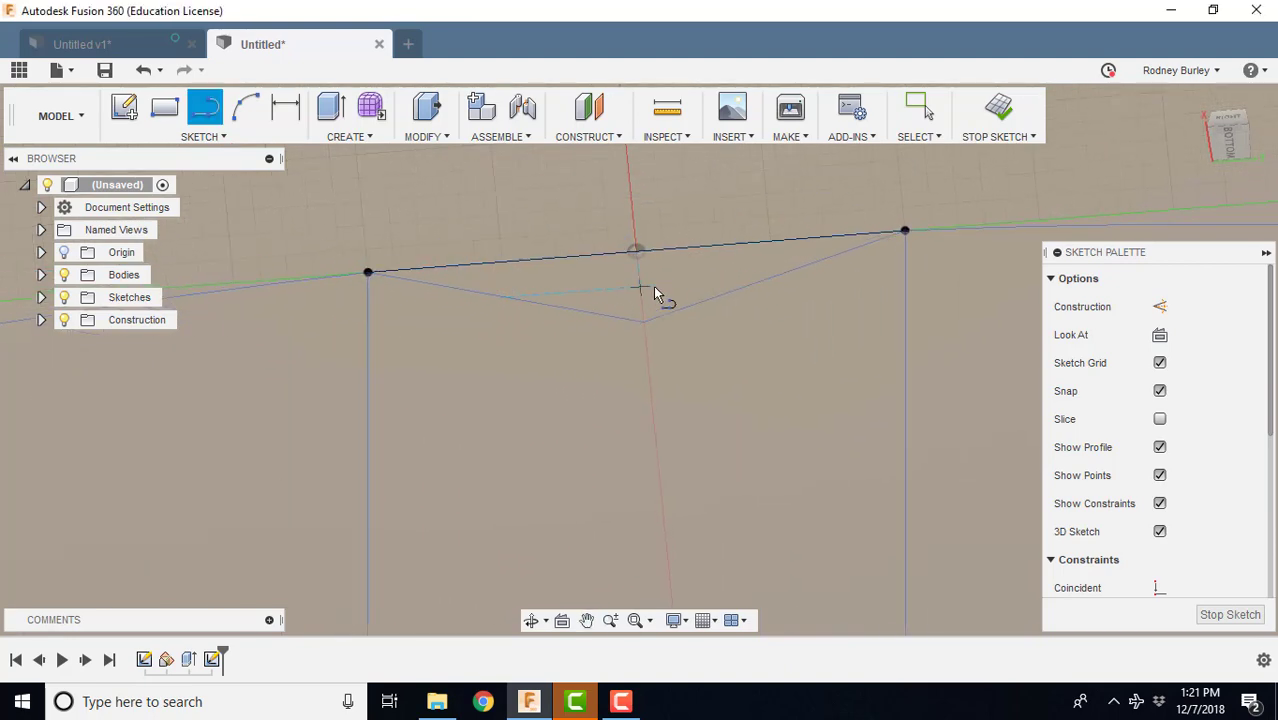
scroll(673, 290, "down", 1)
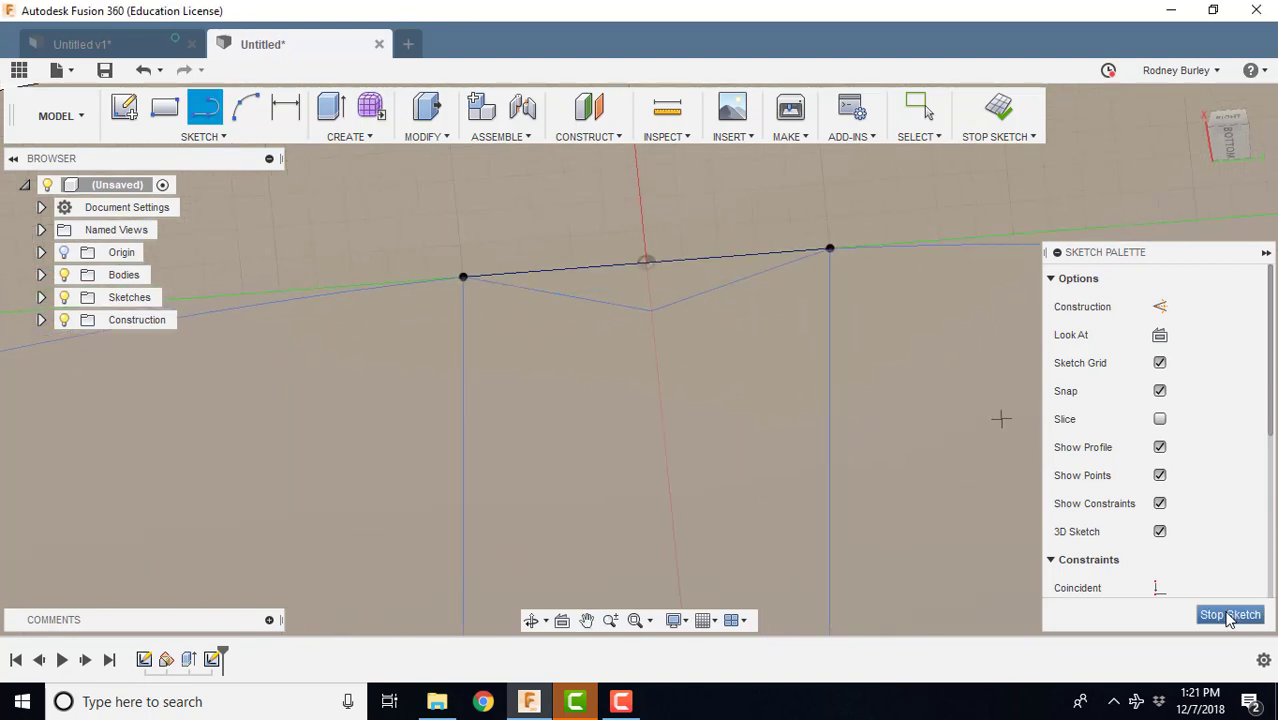
Finish the triangle sketch at the top spoke's end and hide the wheel's solid body.
left_click(1227, 615)
scroll(838, 462, "down", 4)
scroll(738, 290, "up", 2)
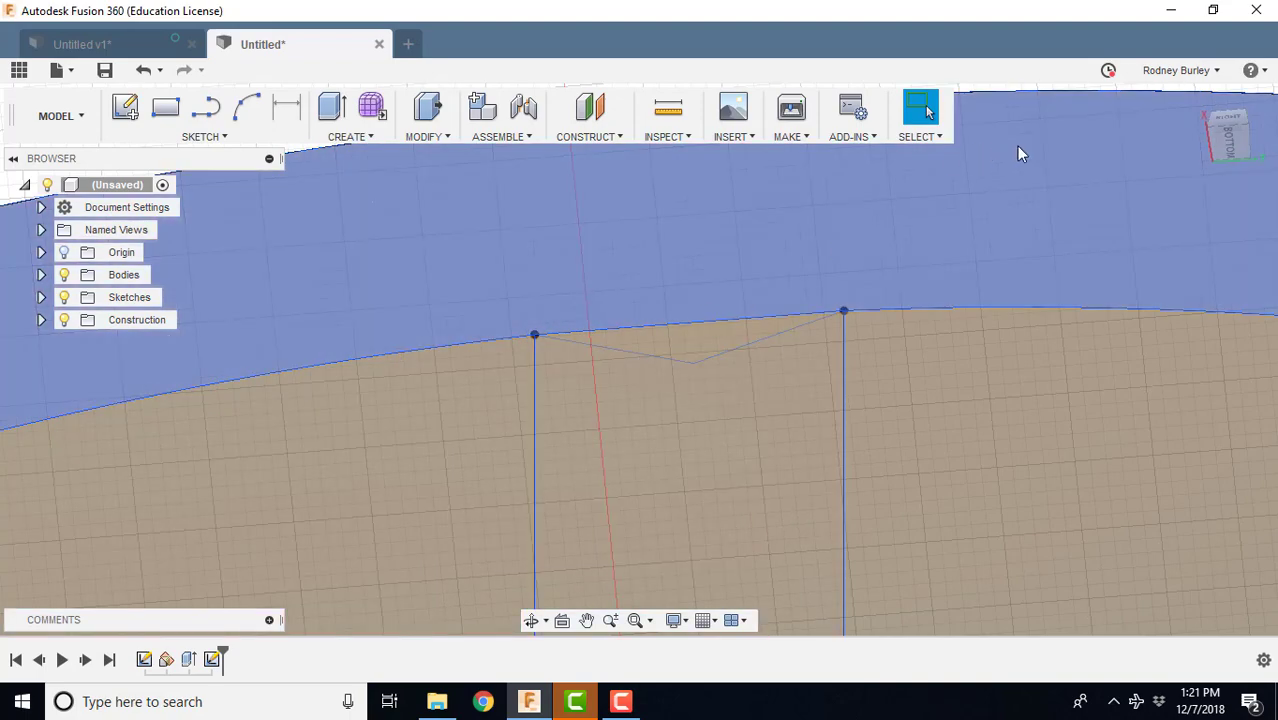
left_click(921, 136)
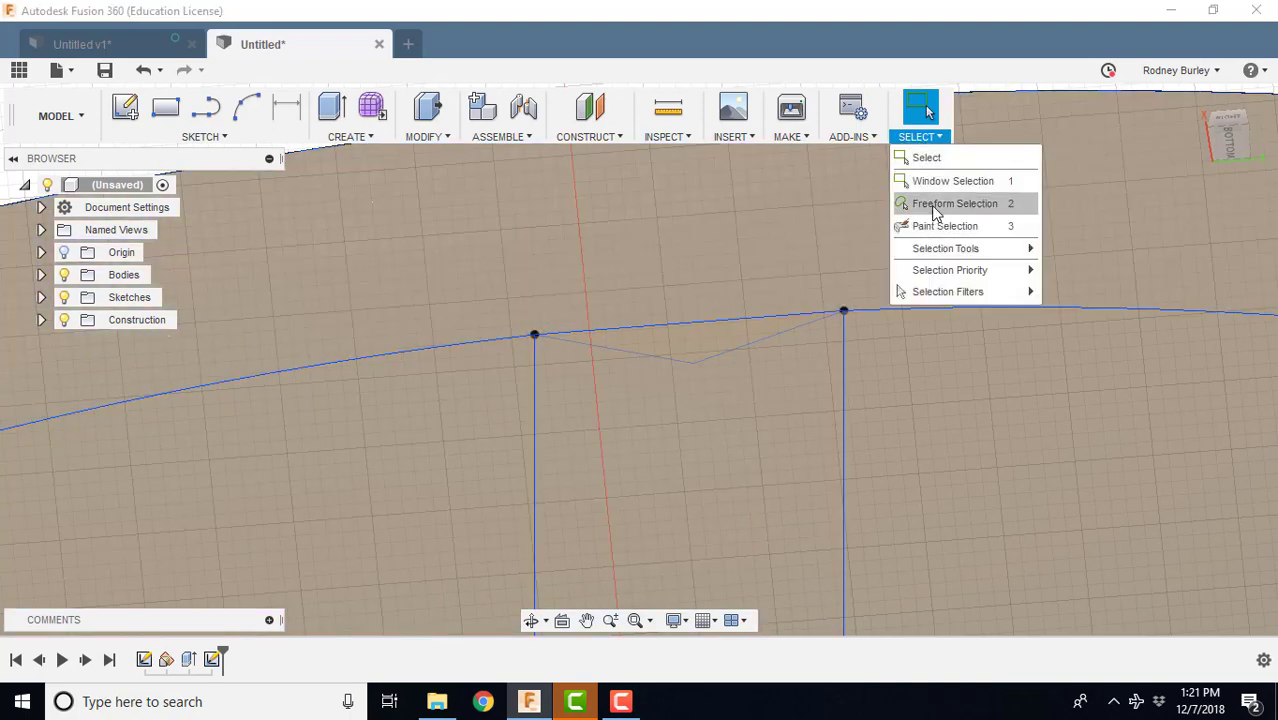
scroll(663, 288, "down", 3)
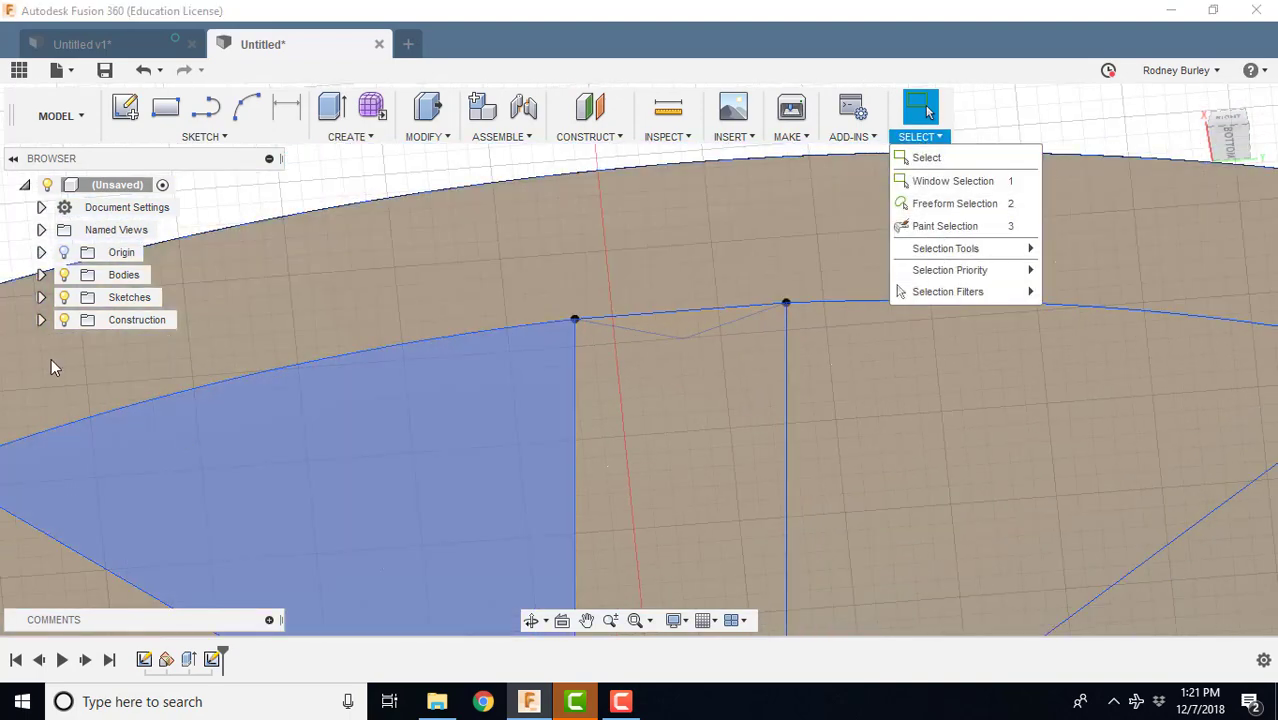
left_click(41, 275)
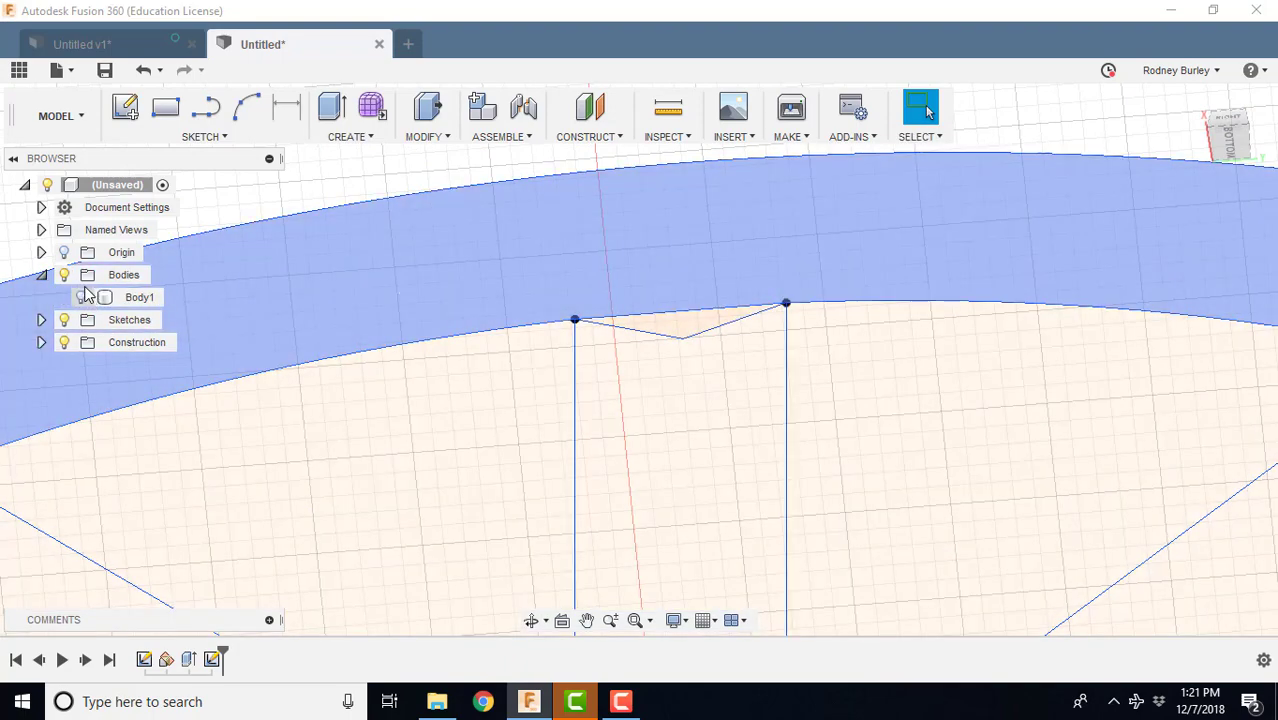
left_click(80, 298)
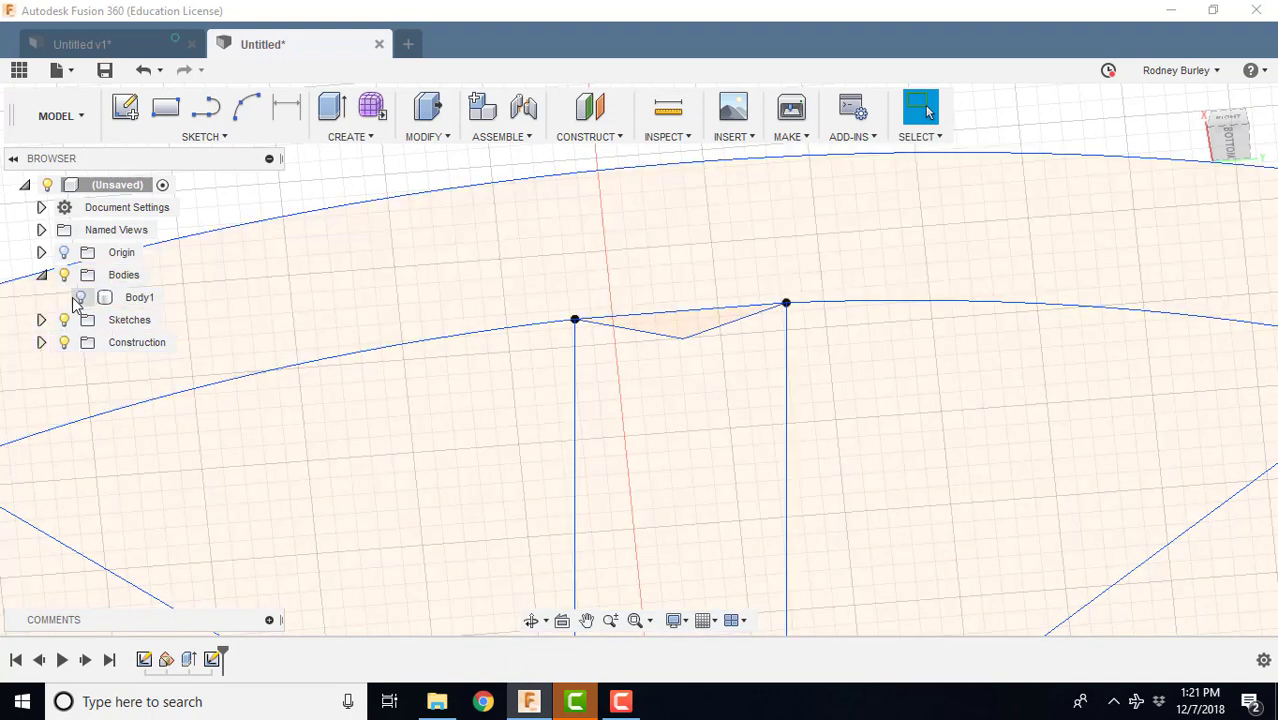
Start a Press Pull extrusion of the triangle profile at the top spoke's end and show the wheel body again.
mouse_move(526, 276)
middle_mouse_down("shift")
mouse_move(576, 274)
mouse_move(534, 514)
mouse_move(576, 388)
mouse_move(605, 331)
mouse_move(630, 320)
mouse_move(625, 289)
middle_mouse_up("shift")
scroll(665, 337, "up", 5)
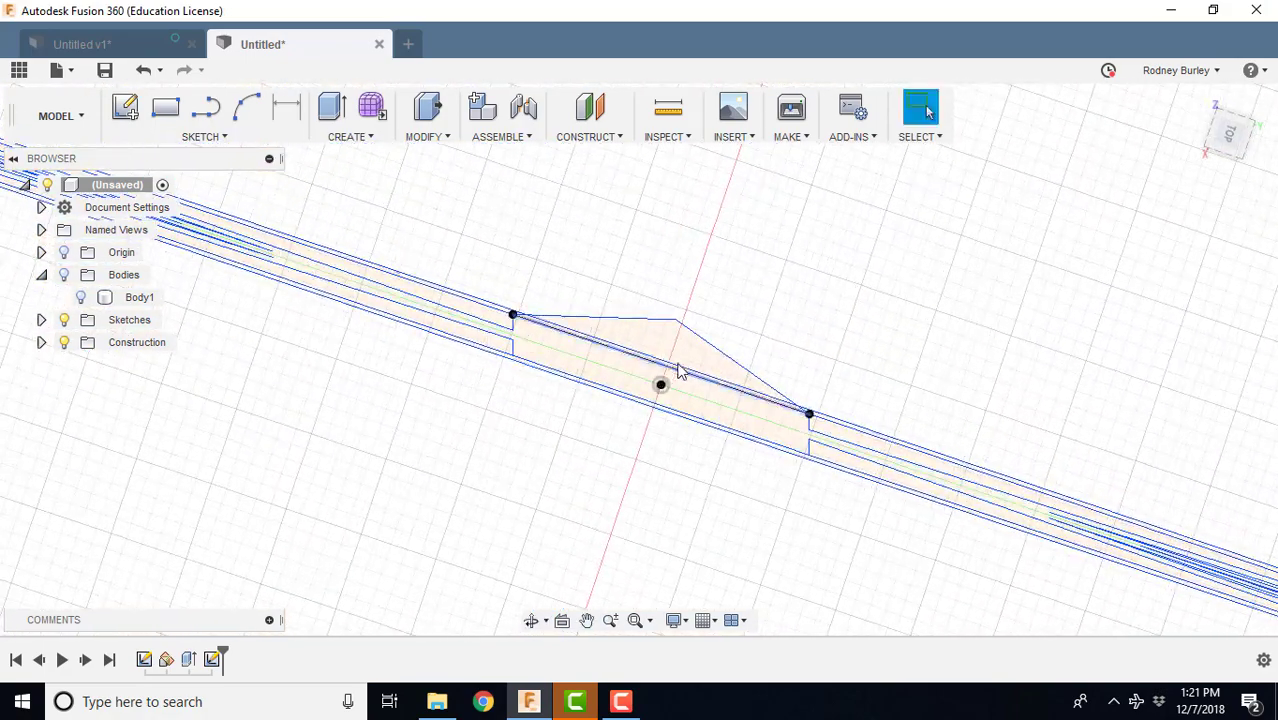
left_click(662, 347)
right_click(664, 346)
left_click(722, 318)
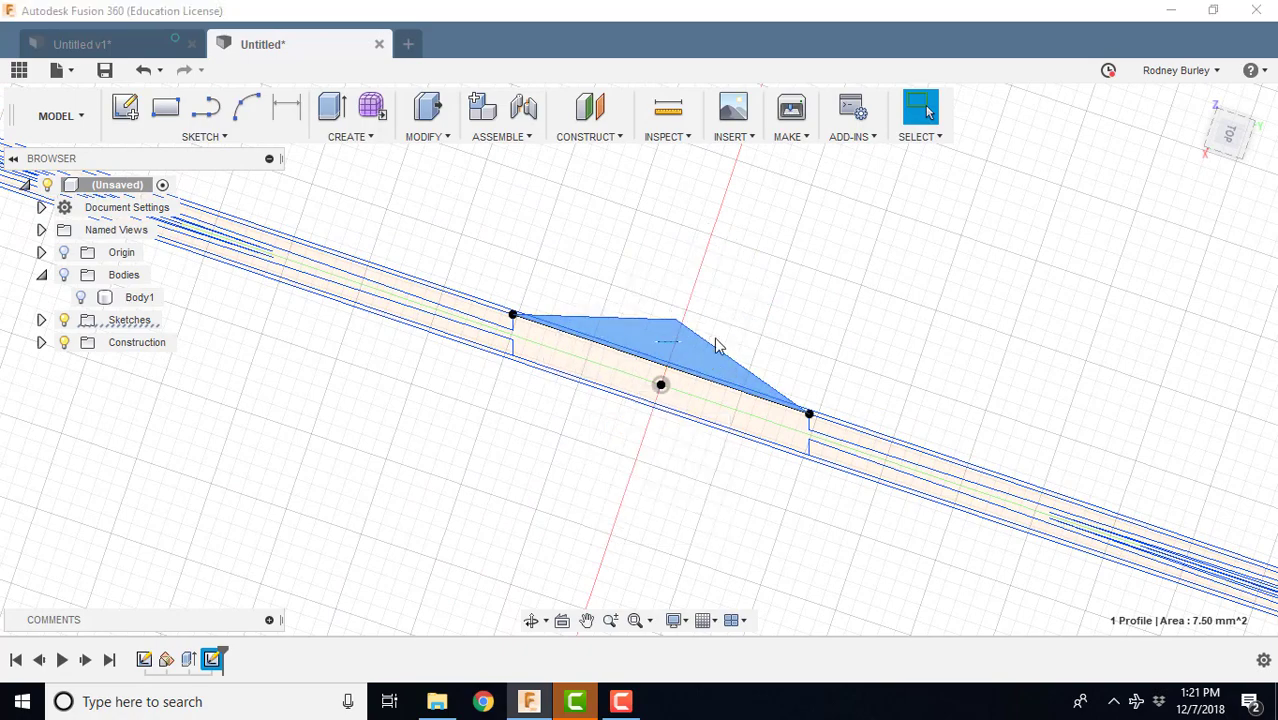
scroll(680, 398, "down", 2)
middle_click_drag(620, 440, 633, 262, "shift")
left_click(1196, 103)
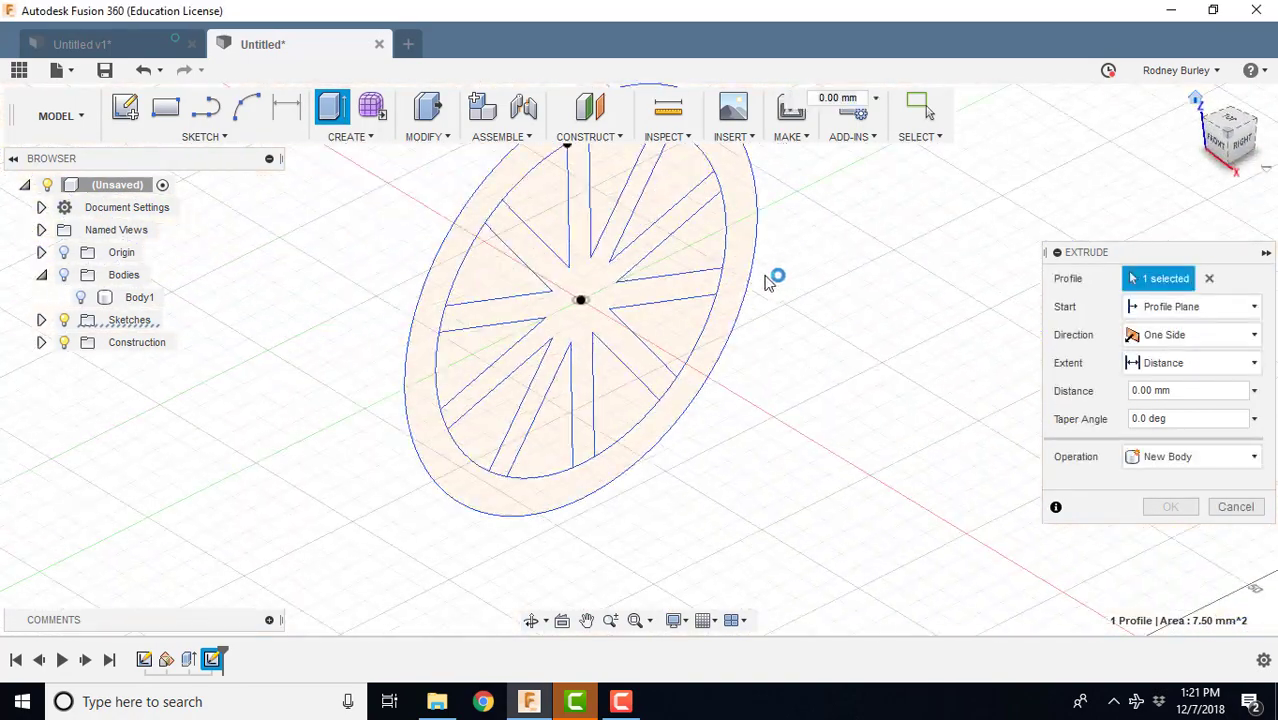
scroll(673, 311, "down", 2)
middle_click_drag(648, 362, 579, 217, "shift")
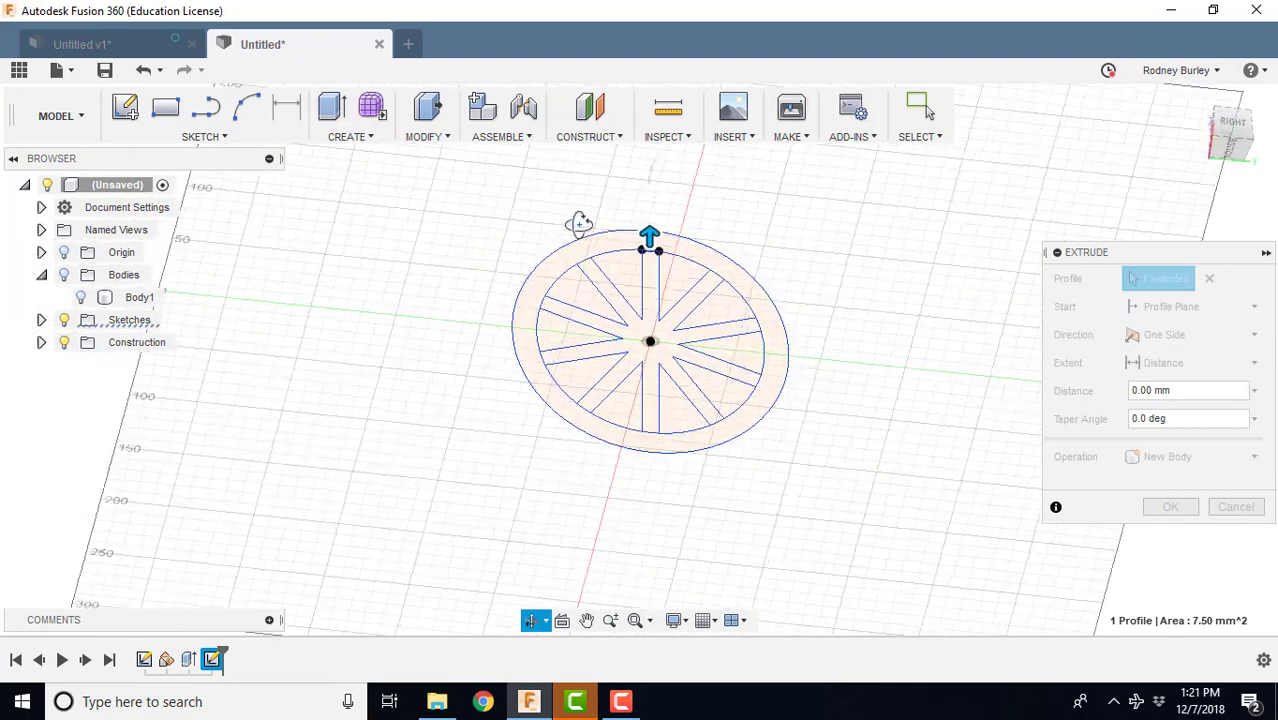
left_click(81, 297)
scroll(633, 354, "up", 5)
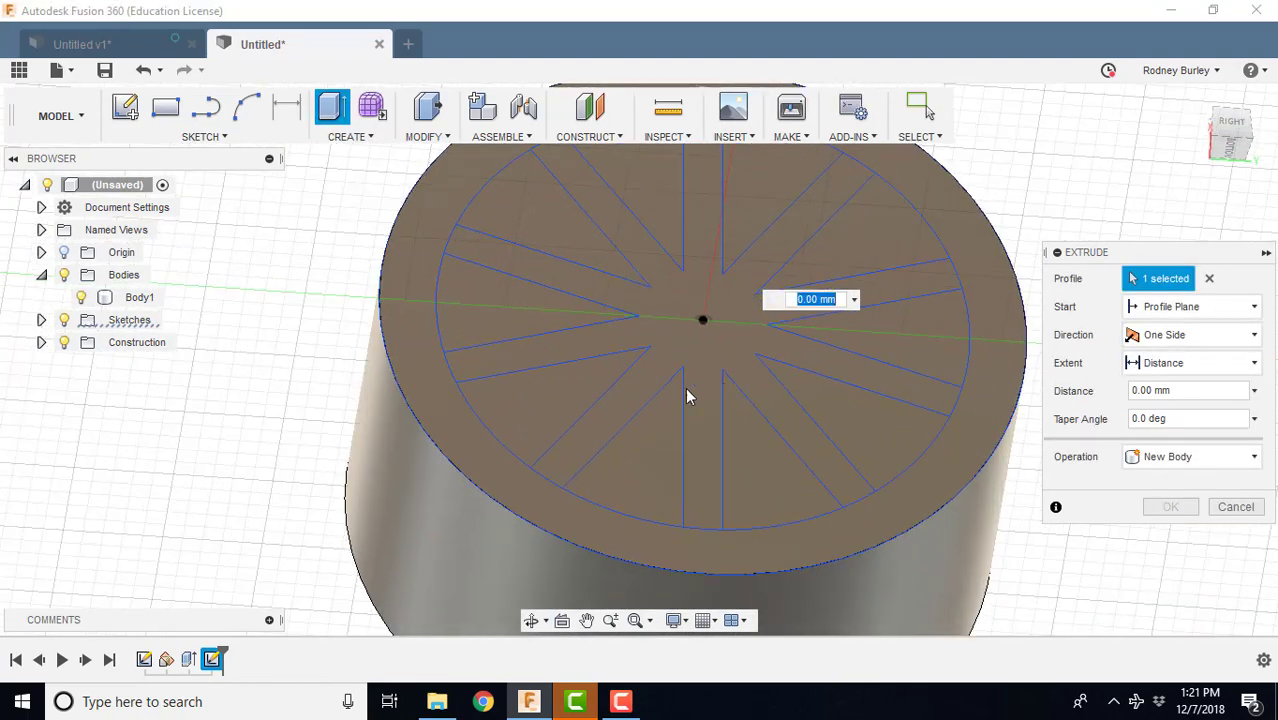
Cut the triangle profile into the body along the top spoke toward the hub at a distance of -53 mm.
middle_click_drag(706, 407, 662, 486, "shift")
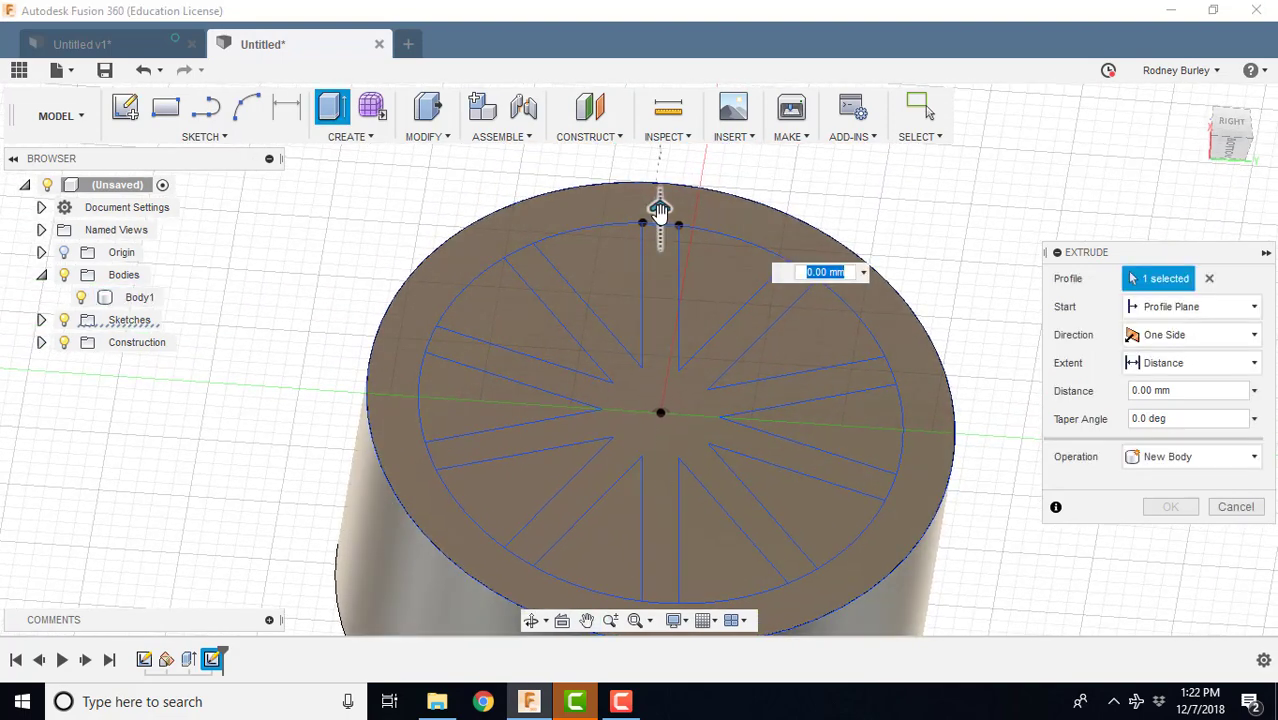
left_click_drag(659, 207, 661, 362)
scroll(686, 408, "up", 5)
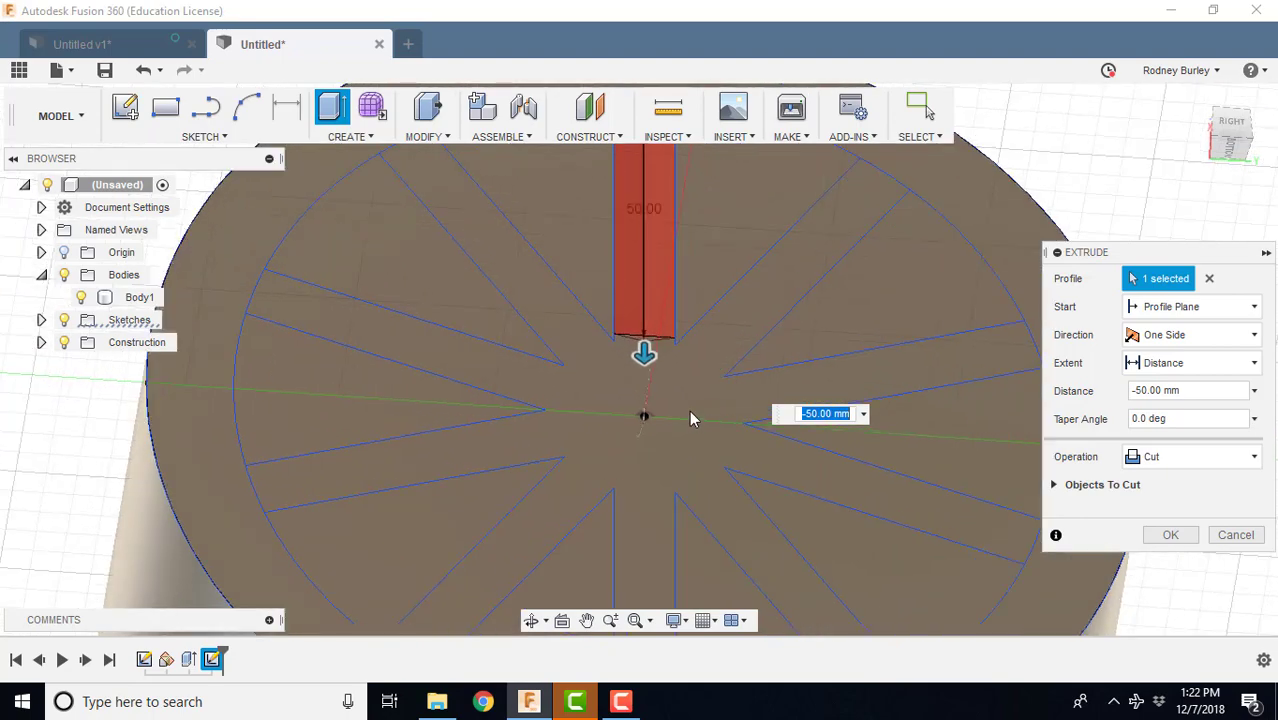
mouse_move(668, 402)
middle_mouse_down("shift")
mouse_move(652, 400)
mouse_move(654, 387)
middle_mouse_up("shift")
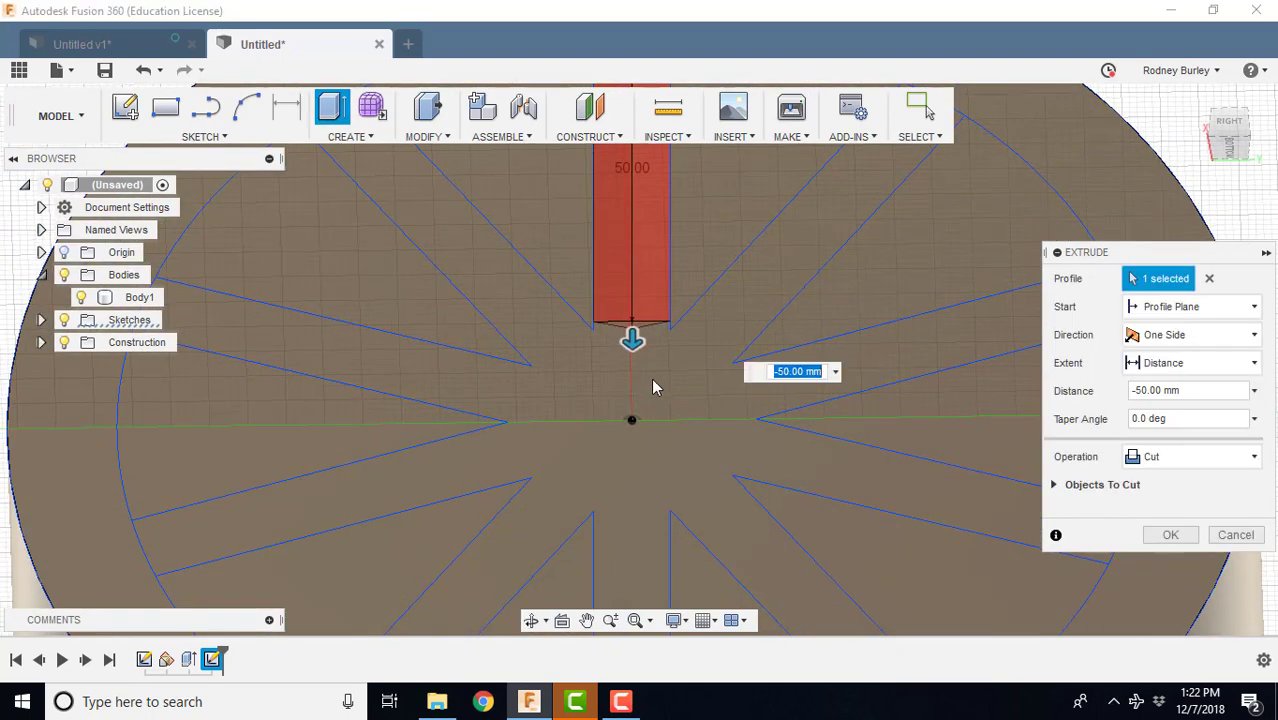
left_click_drag(631, 343, 632, 362)
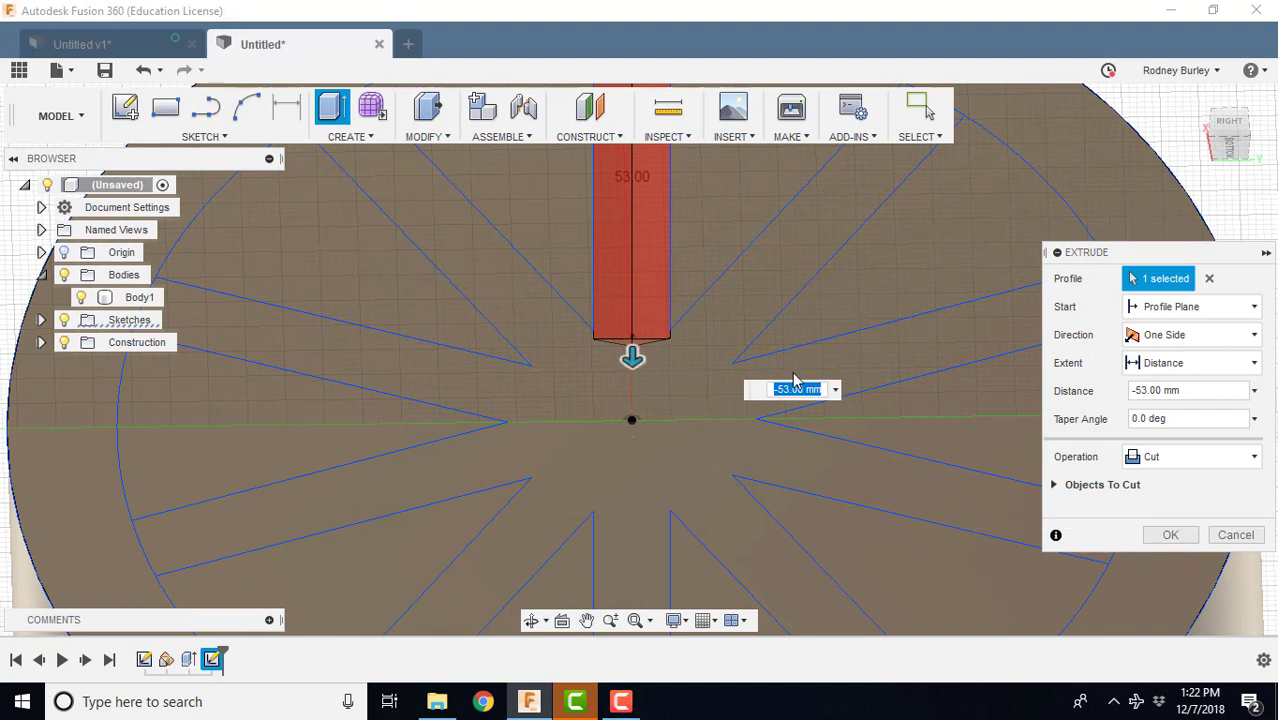
scroll(793, 378, "down", 1)
middle_click_drag(680, 368, 755, 376, "shift")
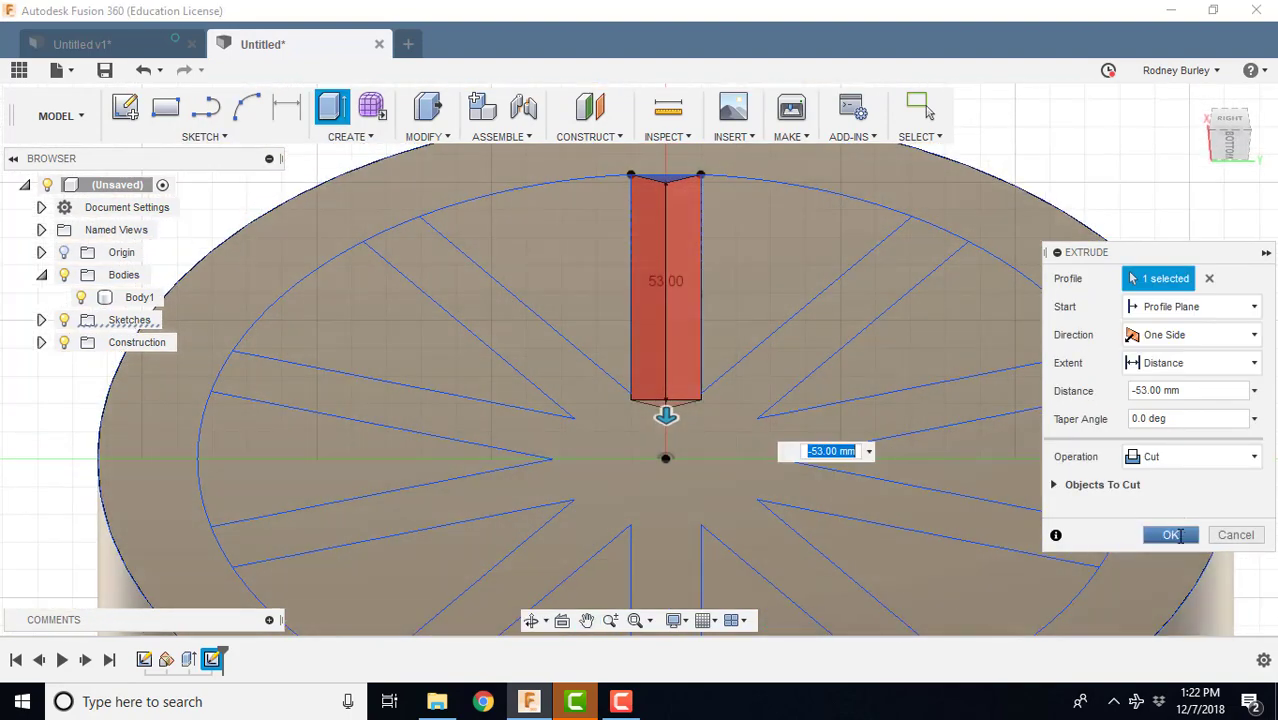
left_click(1171, 535)
Select nine wedge-shaped profiles between the spokes, leaving out the one at the wheel's right side.
scroll(720, 429, "up", 2)
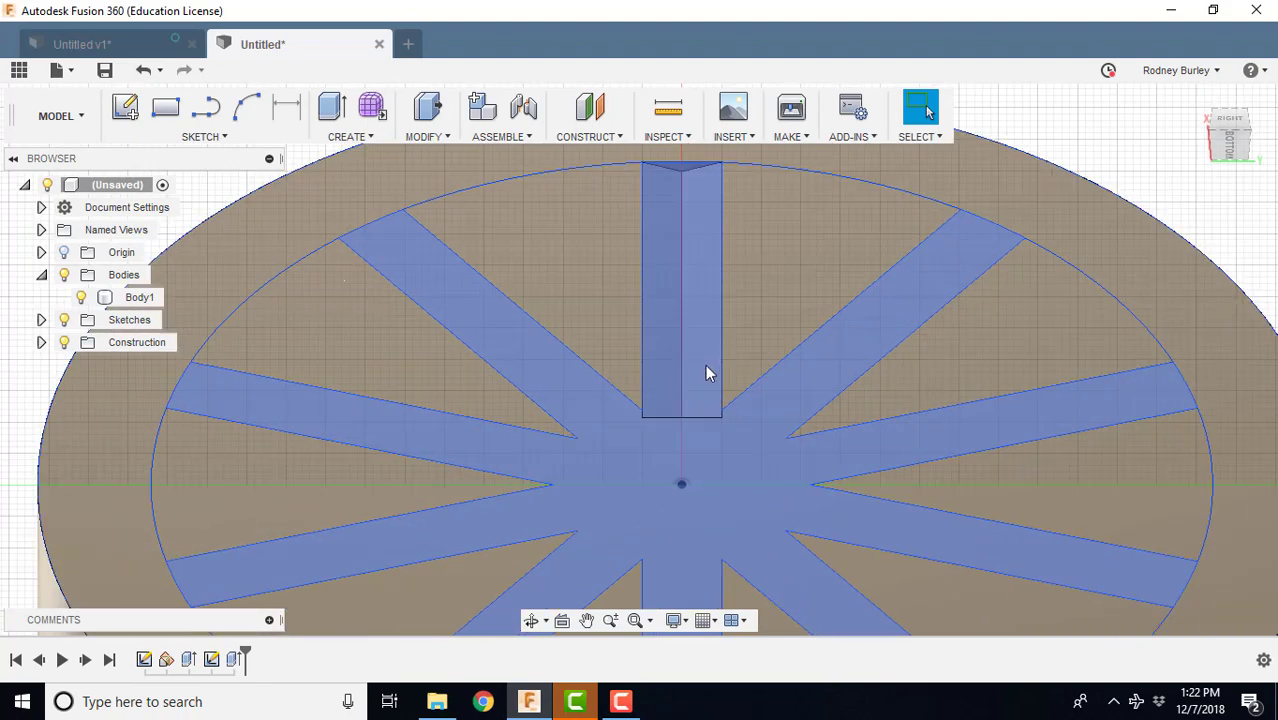
middle_click_drag(705, 364, 659, 328, "shift")
left_click(605, 282)
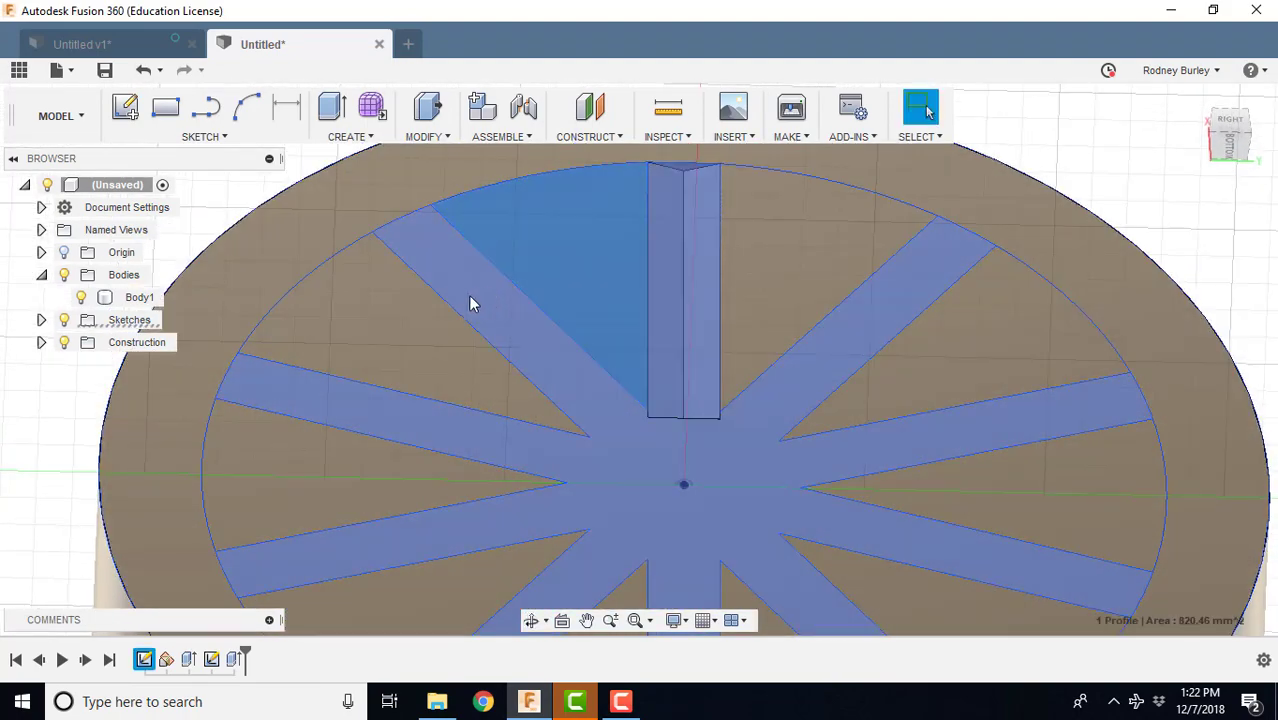
left_click(398, 340, "shift")
left_click(303, 478, "shift")
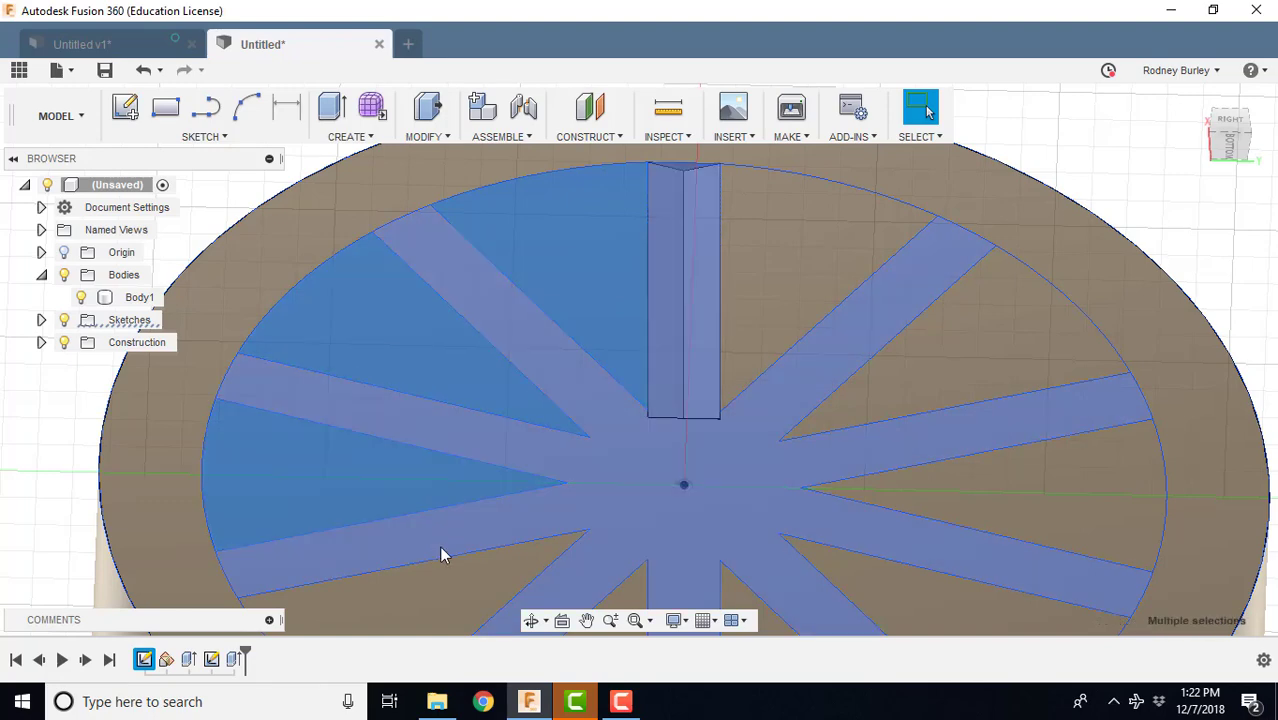
left_click(455, 592, "shift")
left_click(798, 288, "shift")
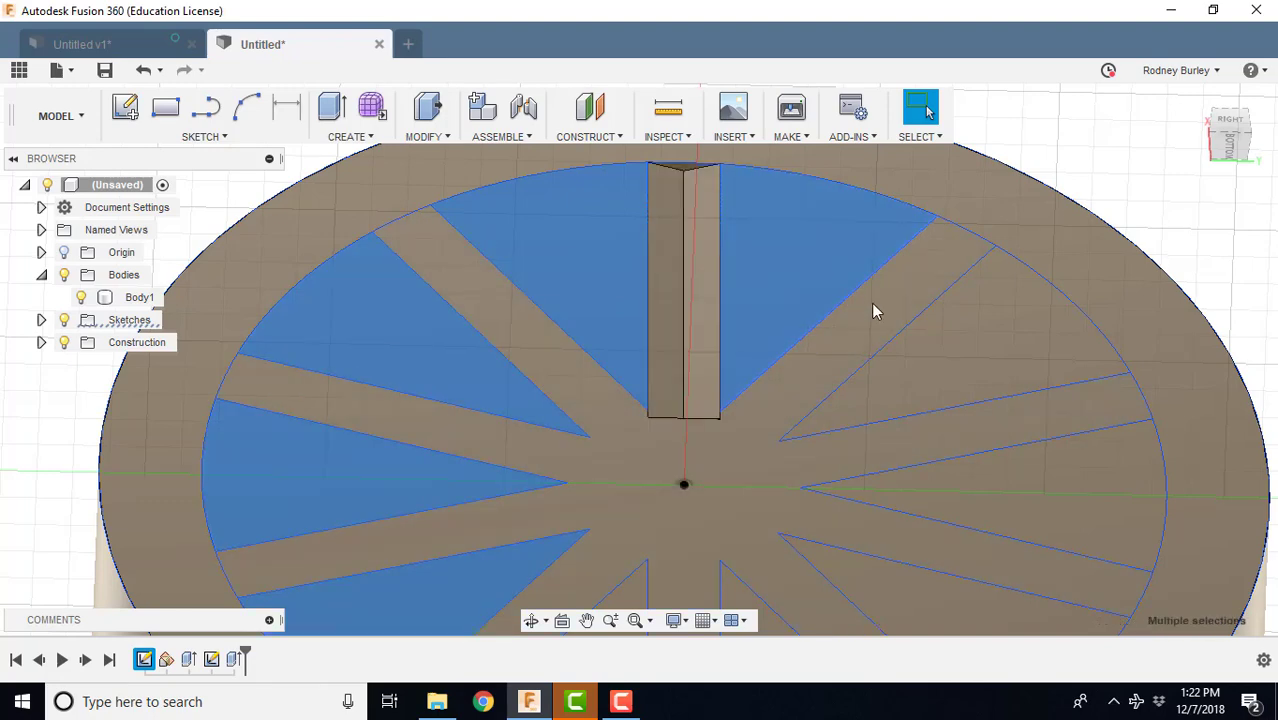
left_click(999, 344, "shift")
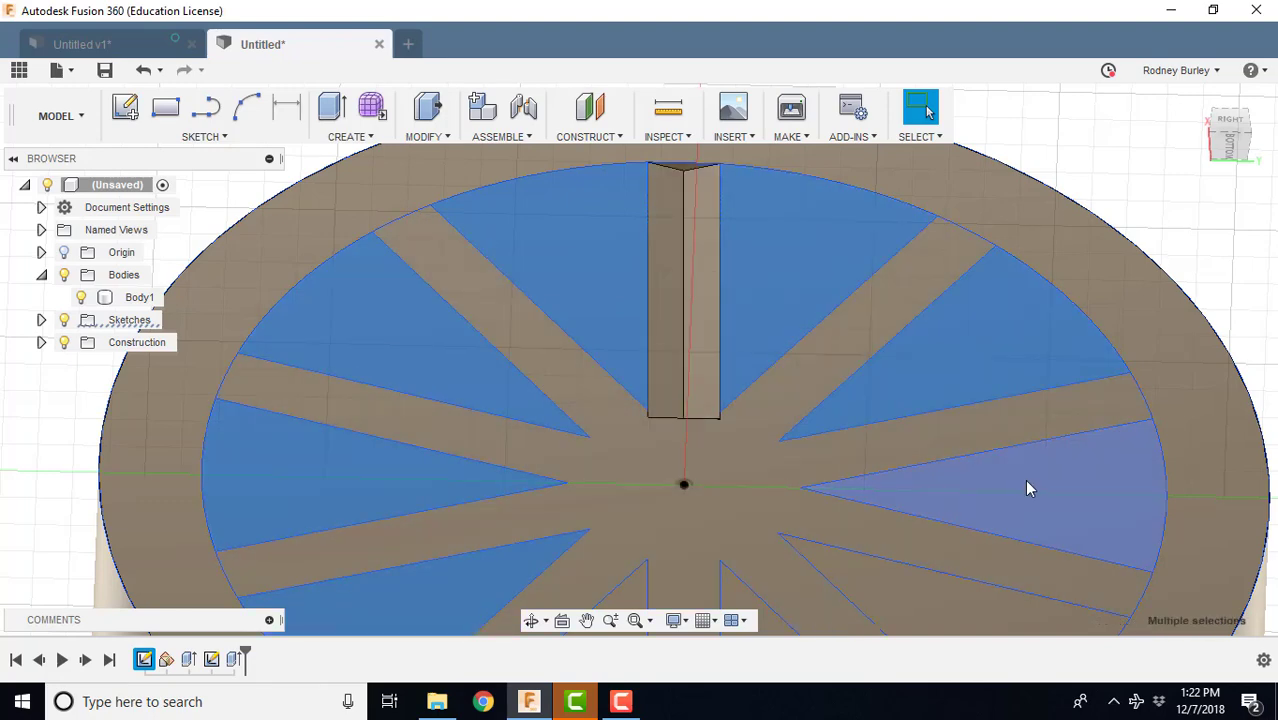
left_click(895, 591, "shift")
left_click(638, 593, "shift")
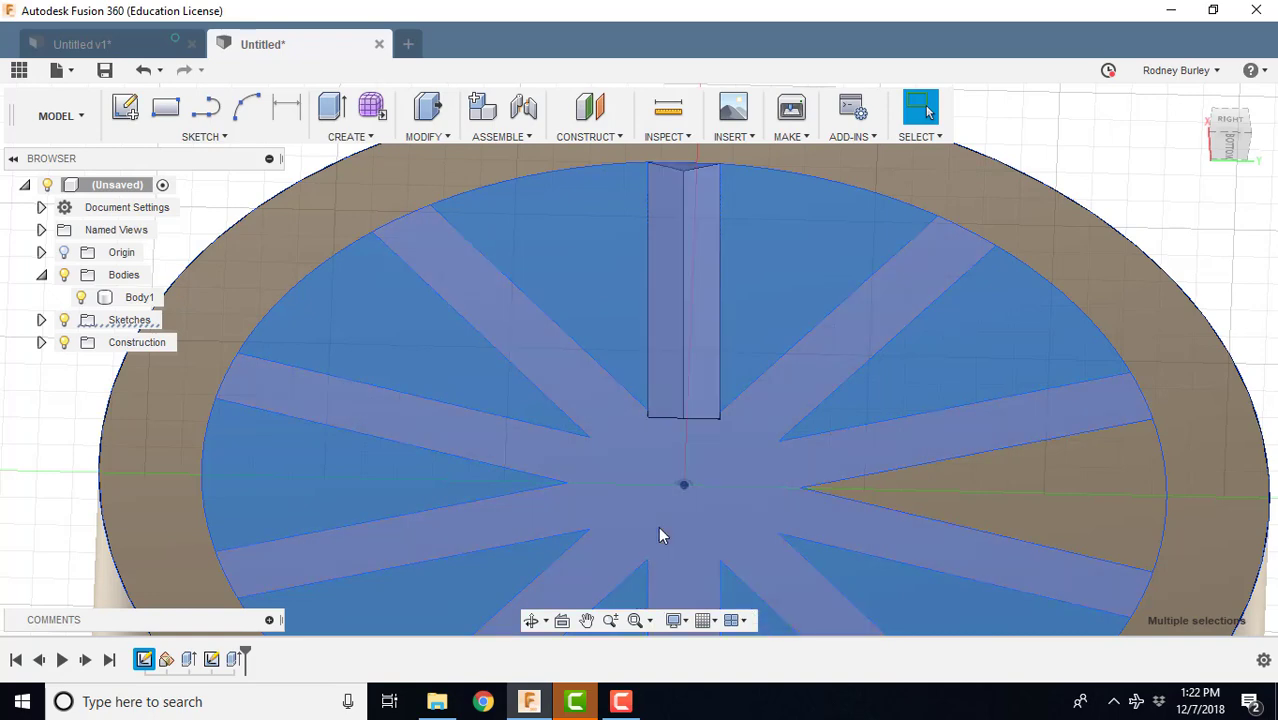
Cut the nine selected wedge profiles through the whole body with Press Pull at a distance of -140 mm.
scroll(722, 438, "down", 1)
middle_click_drag(732, 431, 716, 330)
right_click(903, 492)
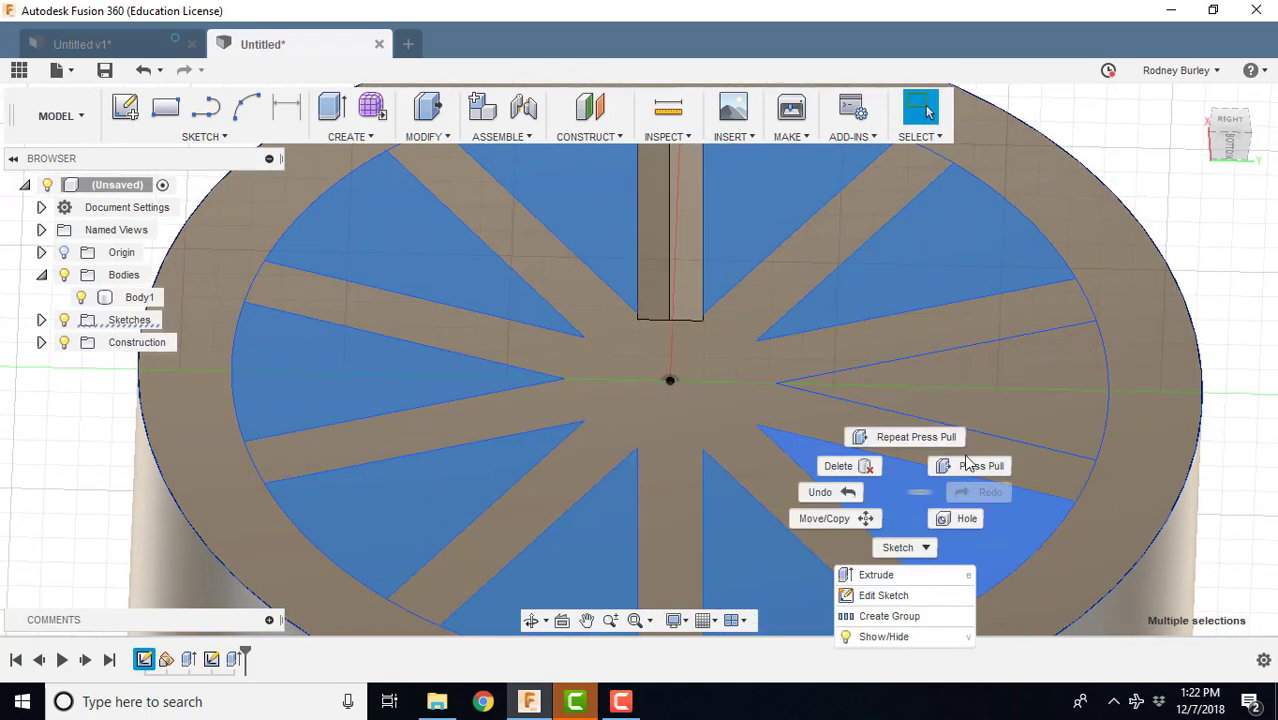
left_click(968, 467)
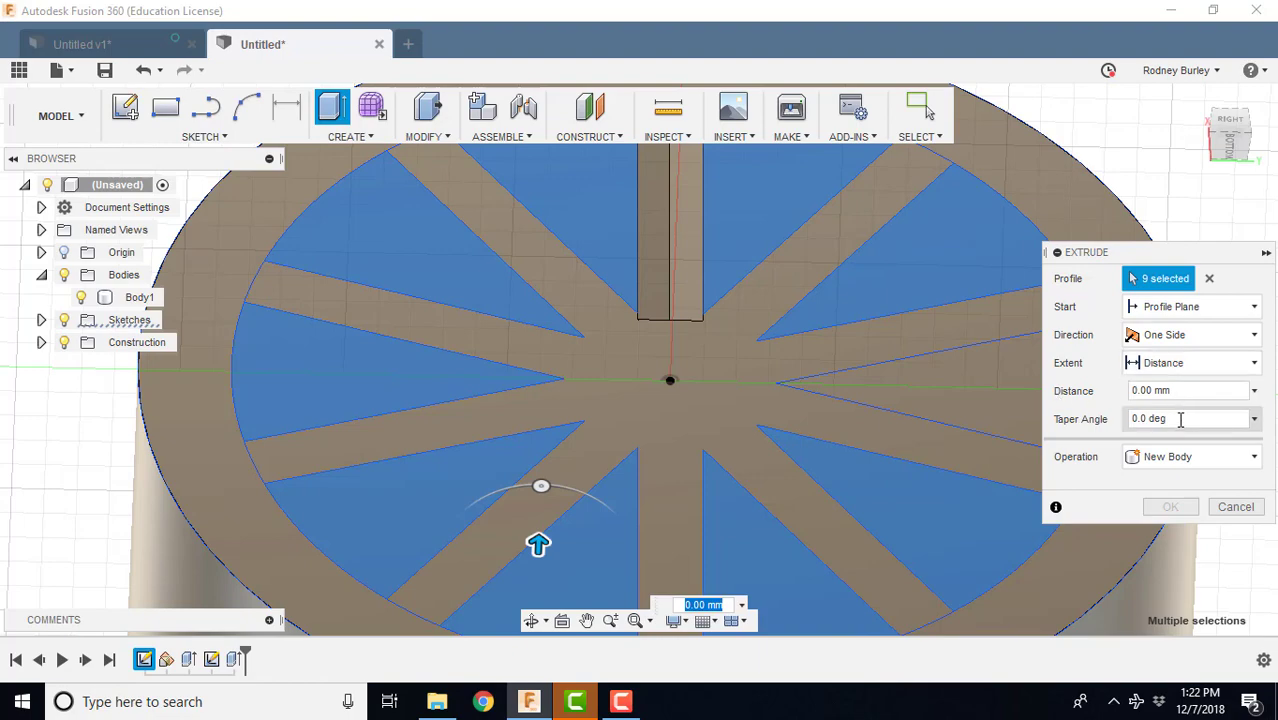
left_click_drag(540, 543, 528, 625)
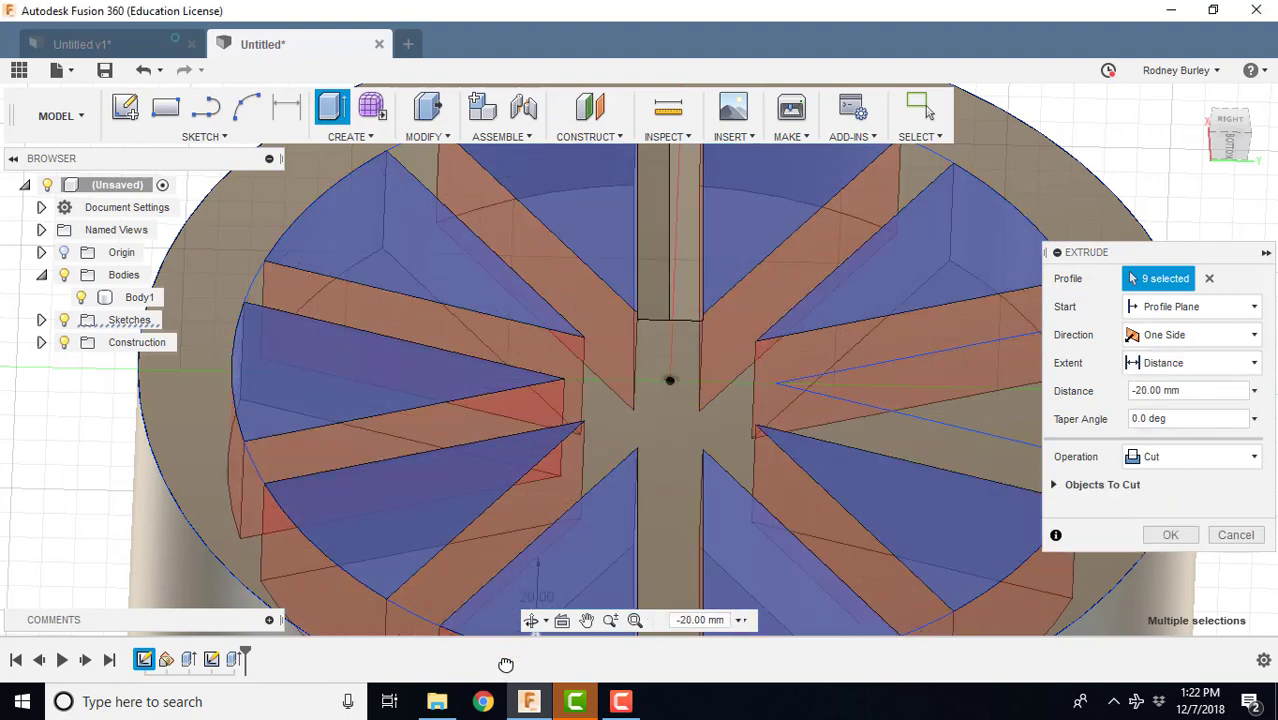
scroll(834, 344, "down", 5)
scroll(814, 343, "down", 3)
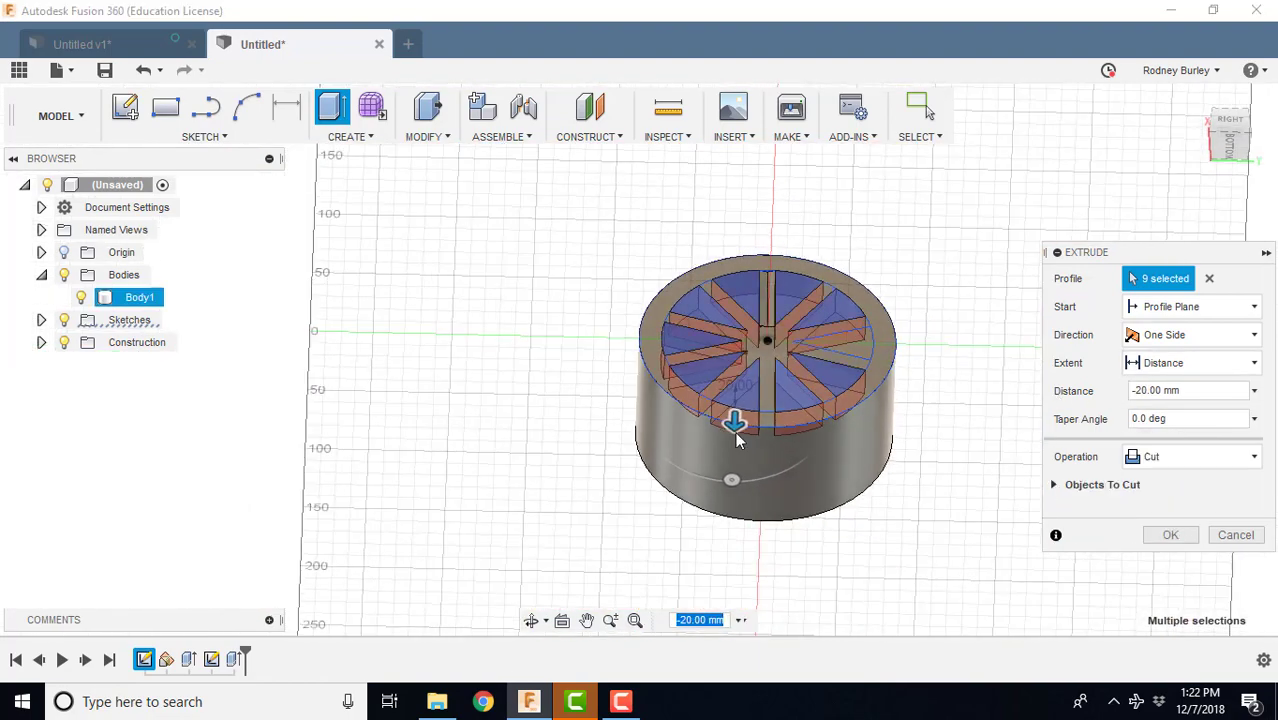
left_click_drag(733, 425, 715, 560)
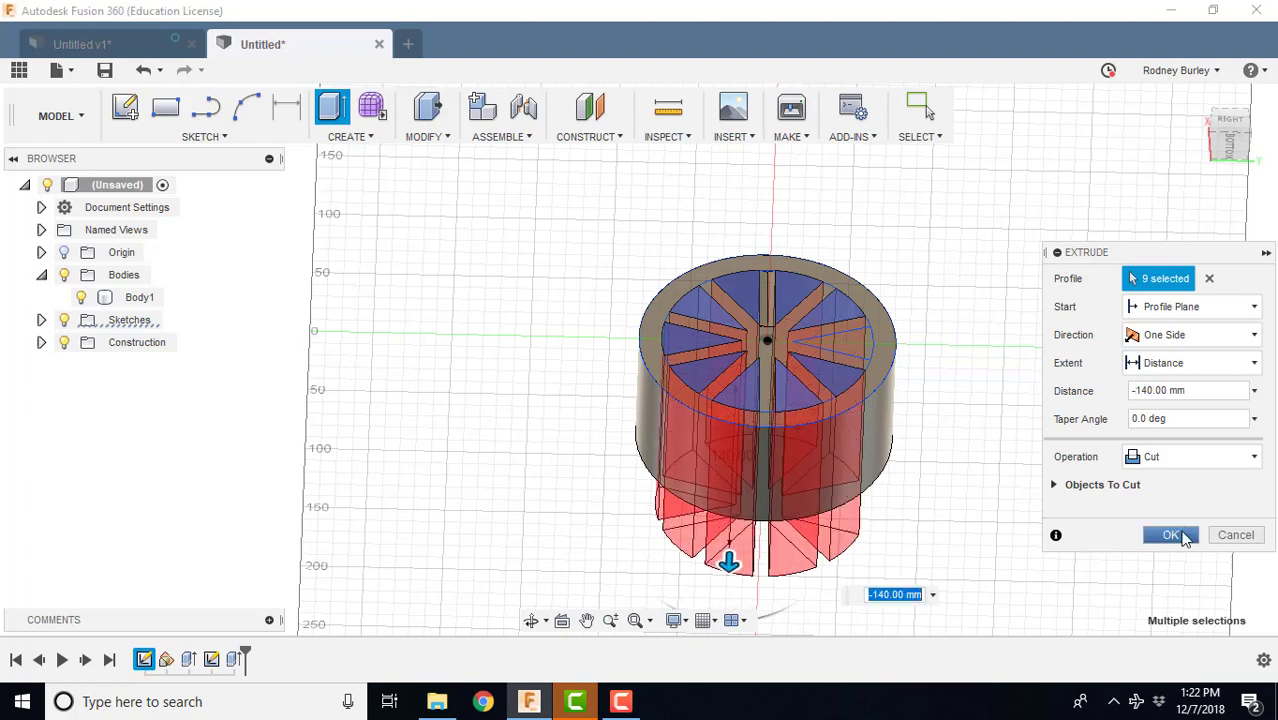
left_click(1172, 535)
Circular-pattern the top spoke's triangular groove cut around the inner rim circle's axis so that all ten spokes are grooved.
scroll(888, 368, "up", 3)
scroll(889, 305, "up", 4)
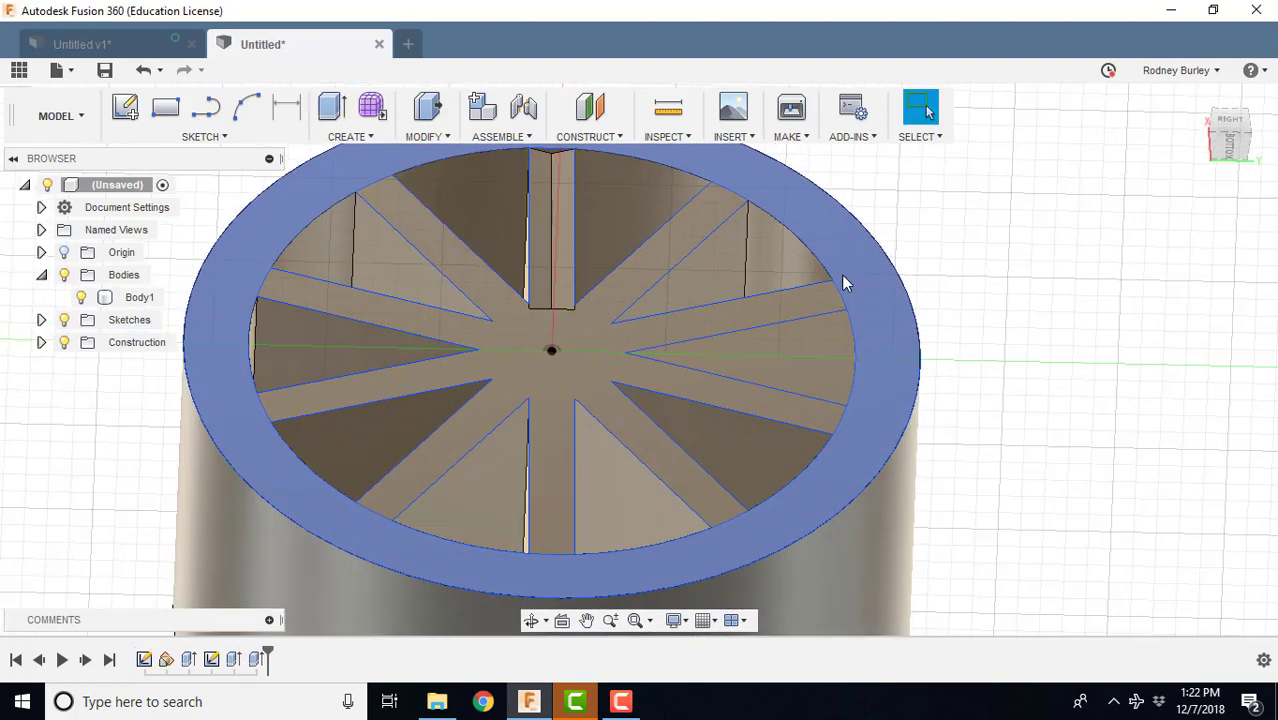
middle_click_drag(841, 275, 898, 348, "shift")
scroll(898, 348, "down", 3)
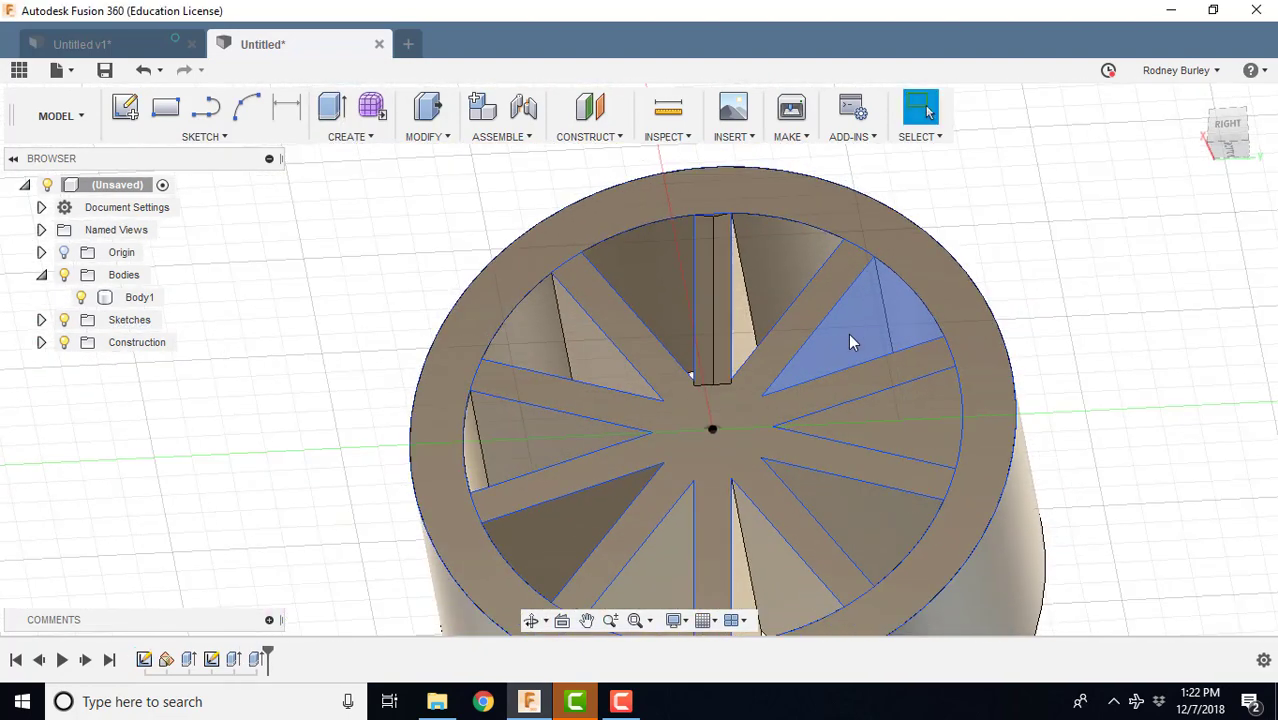
left_click(909, 370)
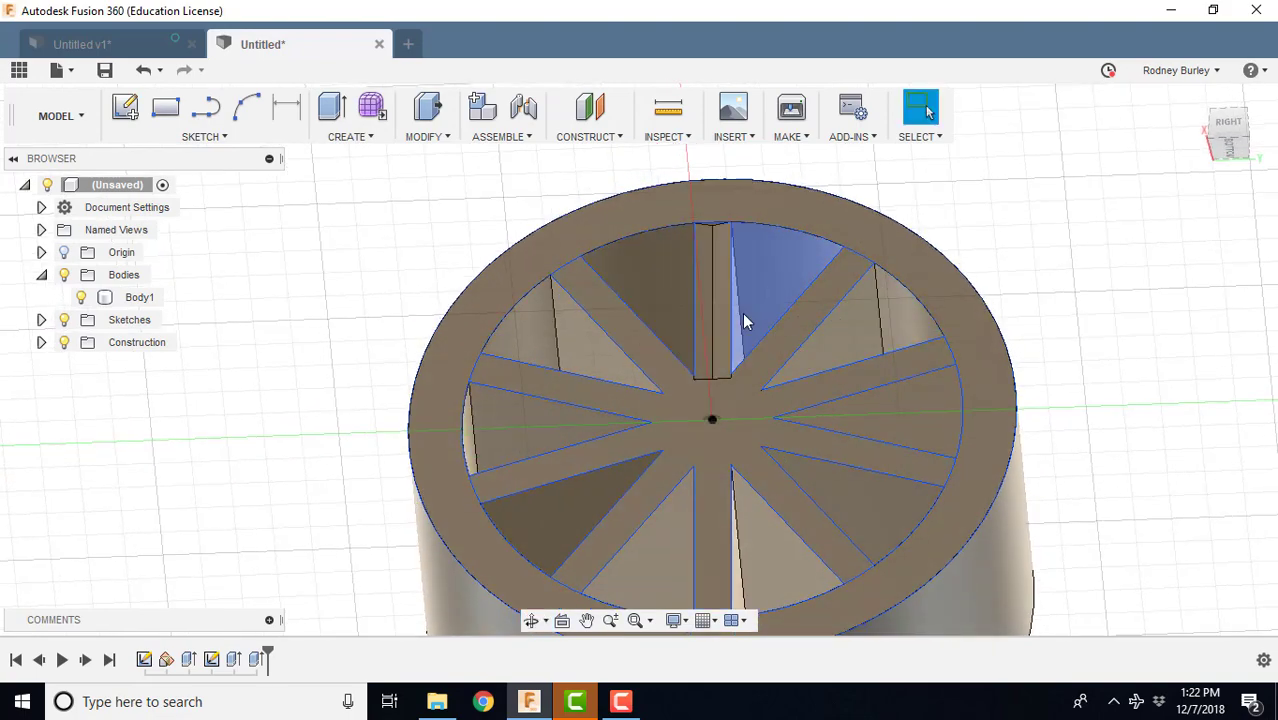
left_click(256, 660)
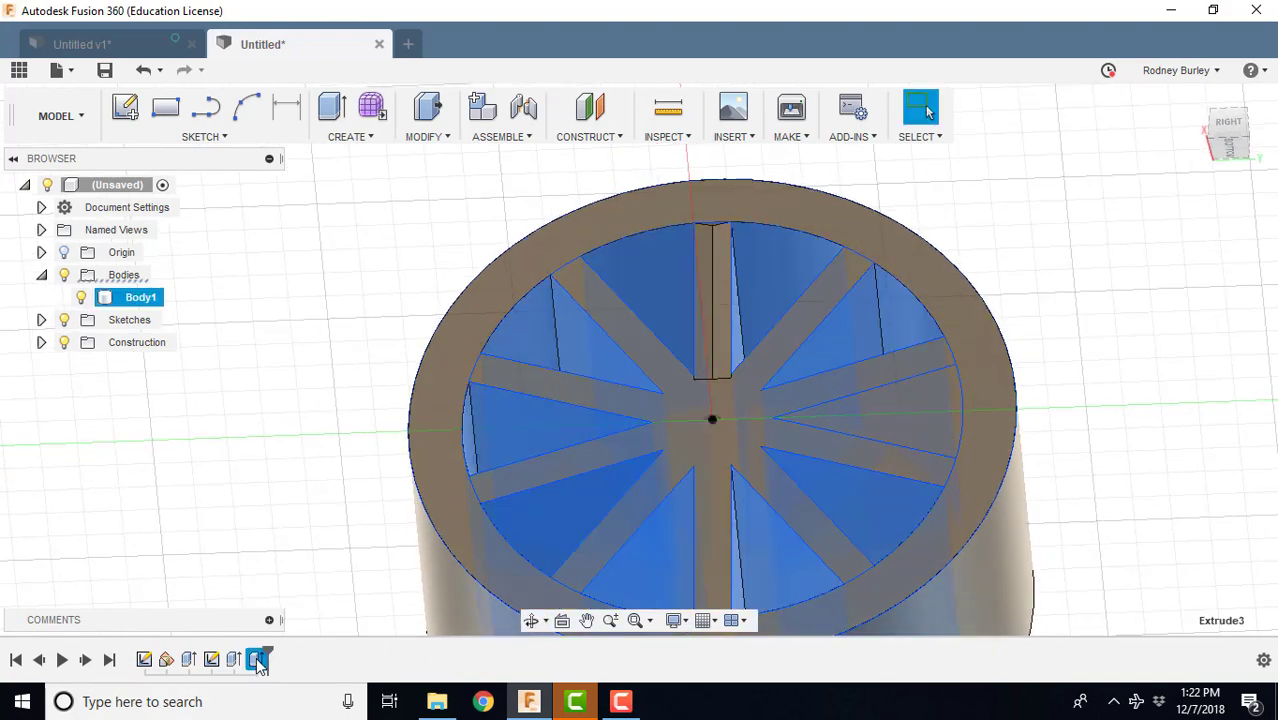
left_click(234, 660)
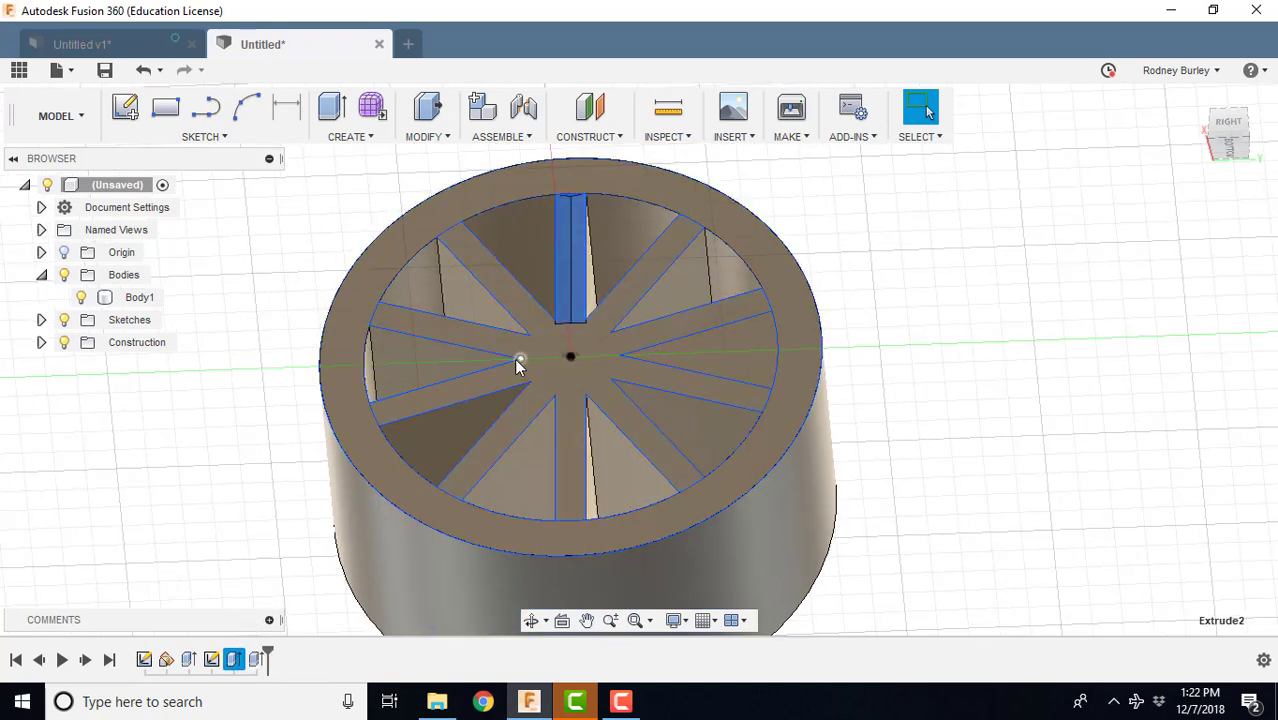
left_click(352, 138)
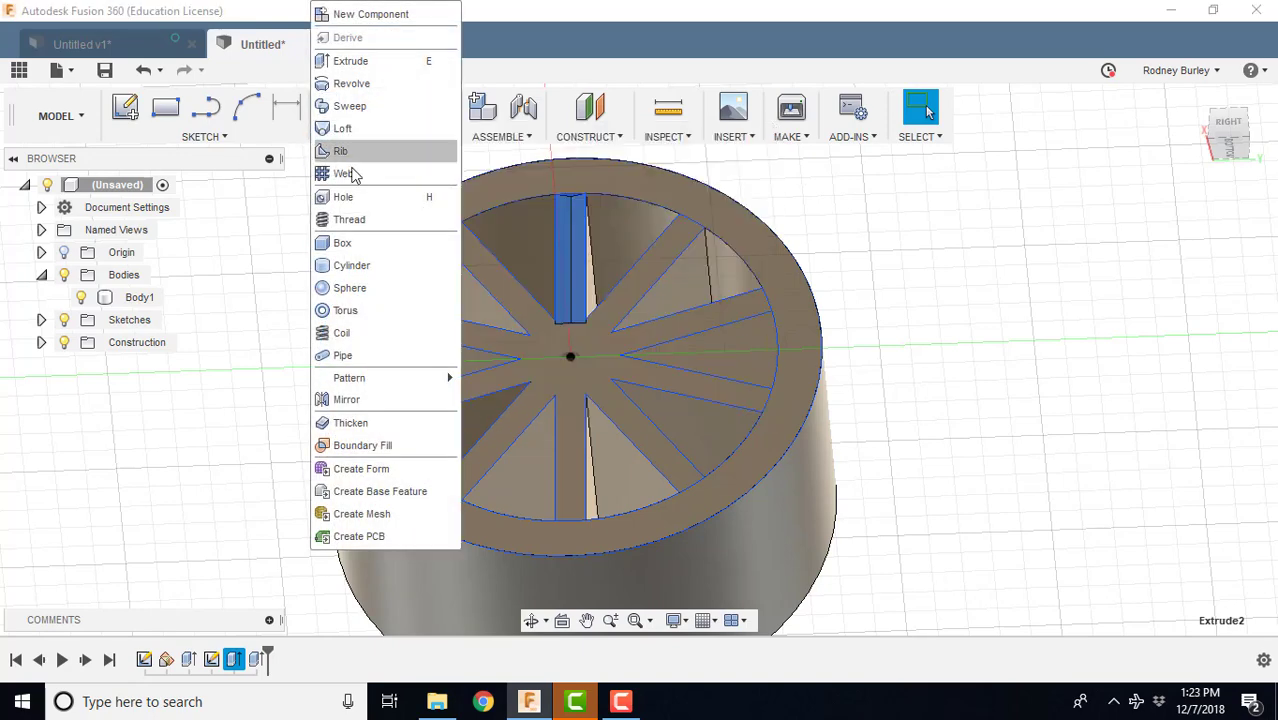
mouse_move(367, 386)
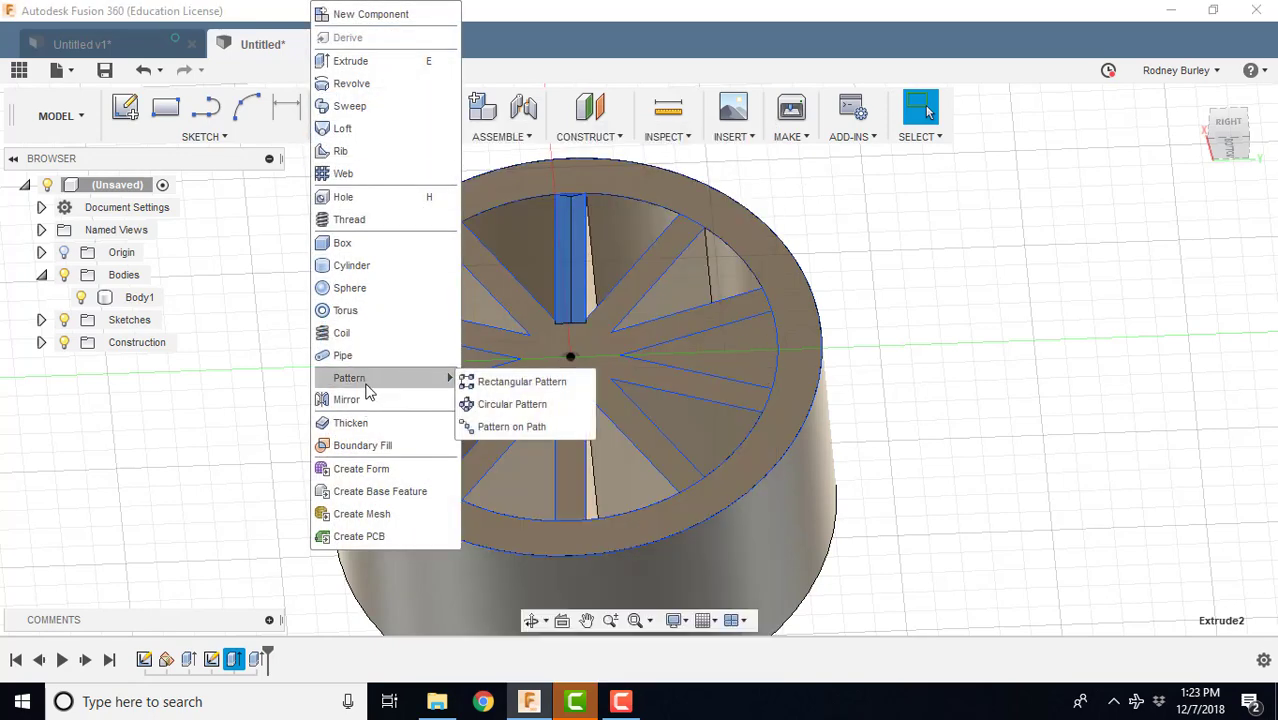
left_click(495, 405)
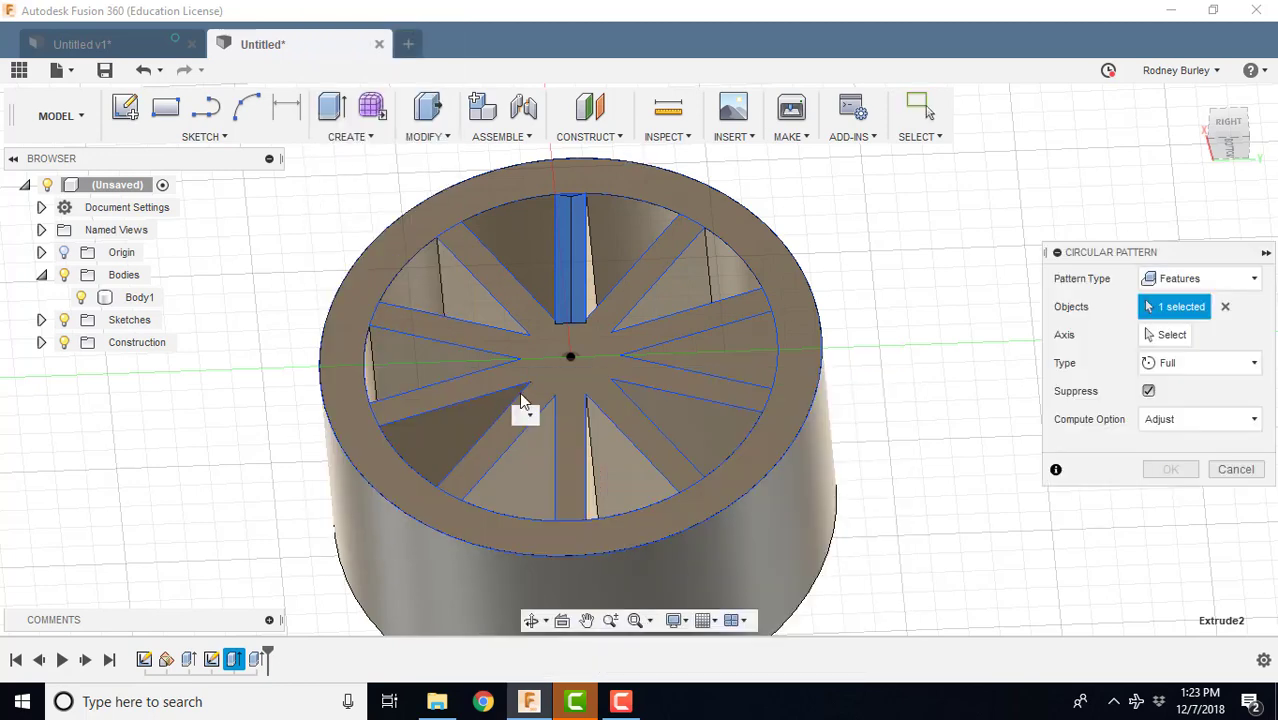
left_click(1168, 340)
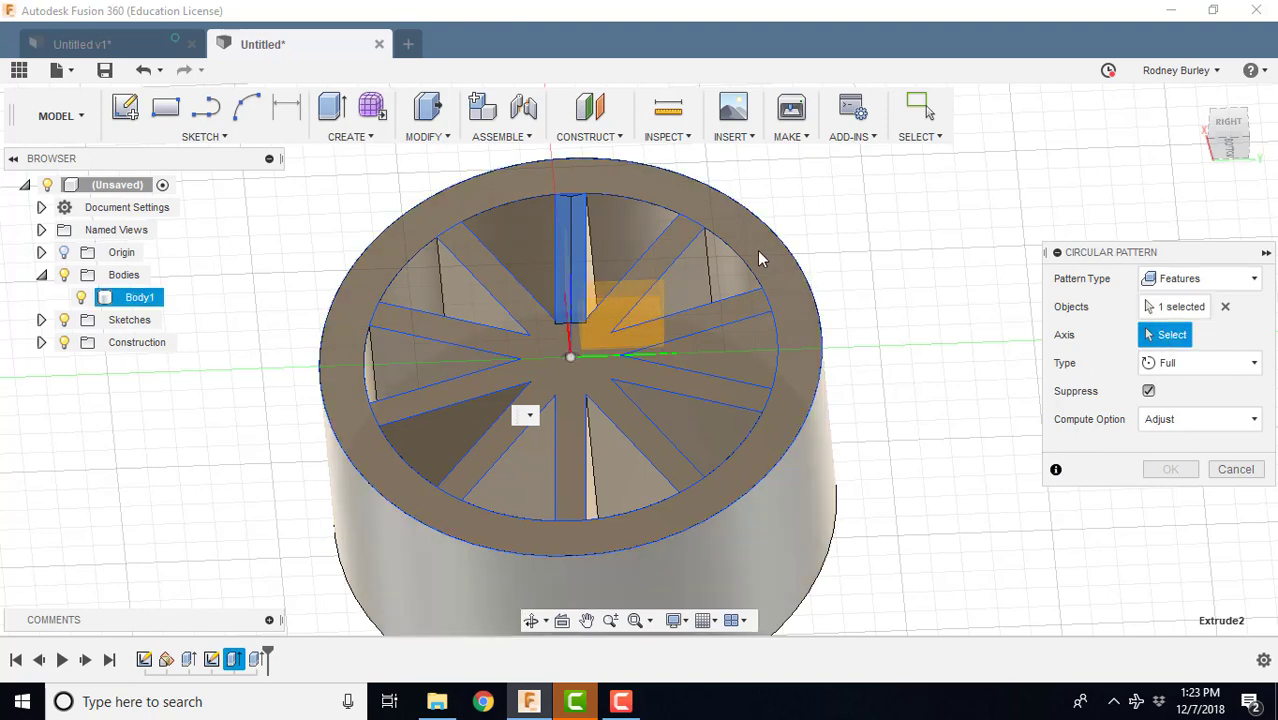
left_click(834, 337)
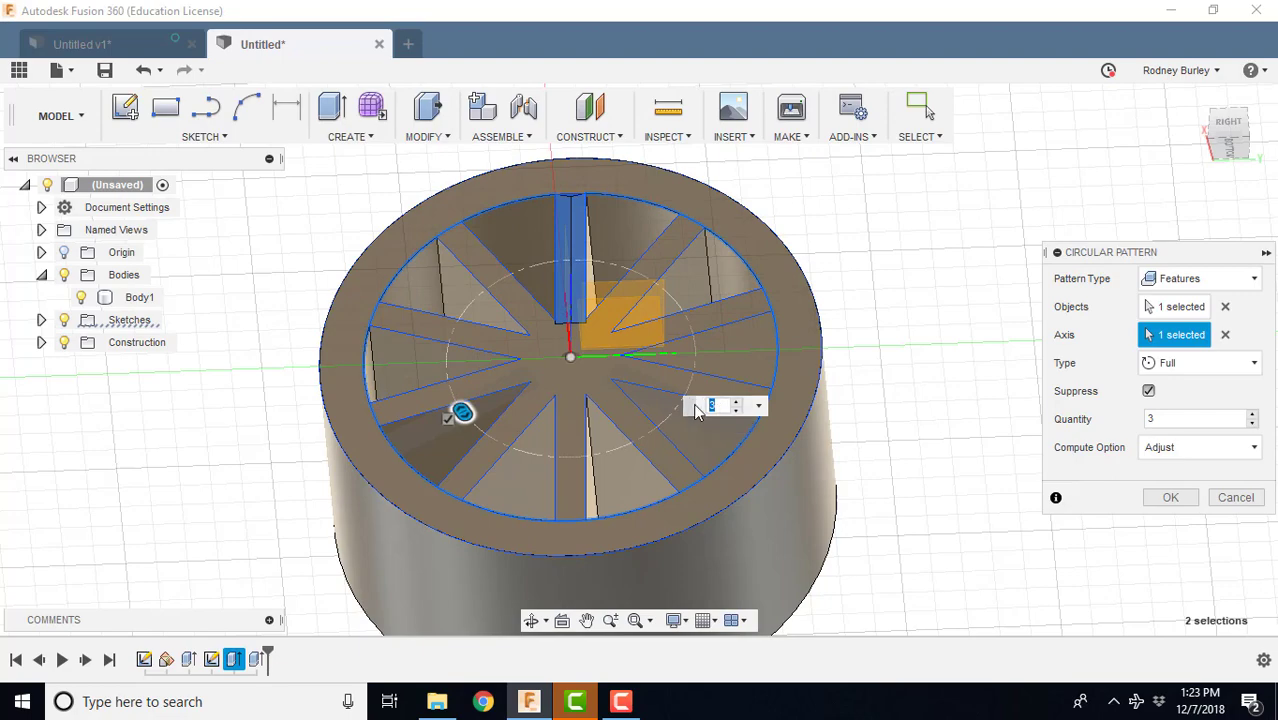
key("Return")
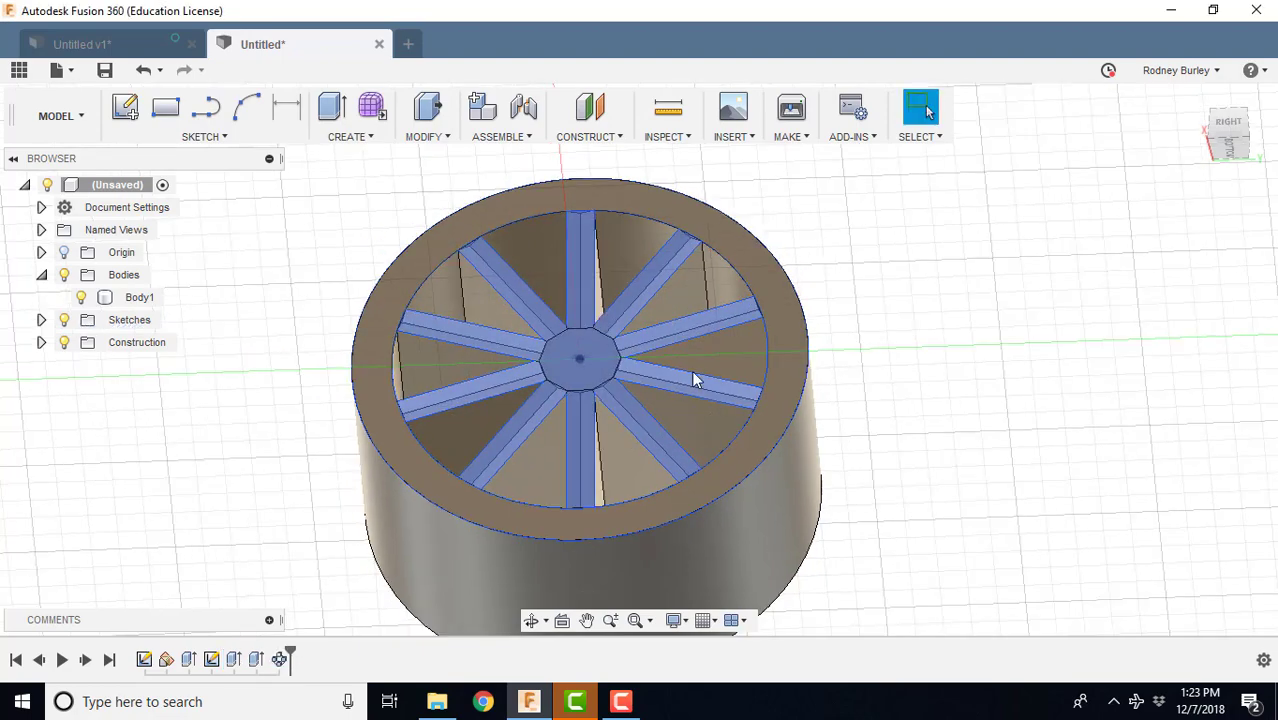
Clear the selection and start a new sketch on the flat hub face at the wheel's center.
middle_click_drag(691, 370, 756, 274, "shift")
scroll(694, 365, "up", 3)
middle_click_drag(674, 383, 686, 343)
scroll(653, 381, "down", 5)
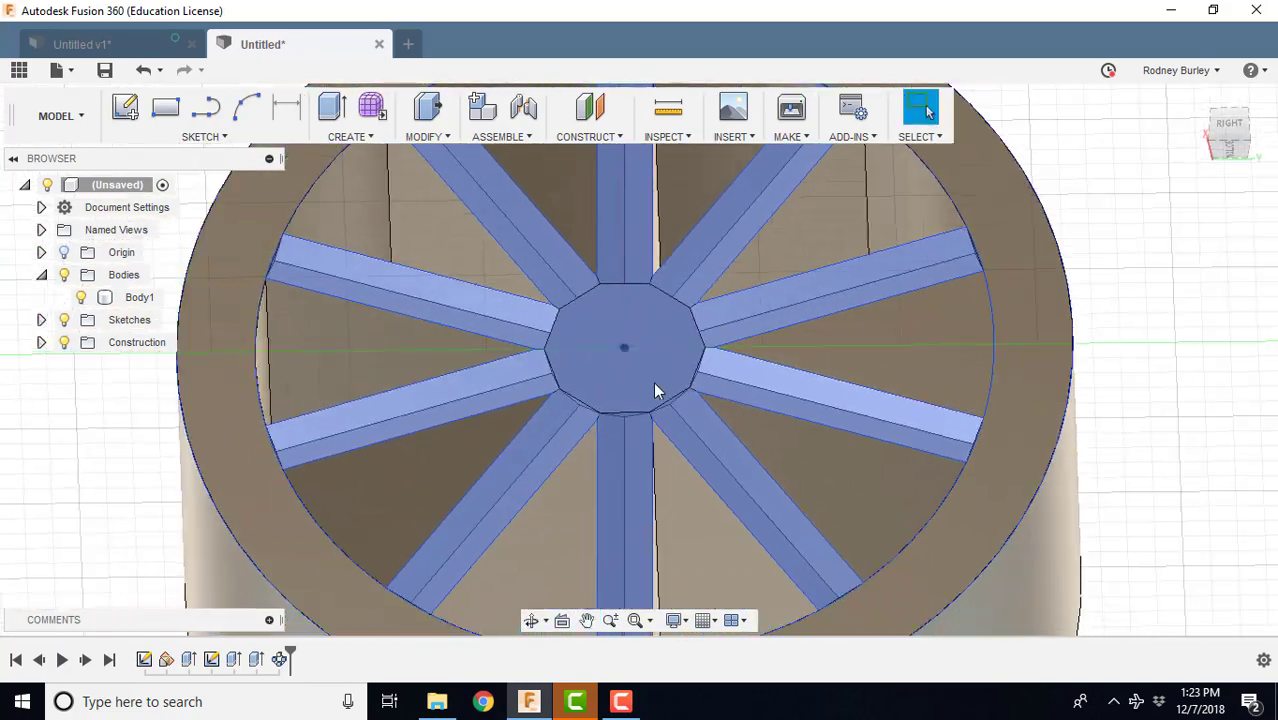
key("Escape")
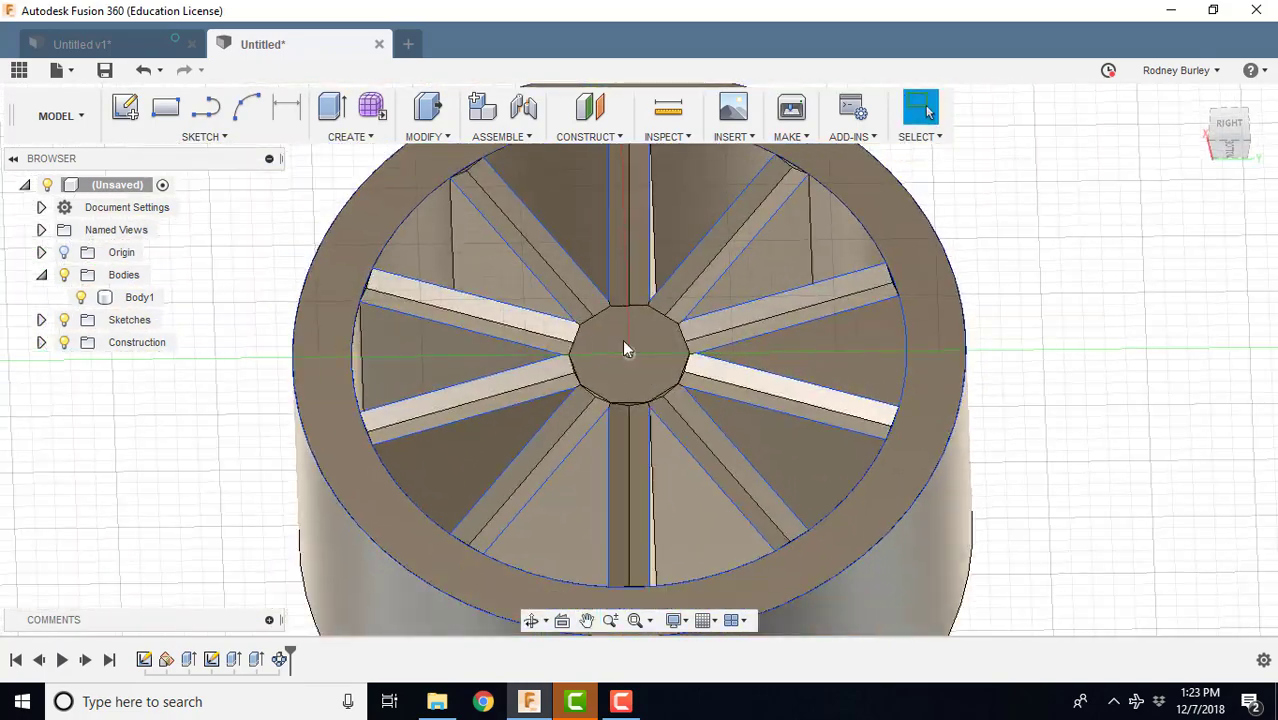
left_click(205, 136)
left_click(175, 155)
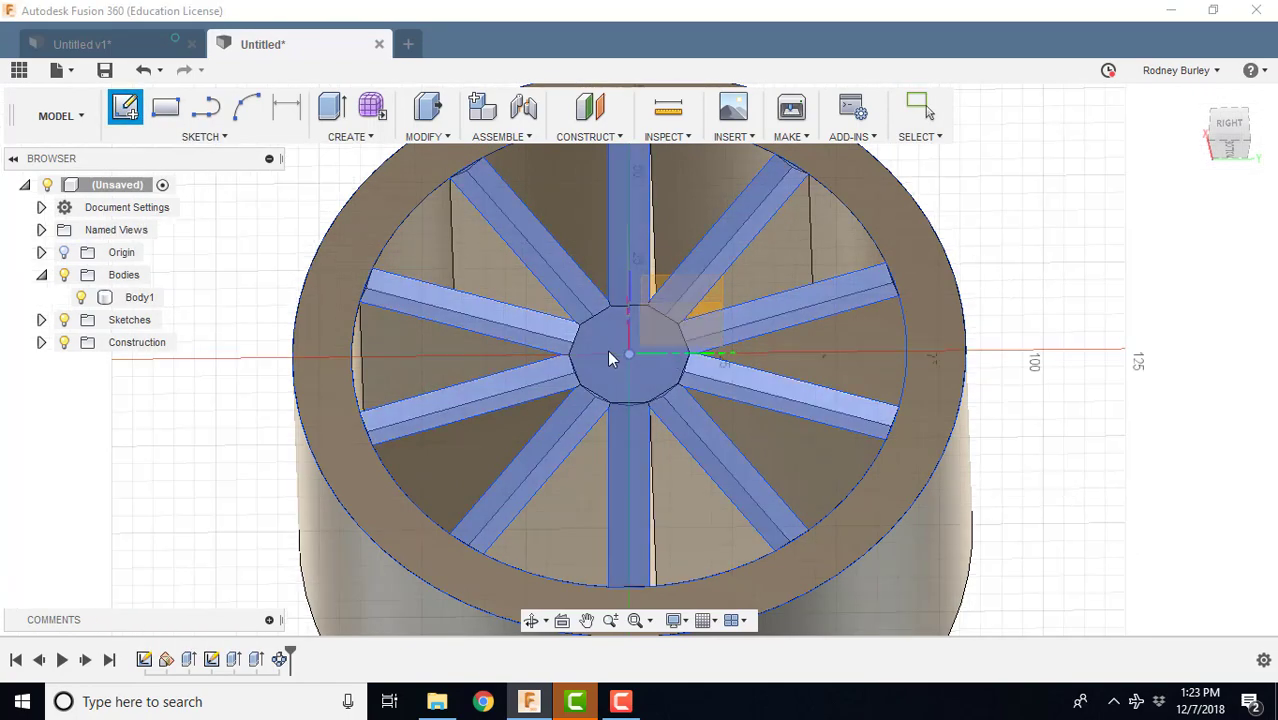
left_click(609, 355)
Sketch a center diameter circle of about 29.7 mm on the hub, centered on the origin.
left_click(212, 137)
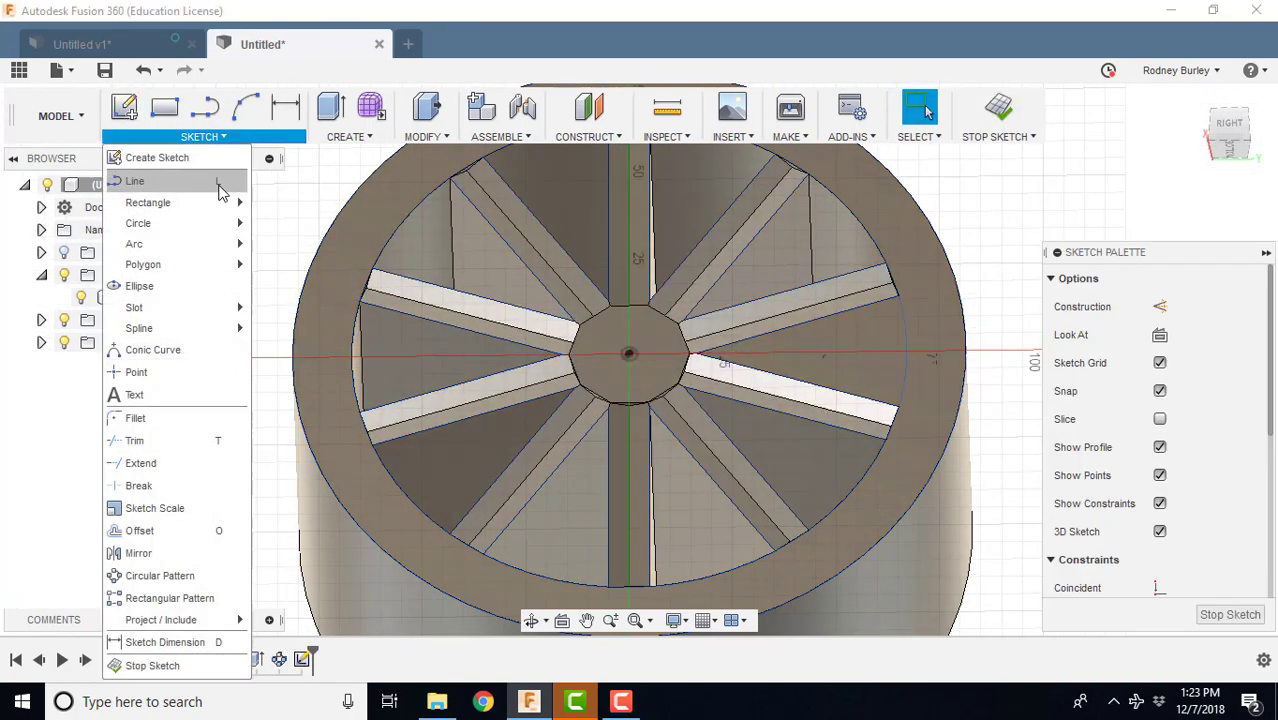
mouse_move(160, 220)
left_click(310, 222)
scroll(636, 352, "up", 1)
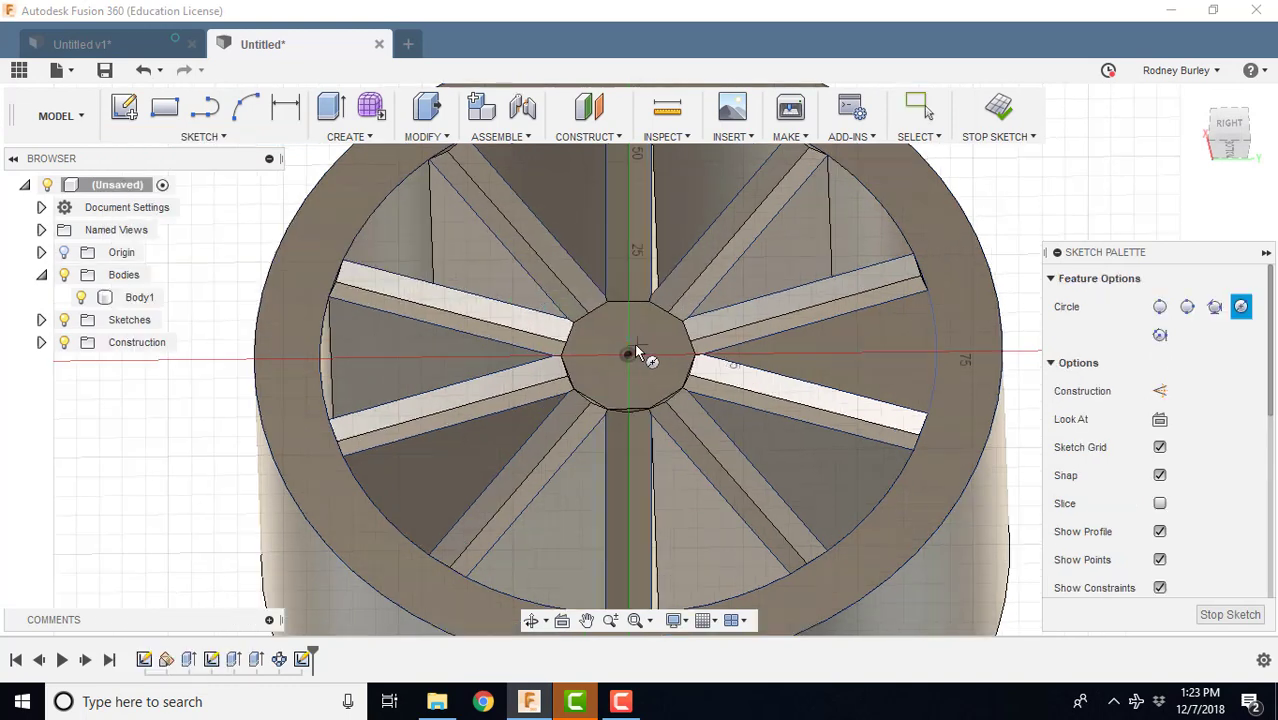
left_click(633, 352)
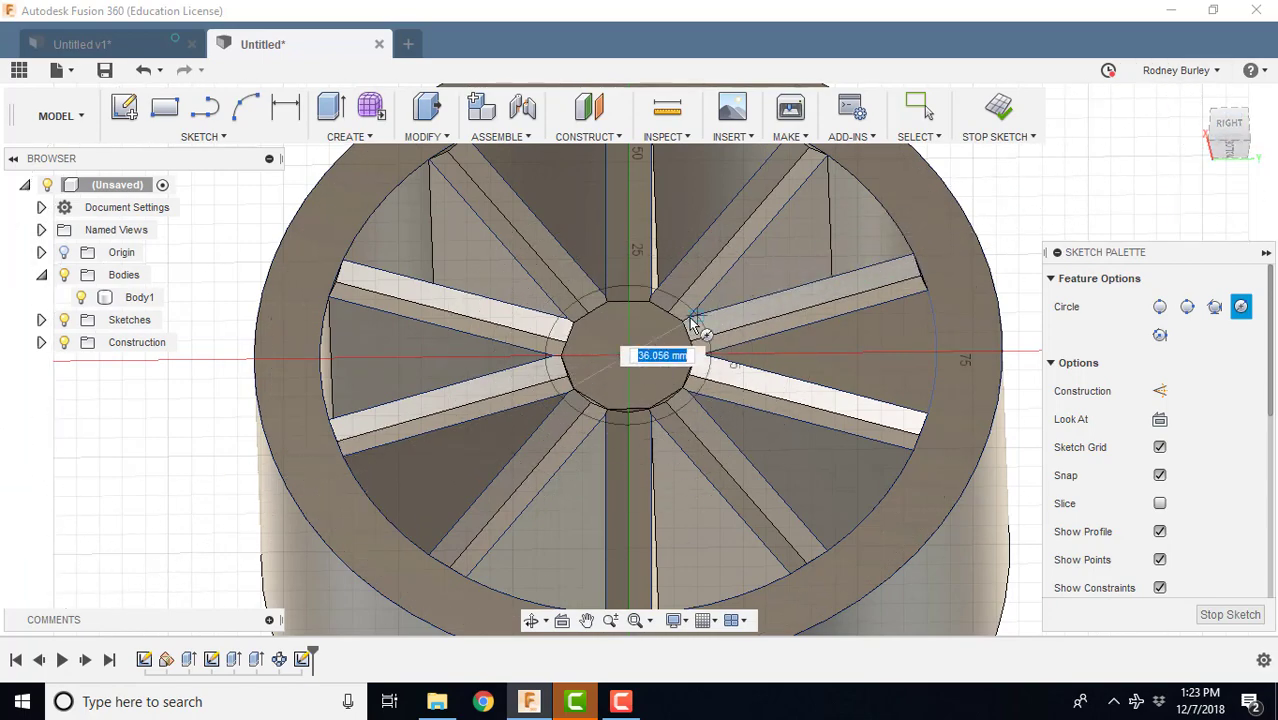
scroll(693, 323, "down", 3)
mouse_move(688, 334)
middle_mouse_down("shift")
mouse_move(678, 287)
mouse_move(701, 327)
middle_mouse_up("shift")
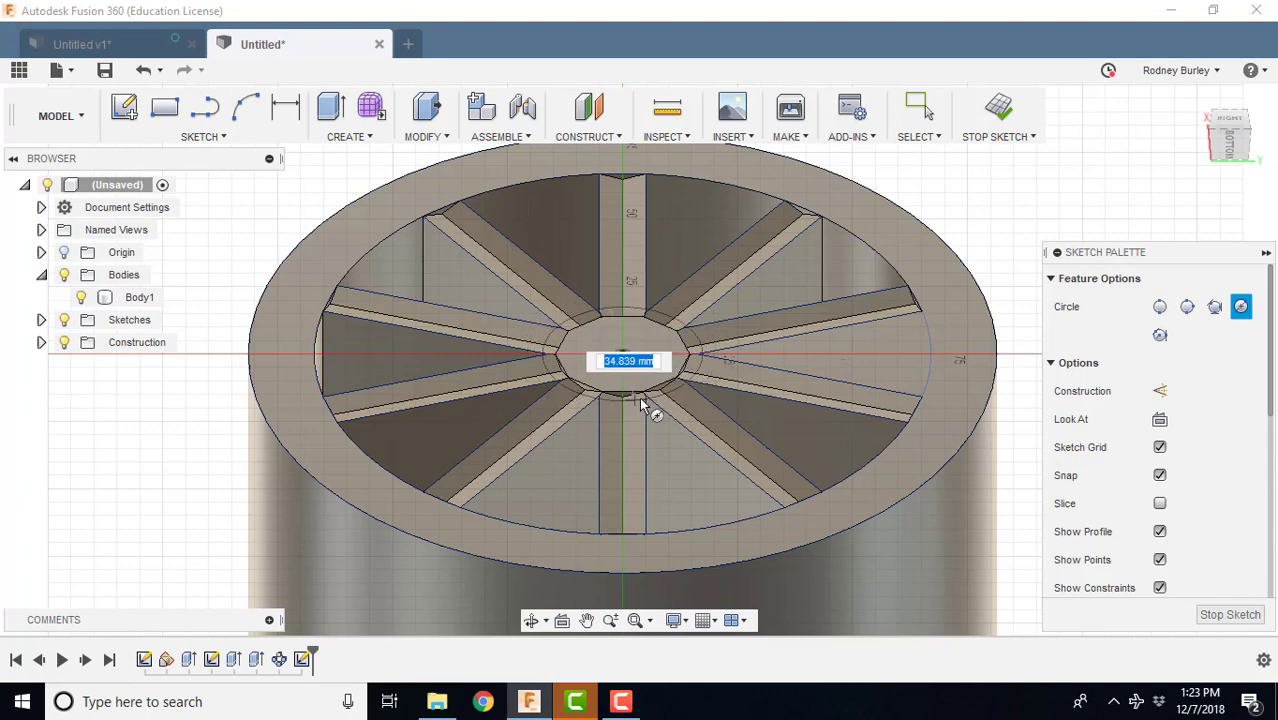
scroll(640, 398, "up", 2)
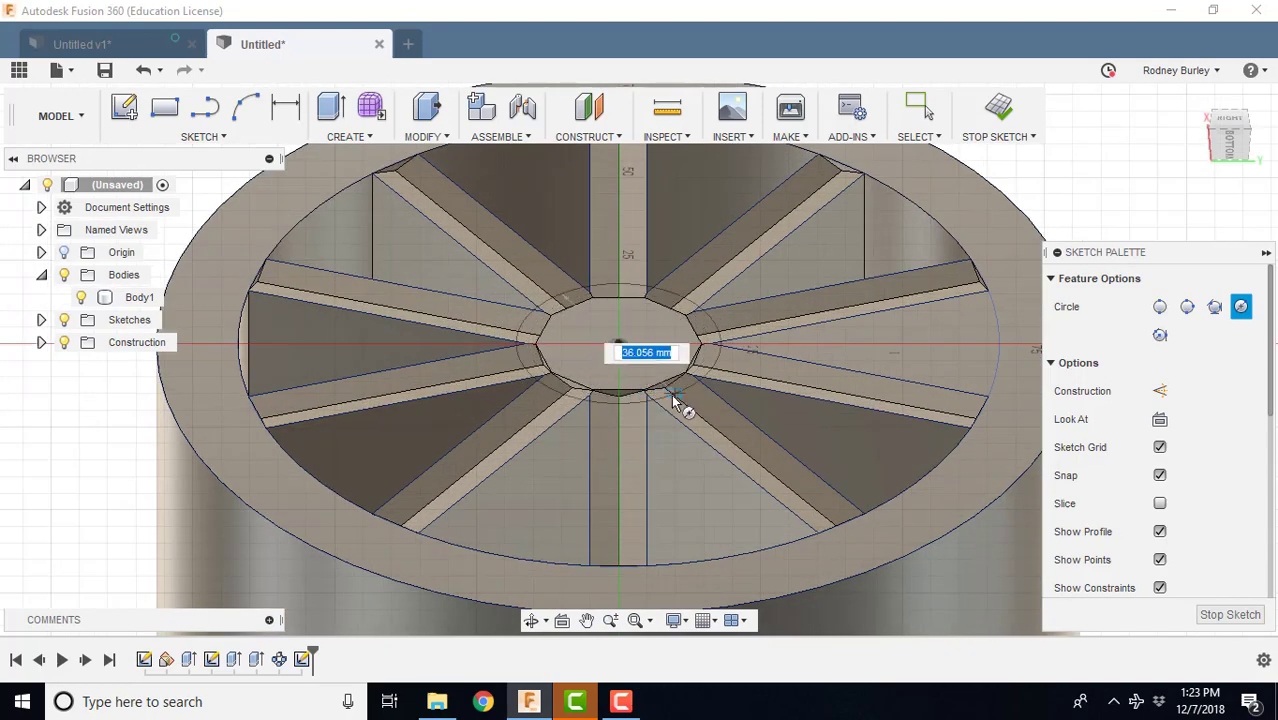
scroll(679, 401, "up", 2)
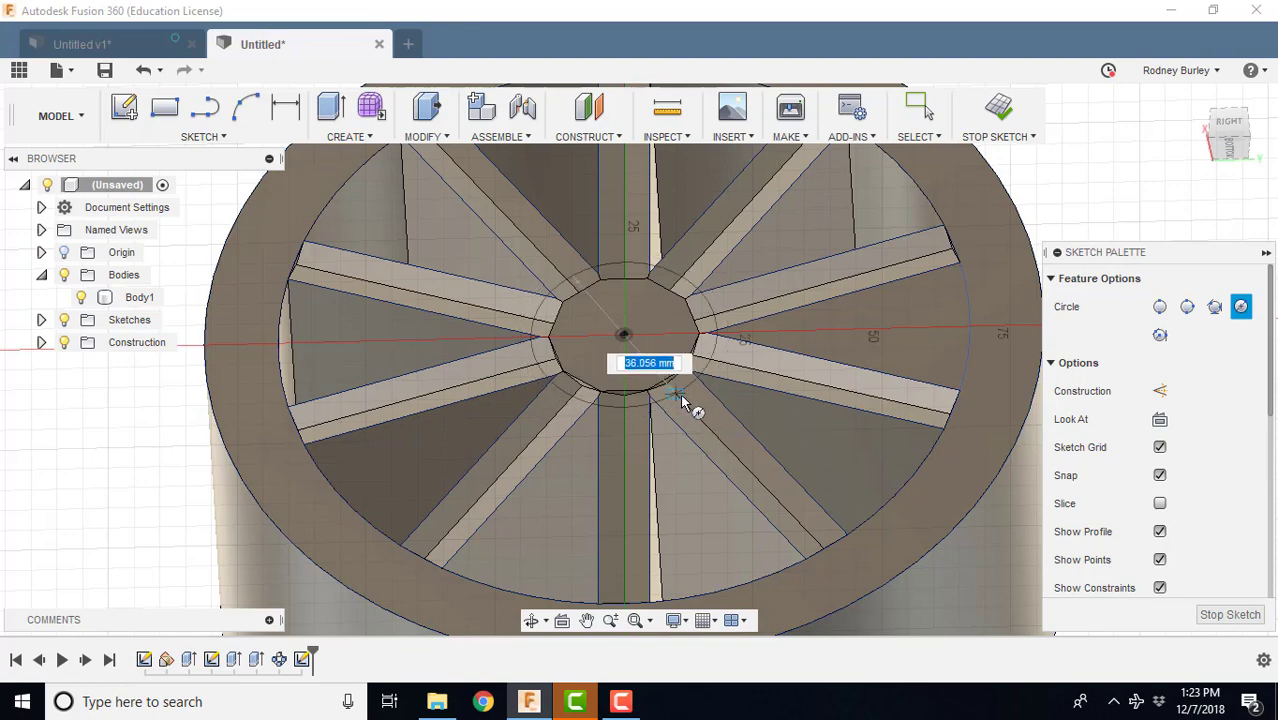
middle_click_drag(678, 392, 676, 419, "shift")
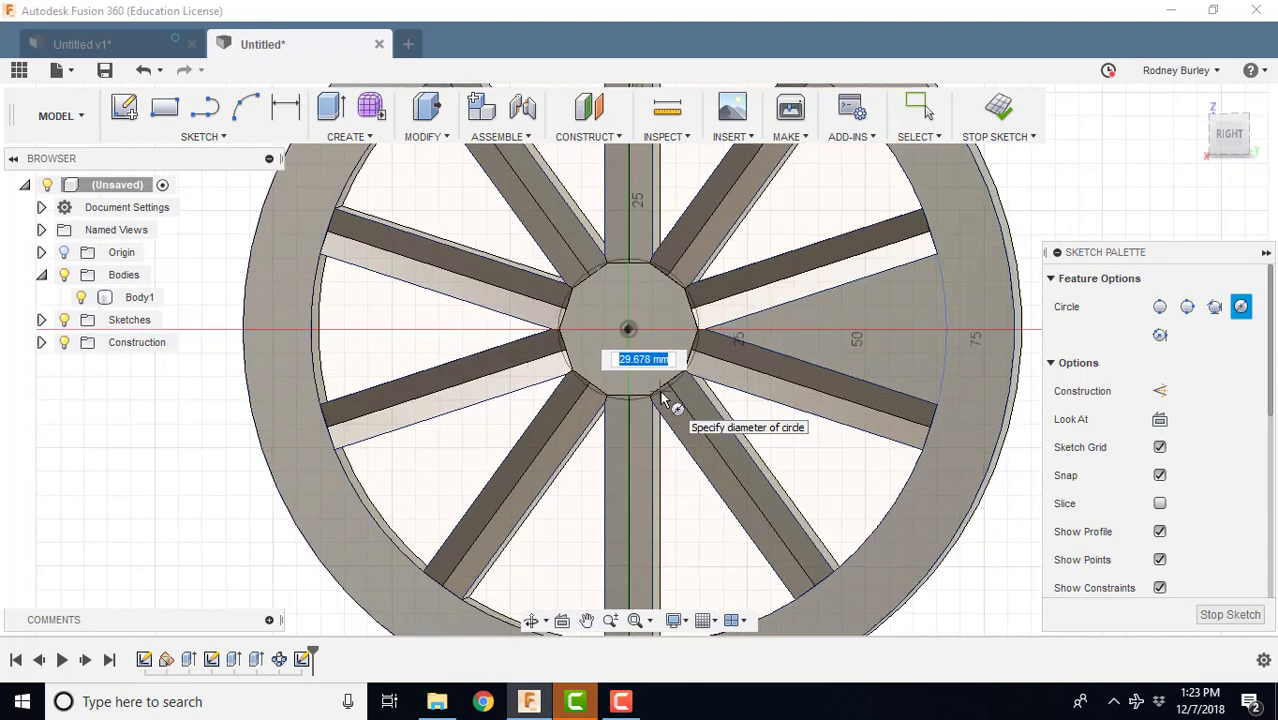
left_click(661, 393)
Try cutting the hub circle into the body with Press Pull at a distance of -20 mm, and undo the cut.
middle_click_drag(642, 352, 656, 314, "shift")
right_click(656, 314)
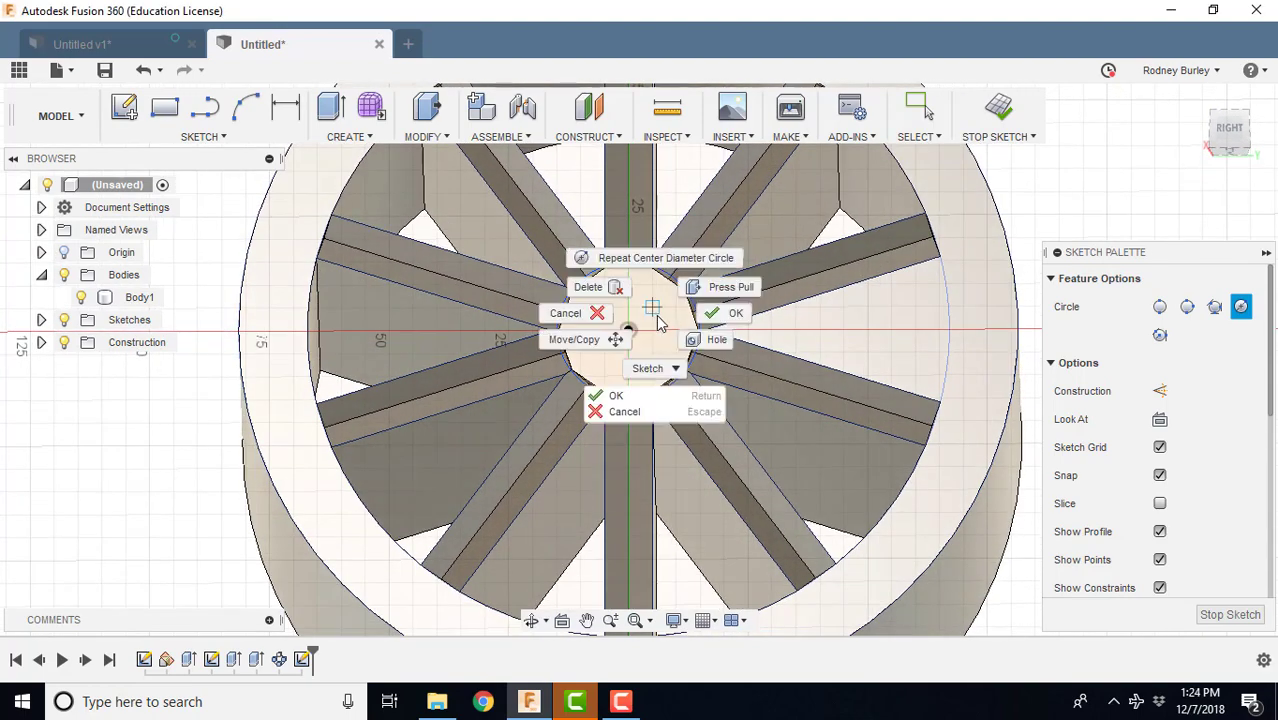
left_click(711, 289)
left_click(654, 322)
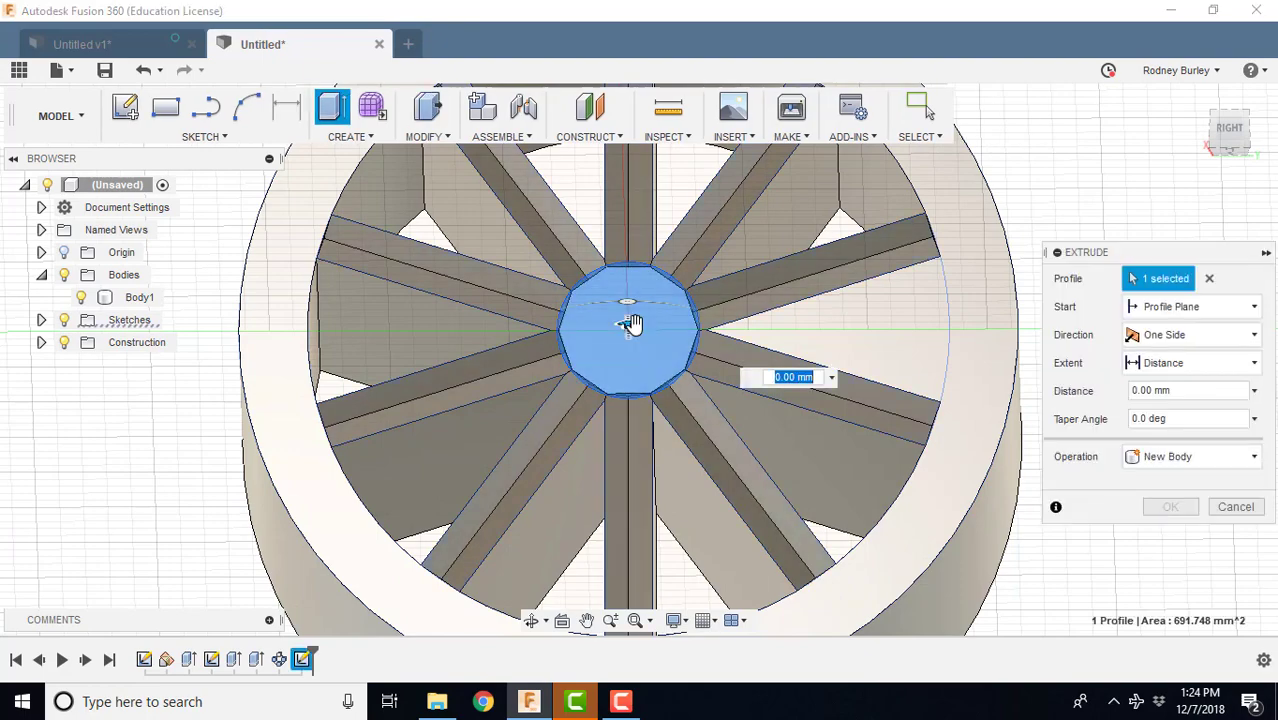
left_click_drag(630, 330, 633, 344)
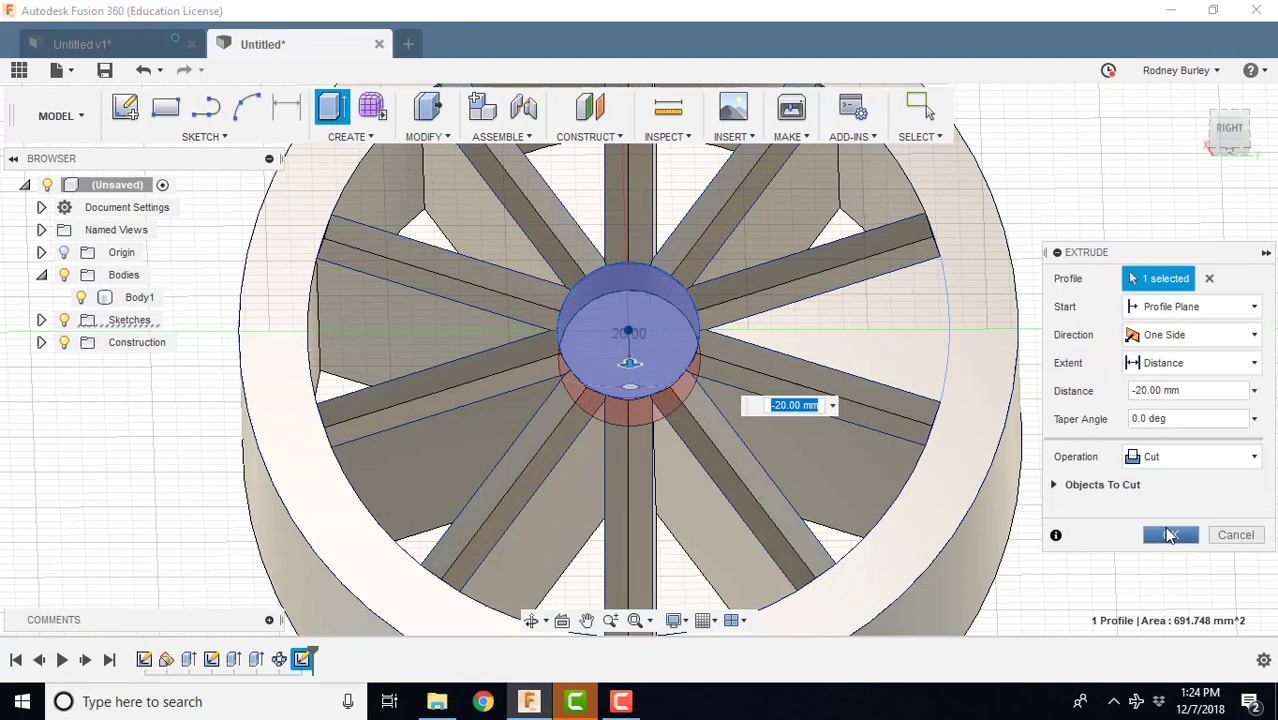
left_click(1170, 535)
middle_click_drag(722, 471, 560, 324, "shift")
left_click(145, 75)
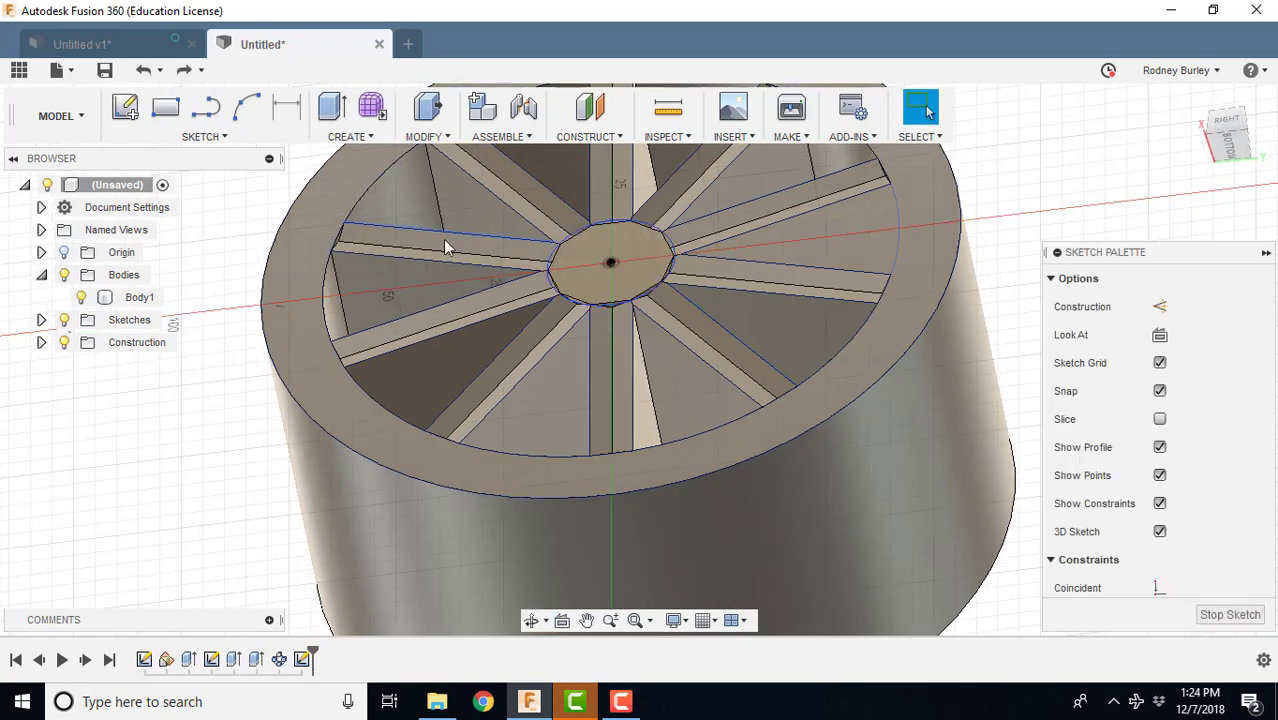
right_click(635, 250)
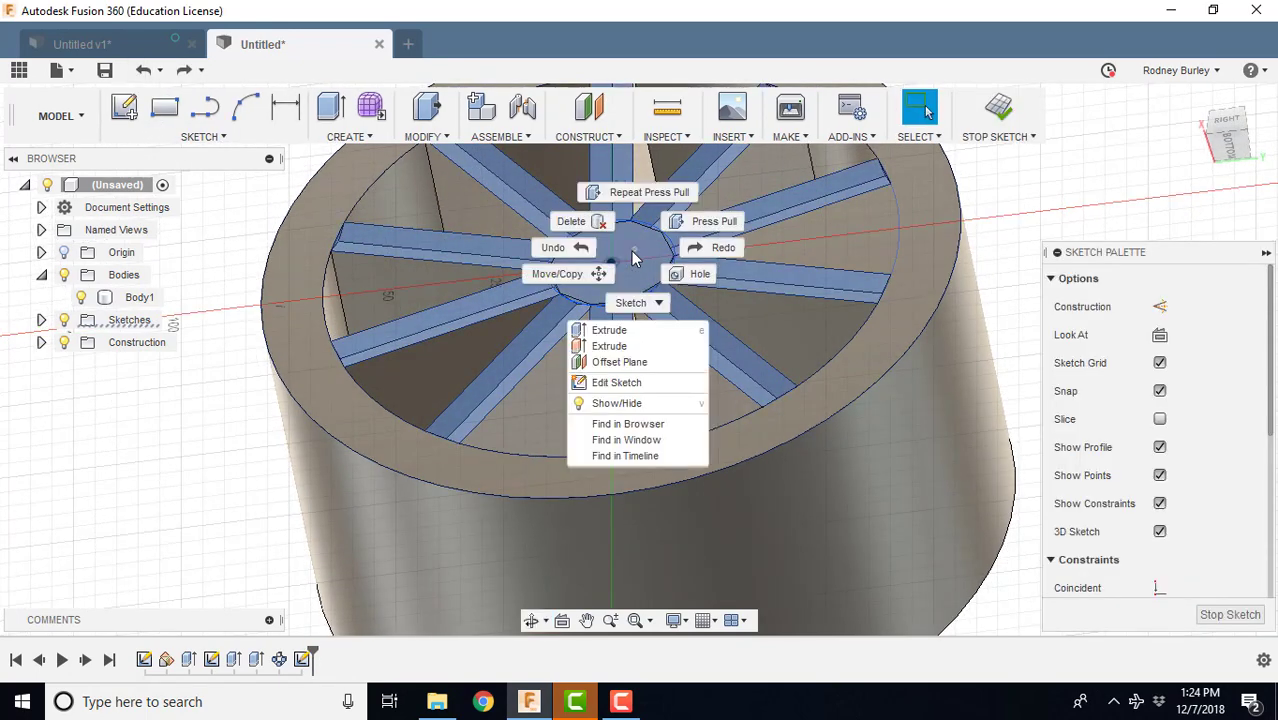
left_click(633, 251)
right_click(631, 252)
left_click(692, 223)
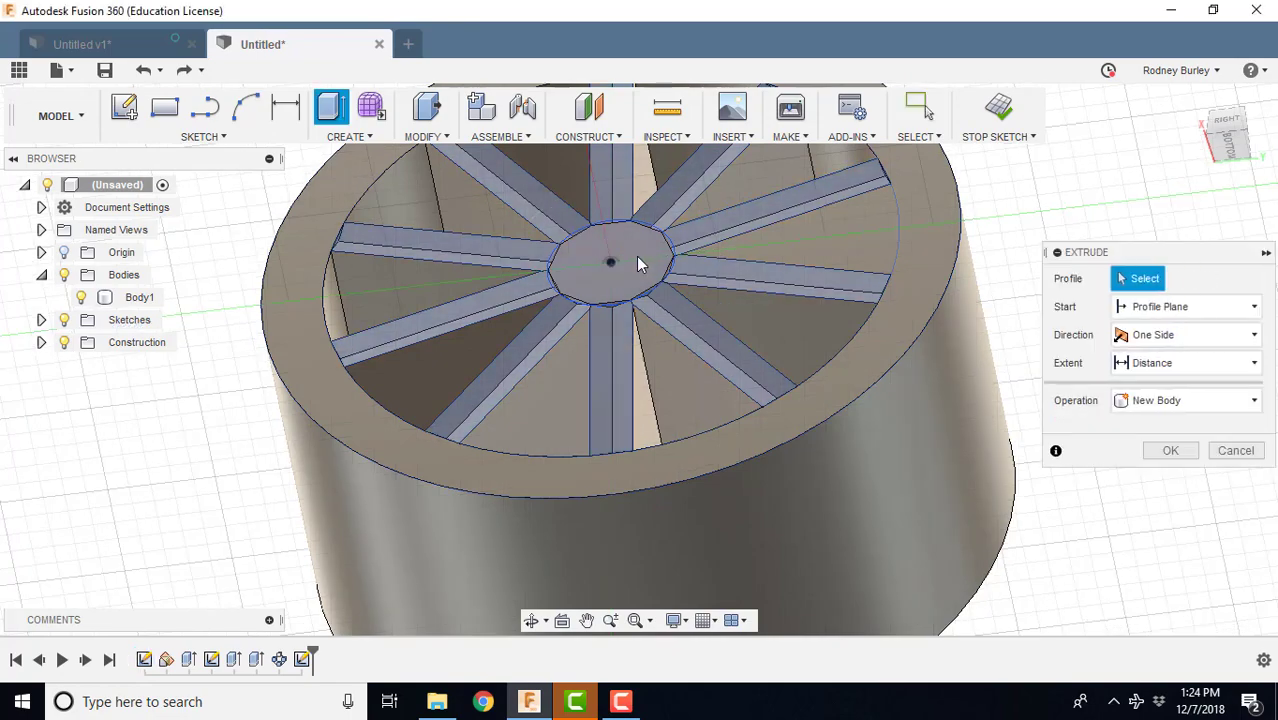
left_click_drag(614, 264, 621, 278)
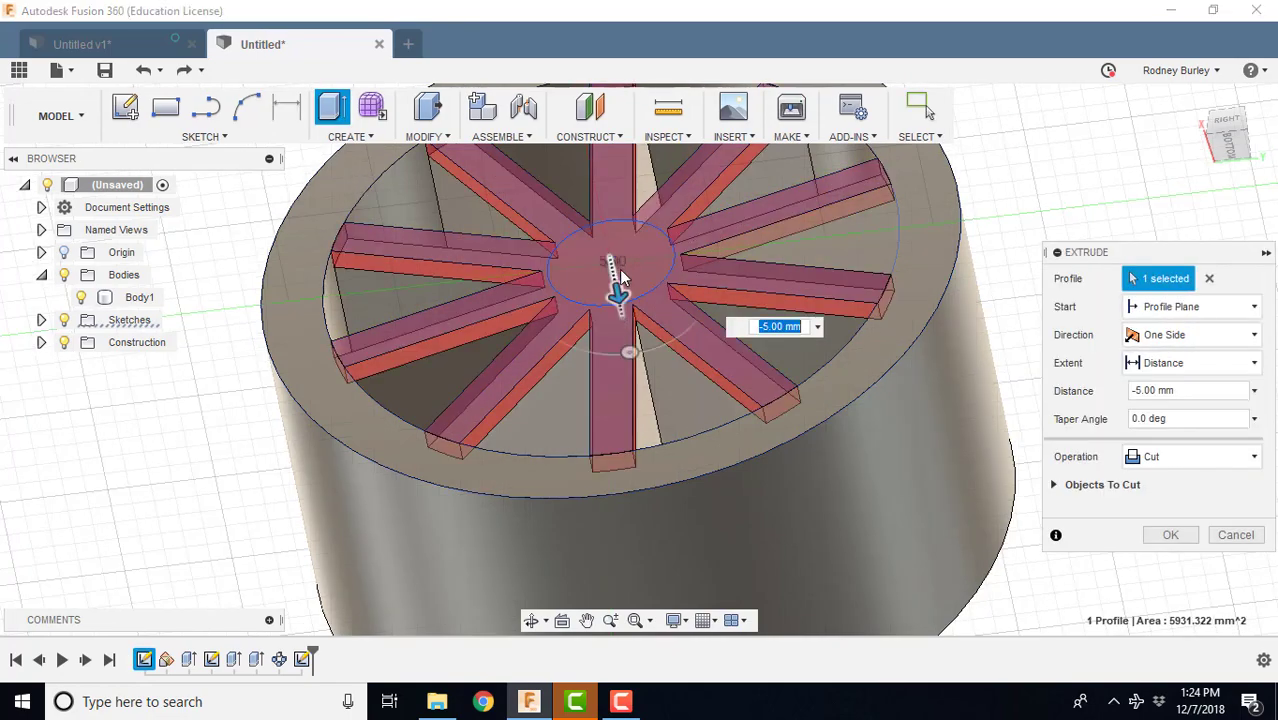
left_click(1228, 534)
Cut the hub circle profile into the body with Press Pull at a distance of -3 mm.
scroll(614, 300, "up", 5)
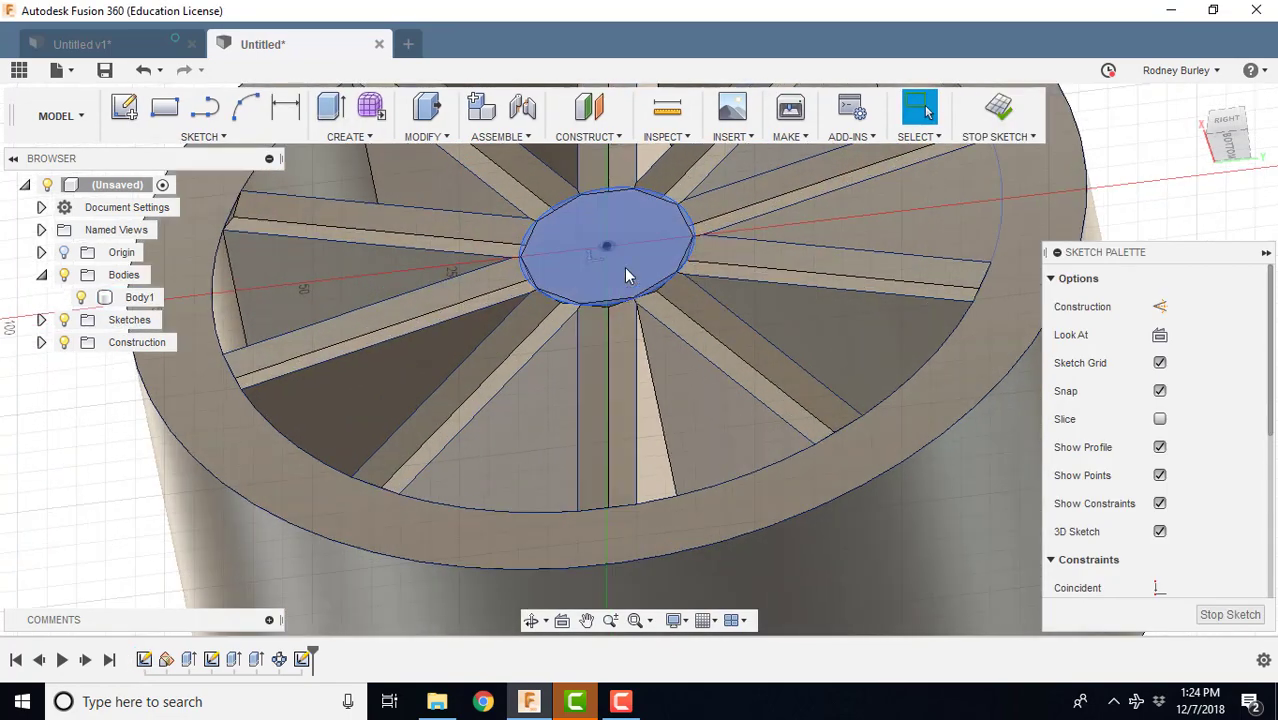
left_click(641, 238)
right_click(639, 236)
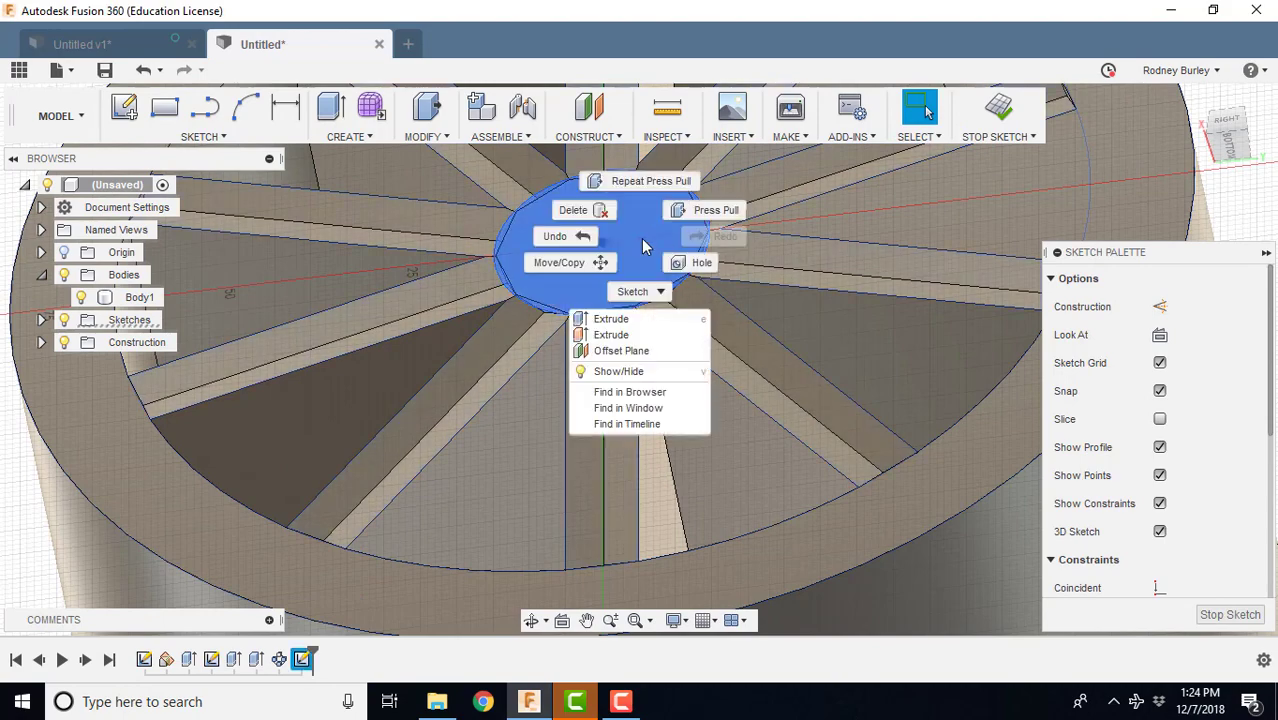
left_click(636, 208)
left_click_drag(599, 232, 608, 246)
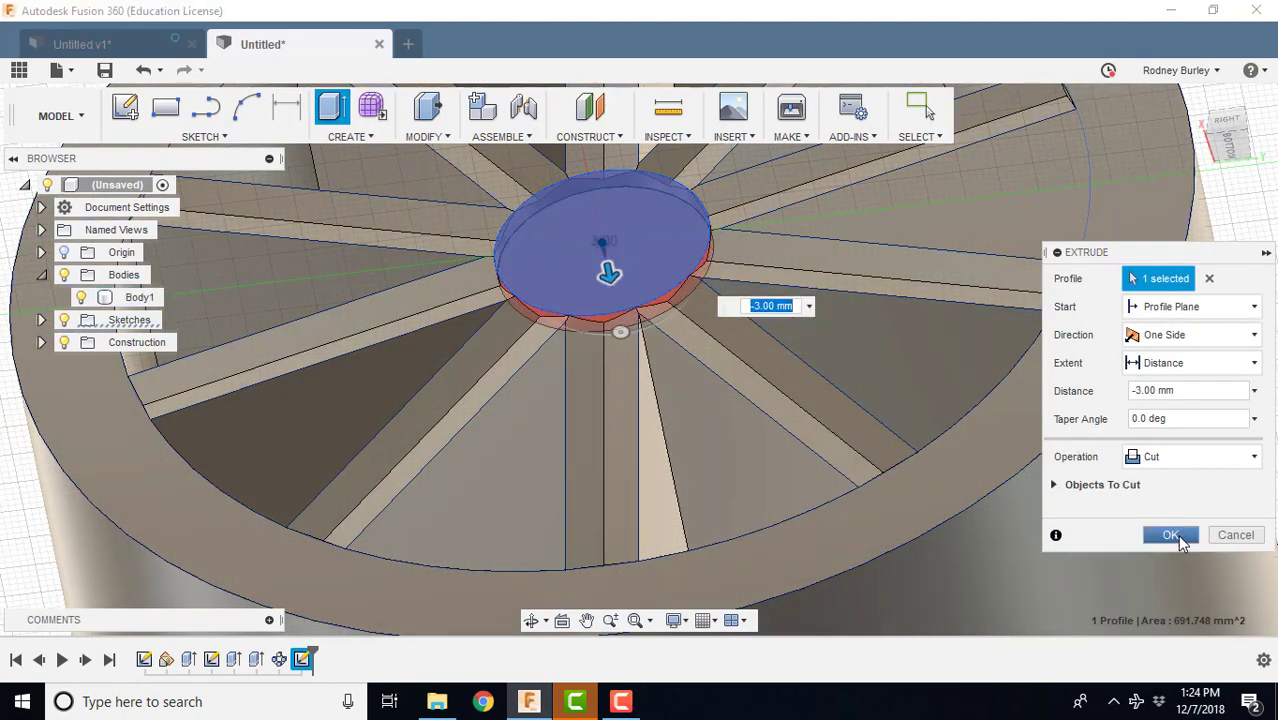
left_click(1171, 535)
Examine the hub recess, the grooved spokes and the whole wheel from several angles.
scroll(736, 354, "up", 5)
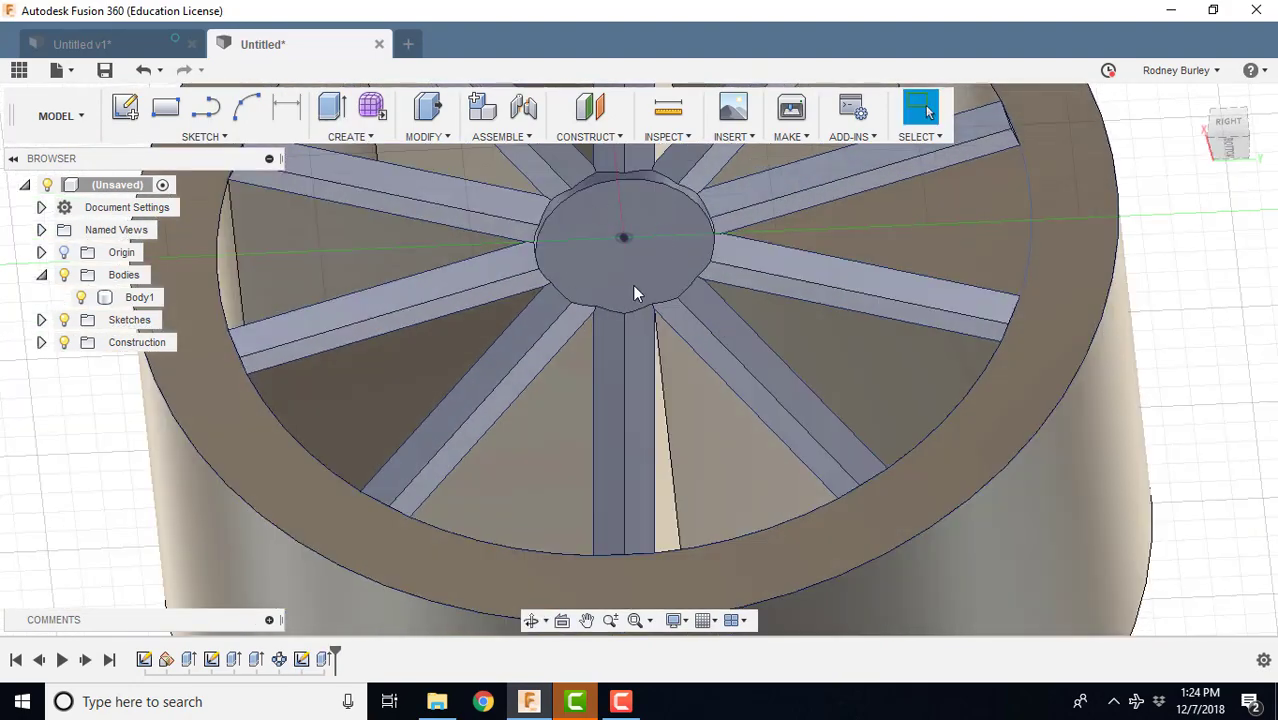
scroll(640, 300, "down", 4)
middle_click_drag(650, 322, 602, 283, "shift")
scroll(606, 300, "up", 1)
middle_click_drag(628, 368, 656, 464)
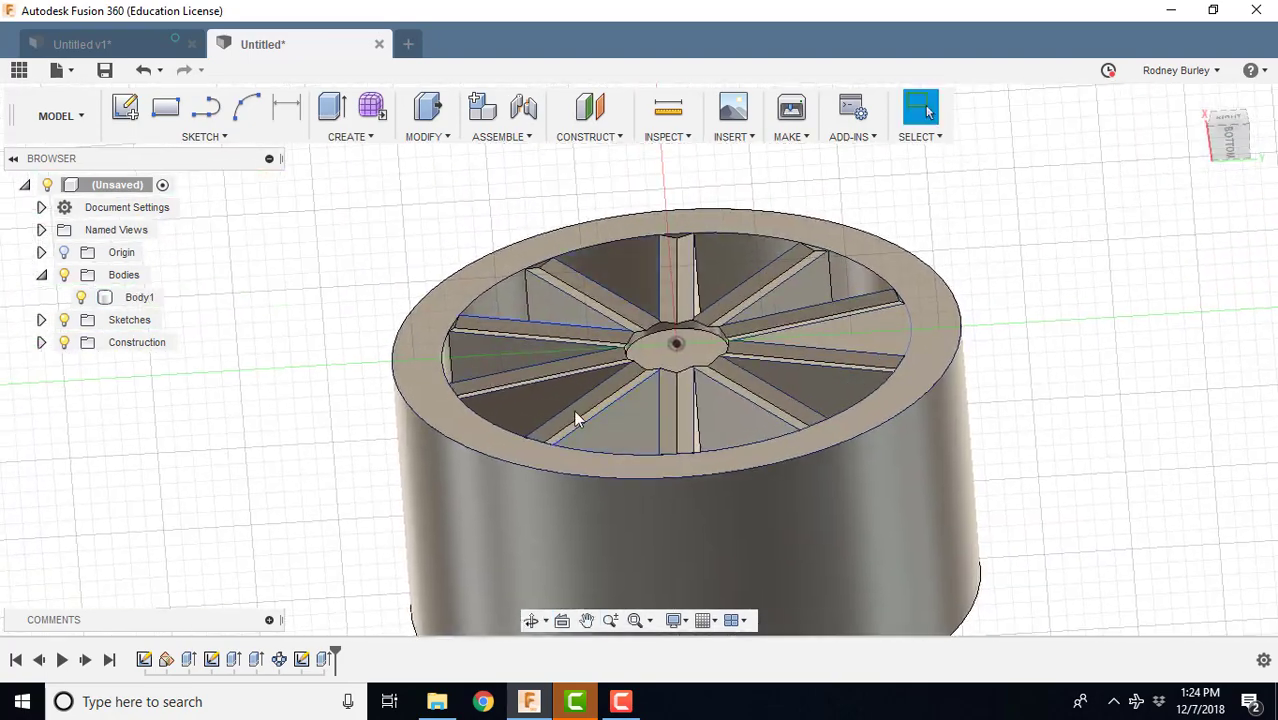
scroll(550, 337, "down", 2)
middle_click_drag(554, 305, 545, 273, "shift")
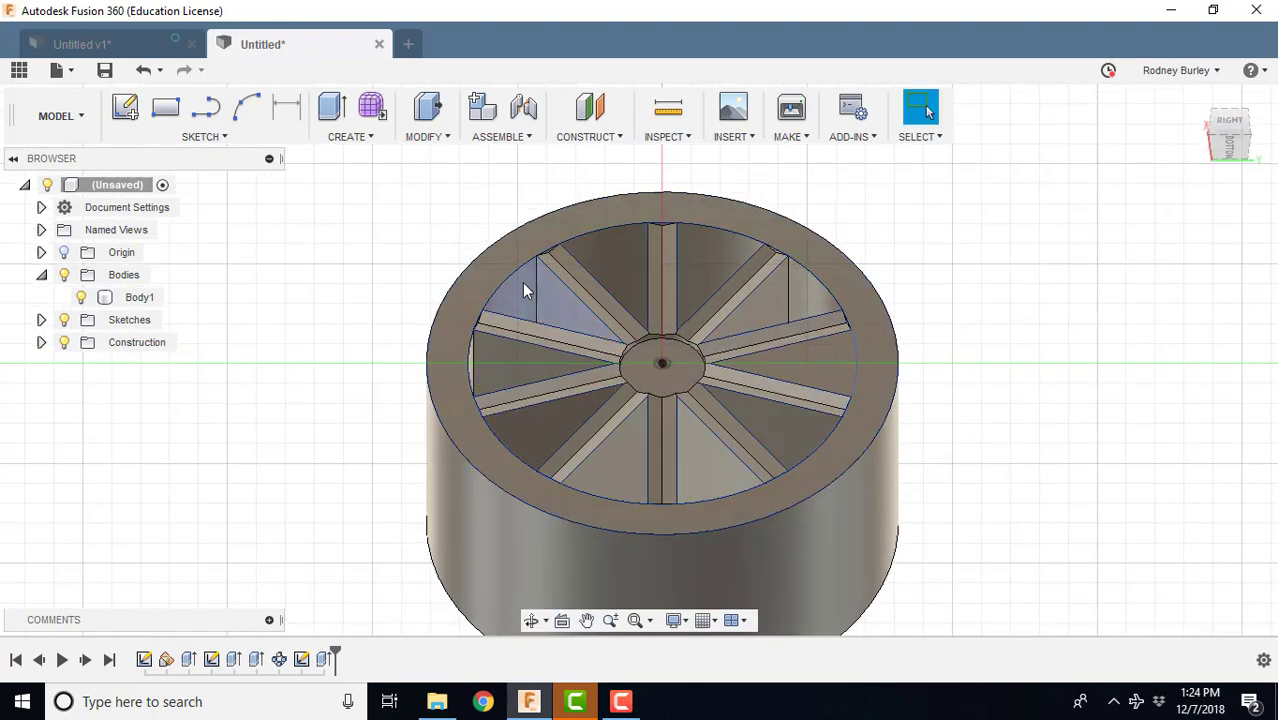
scroll(570, 370, "down", 1)
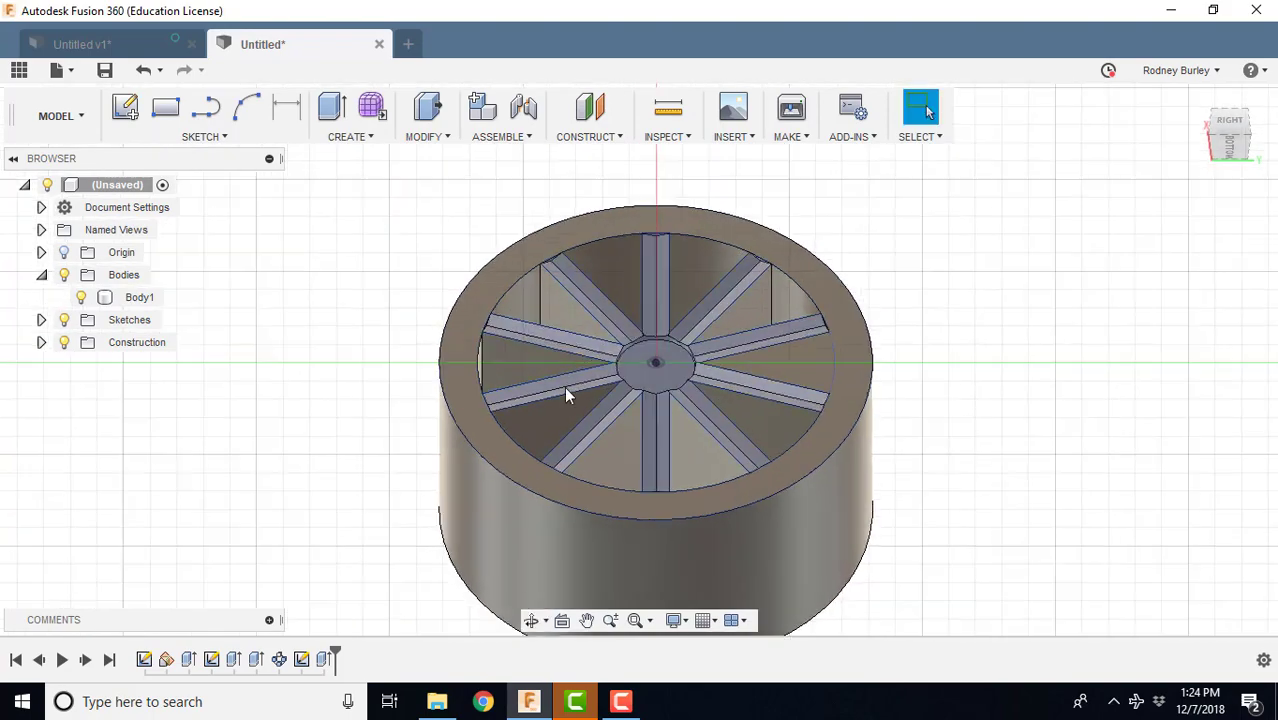
scroll(566, 386, "up", 3)
scroll(608, 368, "down", 1)
middle_click_drag(608, 368, 569, 338)
scroll(569, 338, "down", 3)
middle_click_drag(474, 368, 393, 393)
scroll(393, 393, "down", 2)
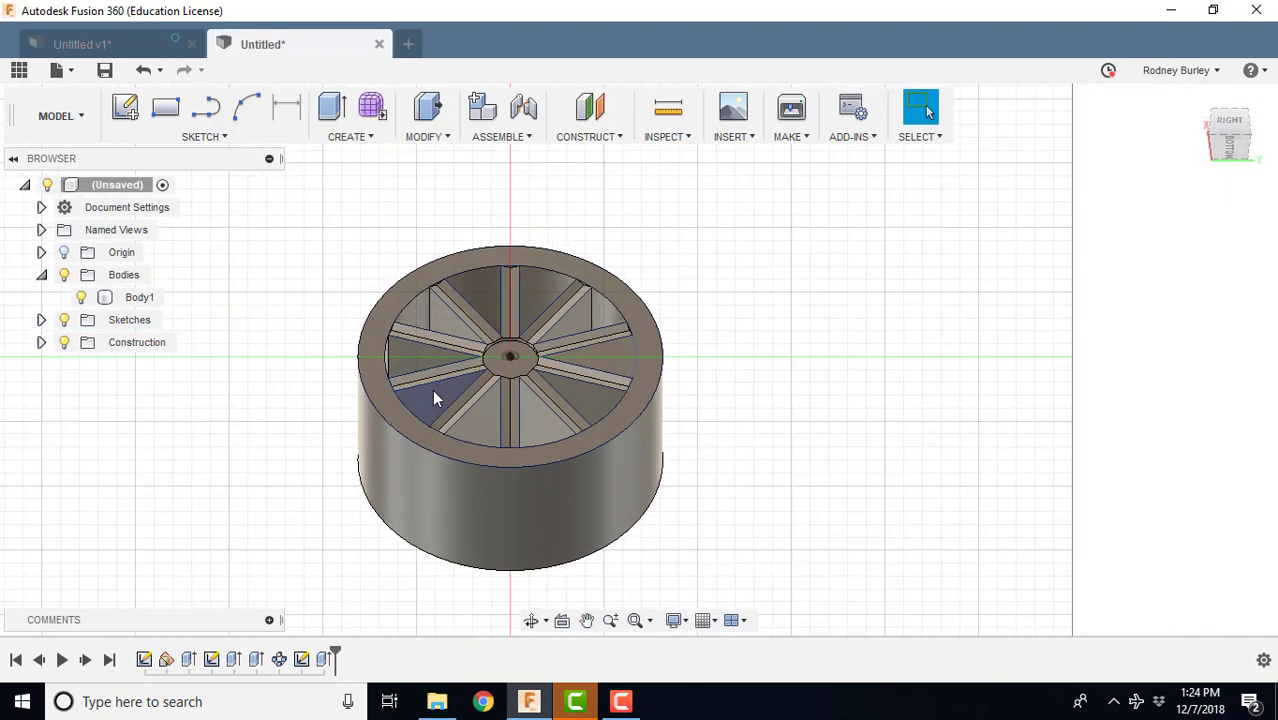
middle_click_drag(489, 387, 560, 372)
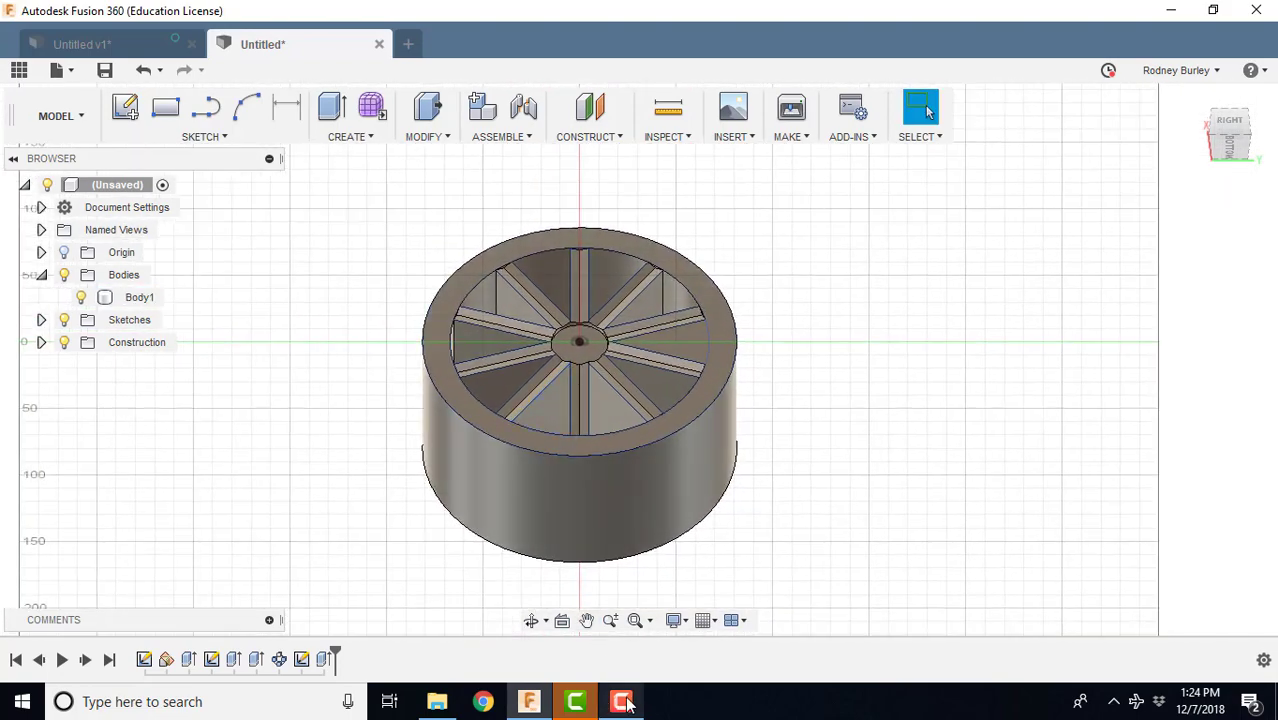